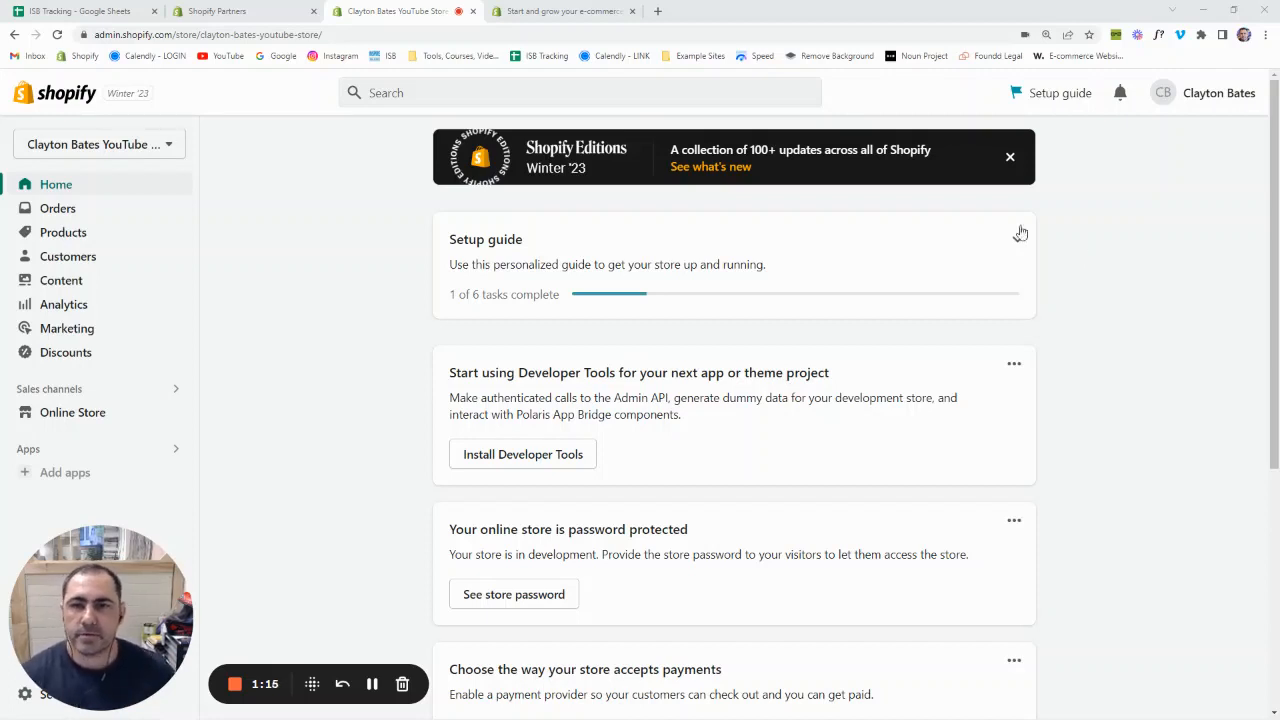
View Shopify's public homepage with the free trial sign-up and return to the store admin
{"action": "left_click", "coordinate": [607, 9]}
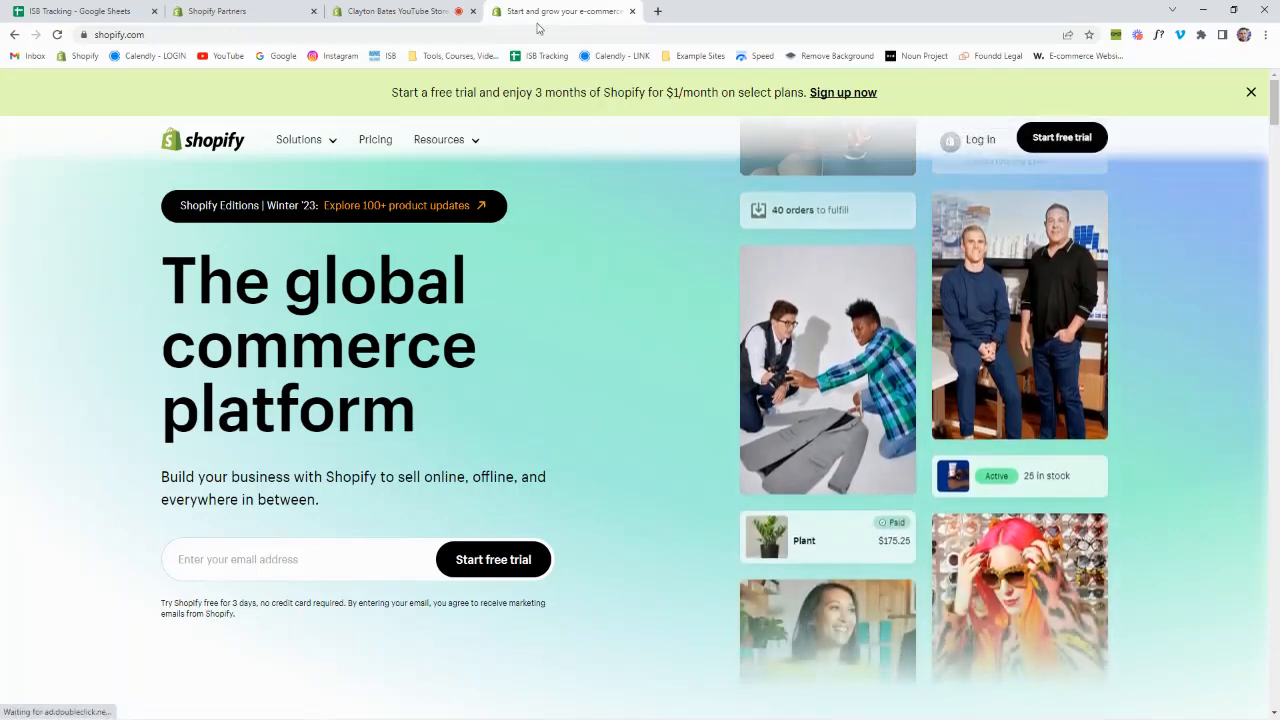
{"action": "left_click", "coordinate": [431, 9]}
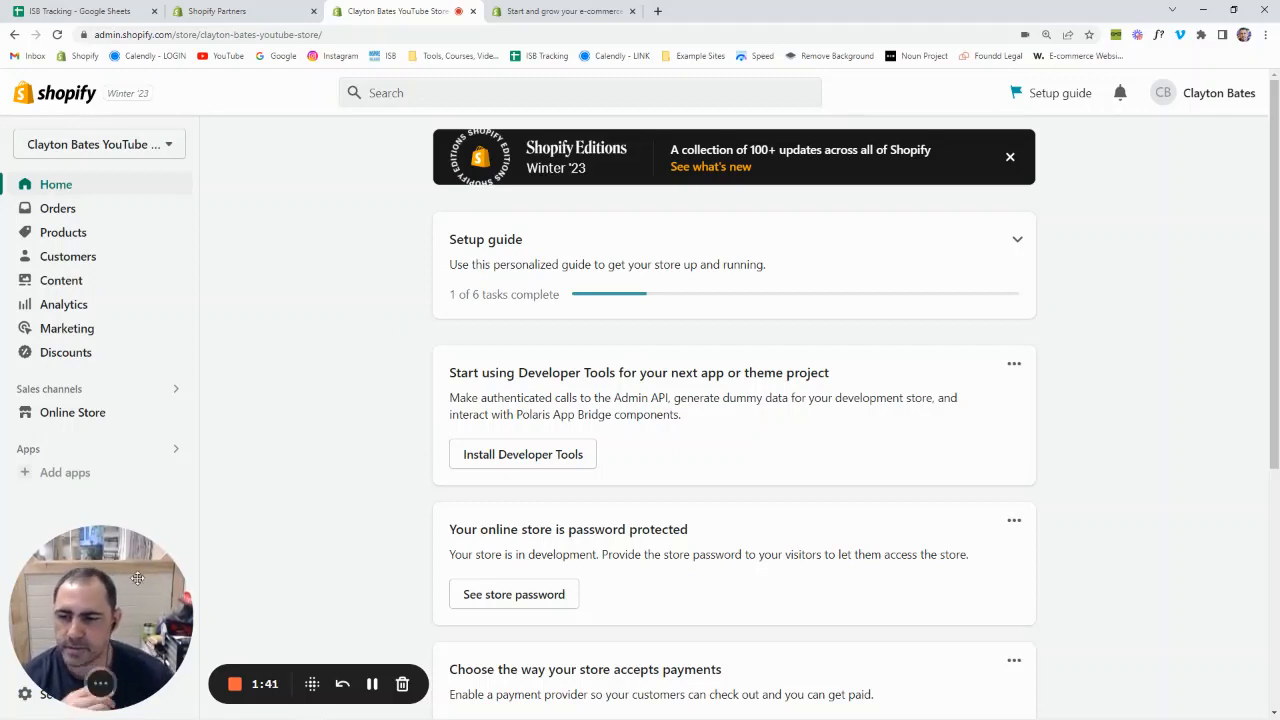
Open the Policies page in the store settings
{"action": "left_click_drag", "start_coordinate": [137, 578], "coordinate": [146, 525]}
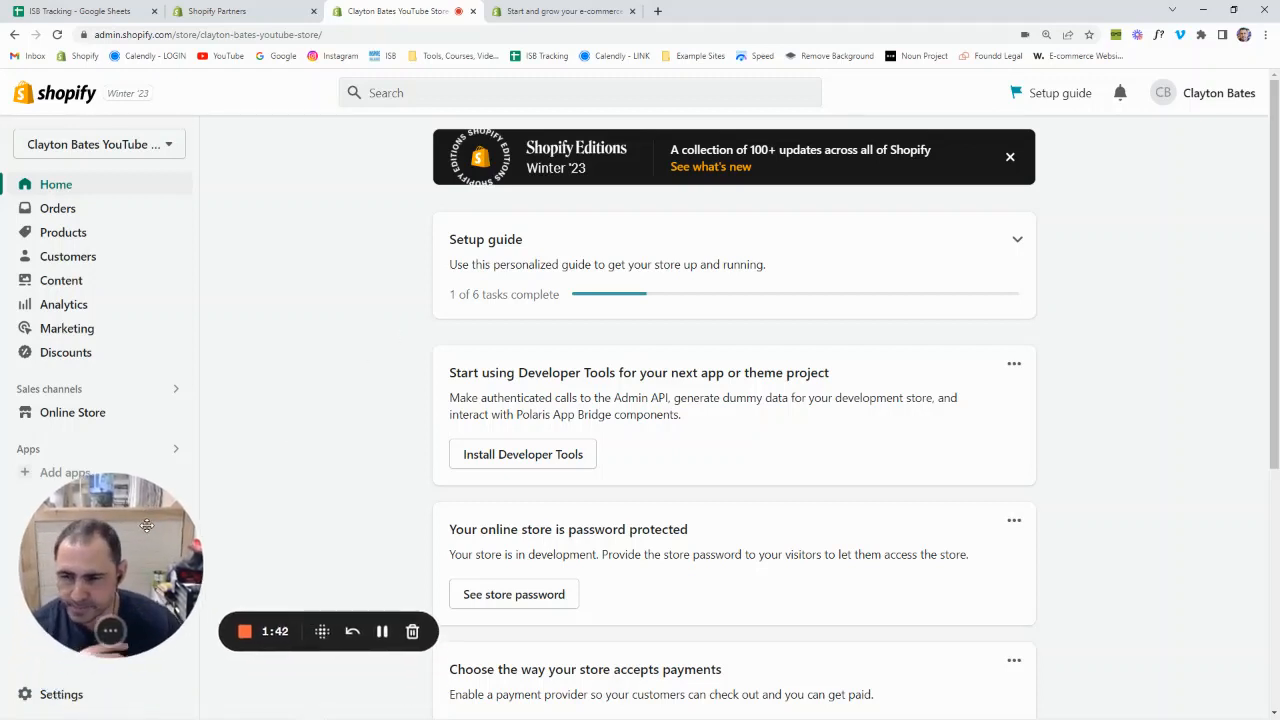
{"action": "left_click", "coordinate": [72, 695]}
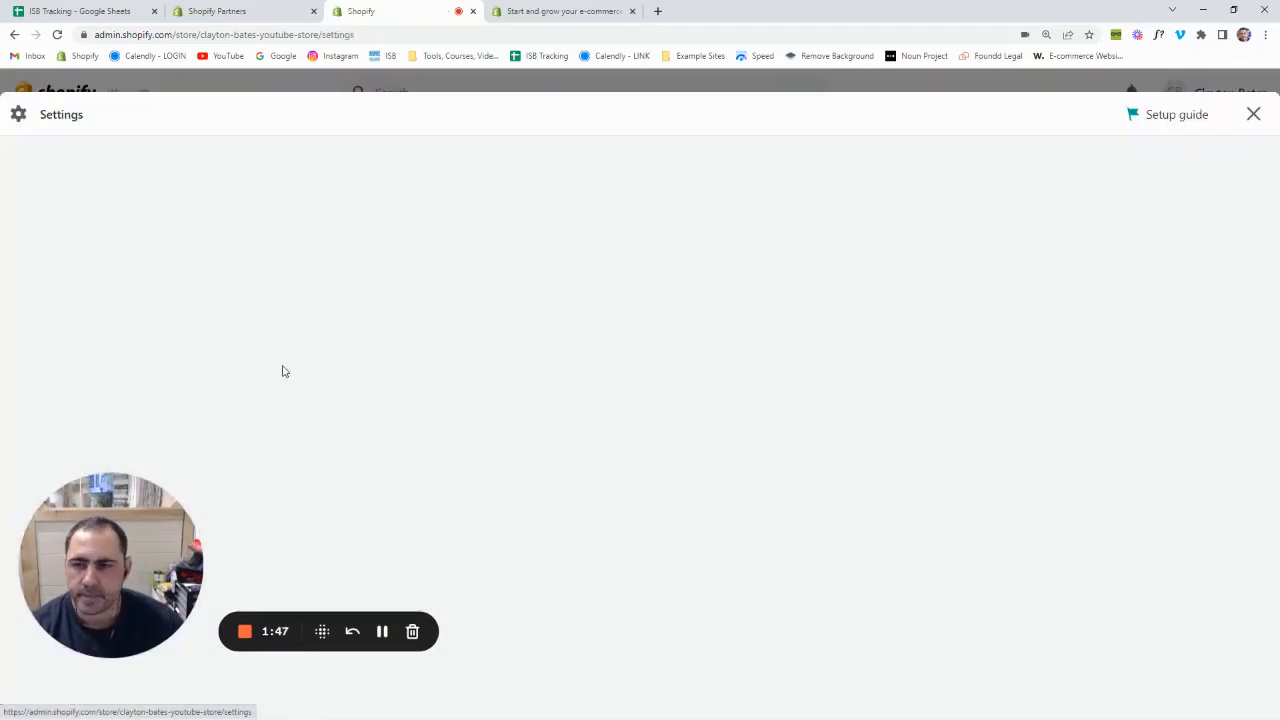
{"action": "scroll", "coordinate": [294, 310], "scroll_direction": "down", "scroll_amount": 3}
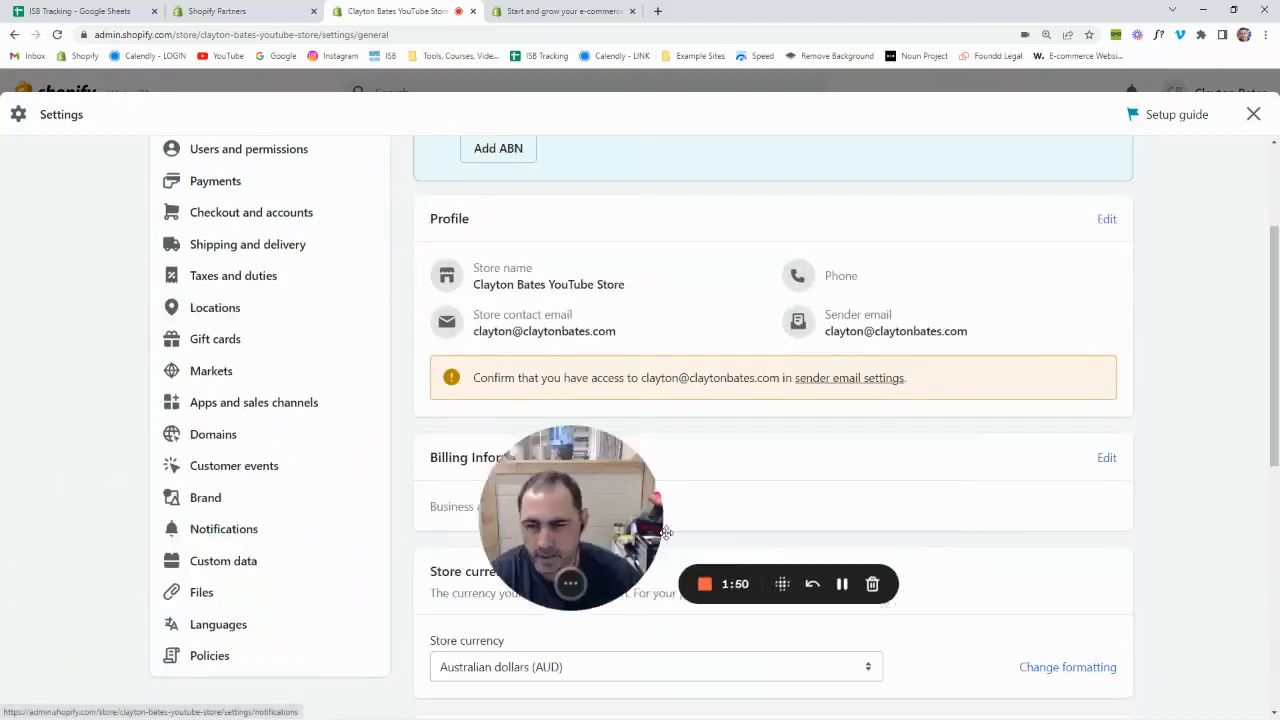
{"action": "scroll", "coordinate": [330, 430], "scroll_direction": "up", "scroll_amount": 2}
{"action": "scroll", "coordinate": [310, 390], "scroll_direction": "down", "scroll_amount": 6}
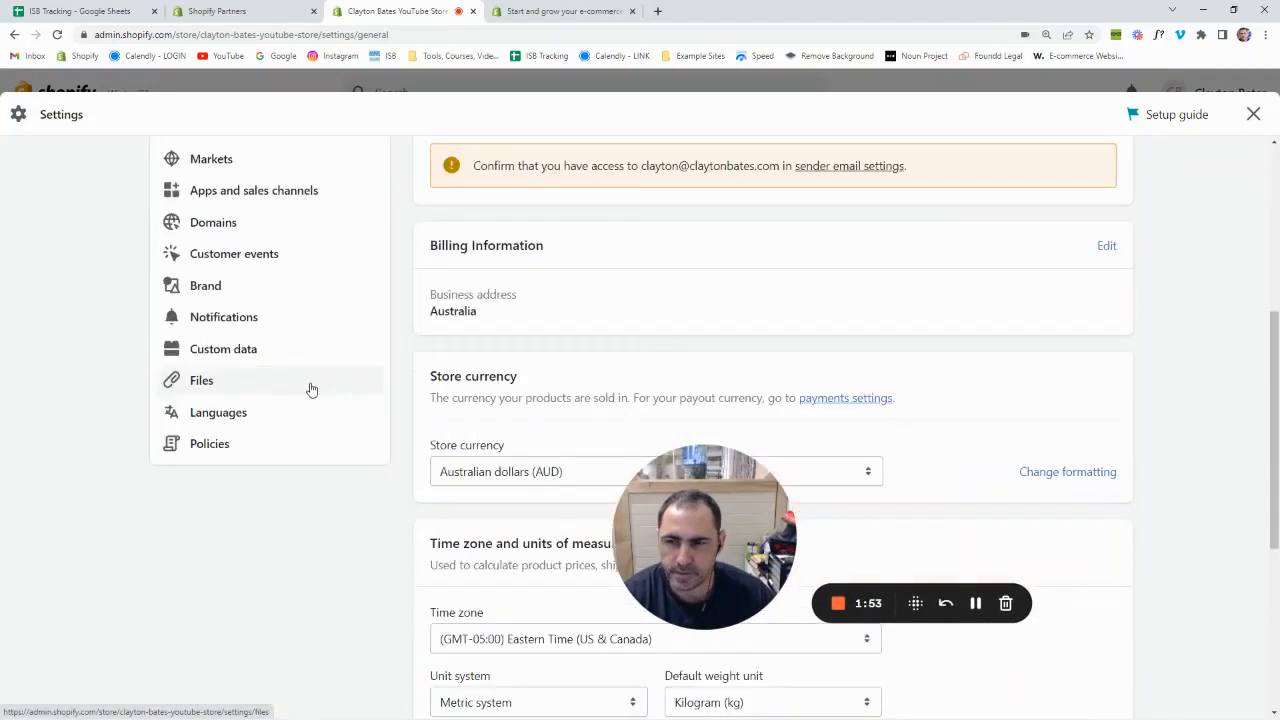
{"action": "scroll", "coordinate": [260, 420], "scroll_direction": "up", "scroll_amount": 3}
{"action": "left_click", "coordinate": [208, 513]}
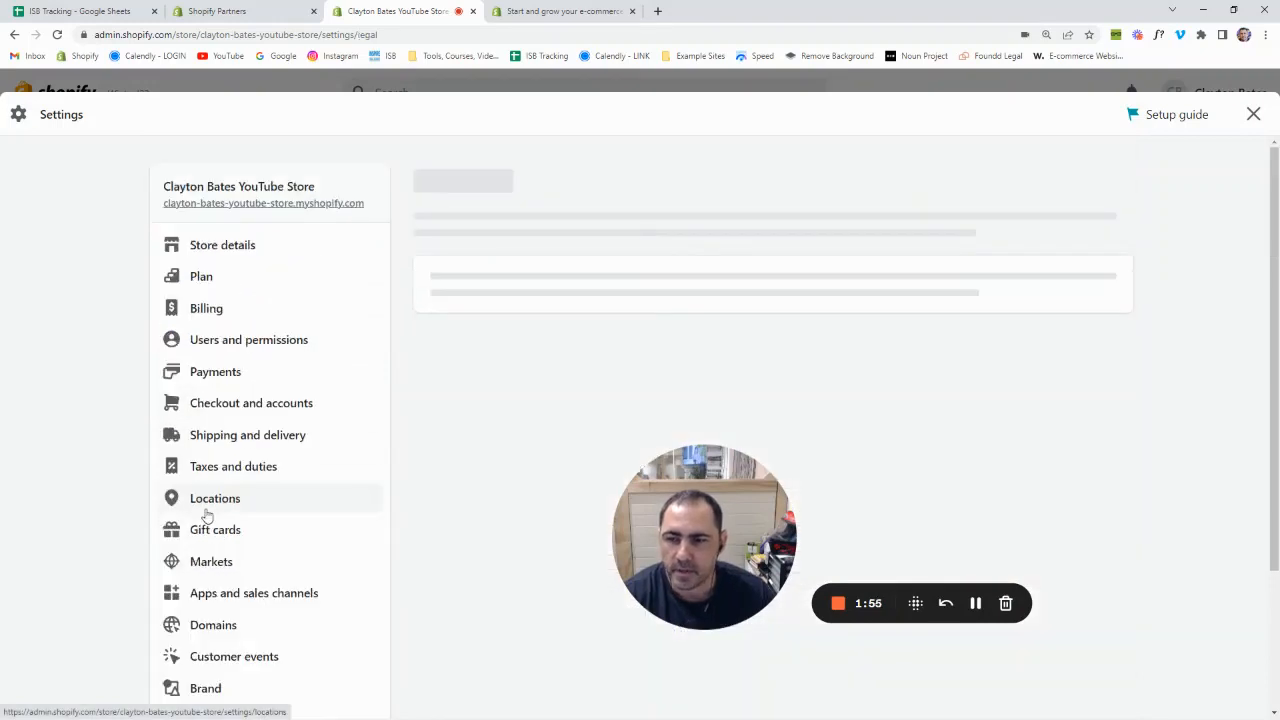
{"action": "left_click_drag", "start_coordinate": [685, 538], "coordinate": [122, 597]}
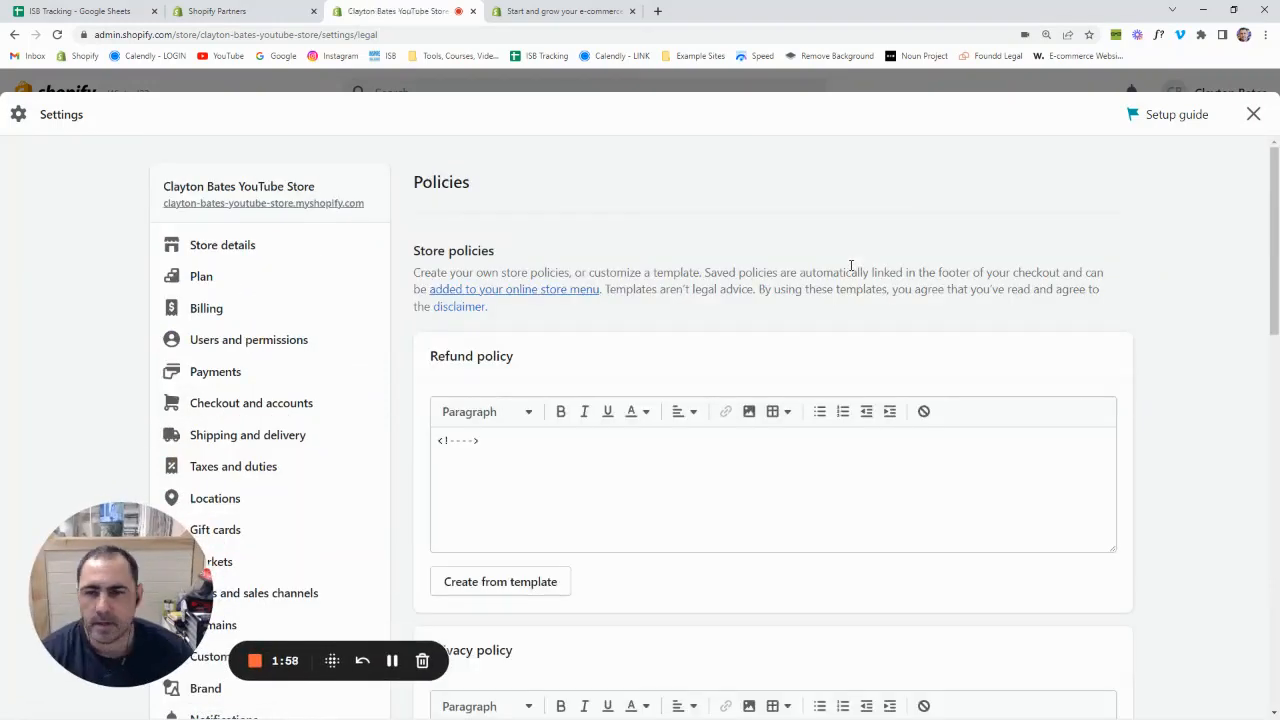
Enter "COMING SOON" as the store's refund policy text
{"action": "left_click", "coordinate": [488, 459]}
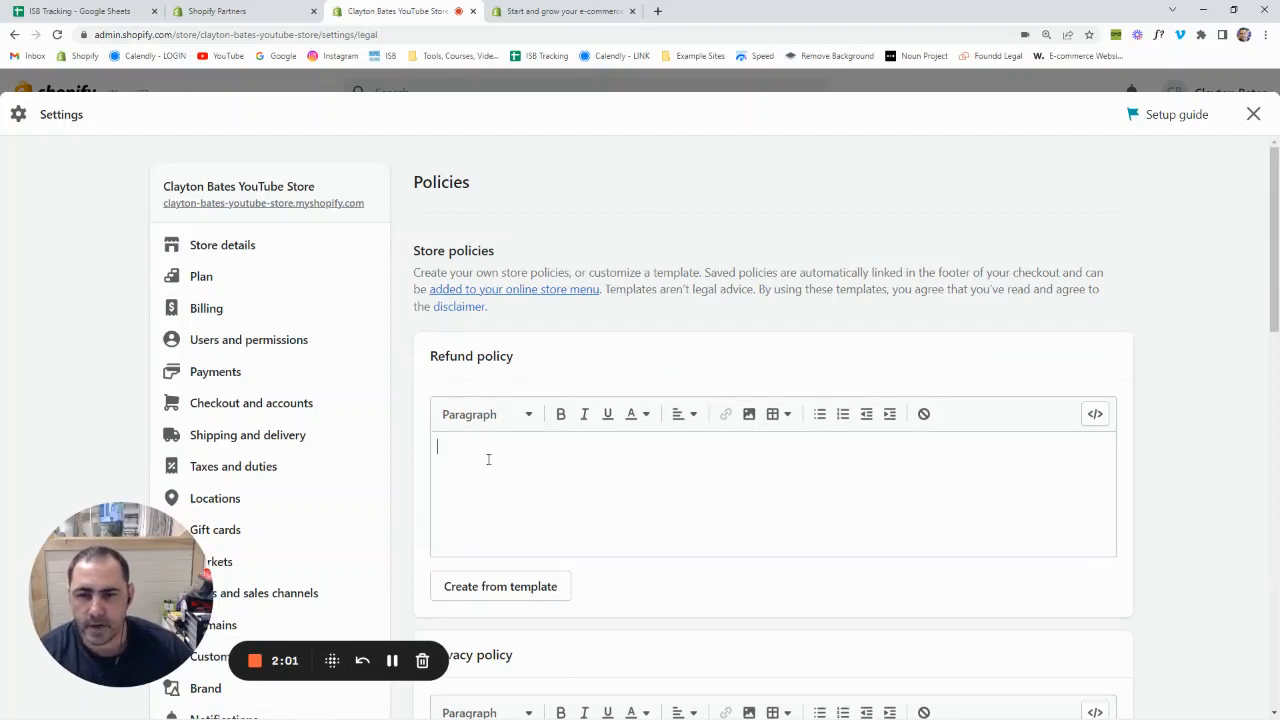
{"action": "type", "text": "coming"}
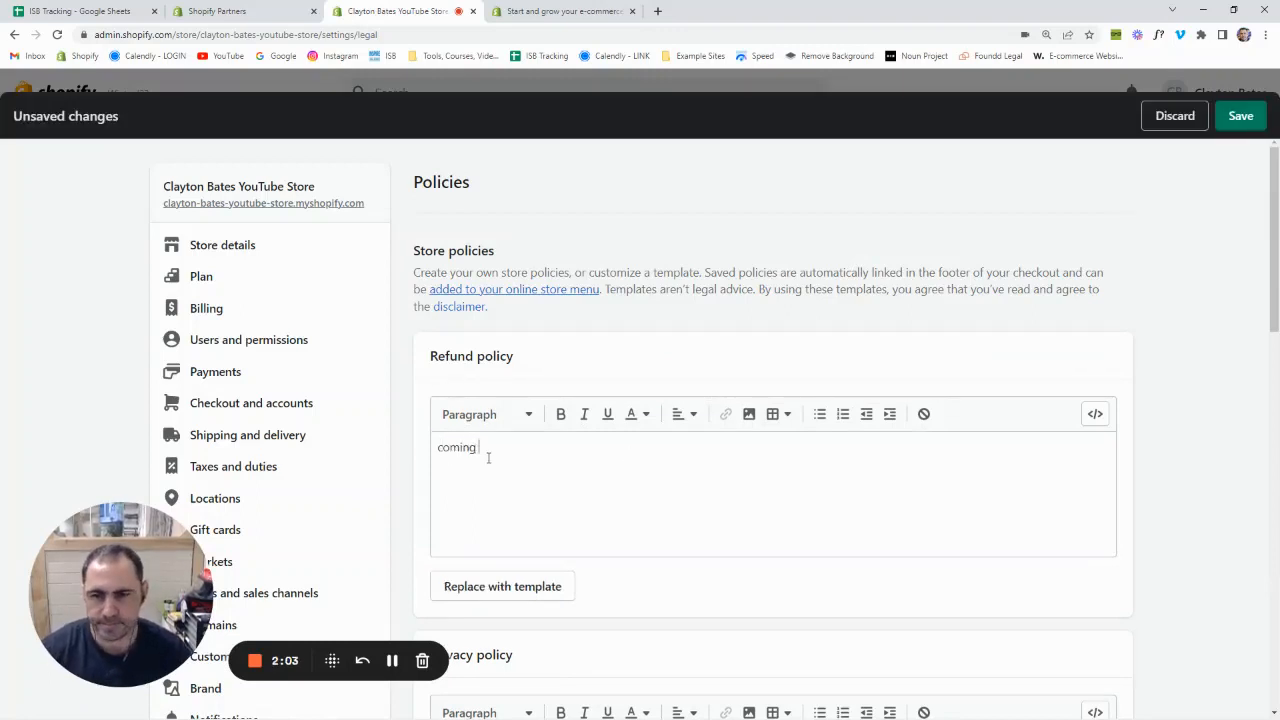
{"action": "key", "text": "BackSpace"}
{"action": "key", "text": "BackSpace"}
{"action": "key", "text": "BackSpace"}
{"action": "key", "text": "BackSpace"}
{"action": "key", "text": "BackSpace"}
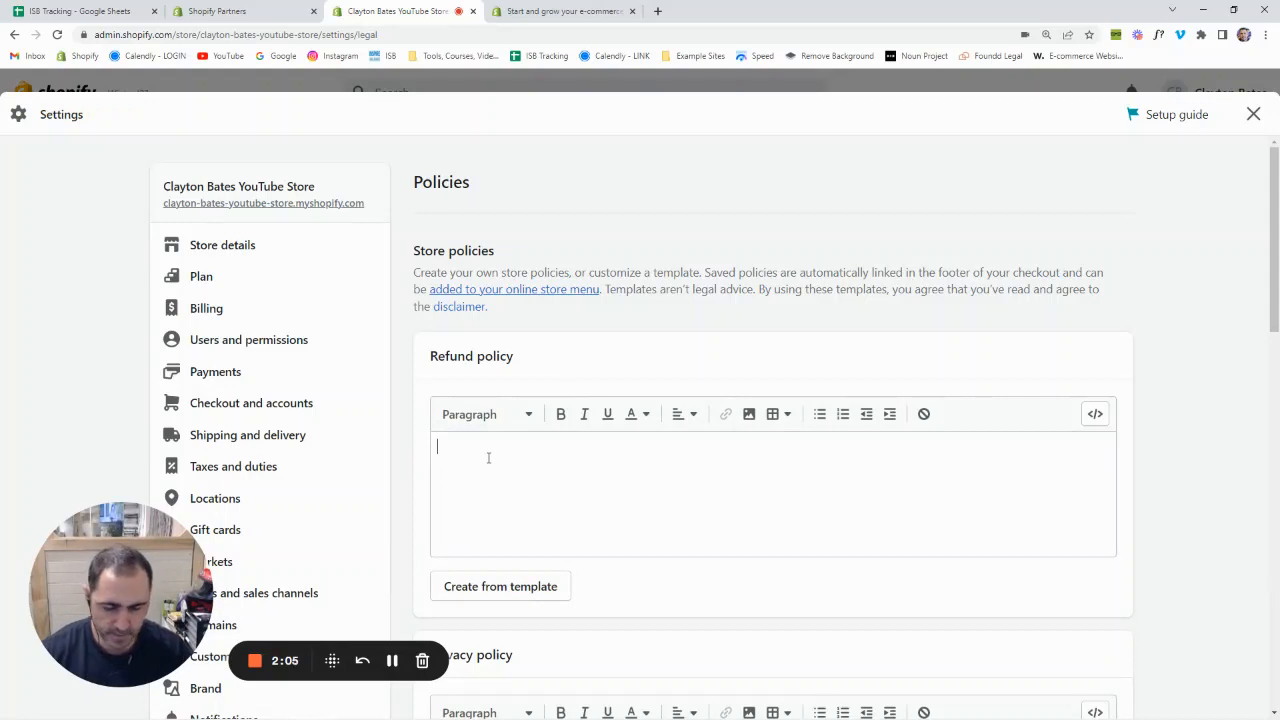
{"action": "type", "text": "COMING SOON"}
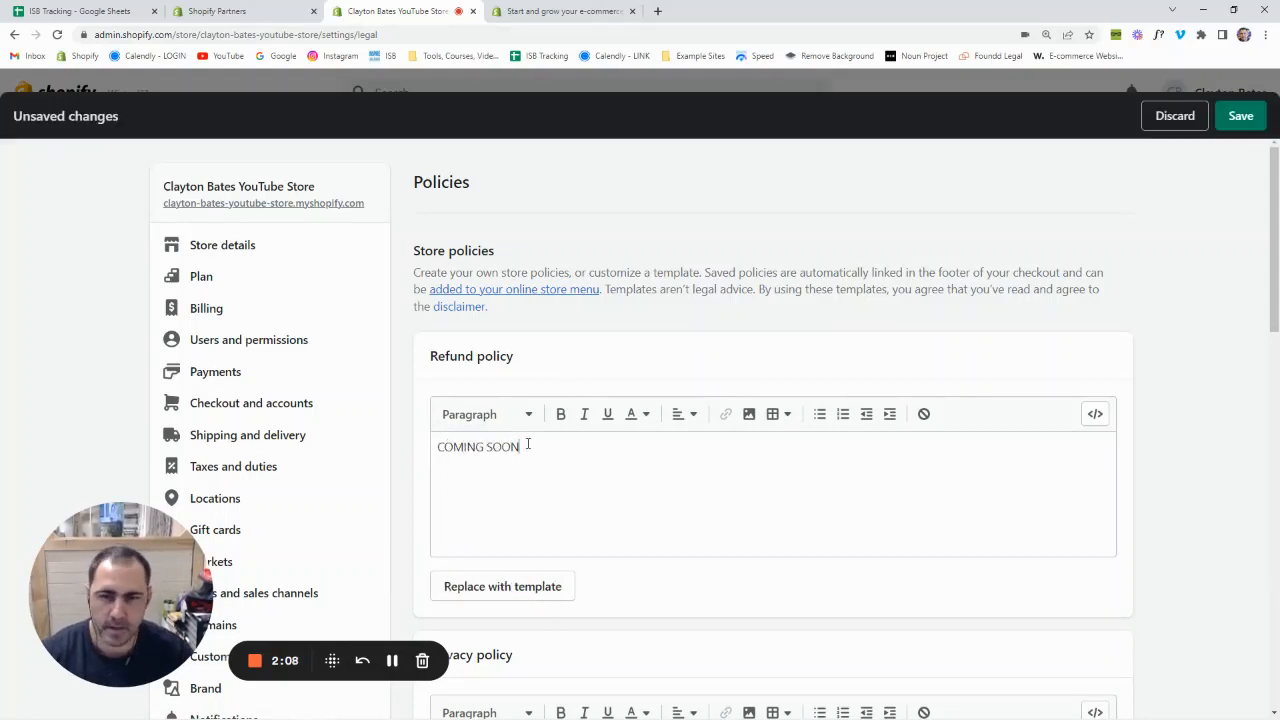
Copy the "COMING SOON" text from the refund policy into the privacy policy and the terms of service
{"action": "left_click_drag", "start_coordinate": [524, 447], "coordinate": [422, 443]}
{"action": "right_click", "coordinate": [471, 440]}
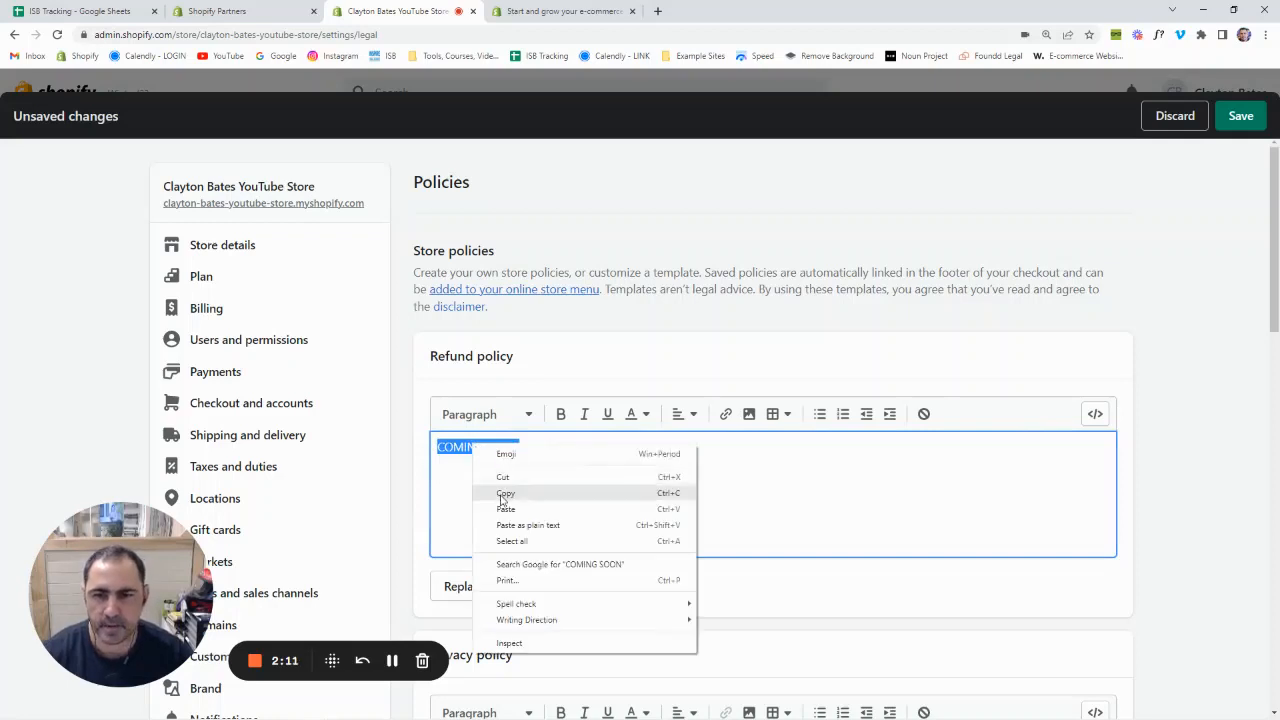
{"action": "left_click", "coordinate": [503, 497]}
{"action": "left_click", "coordinate": [600, 355]}
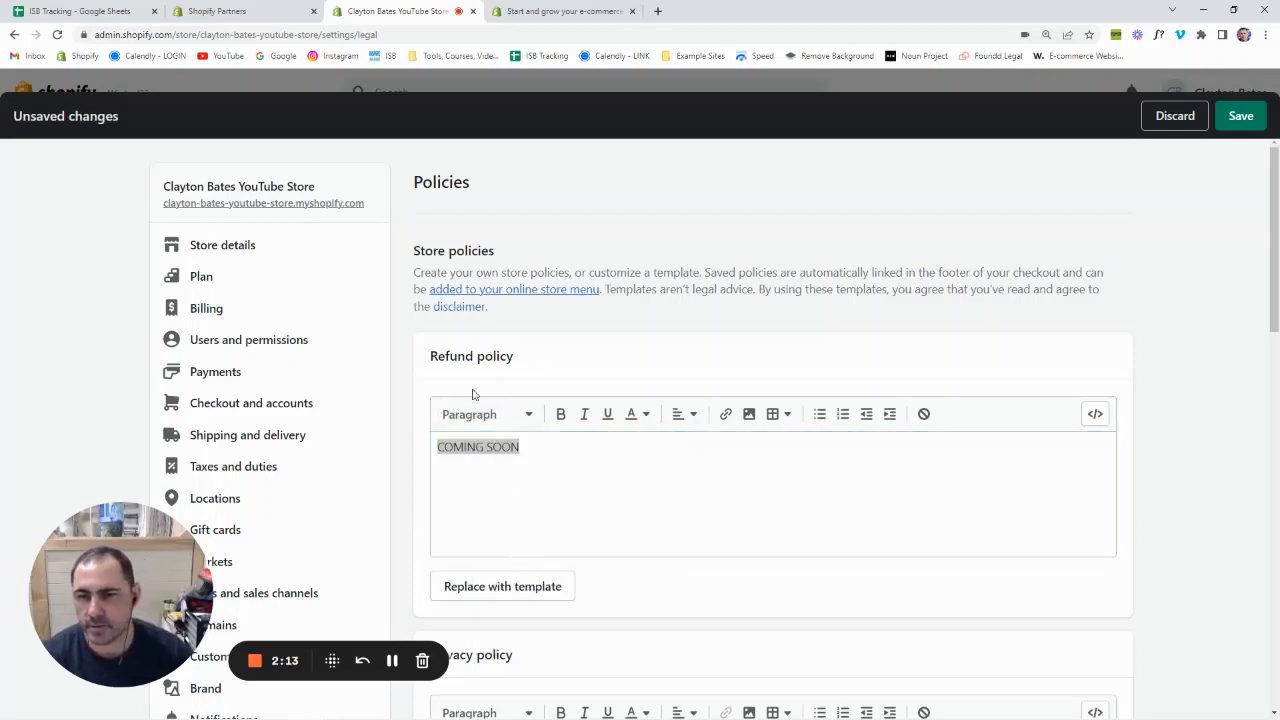
{"action": "scroll", "coordinate": [697, 334], "scroll_direction": "down", "scroll_amount": 3}
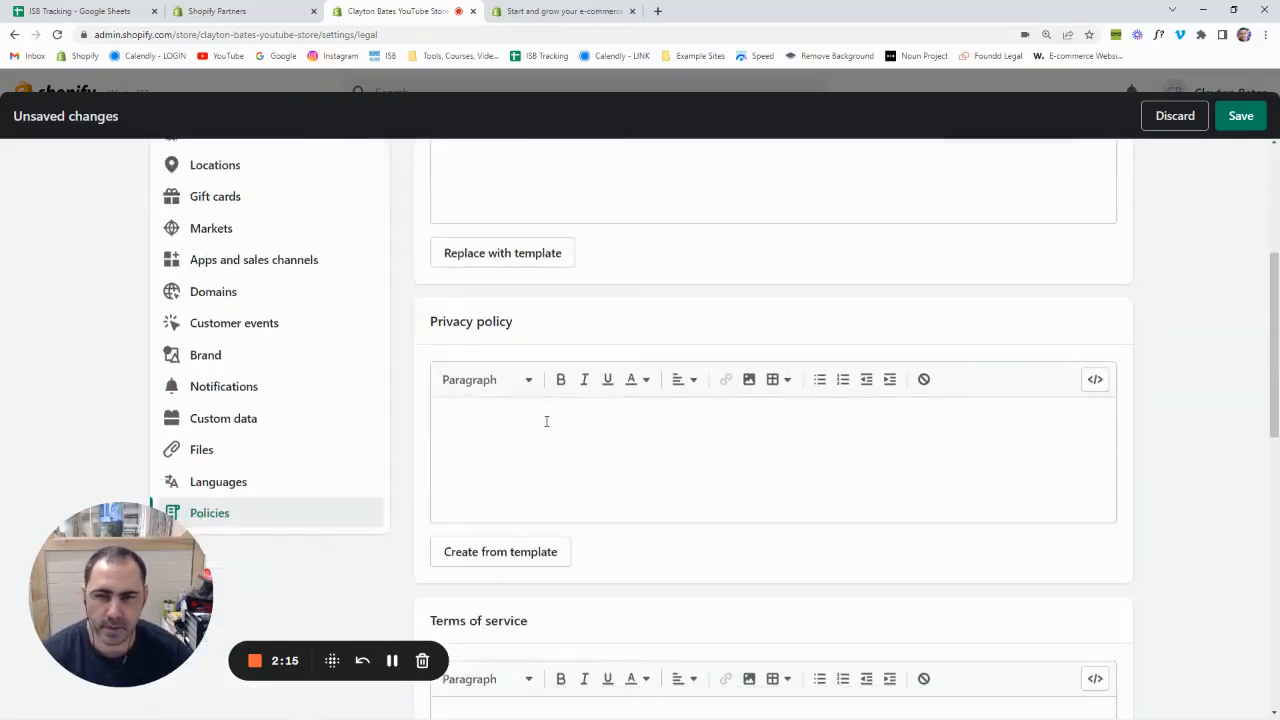
{"action": "left_click", "coordinate": [558, 445]}
{"action": "key", "text": "ctrl+v"}
{"action": "scroll", "coordinate": [558, 445], "scroll_direction": "down", "scroll_amount": 3}
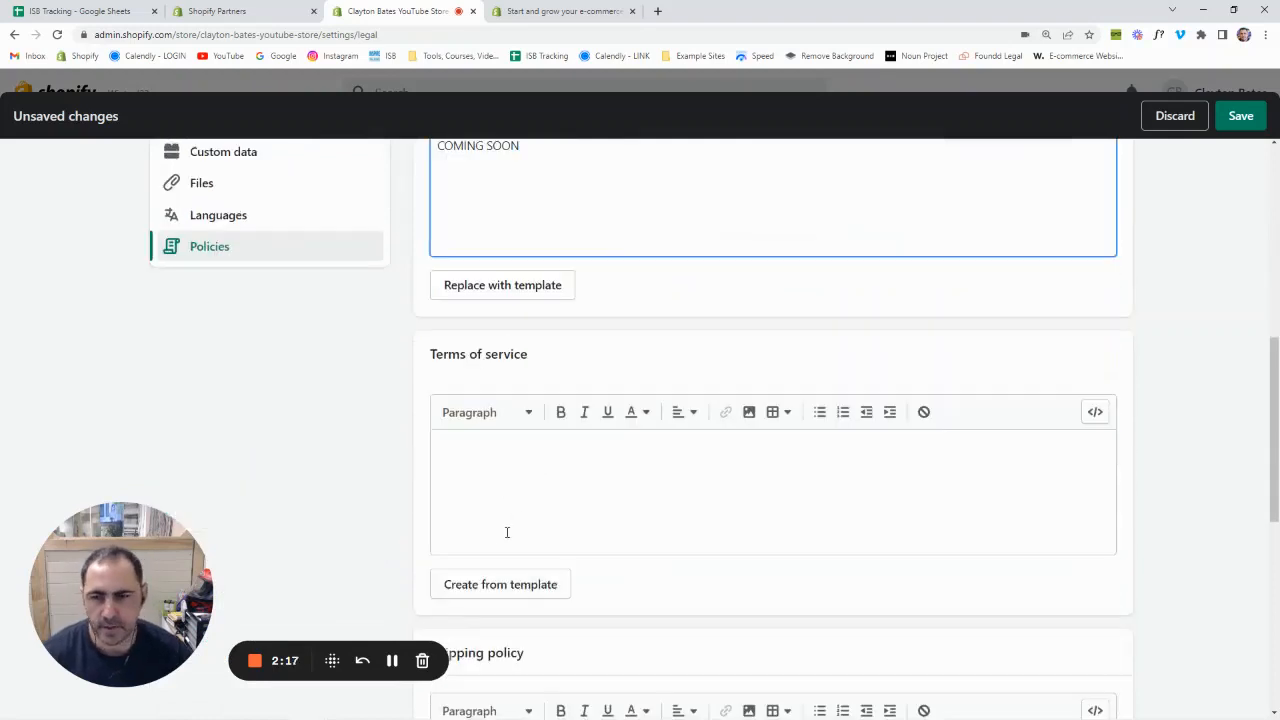
{"action": "left_click", "coordinate": [495, 500]}
{"action": "key", "text": "ctrl+v"}
Paste "COMING SOON" into the shipping policy and contact information, save the policies and leave the settings
{"action": "scroll", "coordinate": [511, 480], "scroll_direction": "down", "scroll_amount": 3}
{"action": "left_click", "coordinate": [492, 491]}
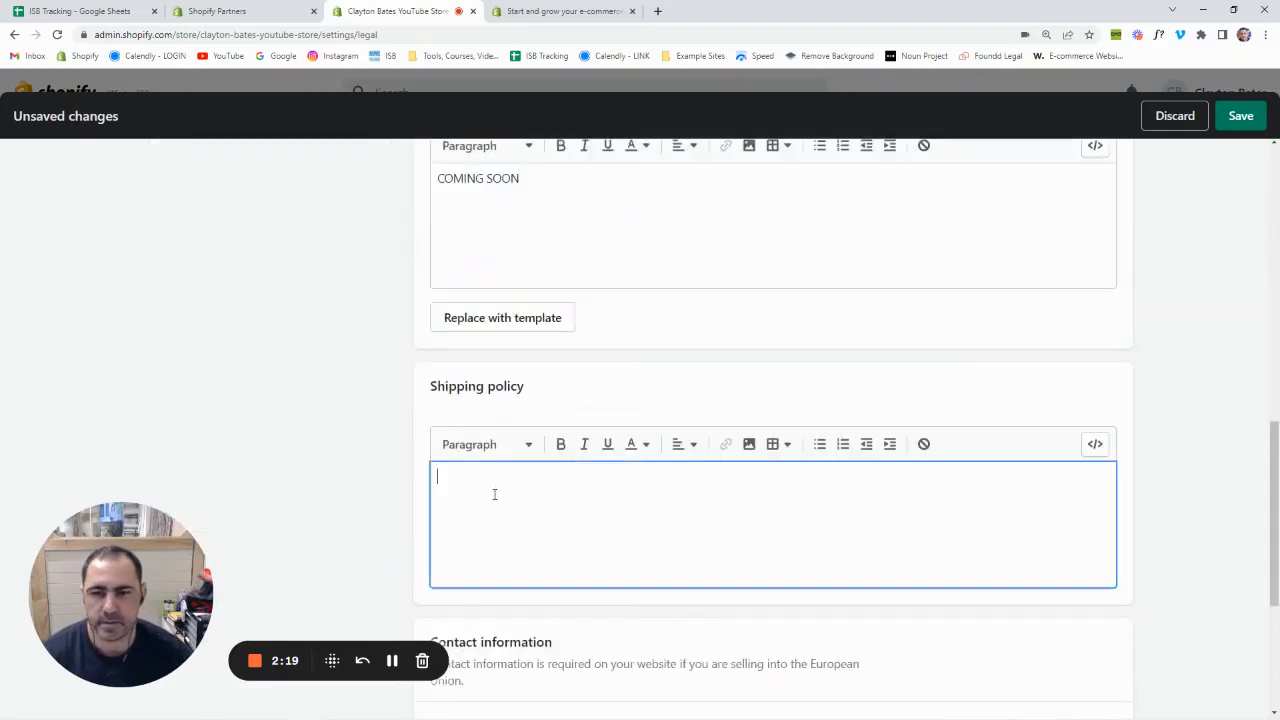
{"action": "key", "text": "ctrl+v"}
{"action": "scroll", "coordinate": [492, 491], "scroll_direction": "down", "scroll_amount": 2}
{"action": "left_click", "coordinate": [480, 580]}
{"action": "key", "text": "ctrl+v"}
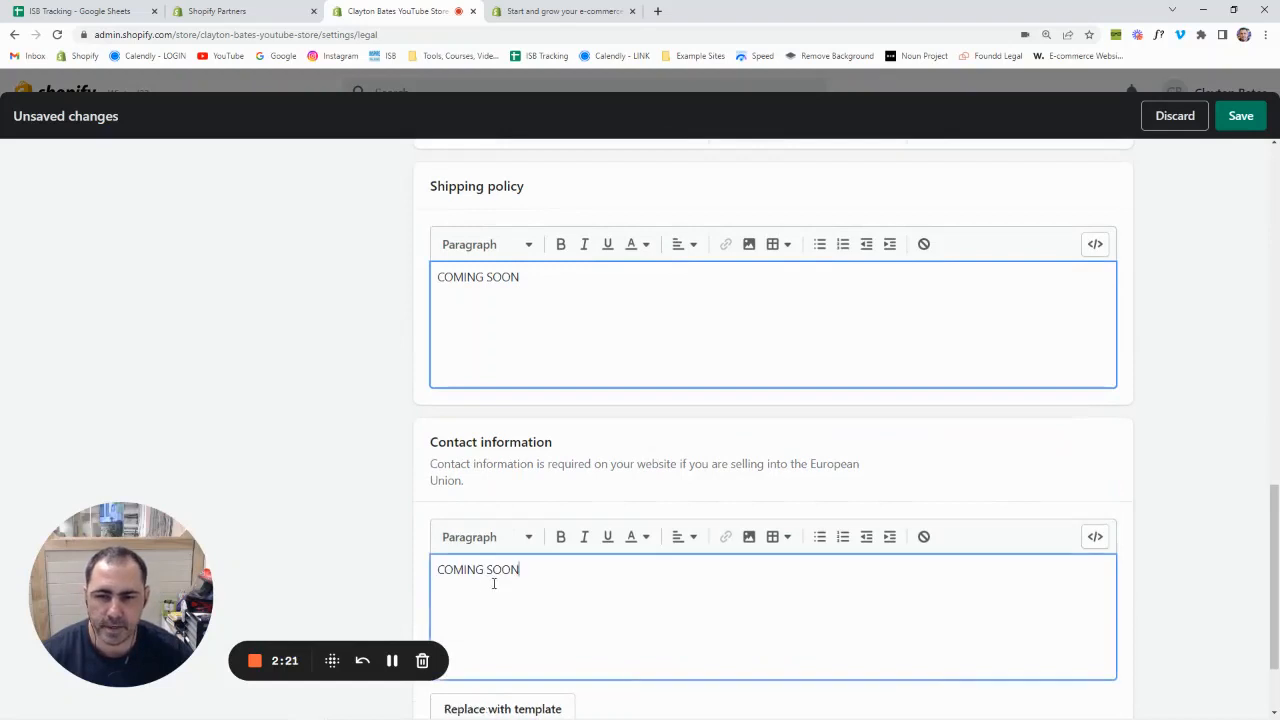
{"action": "left_click", "coordinate": [1241, 118]}
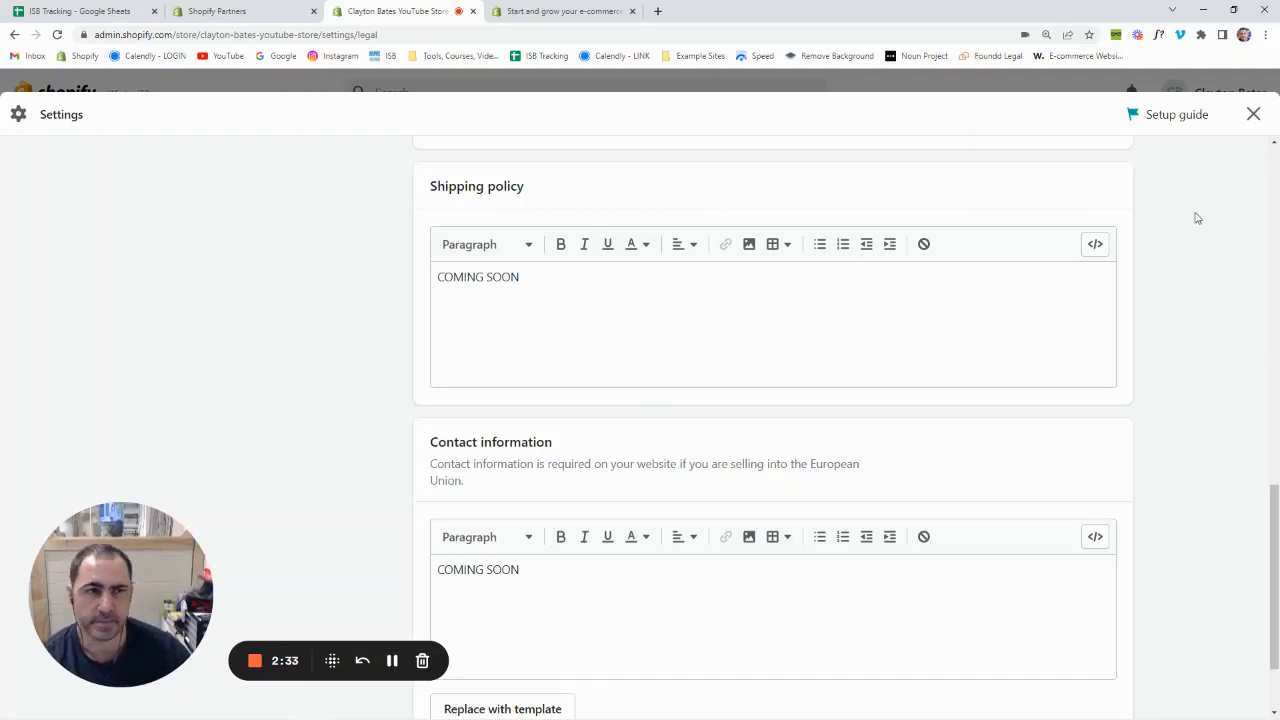
{"action": "key", "text": "Escape"}
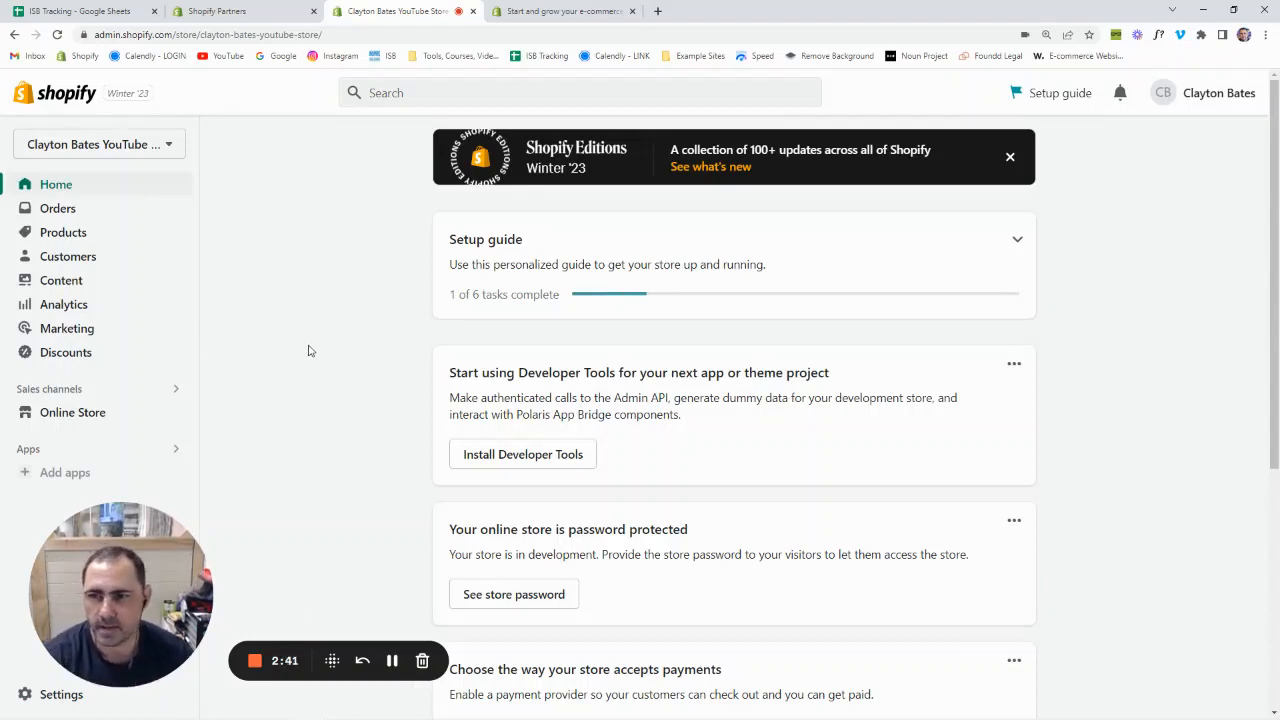
Add a new product to the store with the title "Test"
{"action": "left_click", "coordinate": [94, 234]}
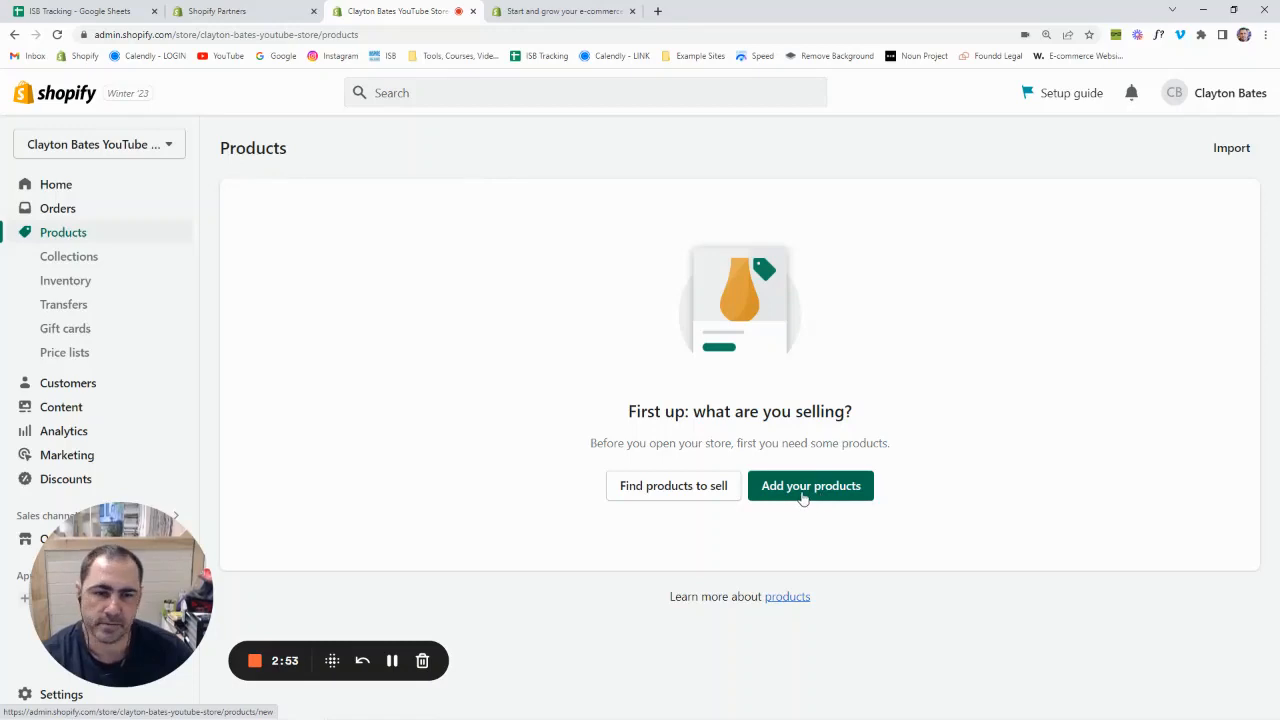
{"action": "left_click", "coordinate": [808, 496]}
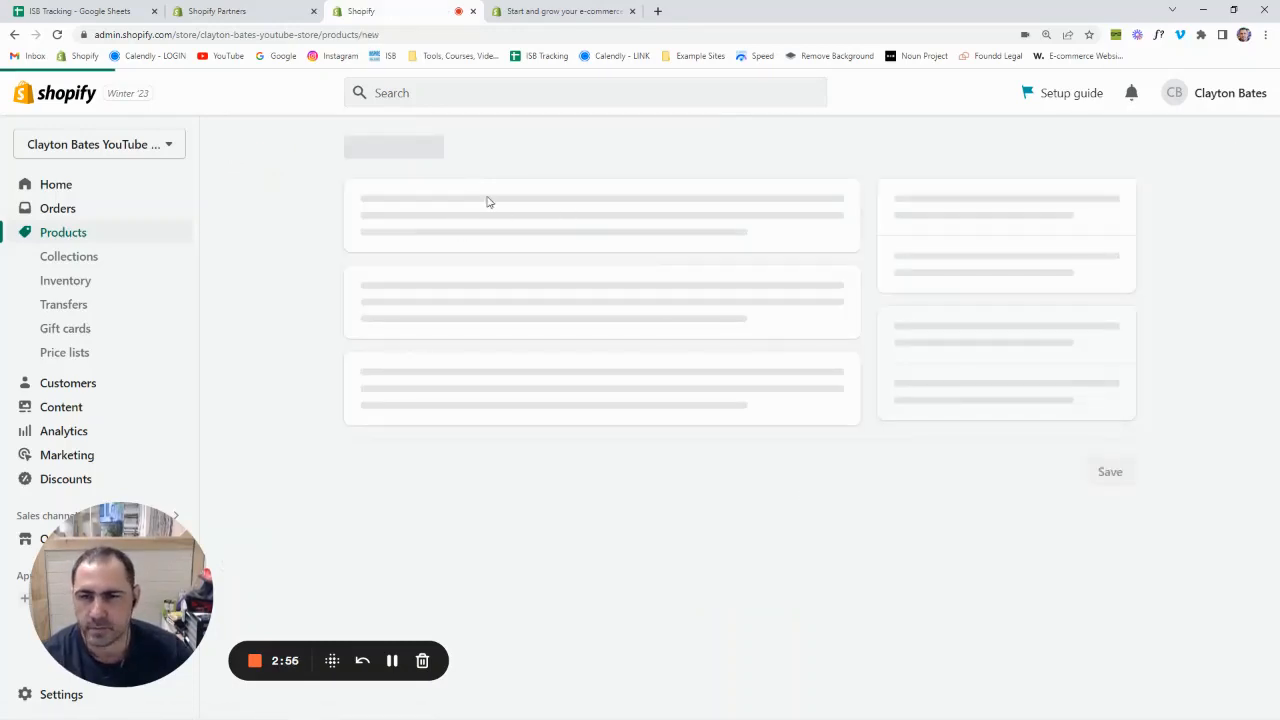
{"action": "left_click", "coordinate": [504, 225]}
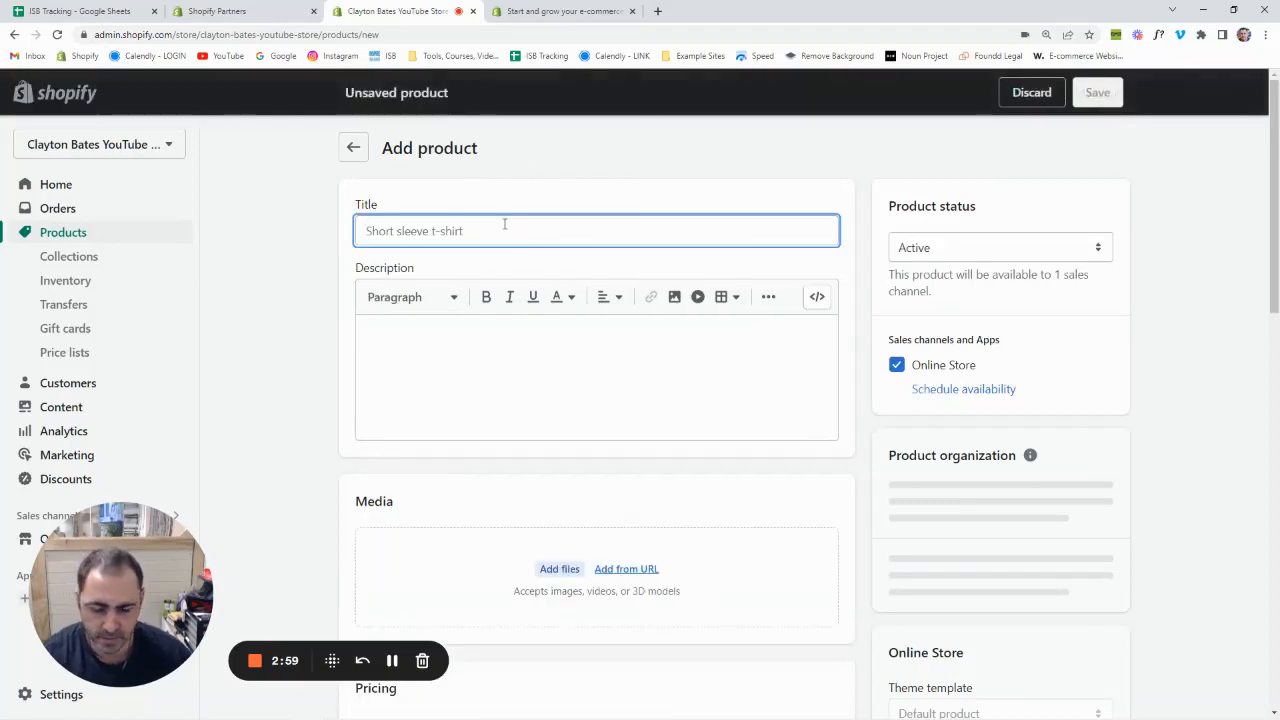
{"action": "type", "text": "Test"}
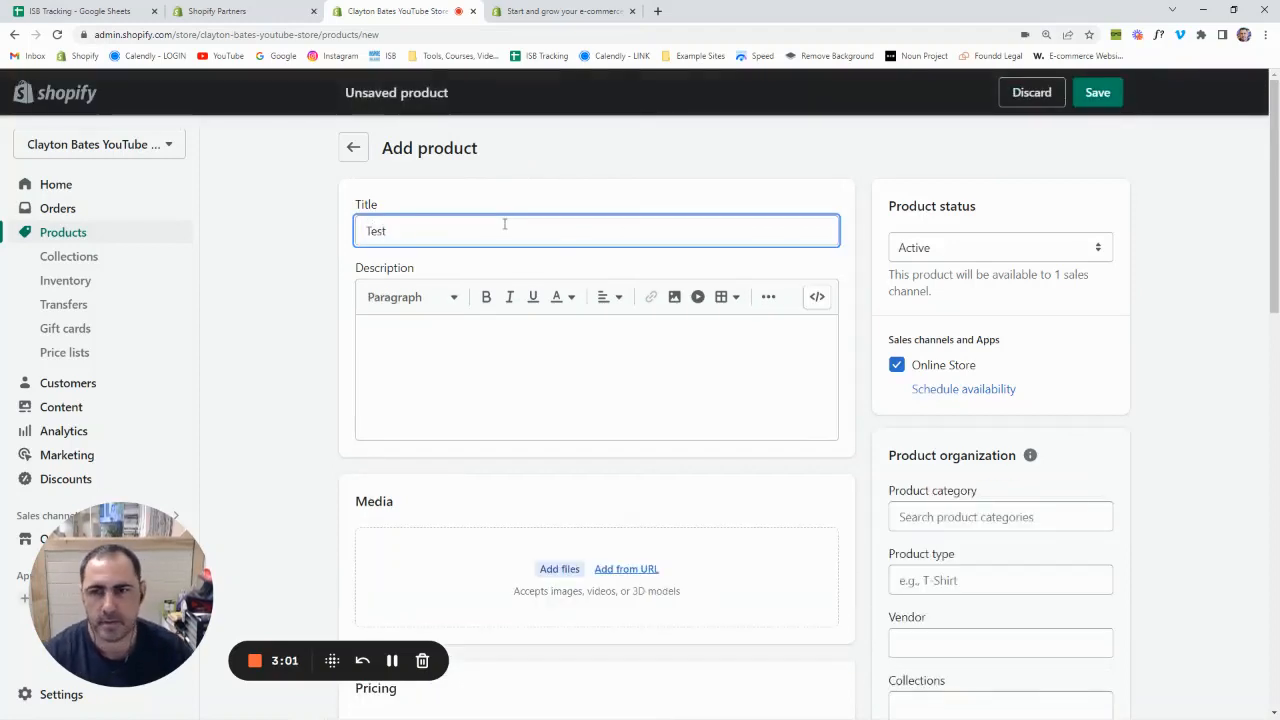
{"action": "left_click", "coordinate": [557, 155]}
Enter "Test" as the product's description
{"action": "scroll", "coordinate": [643, 200], "scroll_direction": "down", "scroll_amount": 2}
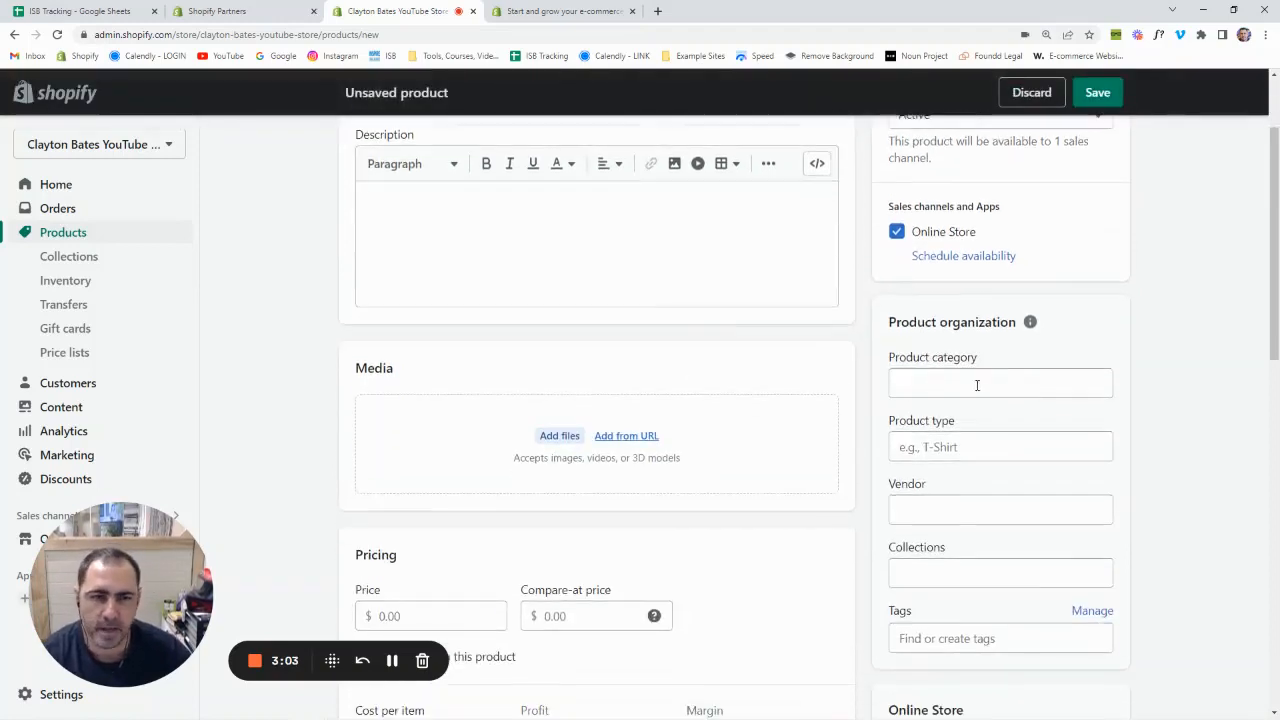
{"action": "scroll", "coordinate": [1100, 383], "scroll_direction": "up", "scroll_amount": 2}
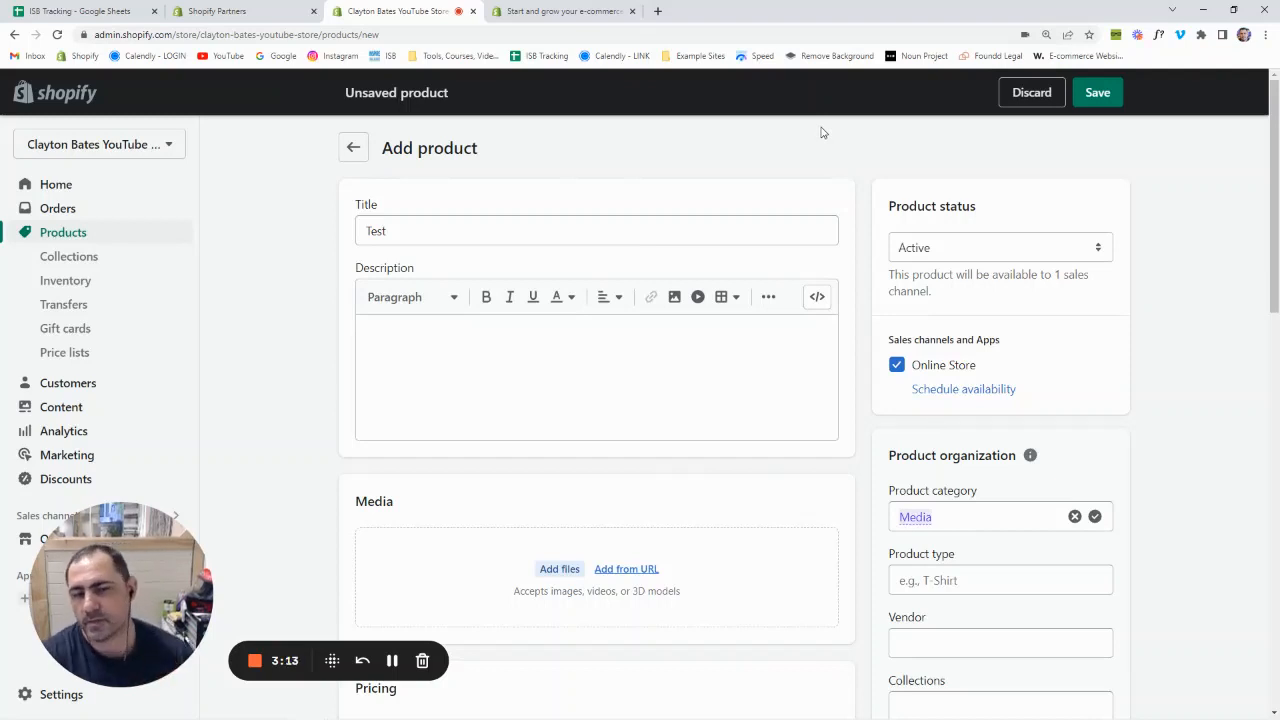
{"action": "scroll", "coordinate": [760, 275], "scroll_direction": "down", "scroll_amount": 1}
{"action": "left_click", "coordinate": [480, 272]}
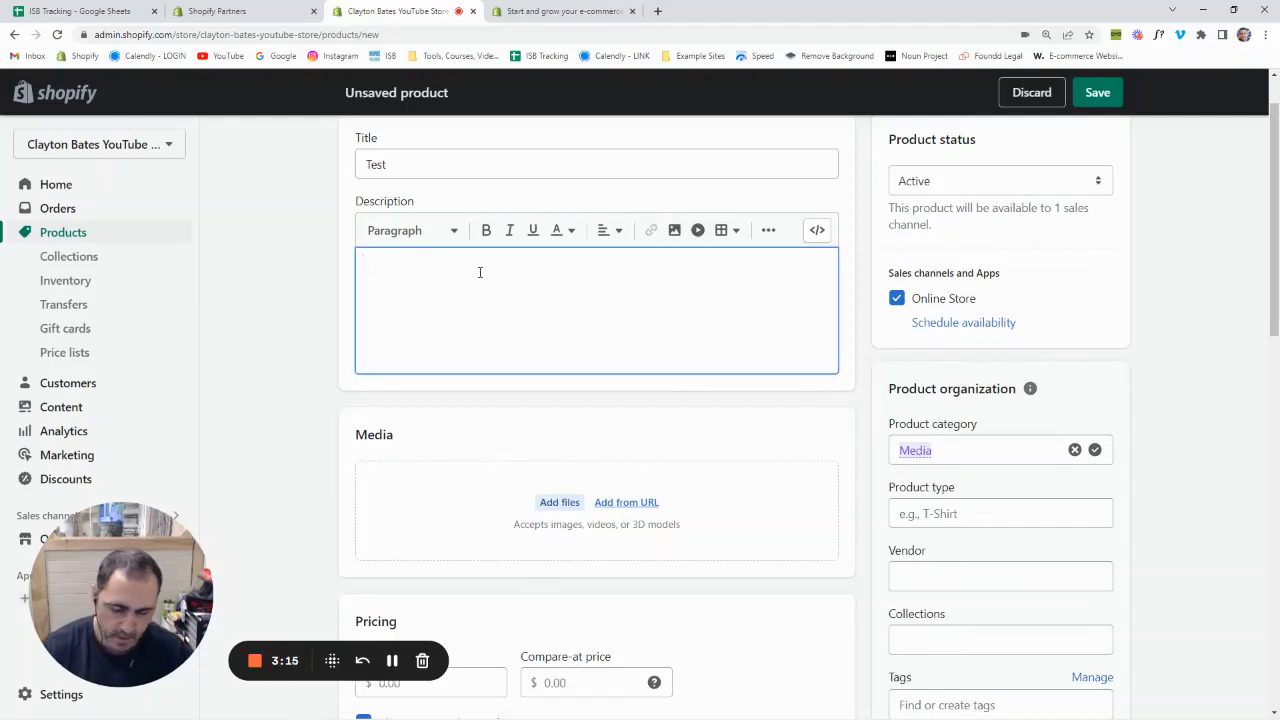
{"action": "type", "text": "Test"}
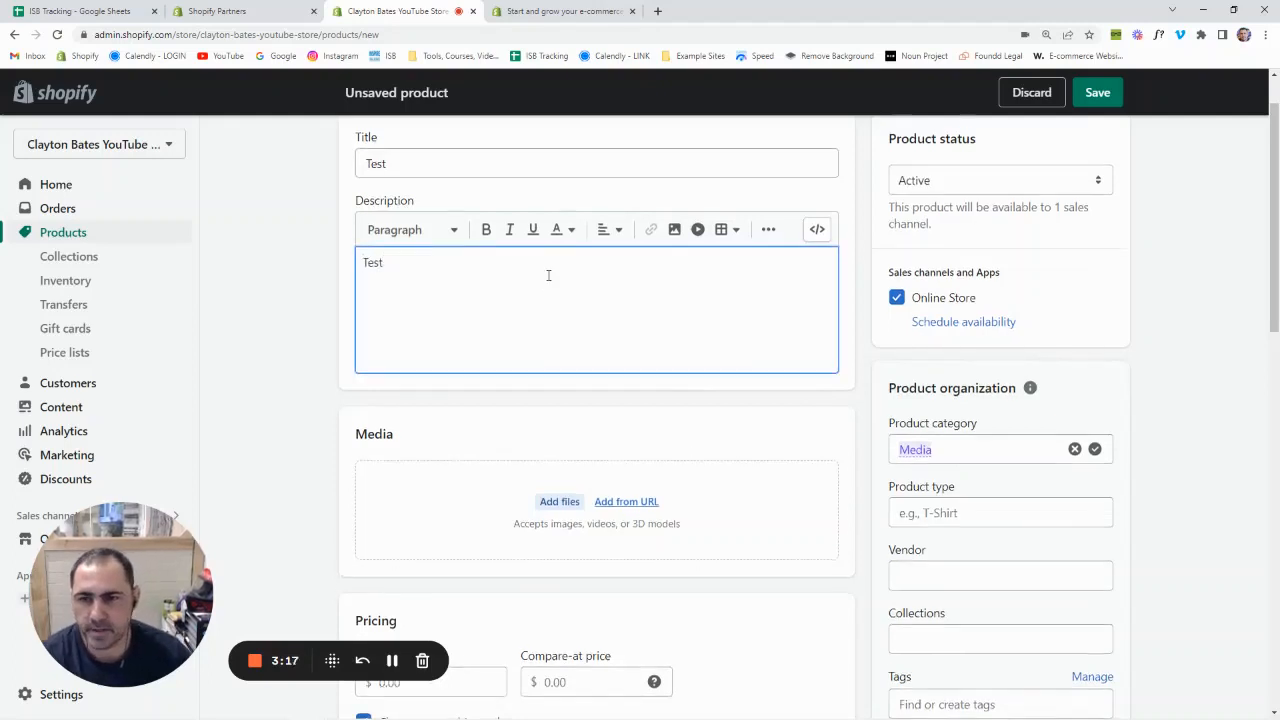
Set the product's price to 9.95 and turn off charging tax on it
{"action": "scroll", "coordinate": [549, 274], "scroll_direction": "down", "scroll_amount": 5}
{"action": "left_click", "coordinate": [449, 349]}
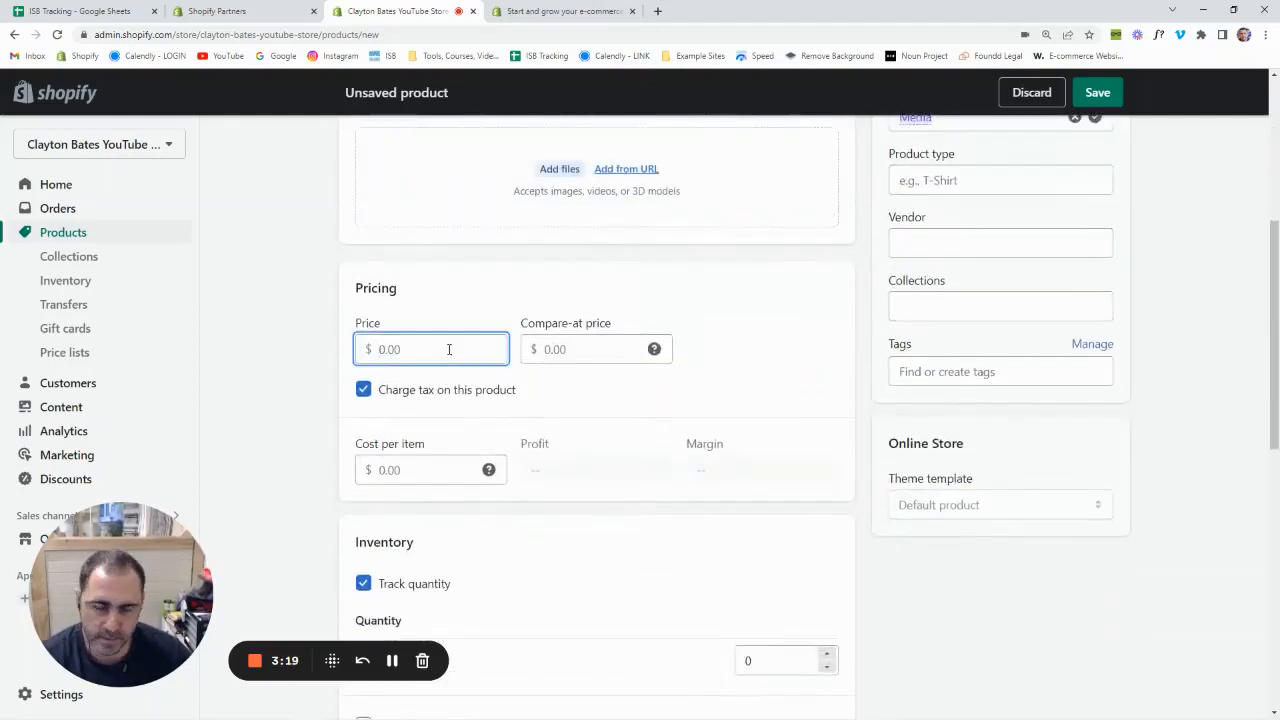
{"action": "type", "text": "9.95"}
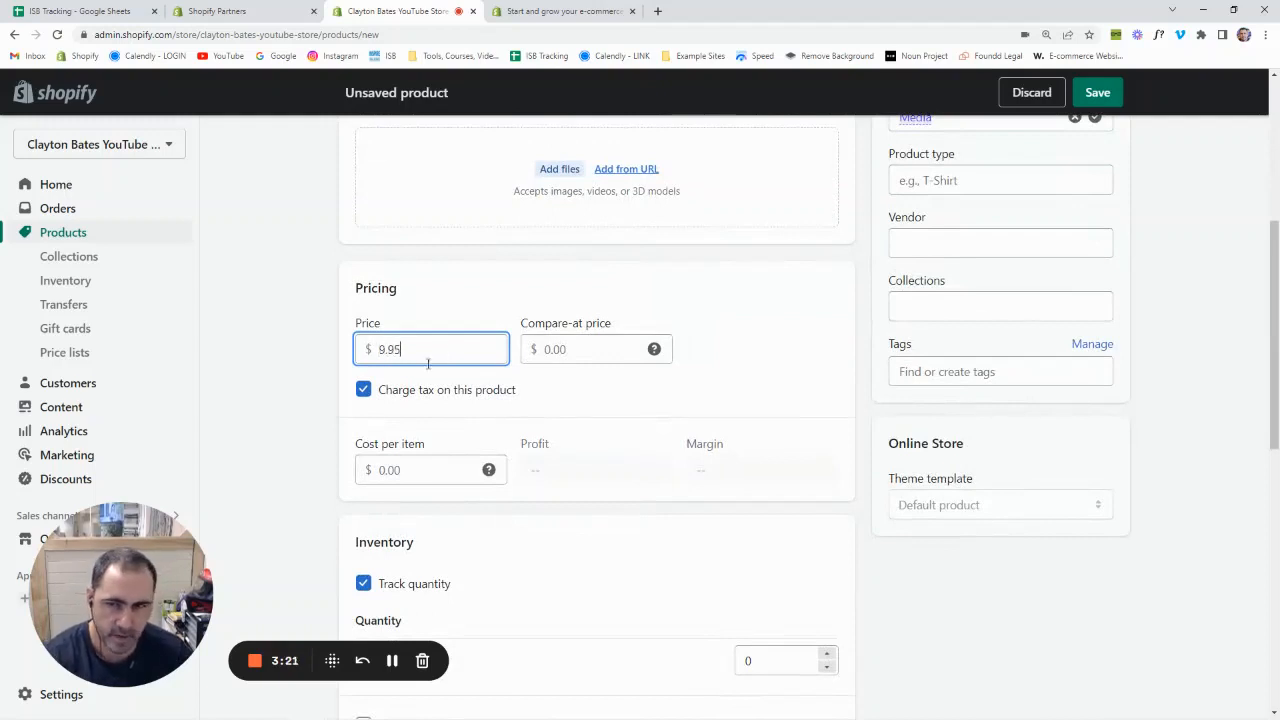
{"action": "left_click", "coordinate": [402, 392]}
Set the product's cost per item to 5.00
{"action": "scroll", "coordinate": [471, 313], "scroll_direction": "down", "scroll_amount": 1}
{"action": "scroll", "coordinate": [471, 313], "scroll_direction": "down", "scroll_amount": 2}
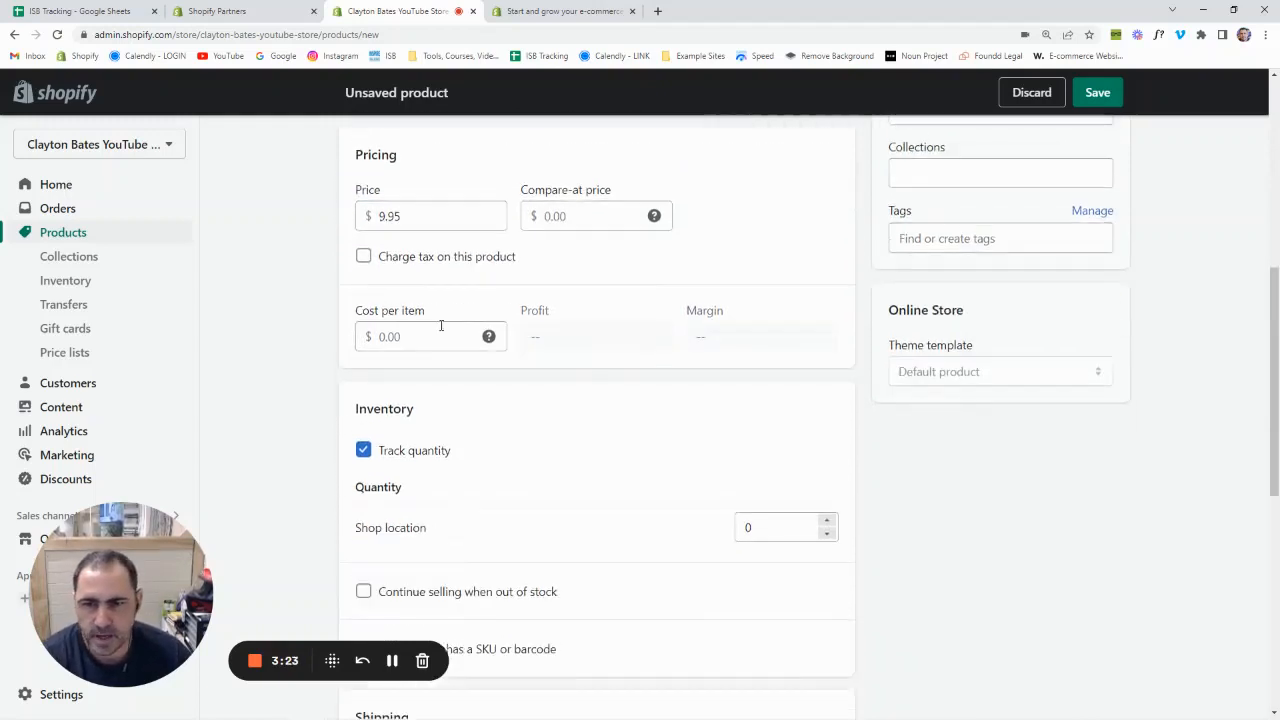
{"action": "left_click", "coordinate": [423, 337]}
{"action": "type", "text": "5"}
{"action": "left_click", "coordinate": [436, 421]}
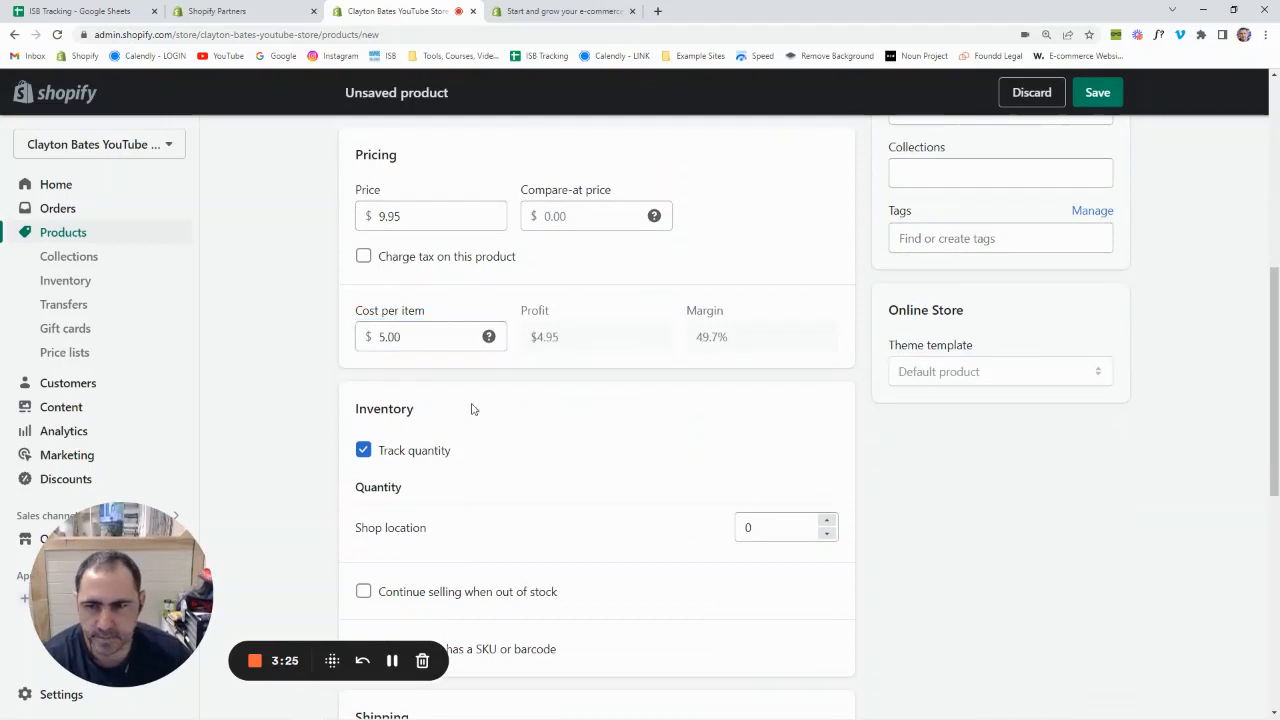
Set the product's tracked quantity at Shop location to 1 and check the remaining product details
{"action": "scroll", "coordinate": [443, 380], "scroll_direction": "down", "scroll_amount": 3}
{"action": "left_click", "coordinate": [826, 389]}
{"action": "scroll", "coordinate": [900, 362], "scroll_direction": "down", "scroll_amount": 2}
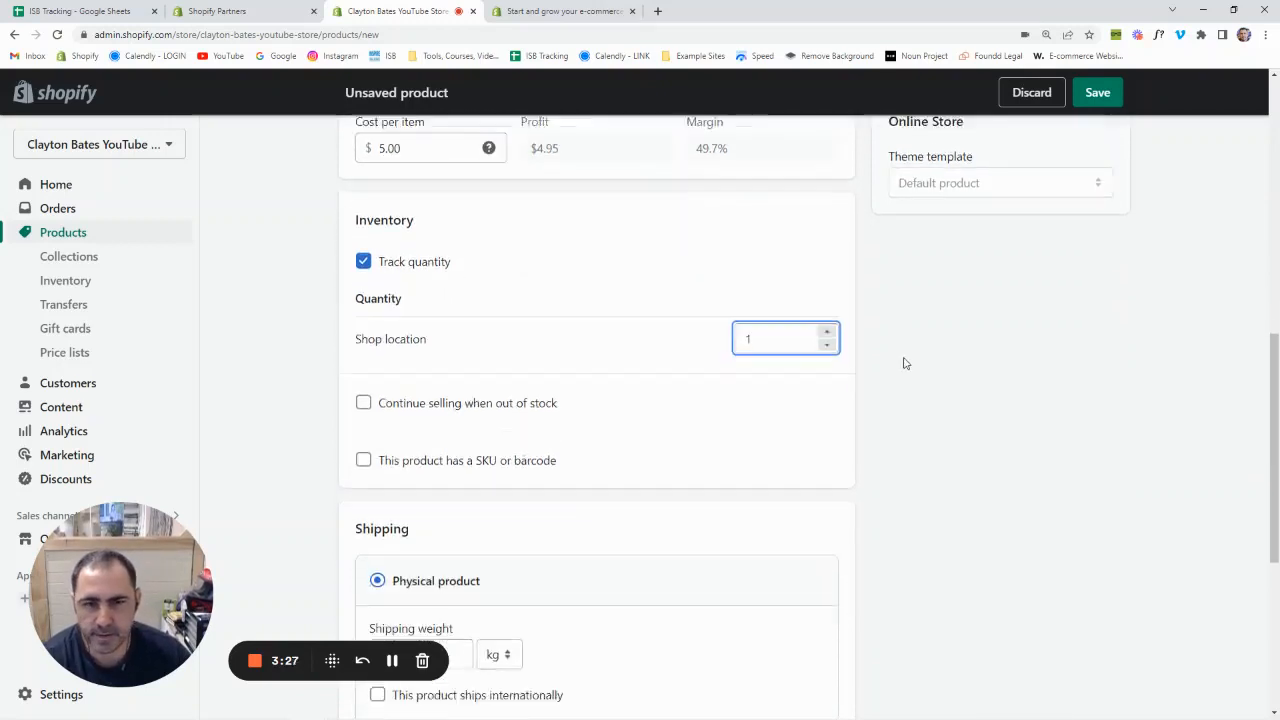
{"action": "scroll", "coordinate": [890, 354], "scroll_direction": "down", "scroll_amount": 1}
{"action": "scroll", "coordinate": [885, 352], "scroll_direction": "down", "scroll_amount": 3}
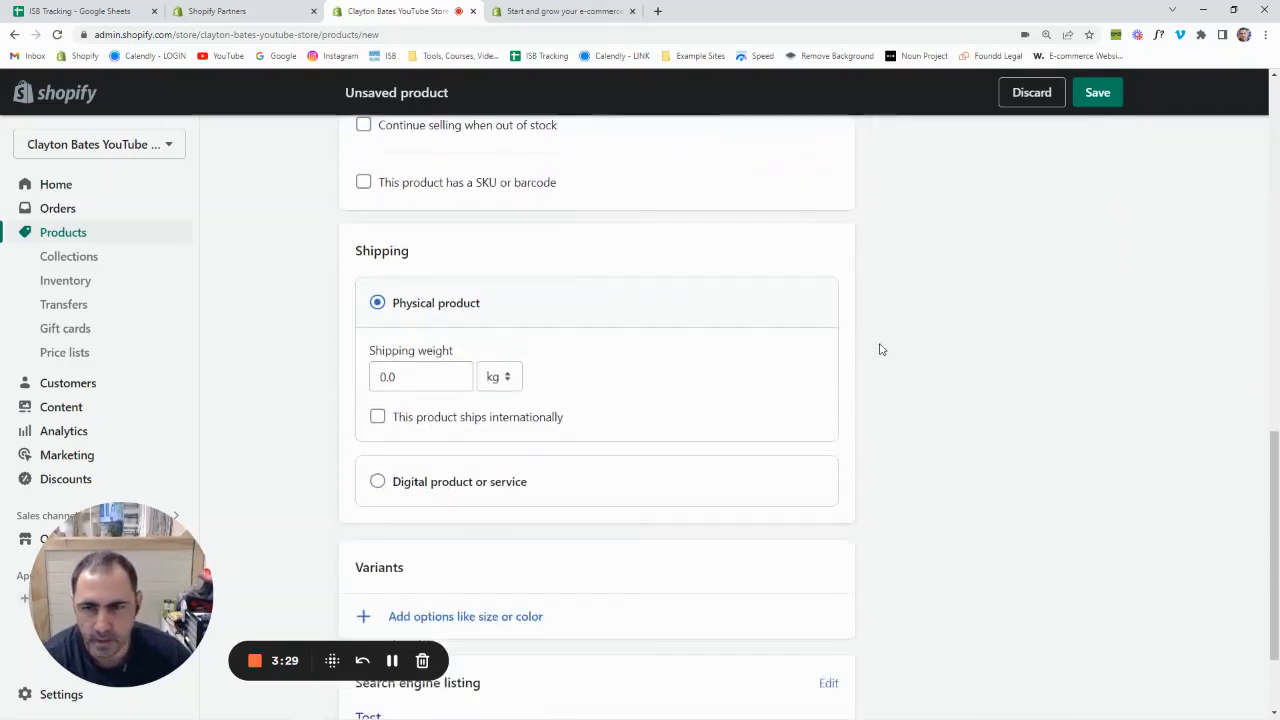
{"action": "scroll", "coordinate": [1059, 401], "scroll_direction": "up", "scroll_amount": 6}
{"action": "scroll", "coordinate": [1059, 401], "scroll_direction": "up", "scroll_amount": 5}
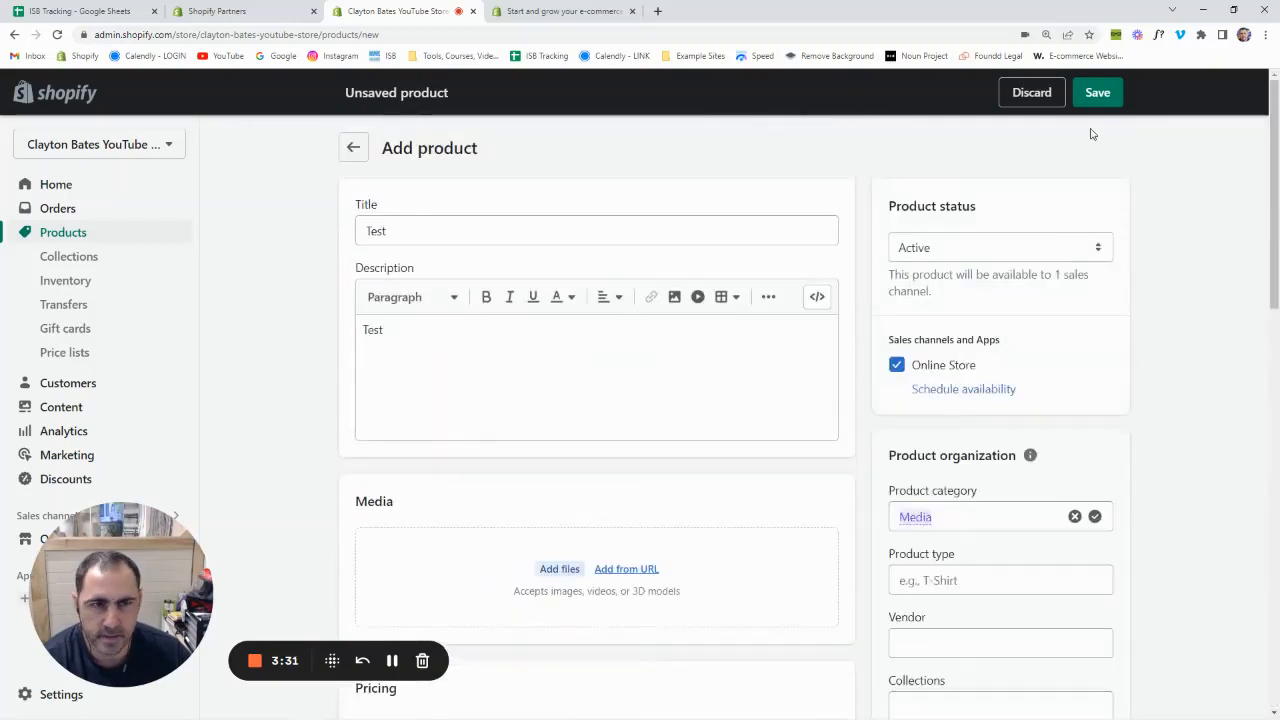
Save the Test product and delete the existing Home page collection
{"action": "left_click", "coordinate": [1097, 92]}
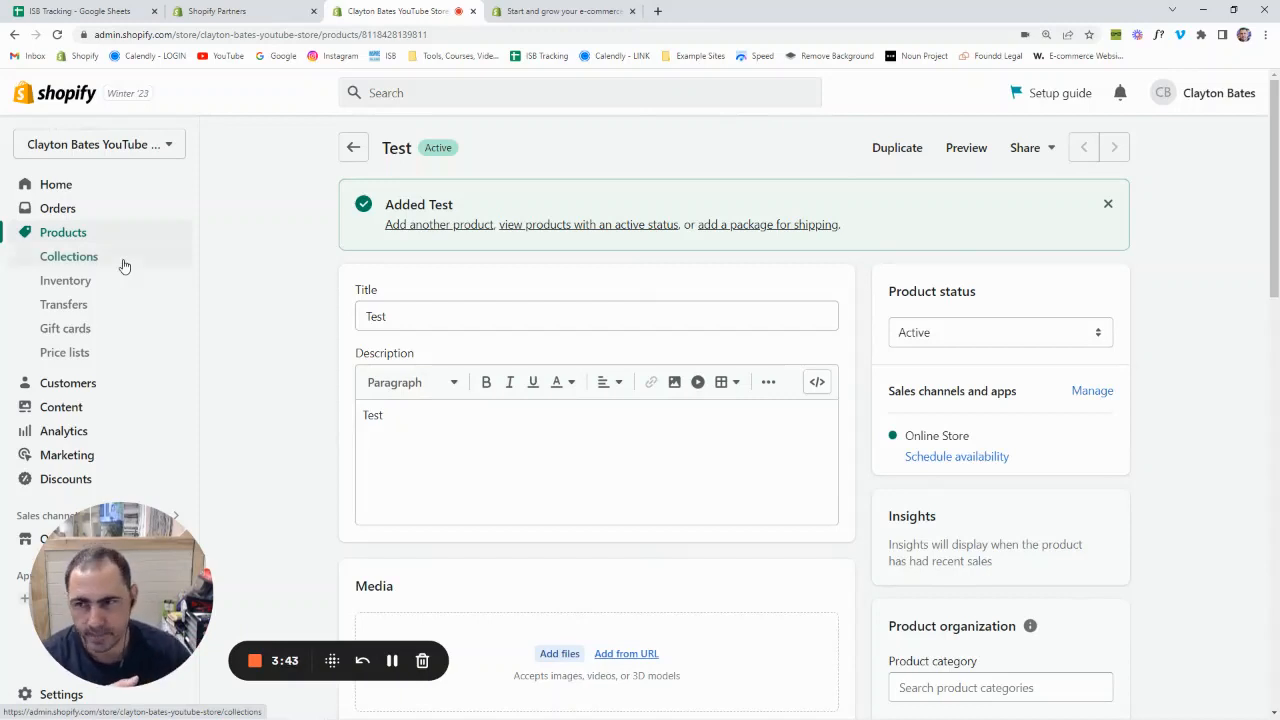
{"action": "left_click", "coordinate": [123, 263]}
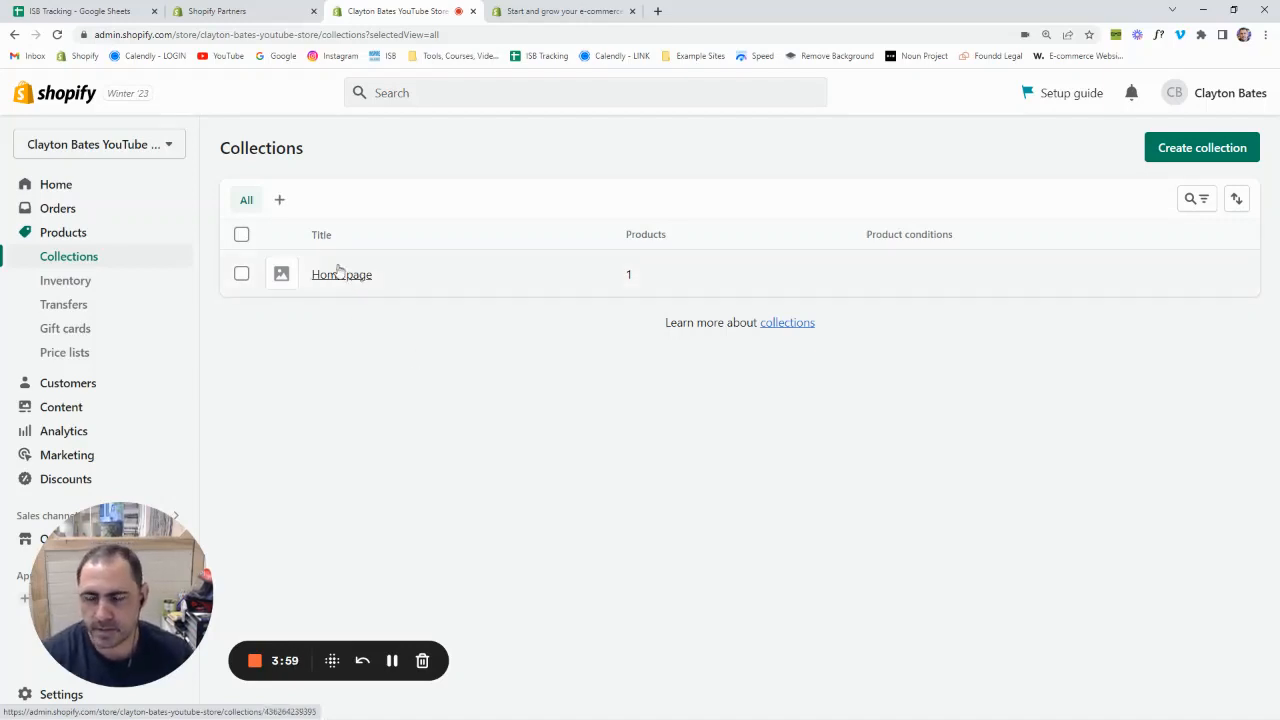
{"action": "left_click", "coordinate": [242, 237]}
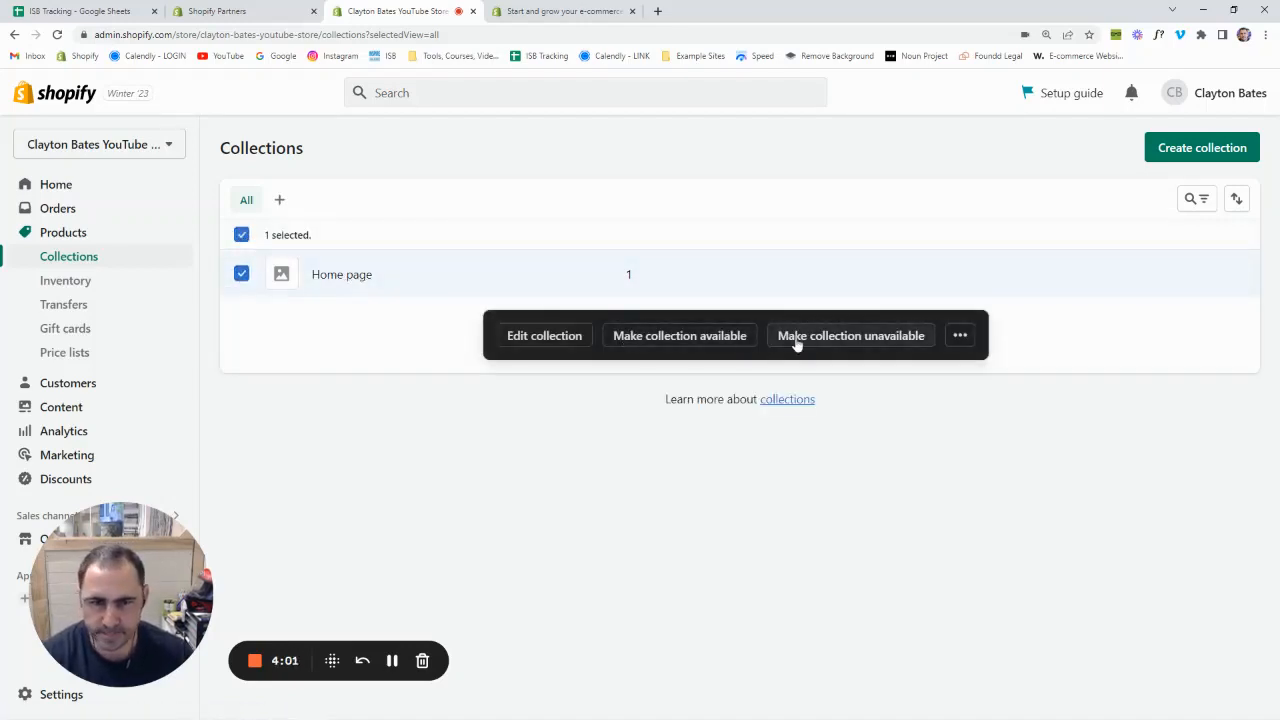
{"action": "left_click", "coordinate": [960, 335]}
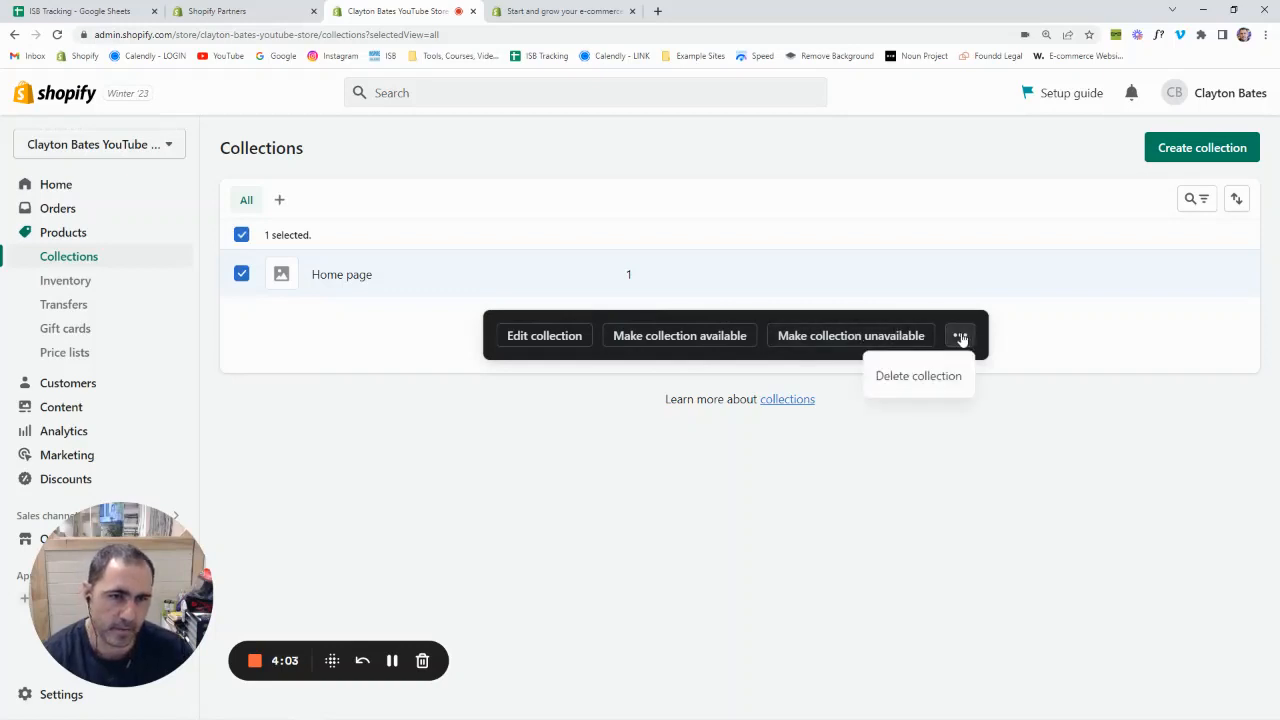
{"action": "left_click", "coordinate": [938, 378]}
{"action": "left_click", "coordinate": [878, 455]}
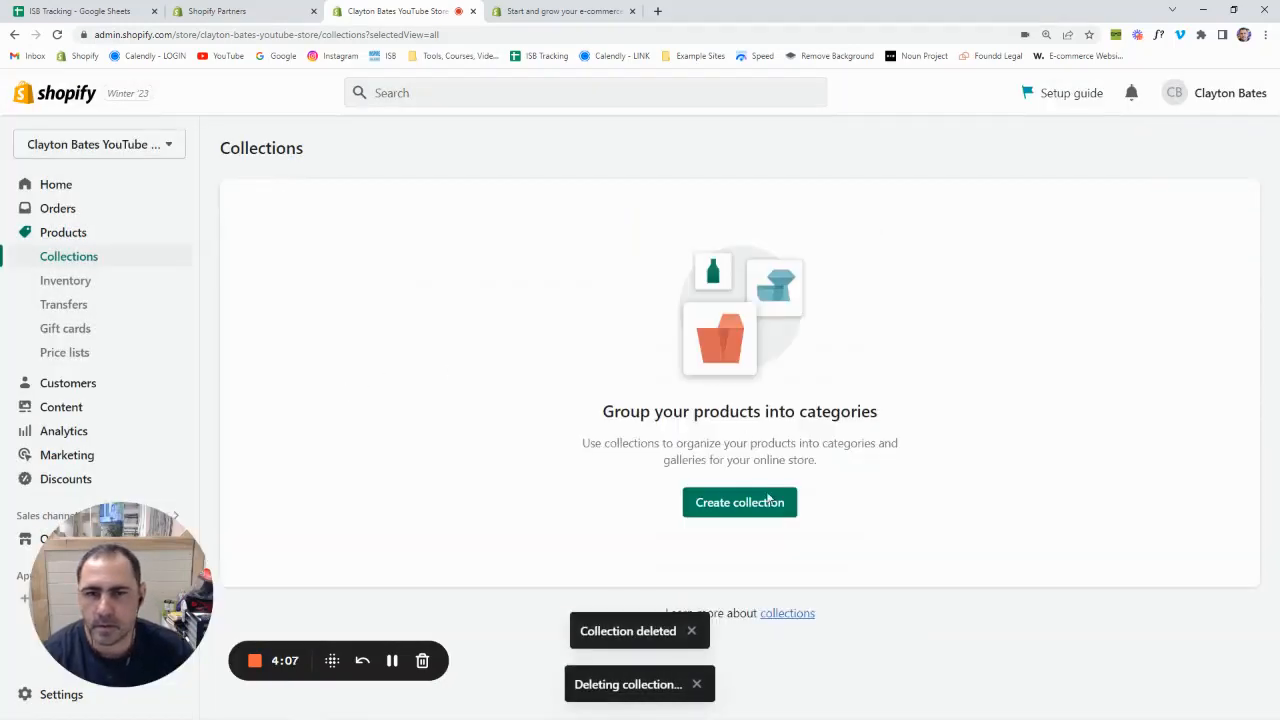
Create an automated collection titled "All Products" with the condition inventory stock is greater than 0, save it, and check its product list
{"action": "left_click", "coordinate": [726, 506]}
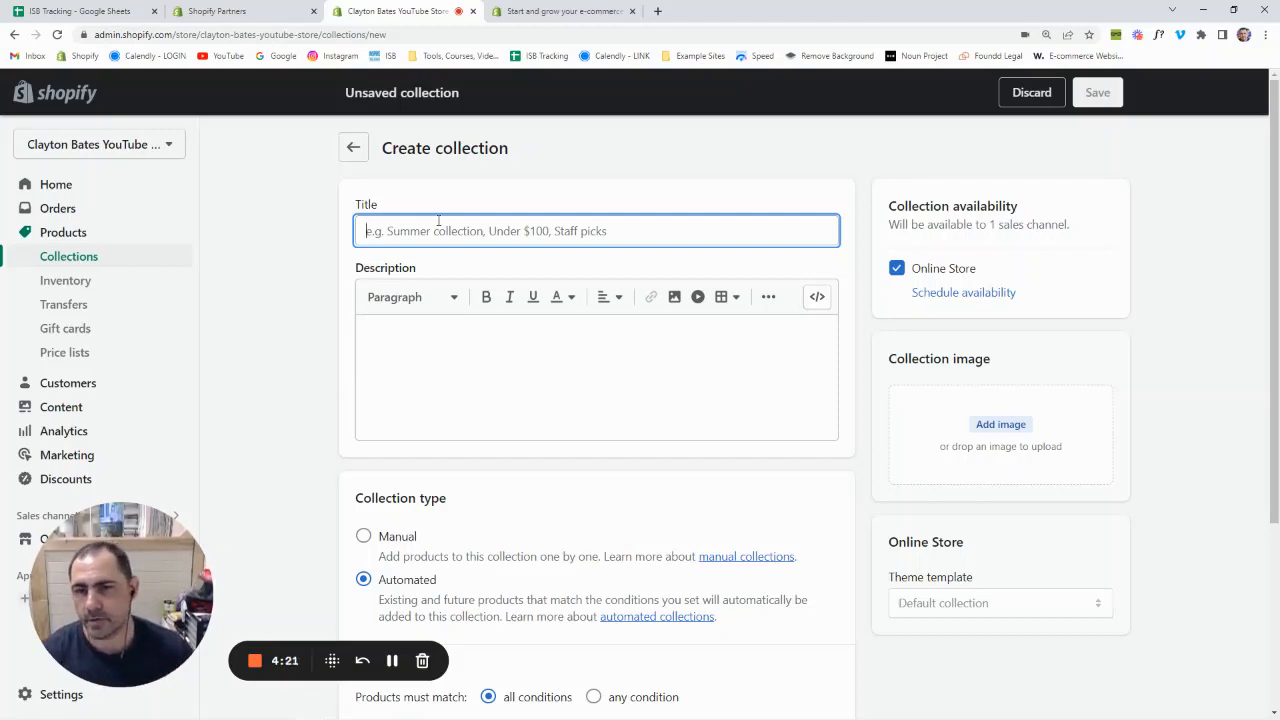
{"action": "type", "text": "All Products"}
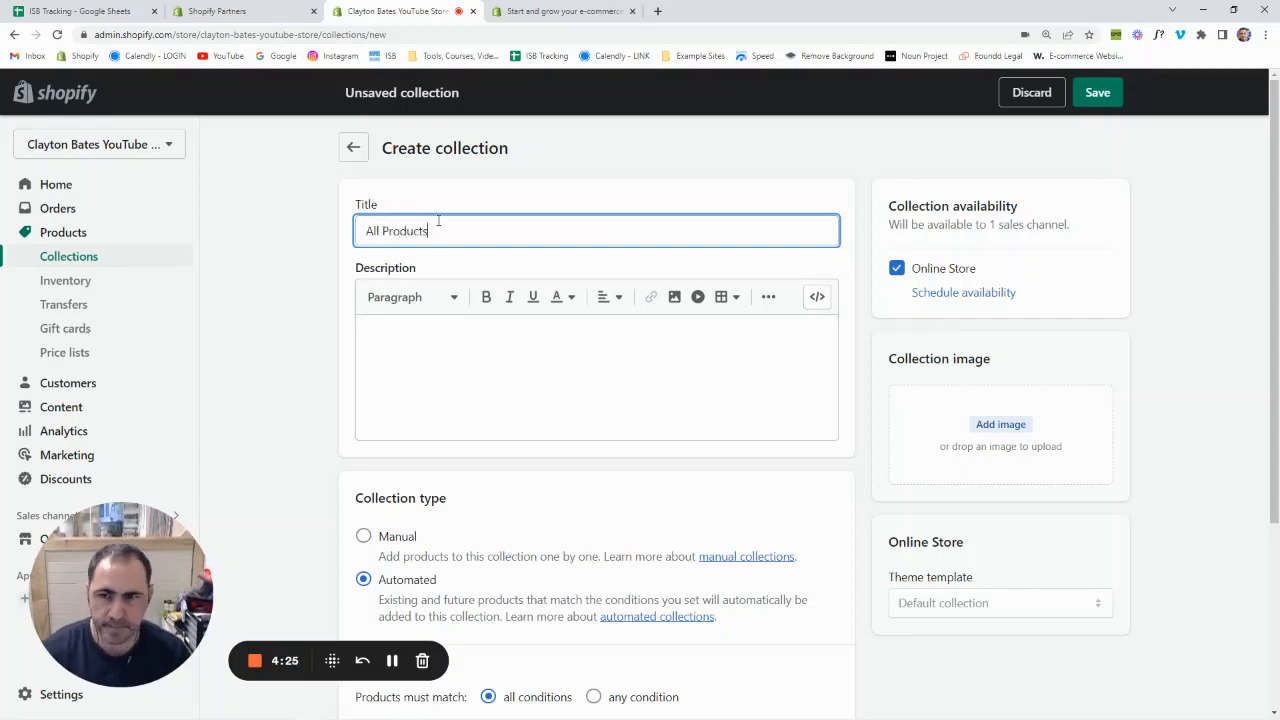
{"action": "scroll", "coordinate": [435, 219], "scroll_direction": "down", "scroll_amount": 3}
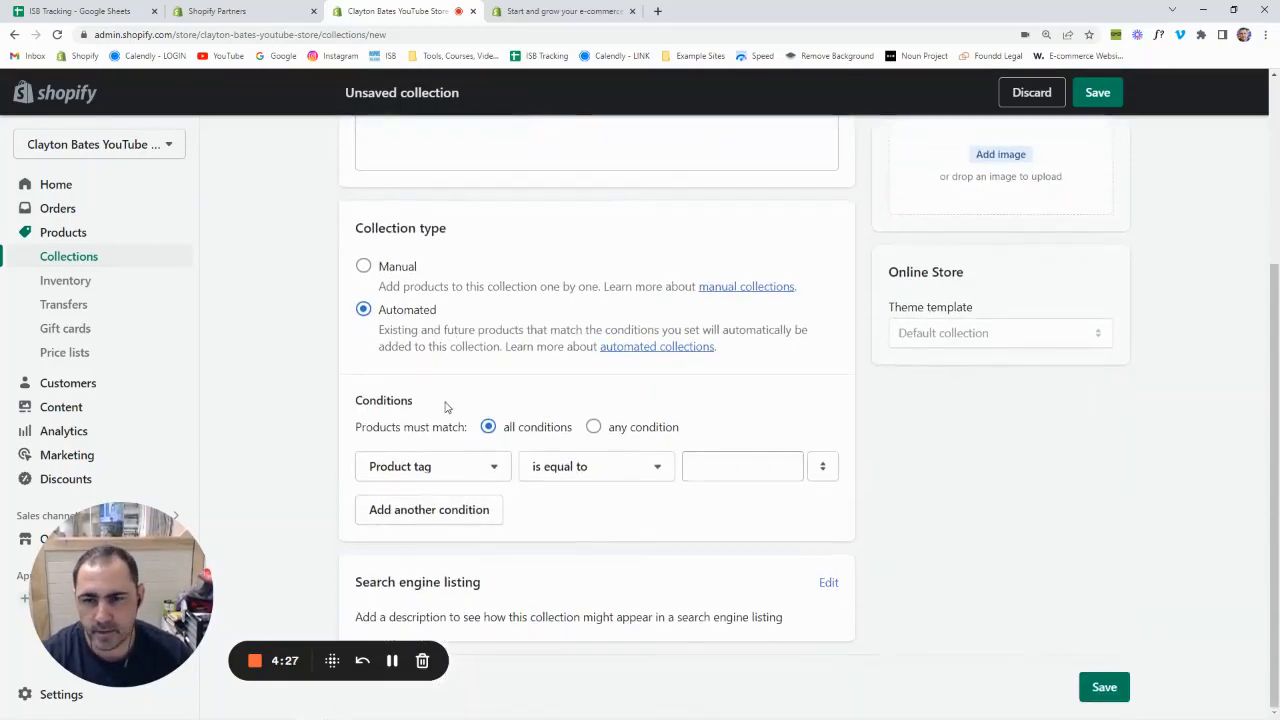
{"action": "left_click", "coordinate": [430, 470]}
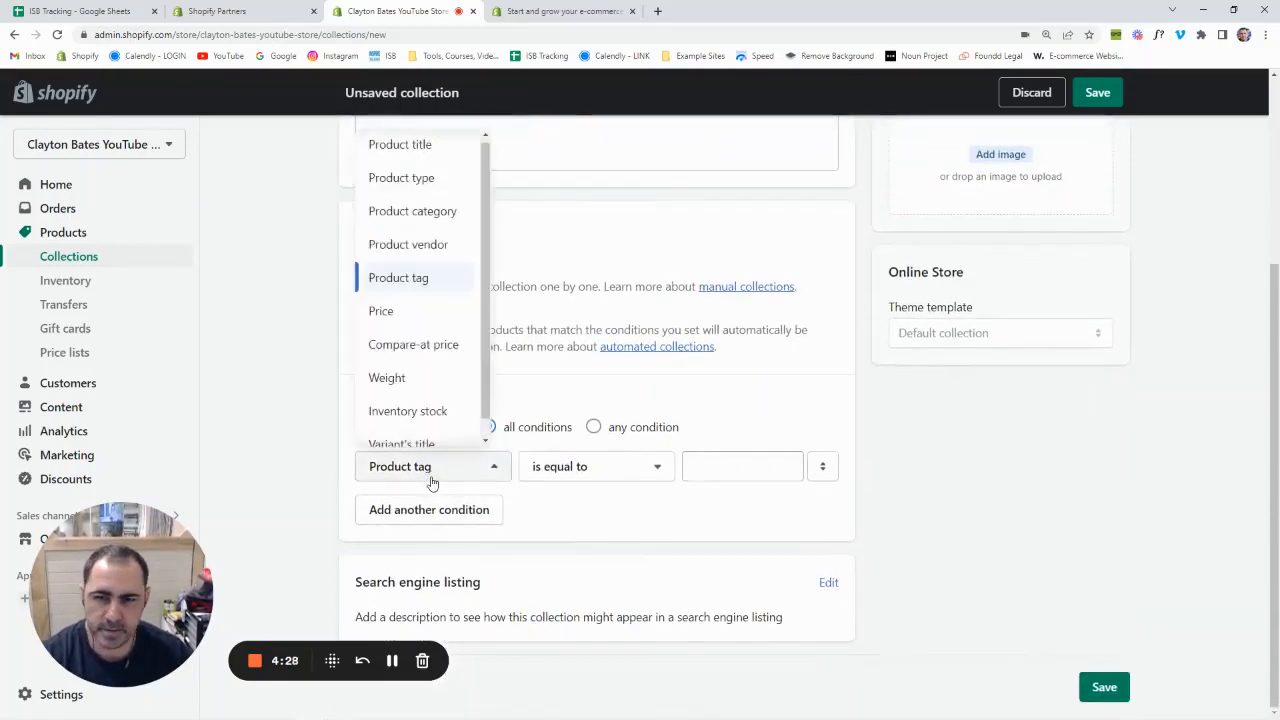
{"action": "left_click", "coordinate": [433, 415]}
{"action": "left_click", "coordinate": [766, 465]}
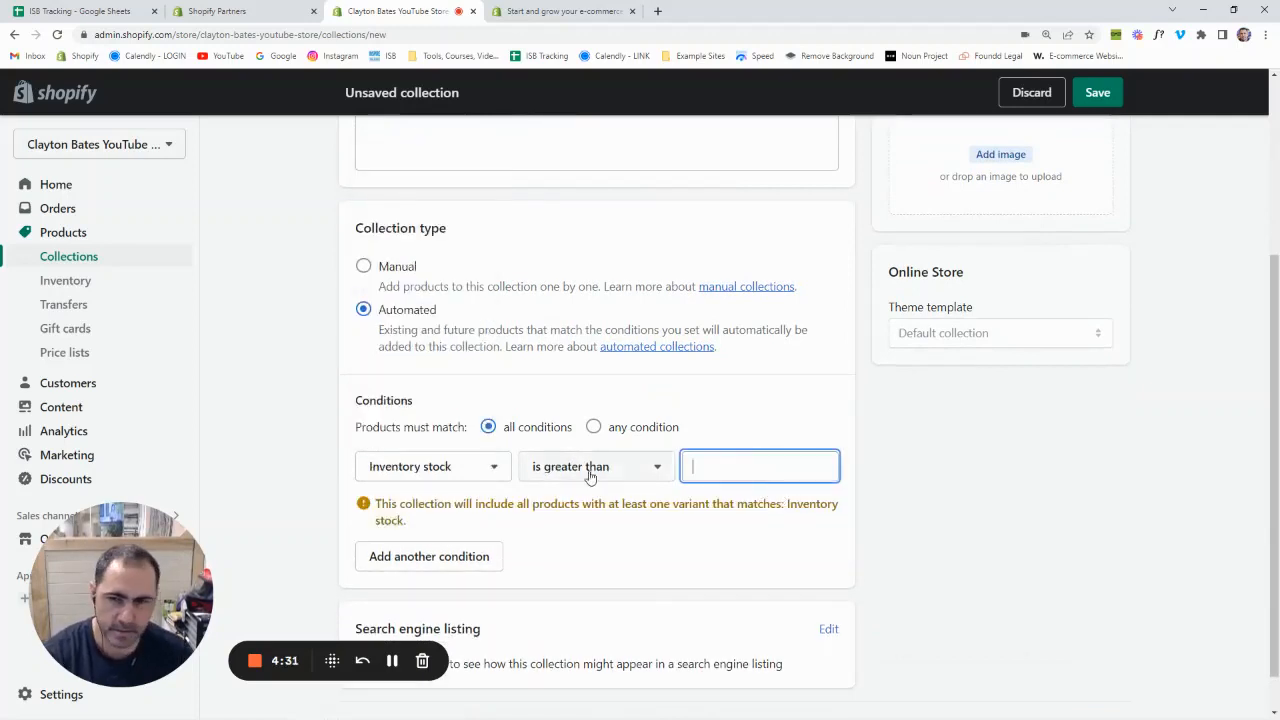
{"action": "type", "text": "0"}
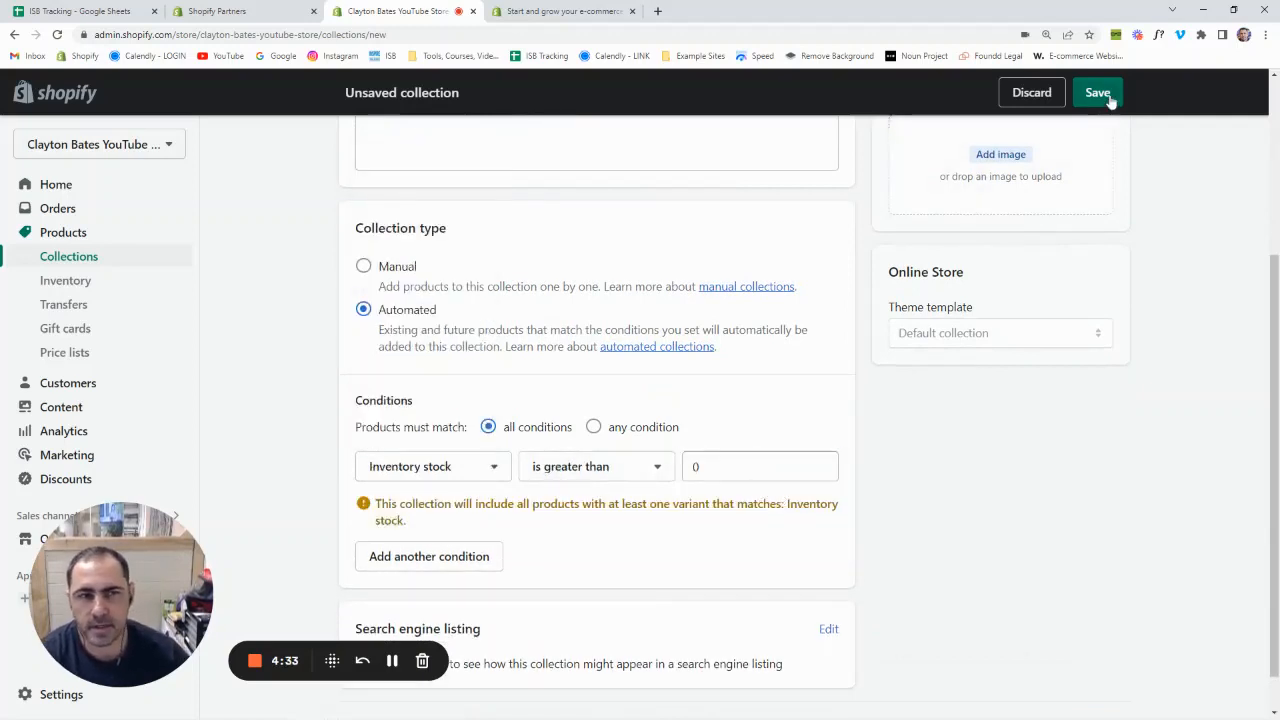
{"action": "left_click", "coordinate": [1097, 92]}
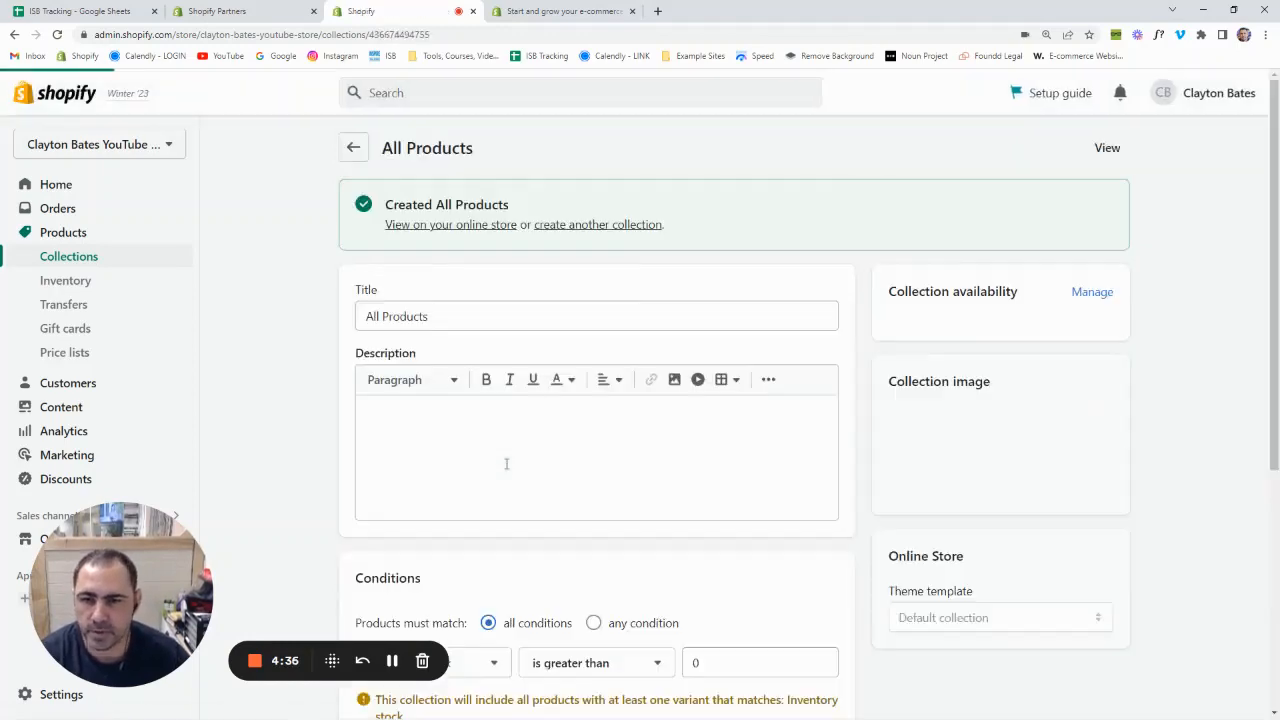
{"action": "scroll", "coordinate": [791, 274], "scroll_direction": "down", "scroll_amount": 3}
{"action": "scroll", "coordinate": [790, 276], "scroll_direction": "down", "scroll_amount": 1}
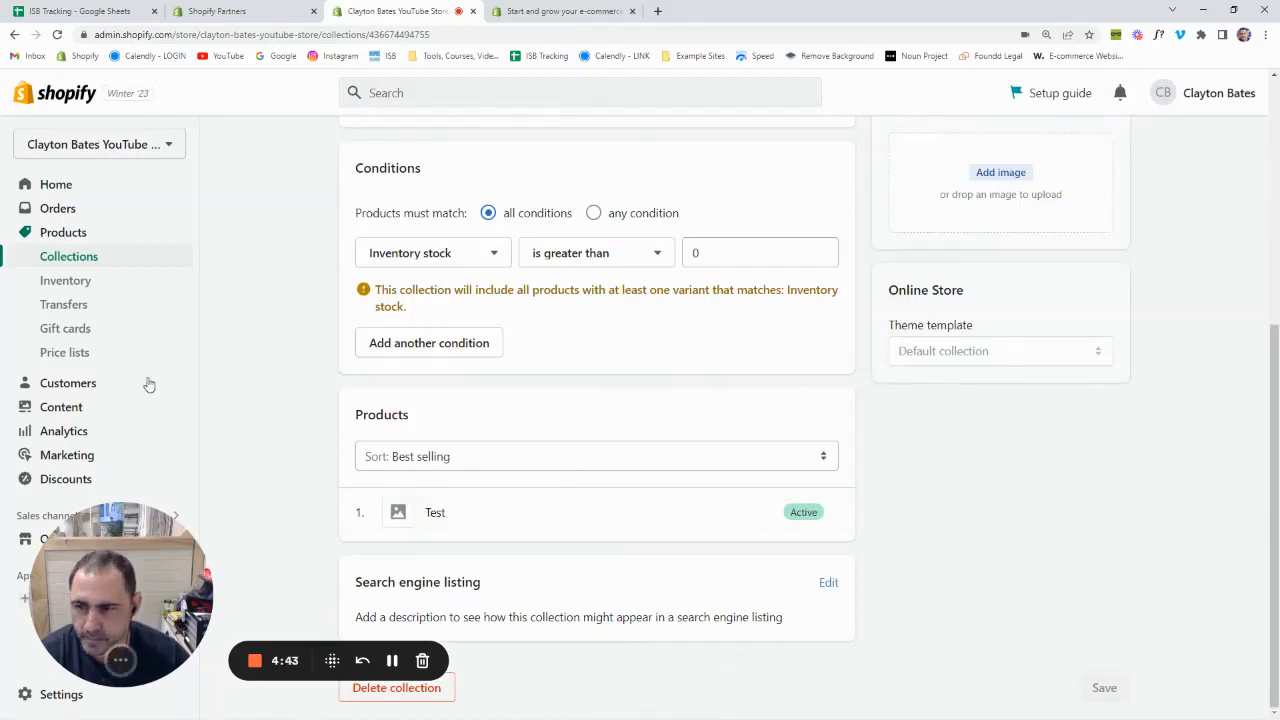
Rename the online store's Contact page as "Contact Us", save it, and return to the page list
{"action": "left_click_drag", "start_coordinate": [160, 551], "coordinate": [352, 556]}
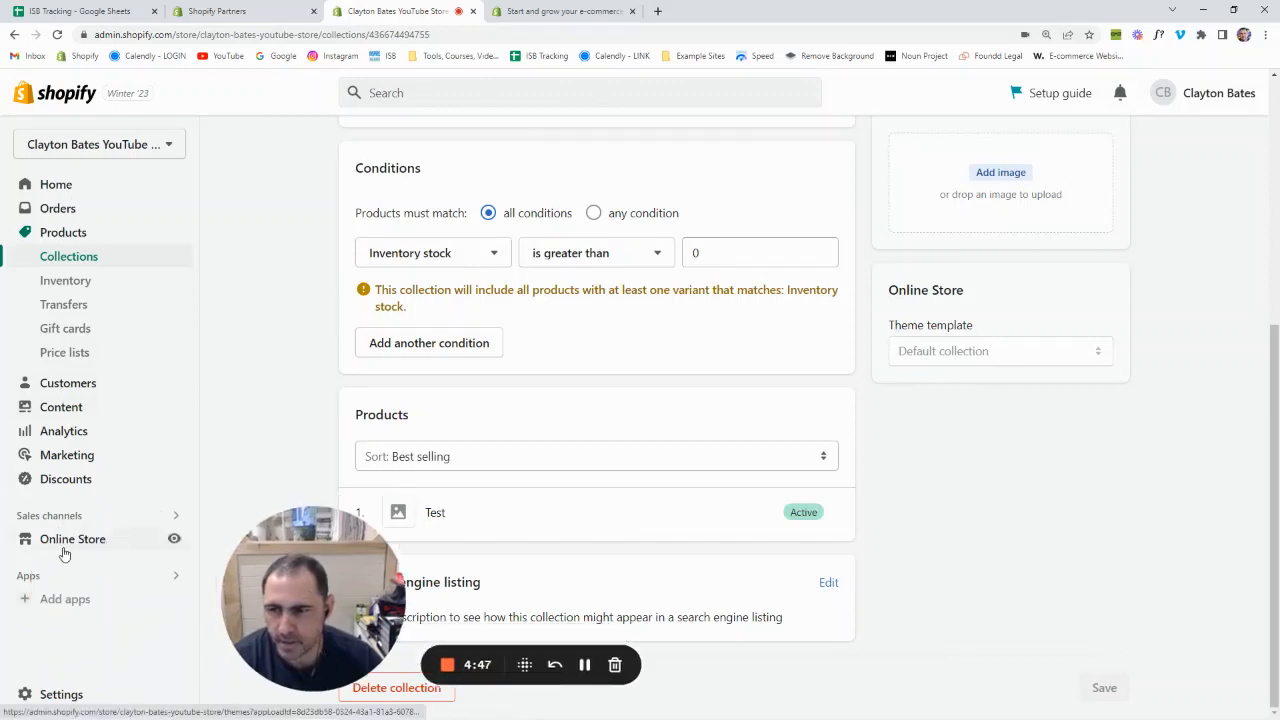
{"action": "left_click", "coordinate": [99, 541]}
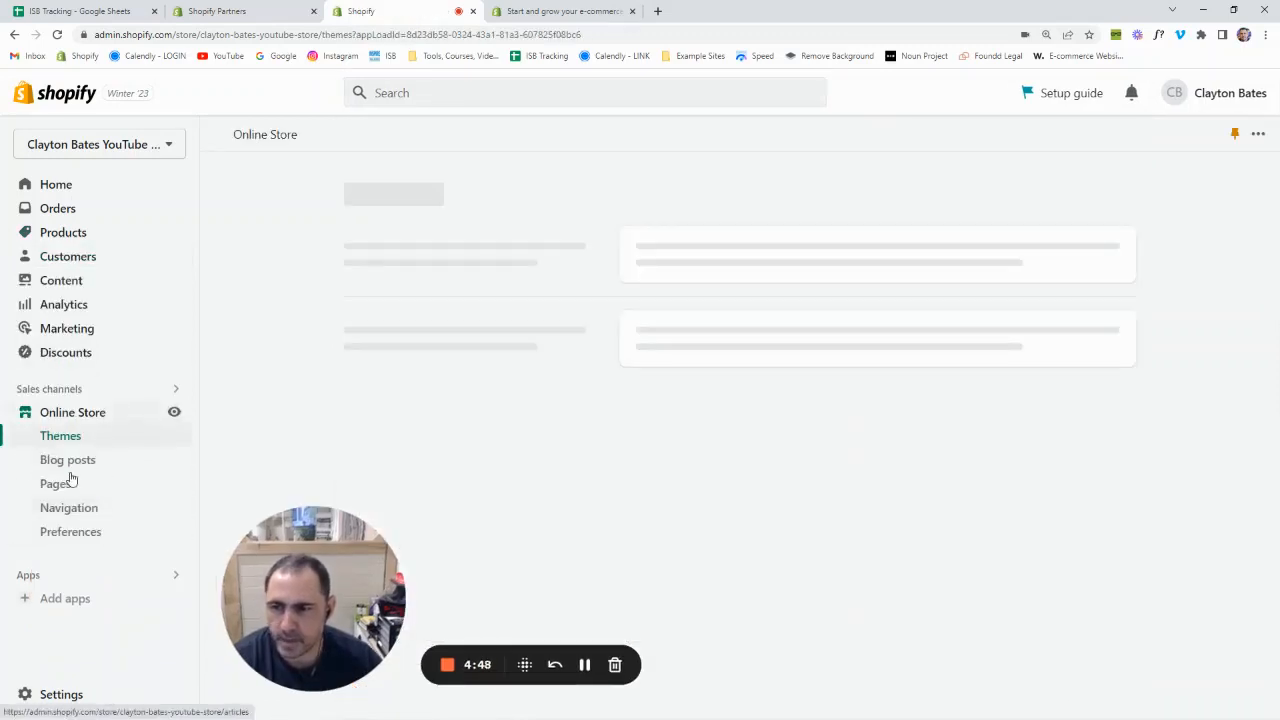
{"action": "left_click", "coordinate": [110, 488]}
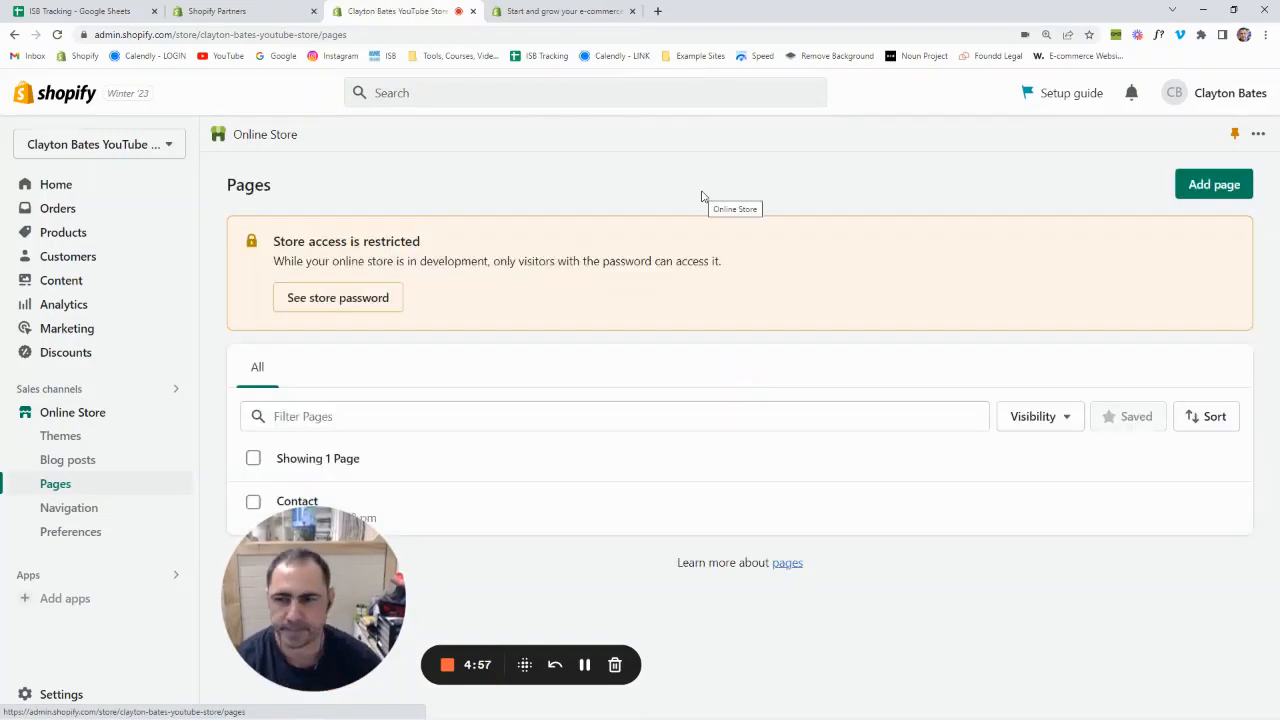
{"action": "left_click_drag", "start_coordinate": [356, 592], "coordinate": [175, 594]}
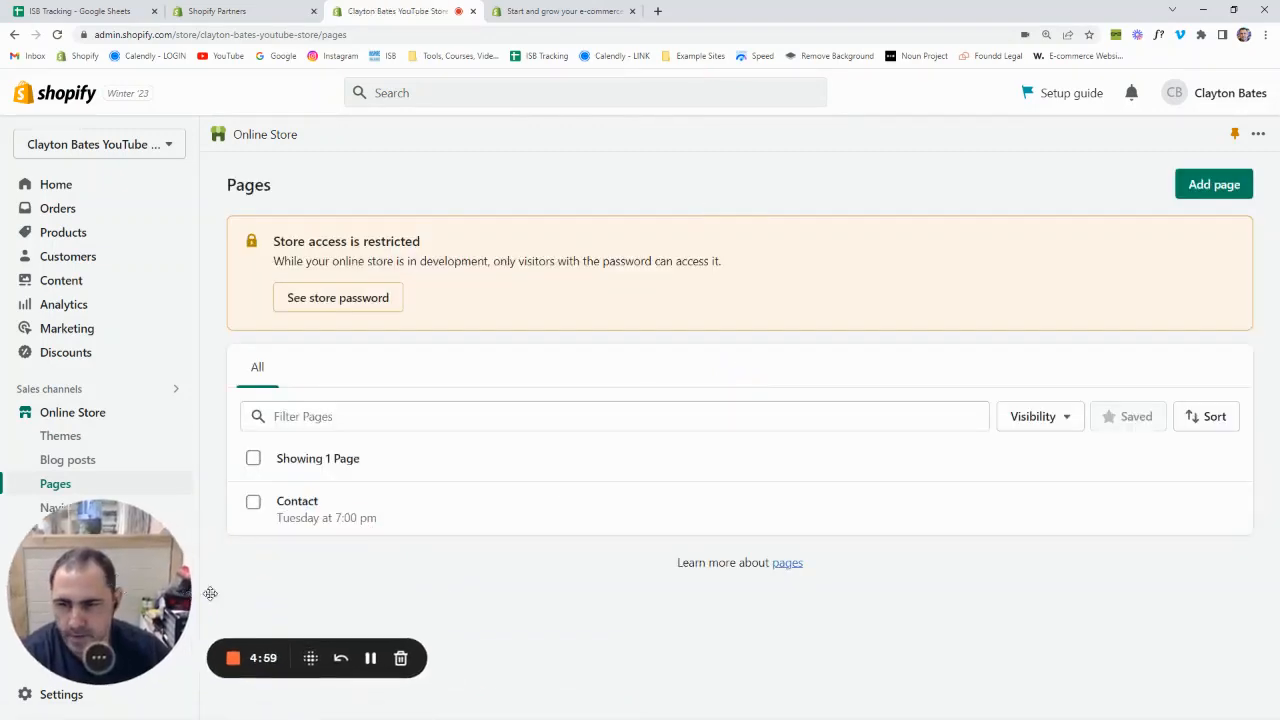
{"action": "left_click", "coordinate": [339, 504]}
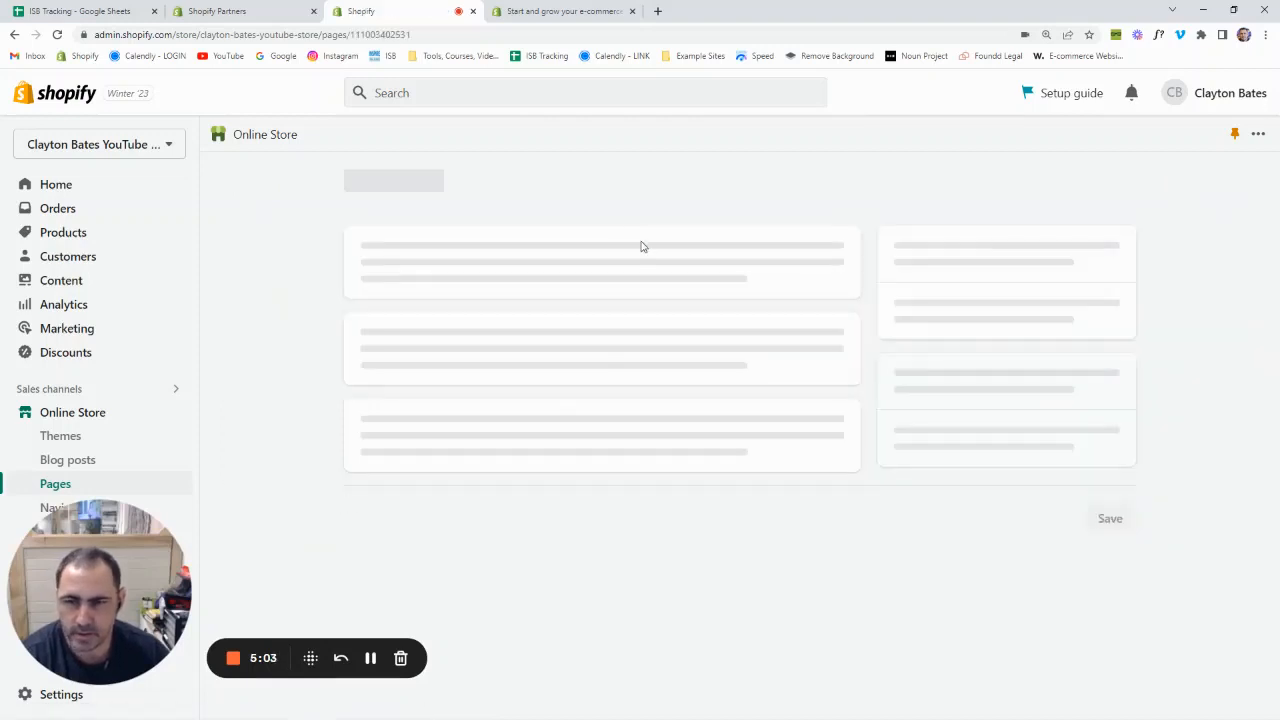
{"action": "left_click", "coordinate": [524, 267]}
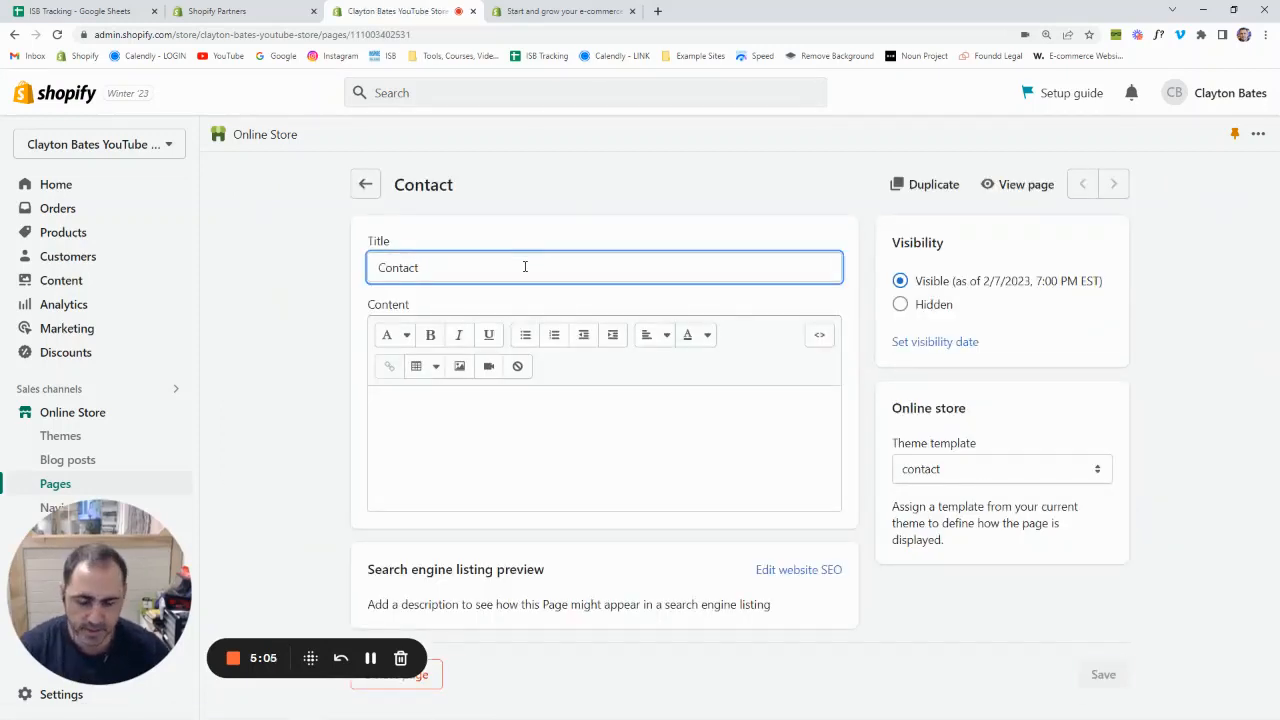
{"action": "type", "text": "Us"}
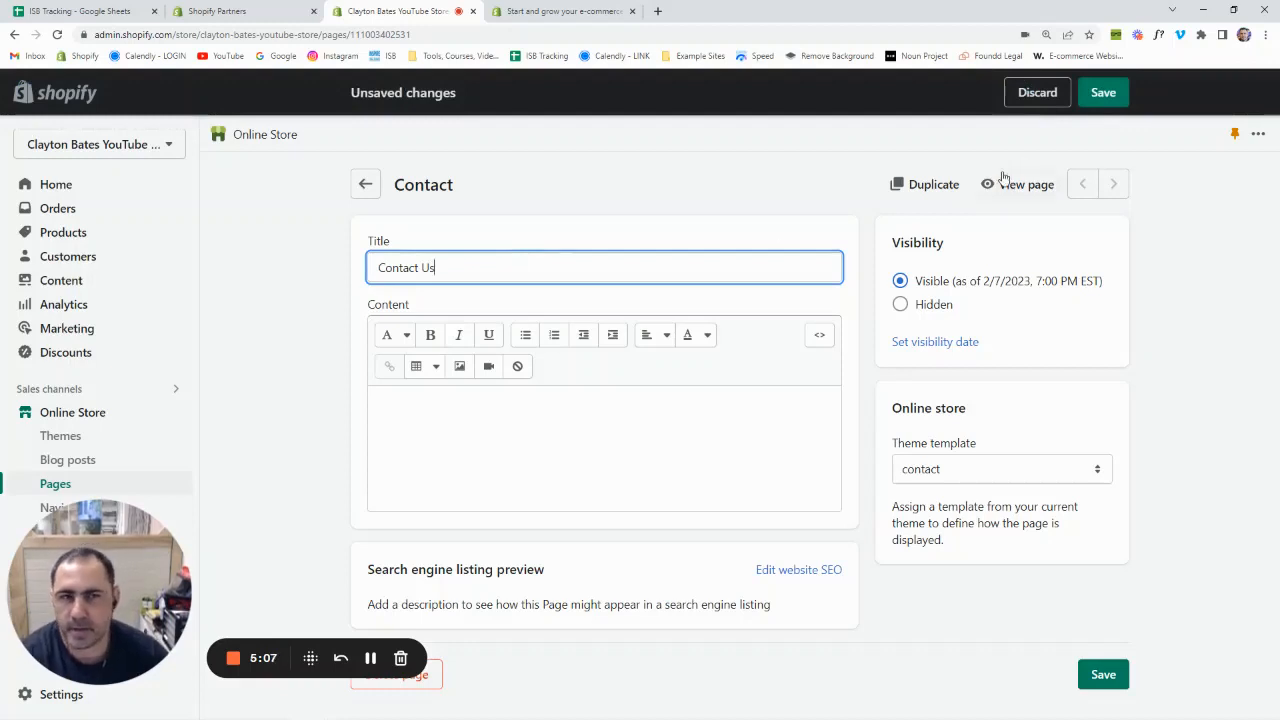
{"action": "left_click", "coordinate": [1103, 92]}
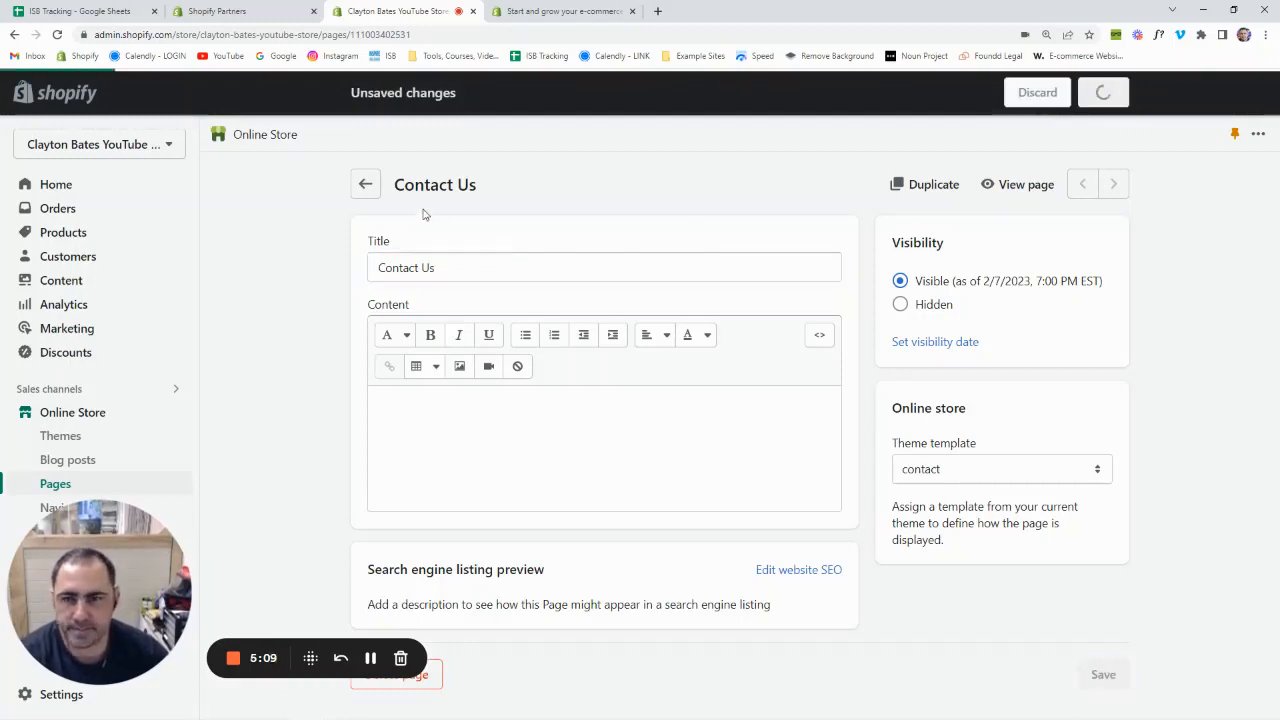
{"action": "left_click", "coordinate": [365, 184]}
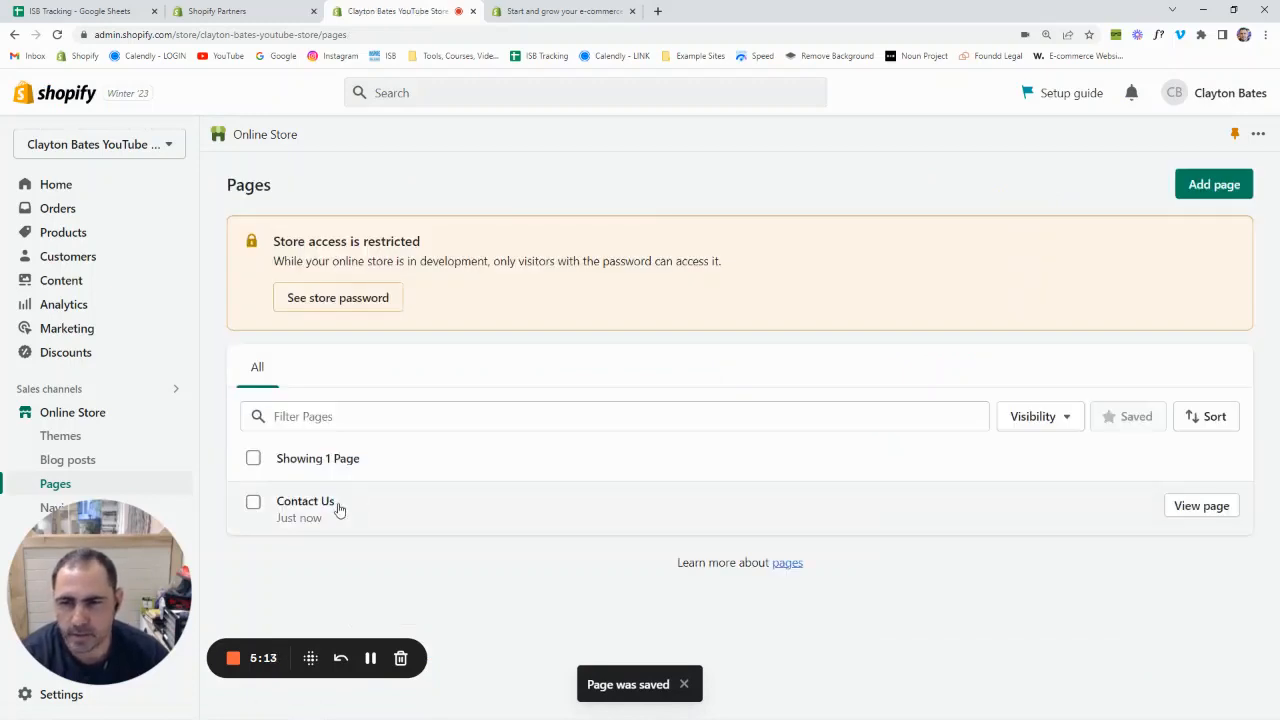
Add and save a new blank page titled "About Us" with the default page template
{"action": "left_click", "coordinate": [1199, 186]}
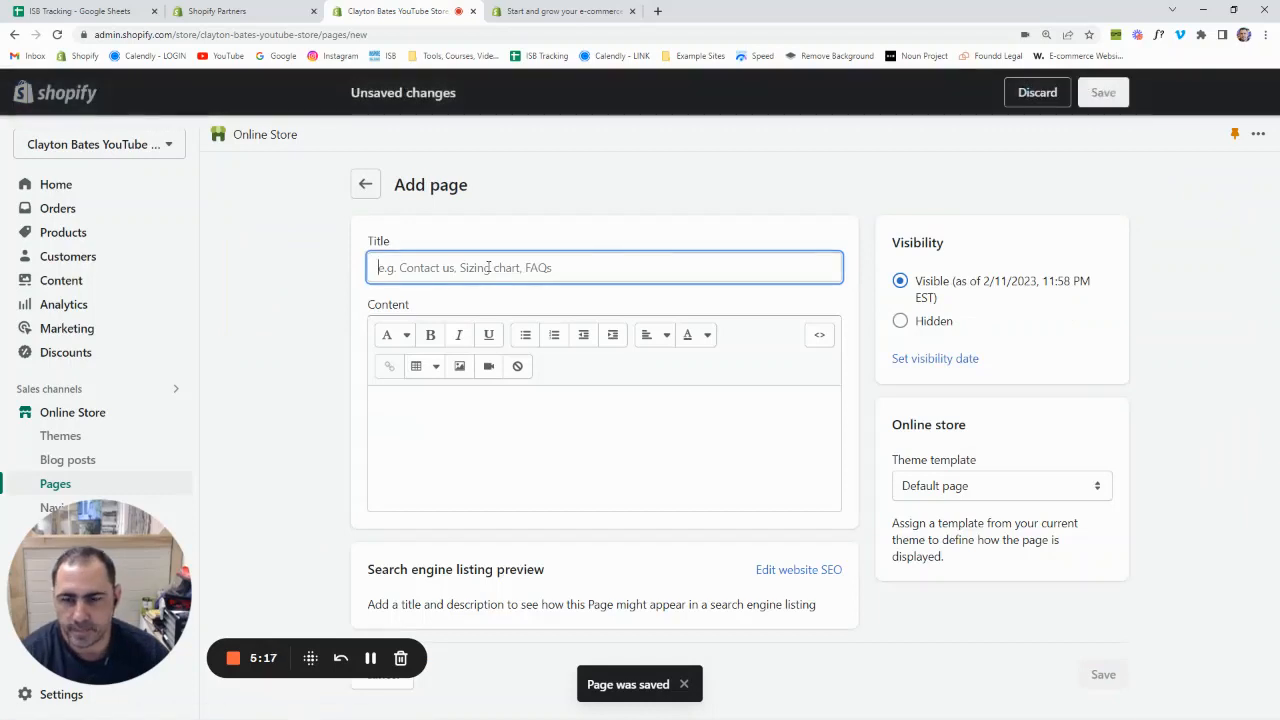
{"action": "type", "text": "About Us"}
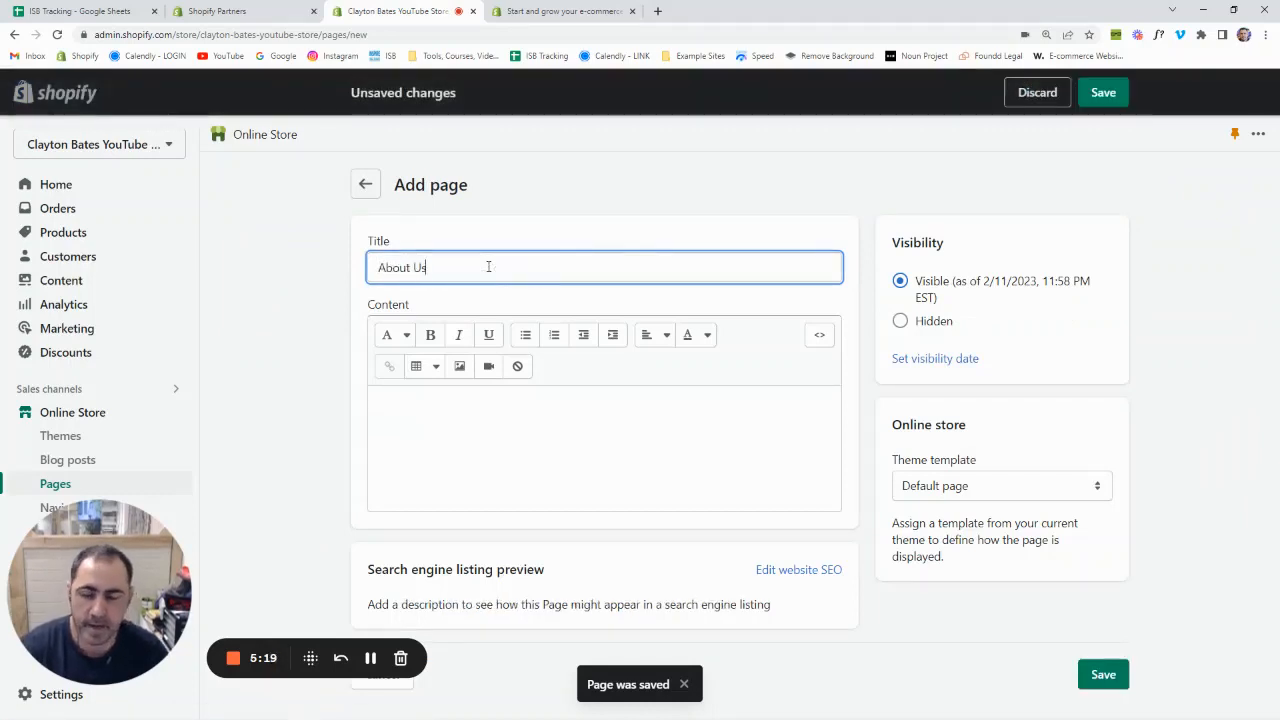
{"action": "left_click", "coordinate": [1103, 92]}
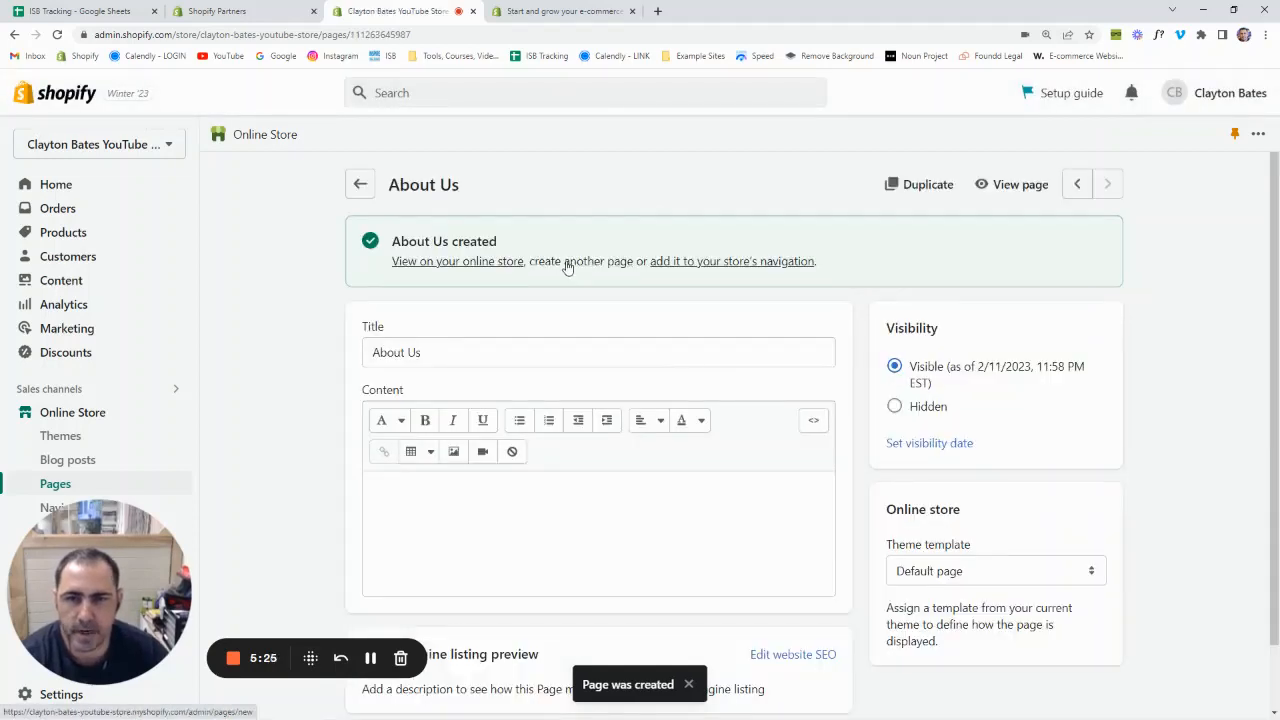
Create and save another blank page titled "Frequently Asked Questions"
{"action": "left_click", "coordinate": [567, 264]}
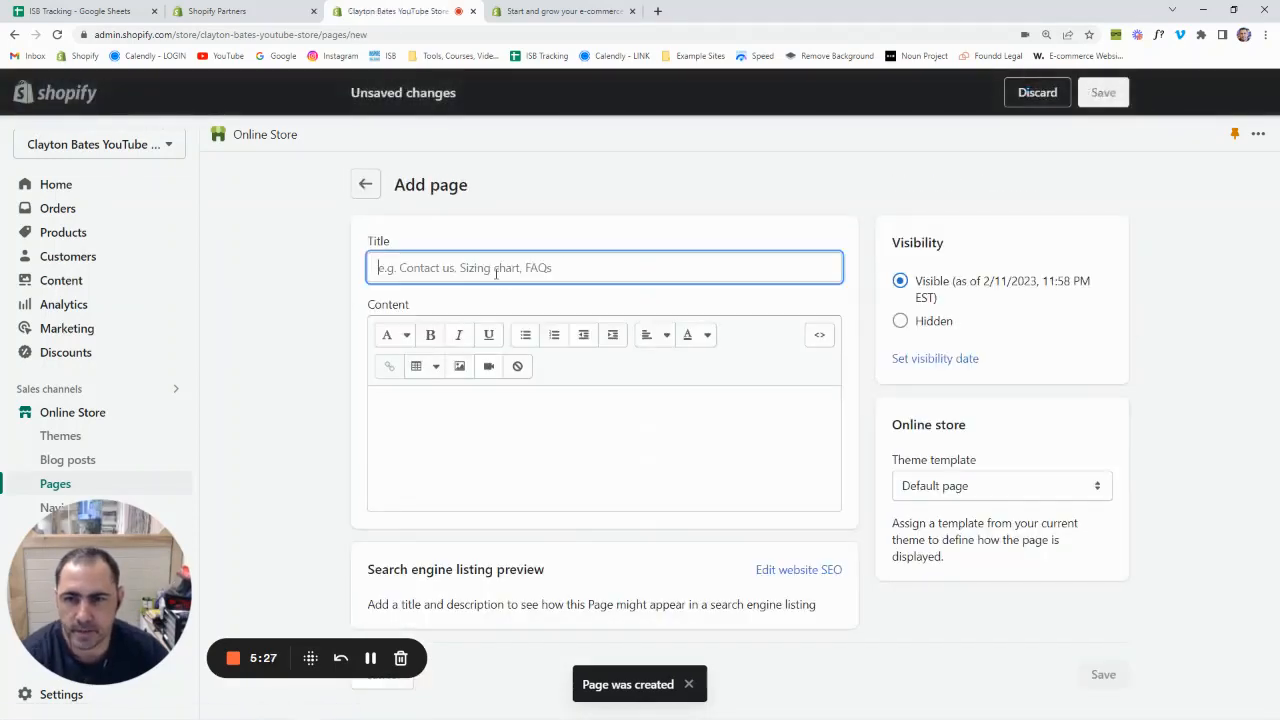
{"action": "type", "text": "Frequently Asked Questions"}
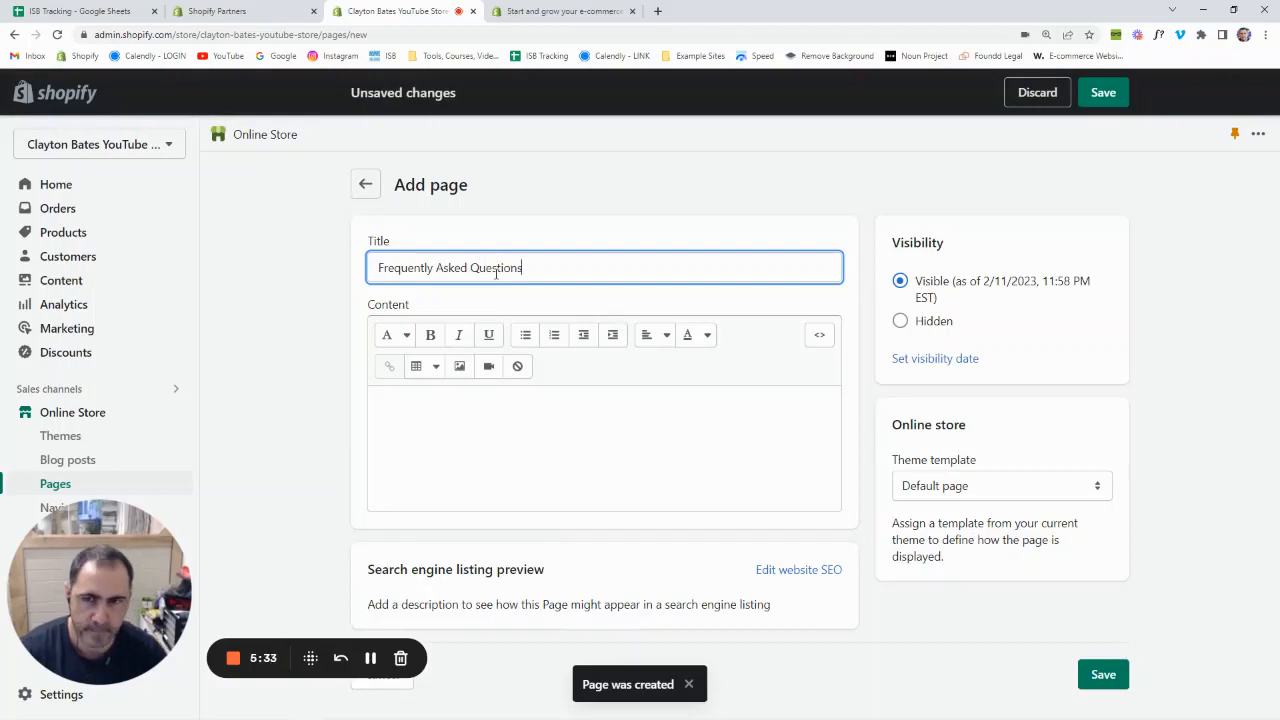
{"action": "left_click", "coordinate": [1108, 92]}
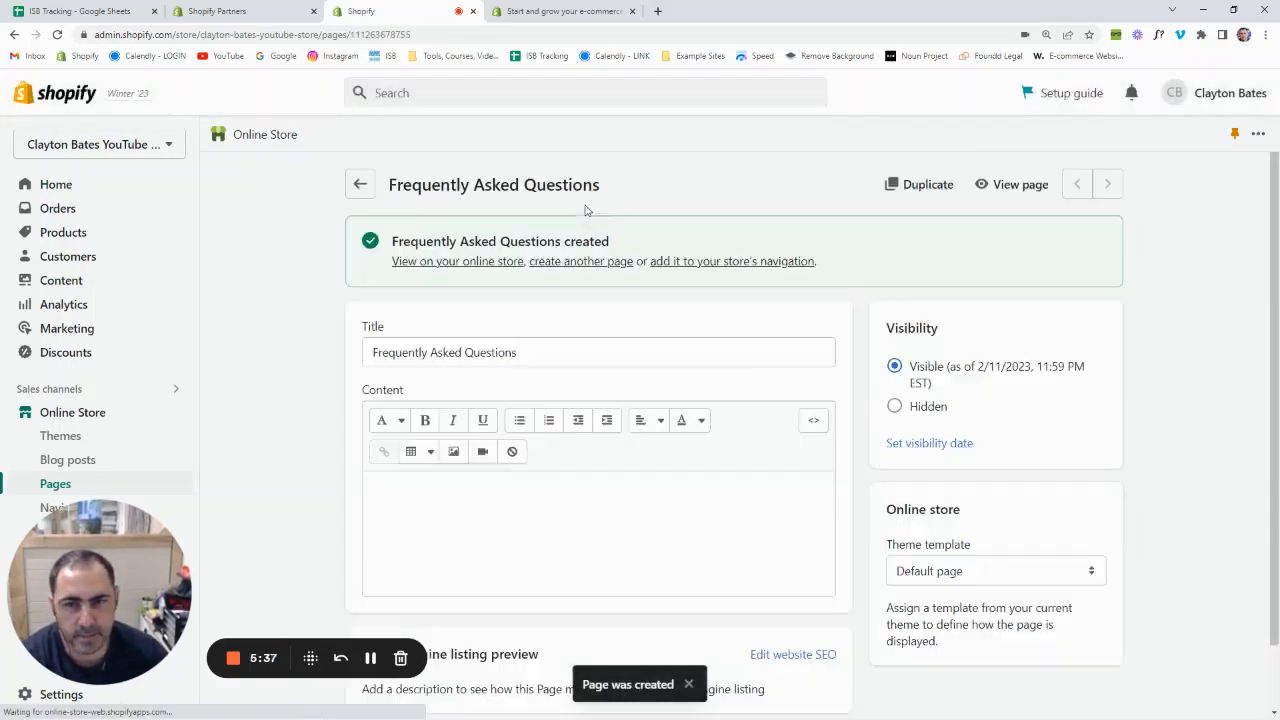
Create and save a blank page titled "Customer Reviews" and check the store's page list
{"action": "left_click", "coordinate": [572, 261]}
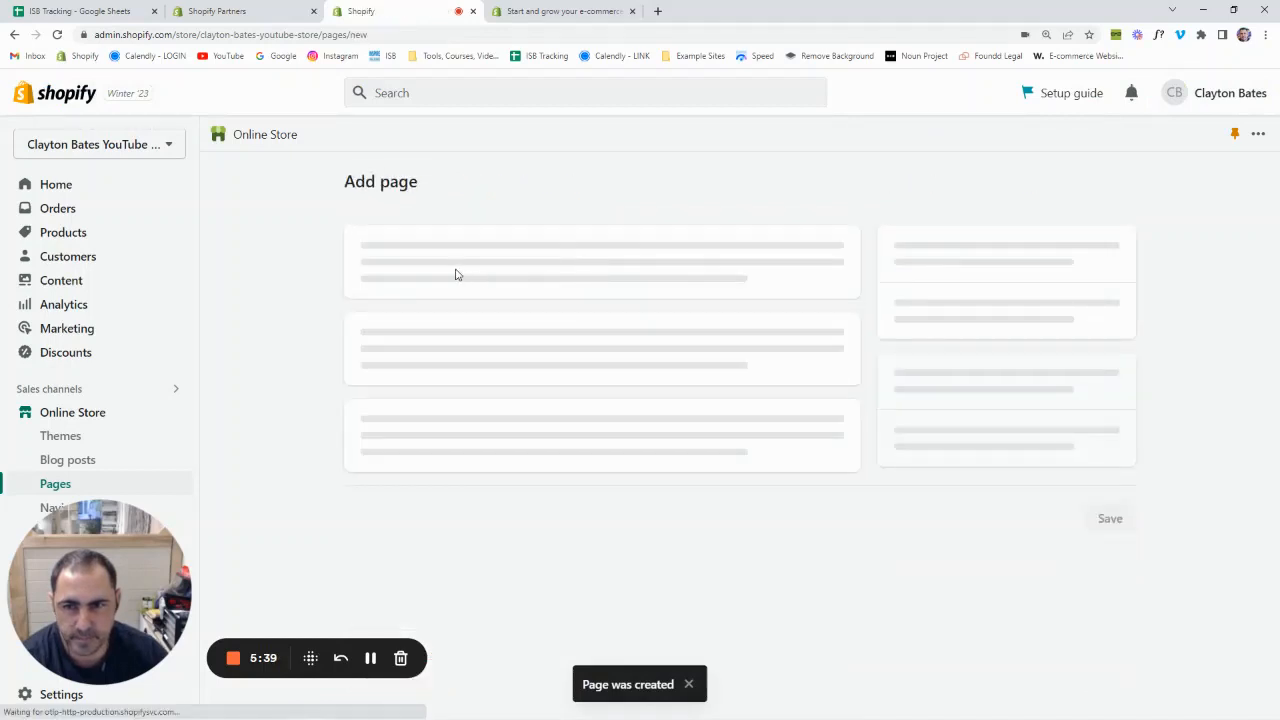
{"action": "type", "text": "Customer Reviews"}
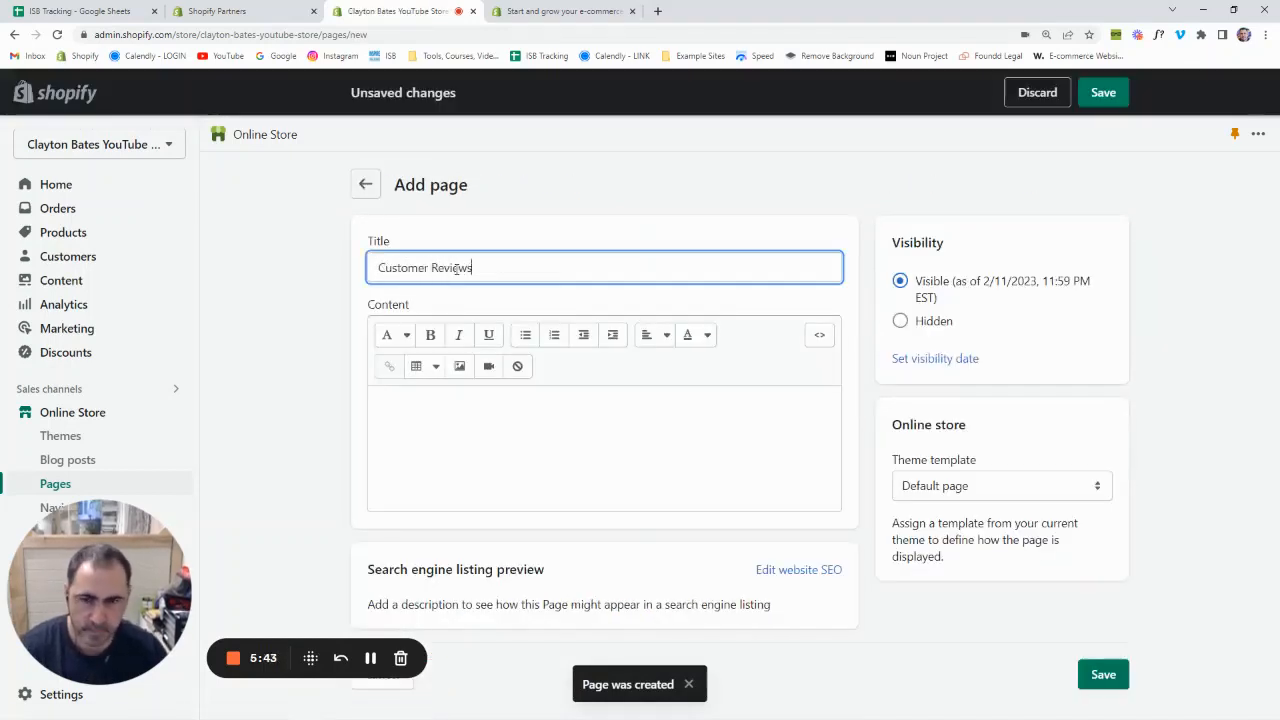
{"action": "left_click", "coordinate": [1103, 92]}
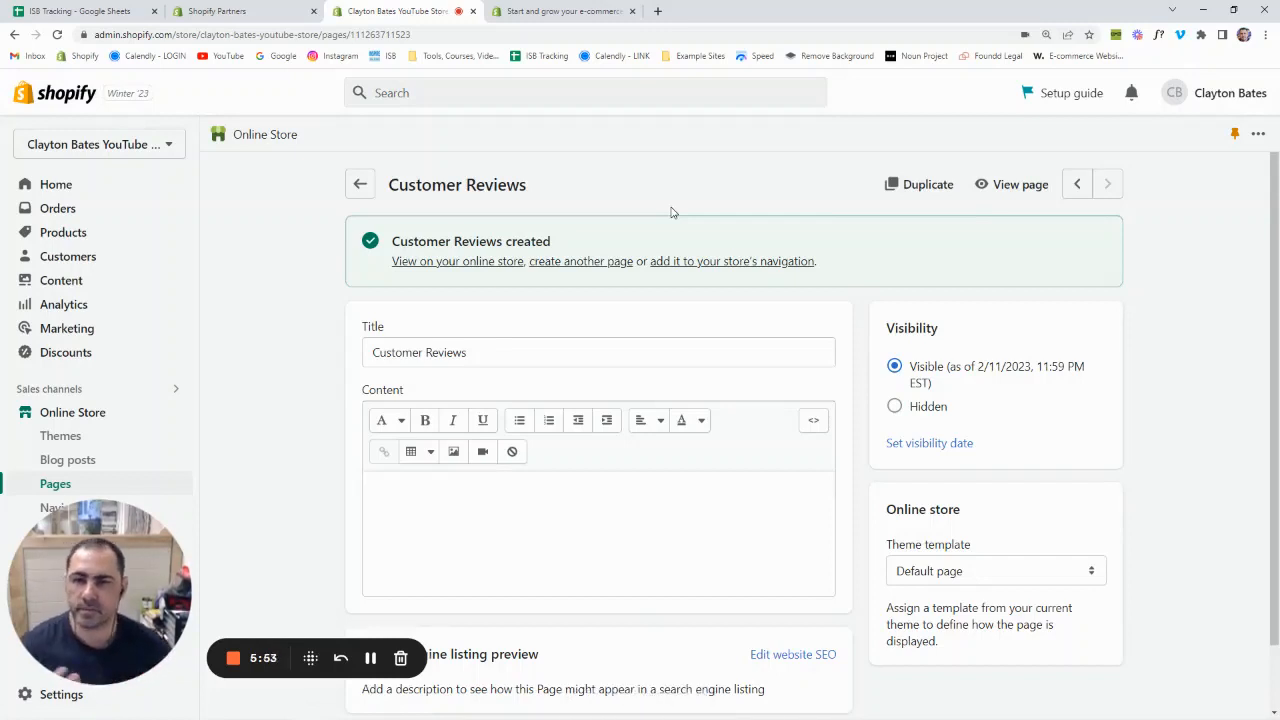
{"action": "left_click", "coordinate": [363, 186]}
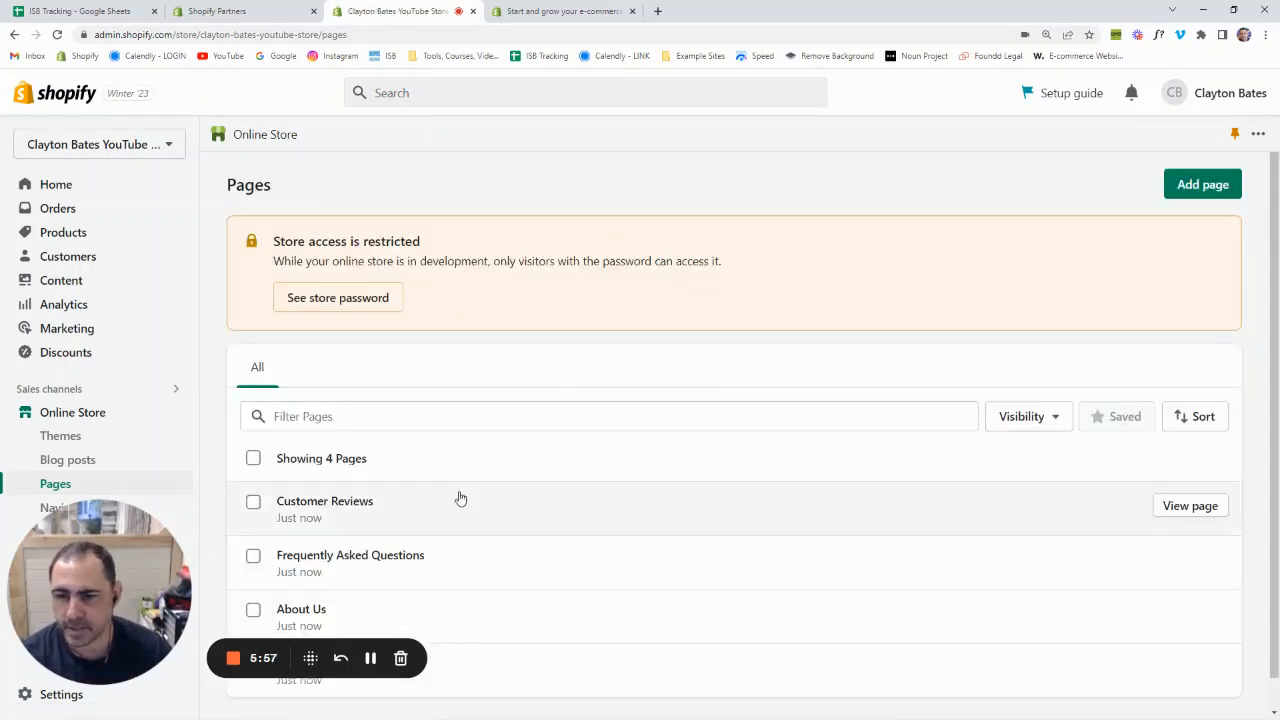
{"action": "scroll", "coordinate": [460, 498], "scroll_direction": "down", "scroll_amount": 1}
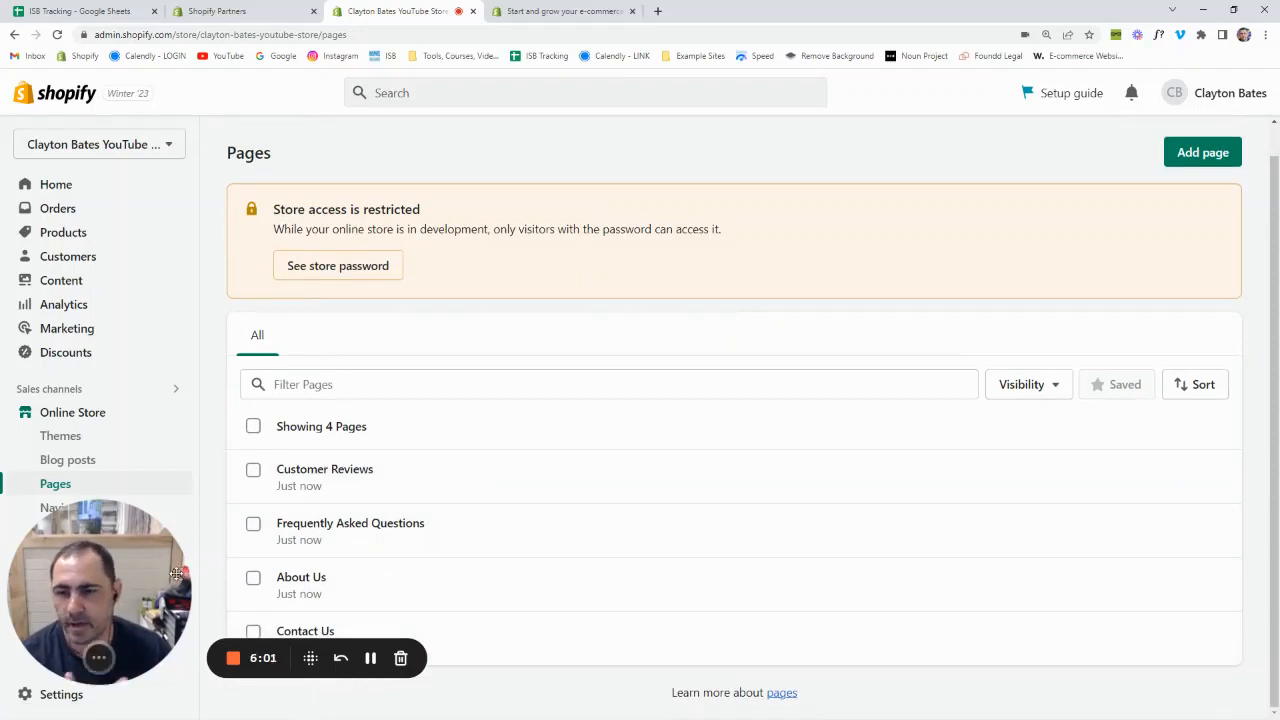
Open the store's footer menu, retitle it "Policy Pages" and delete its Search item
{"action": "left_click_drag", "start_coordinate": [141, 559], "coordinate": [407, 559]}
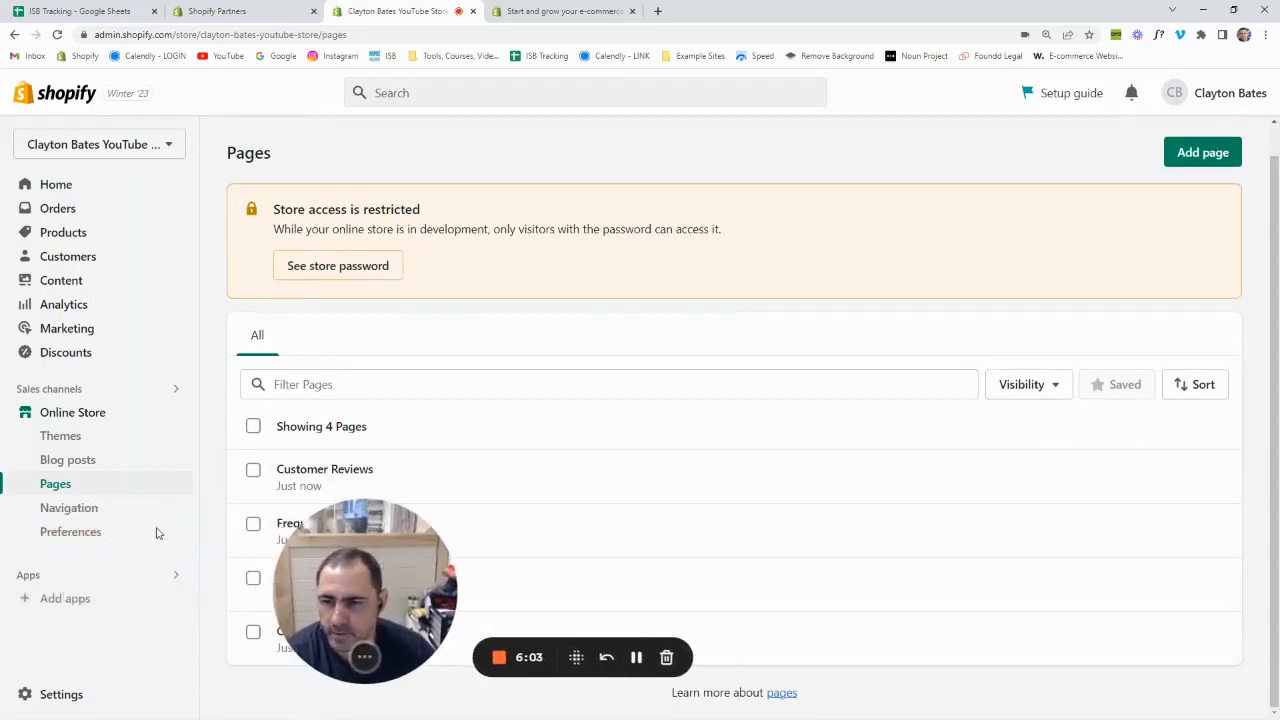
{"action": "left_click", "coordinate": [78, 510]}
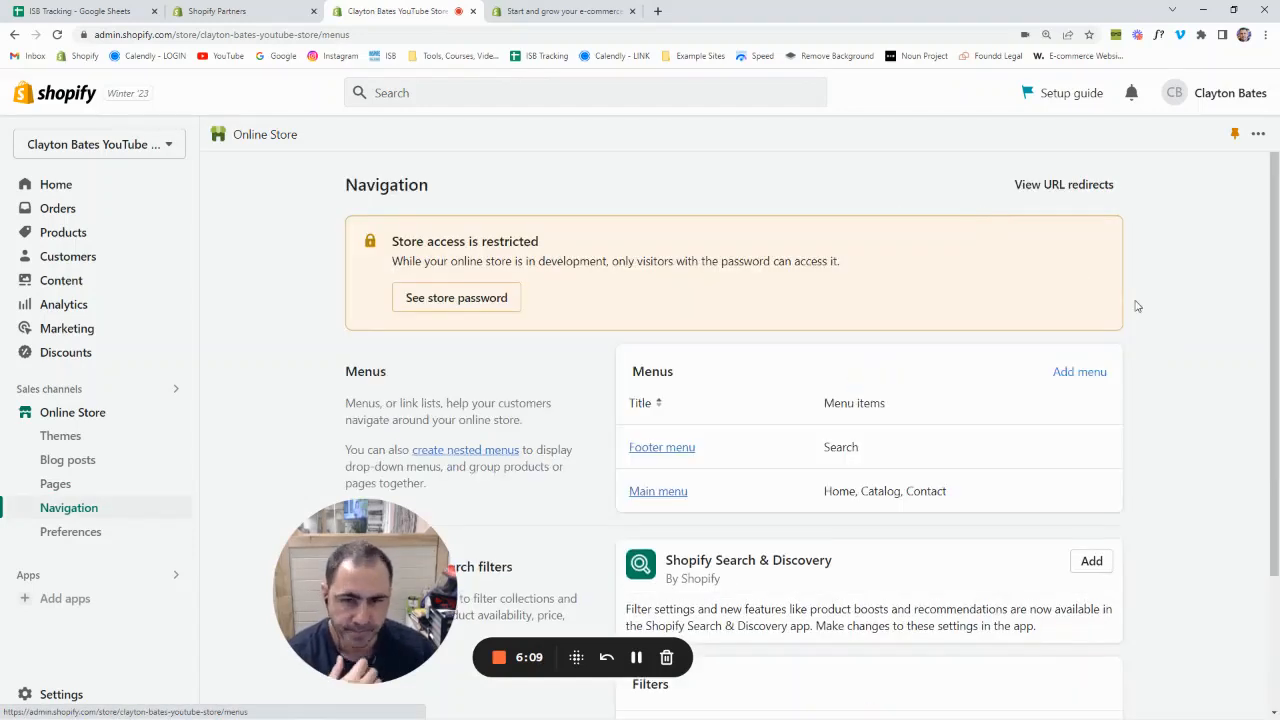
{"action": "scroll", "coordinate": [1128, 311], "scroll_direction": "down", "scroll_amount": 1}
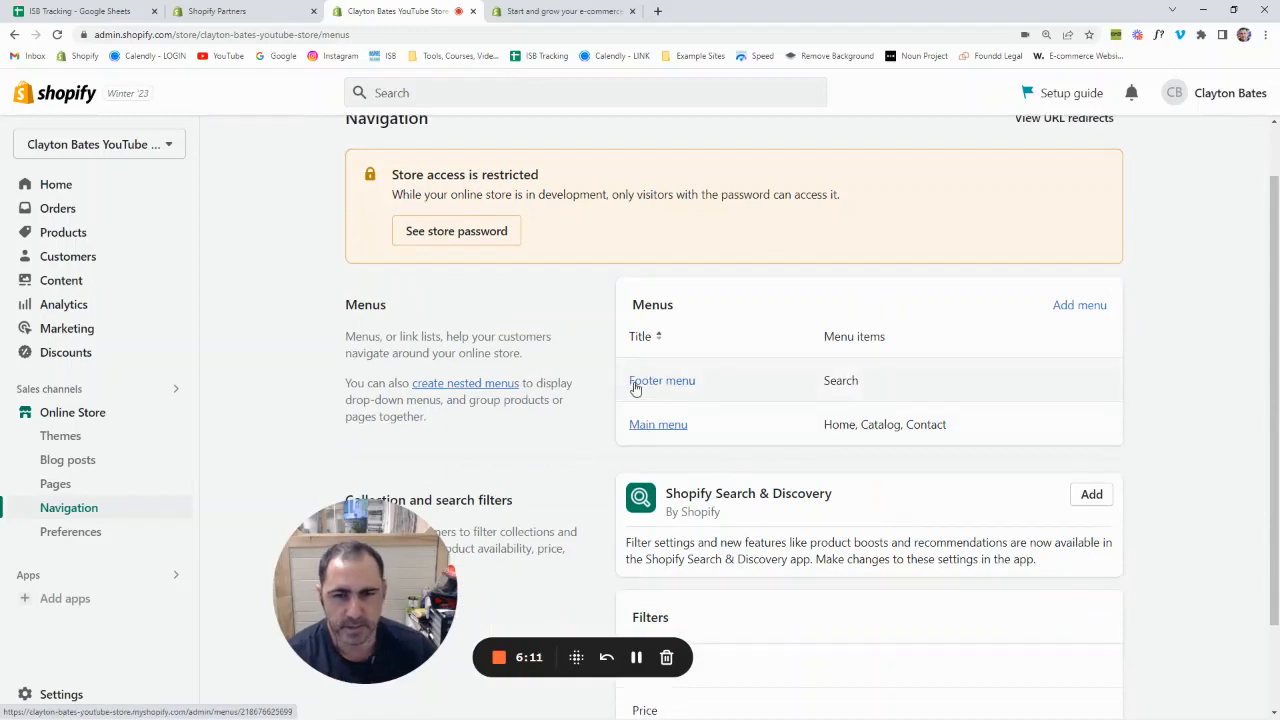
{"action": "left_click", "coordinate": [674, 387]}
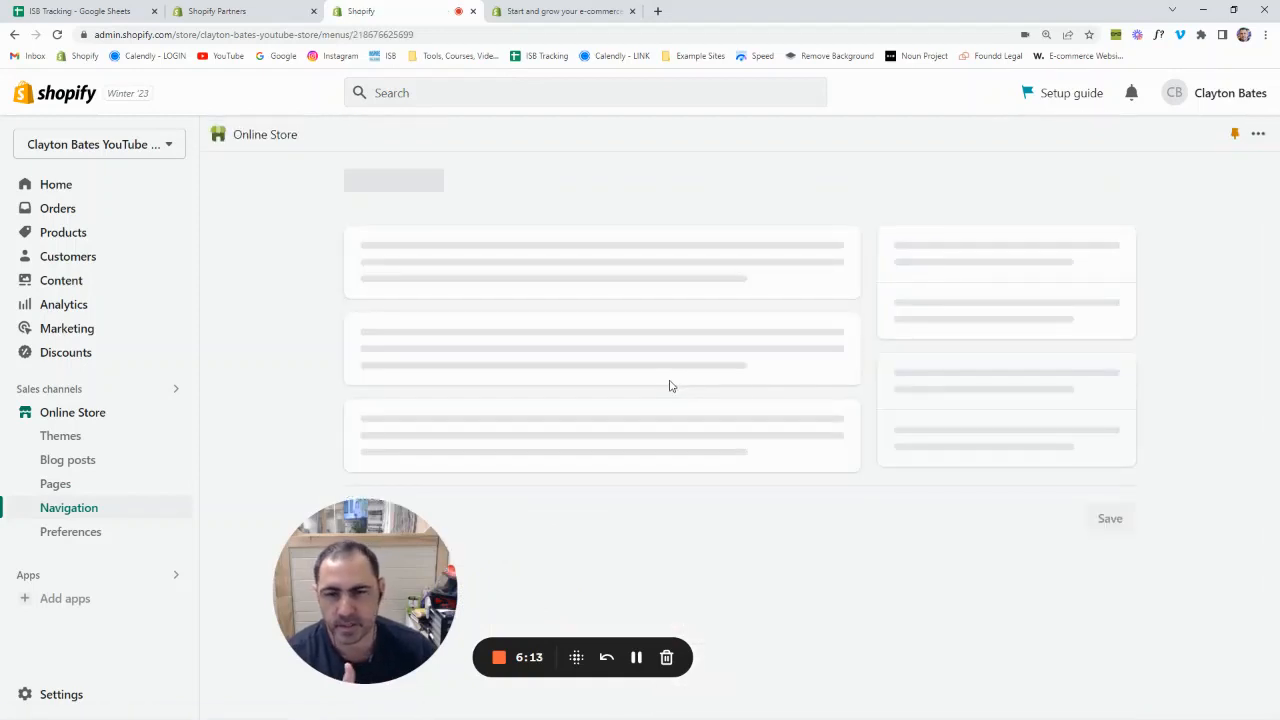
{"action": "left_click_drag", "start_coordinate": [446, 268], "coordinate": [320, 257]}
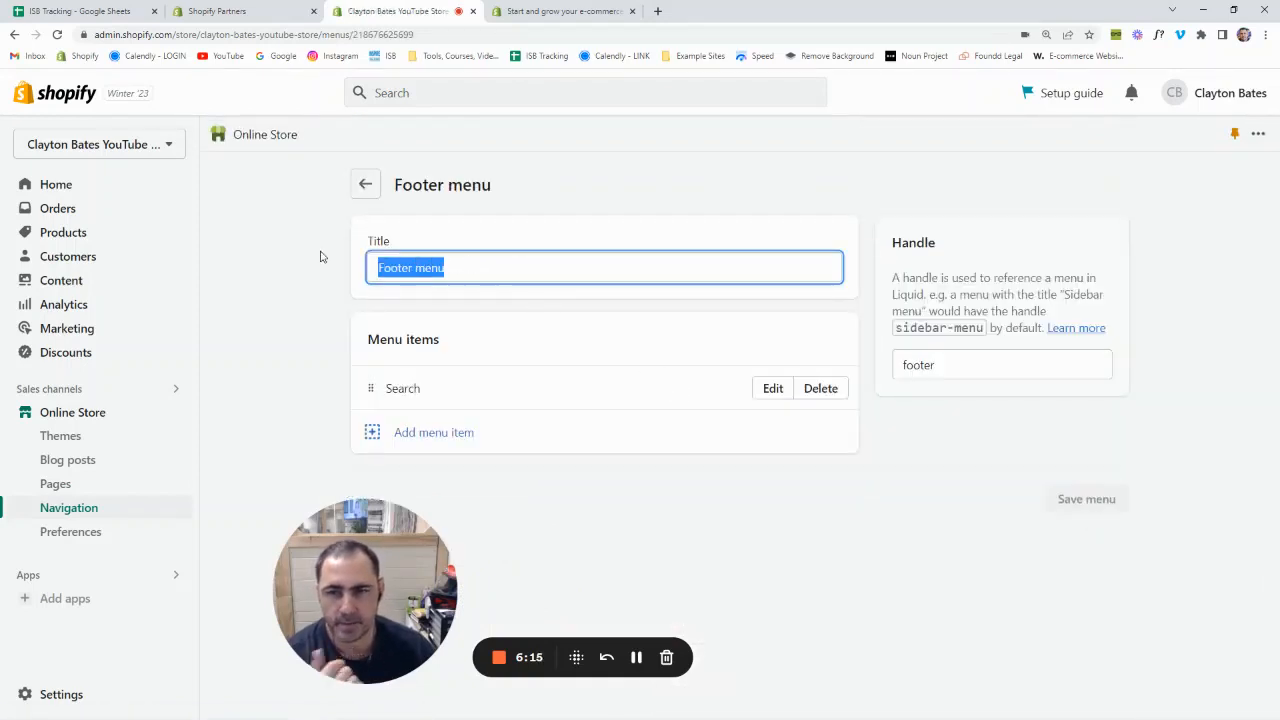
{"action": "type", "text": "Policy Pa"}
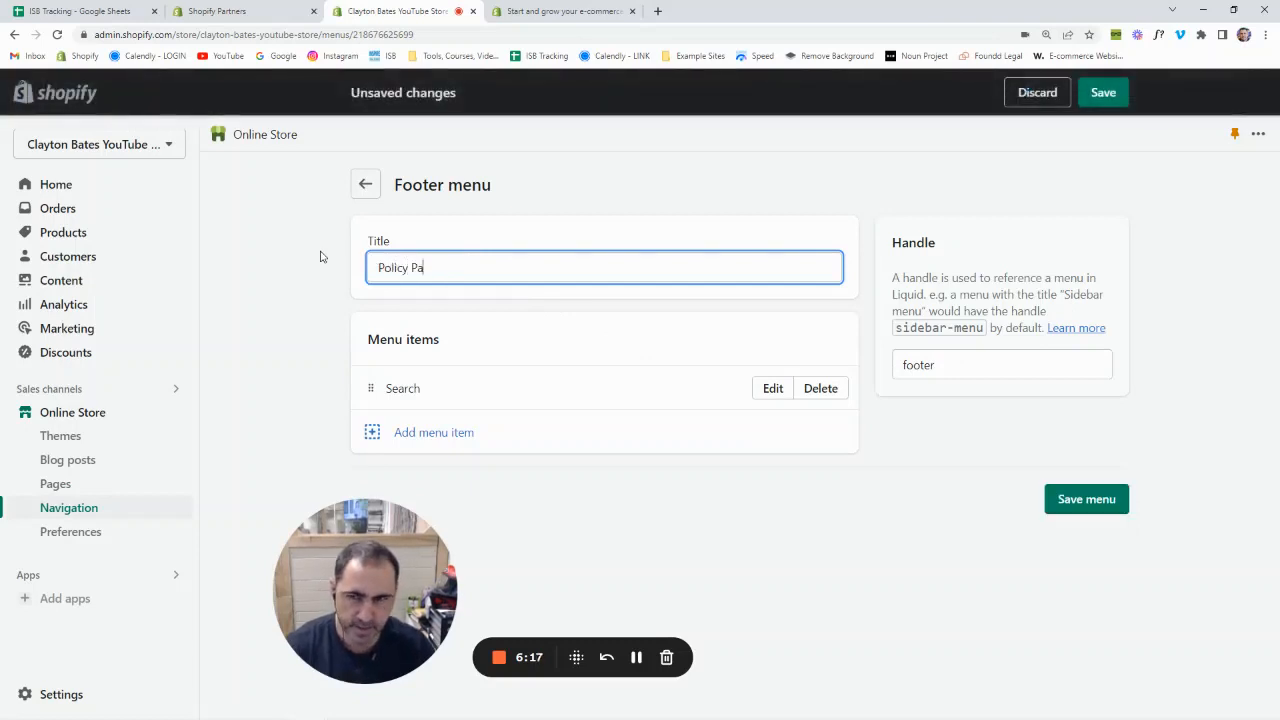
{"action": "type", "text": "ges"}
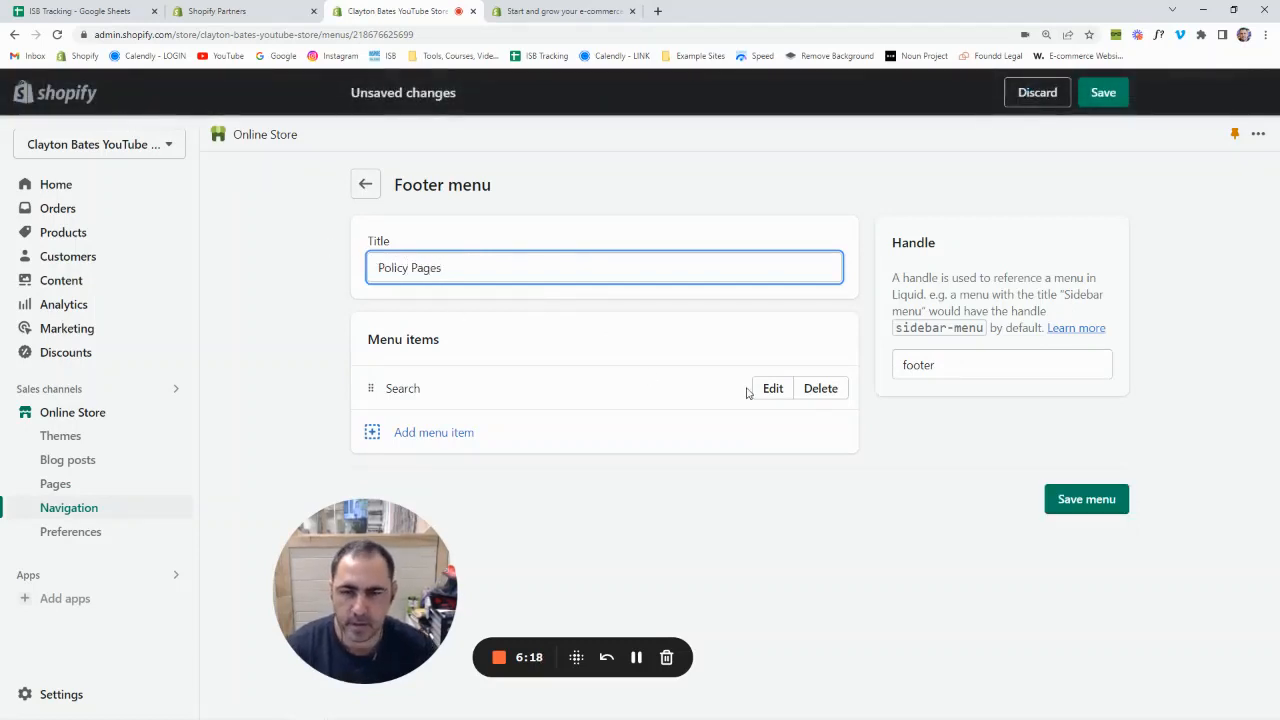
{"action": "left_click", "coordinate": [831, 394]}
{"action": "left_click", "coordinate": [848, 451]}
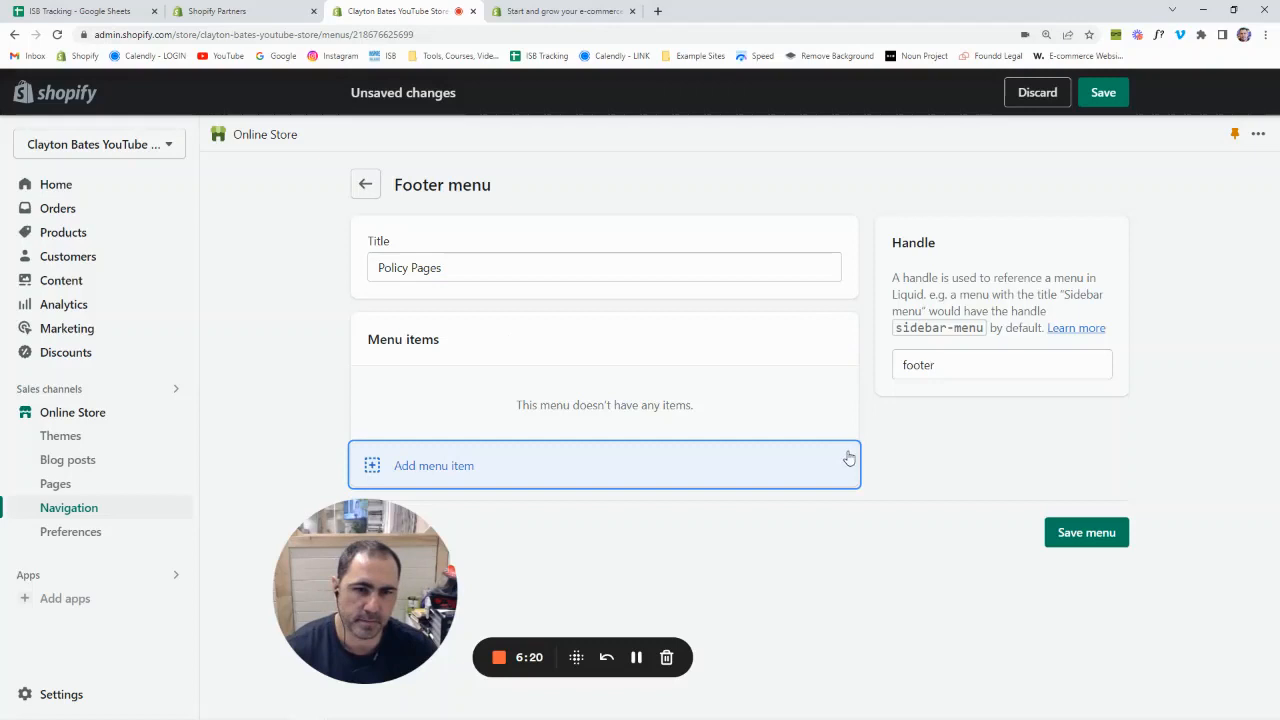
Add a menu item to the footer menu that links to the Privacy Policy
{"action": "left_click", "coordinate": [451, 468]}
{"action": "left_click", "coordinate": [1046, 278]}
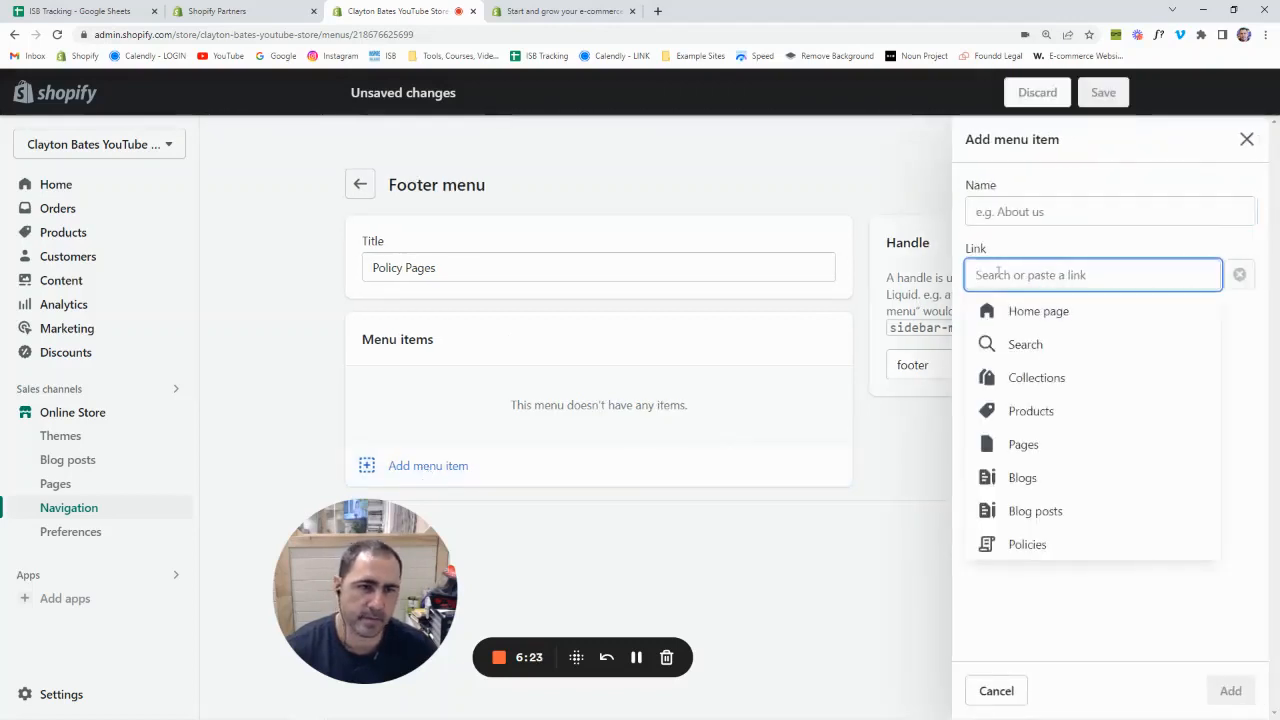
{"action": "left_click", "coordinate": [1034, 444]}
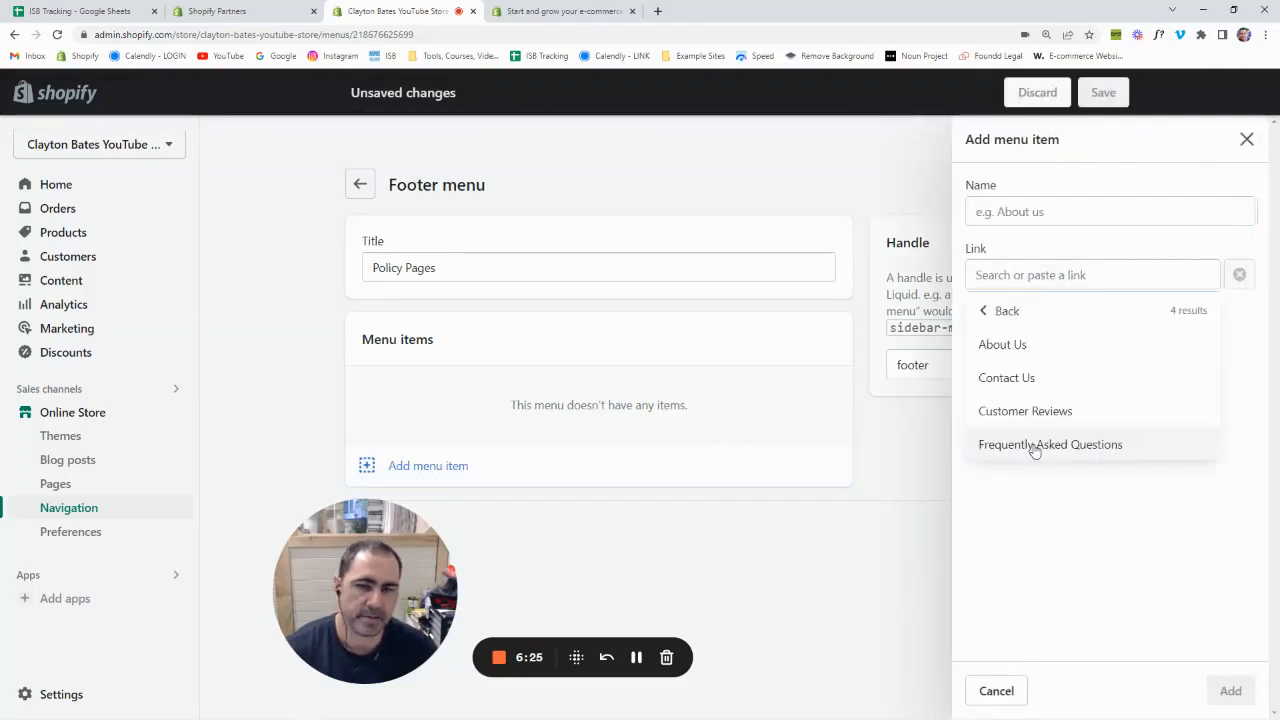
{"action": "left_click", "coordinate": [982, 310]}
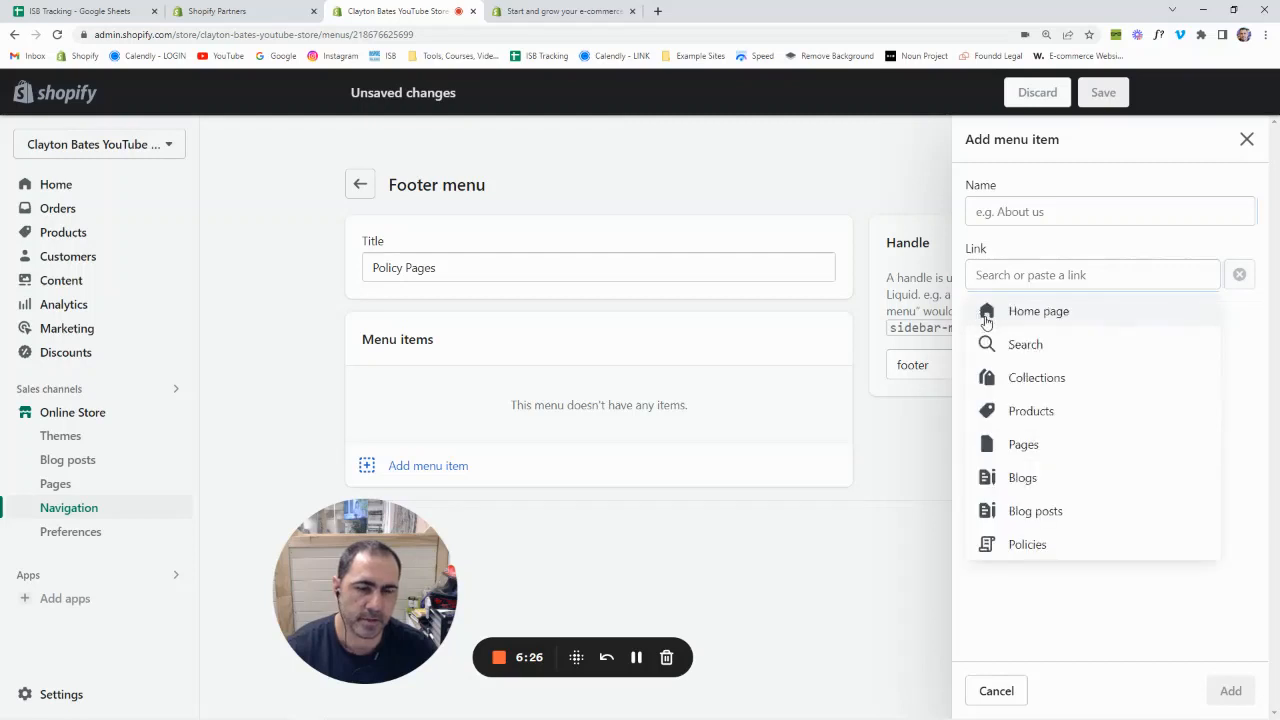
{"action": "left_click", "coordinate": [1033, 546]}
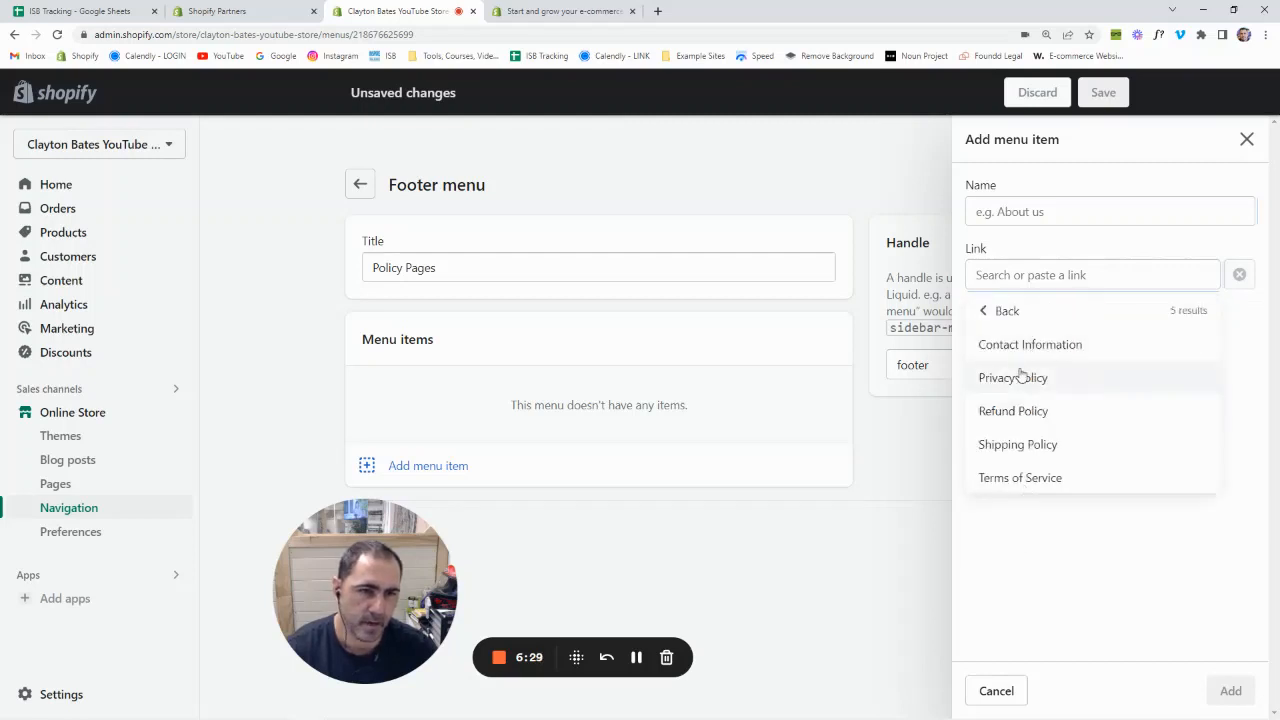
{"action": "left_click", "coordinate": [1030, 373]}
{"action": "left_click", "coordinate": [1231, 690]}
Add a Refund Policy item to the footer menu, linked to the store policy of that name
{"action": "left_click", "coordinate": [463, 433]}
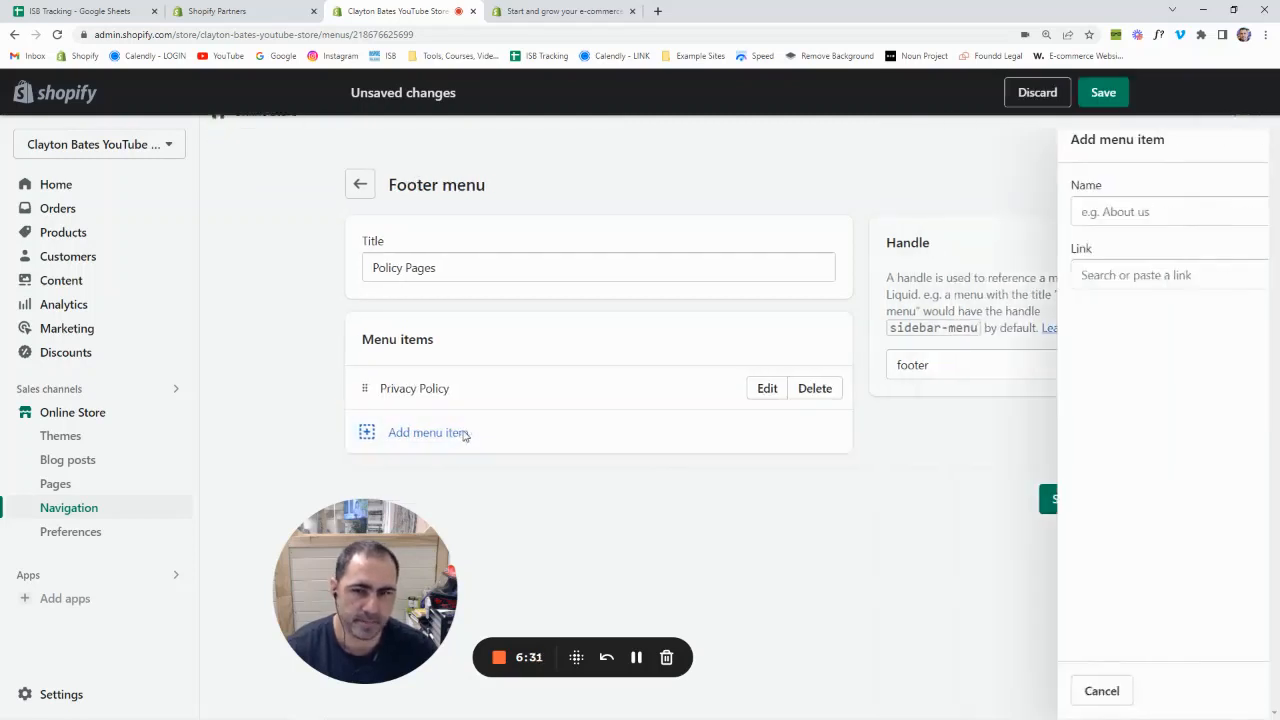
{"action": "left_click", "coordinate": [1060, 276]}
{"action": "left_click", "coordinate": [1046, 545]}
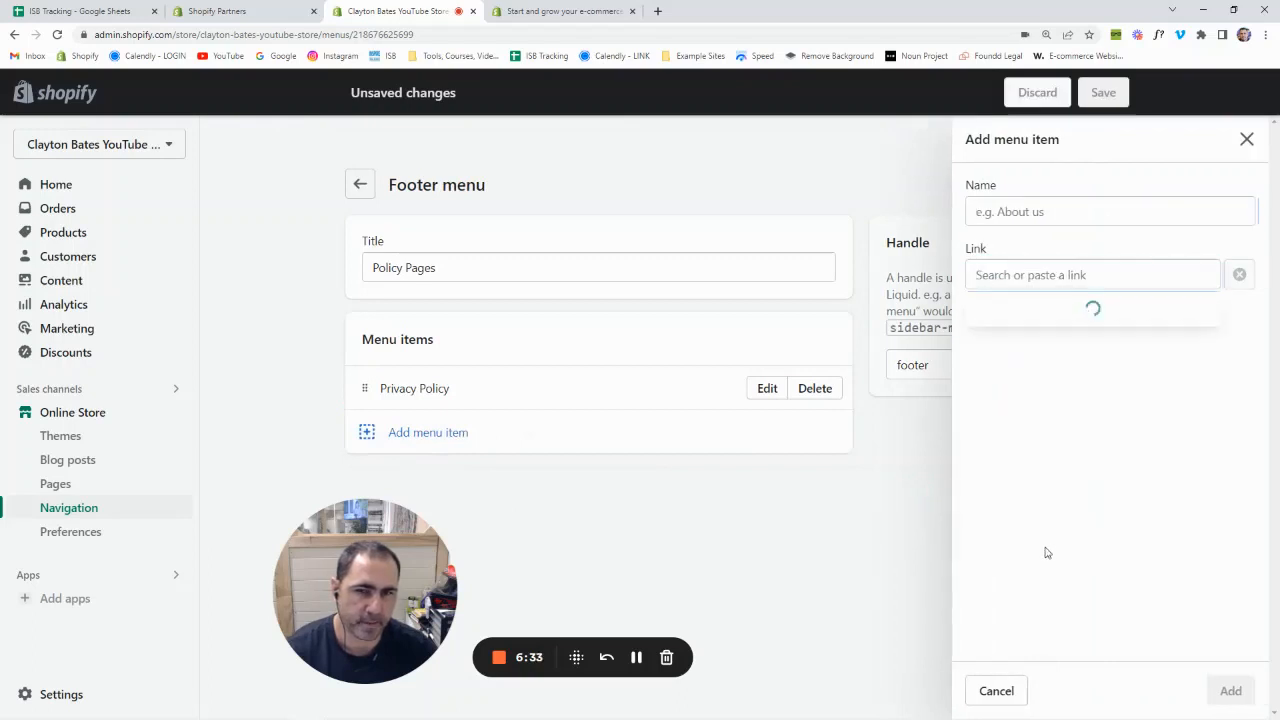
{"action": "left_click", "coordinate": [1013, 411]}
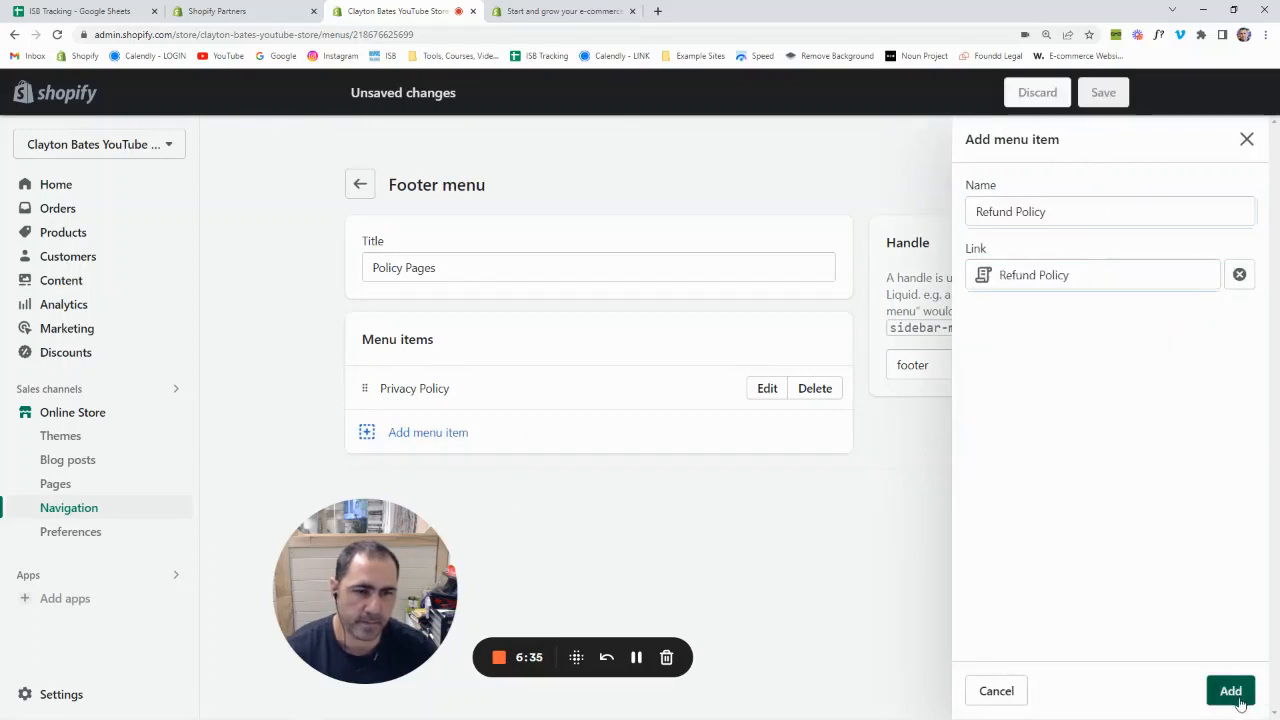
{"action": "left_click", "coordinate": [1231, 690]}
Add a Shipping Policy item linked to the shipping policy below Refund Policy in the footer menu
{"action": "left_click", "coordinate": [468, 489]}
{"action": "left_click", "coordinate": [1060, 276]}
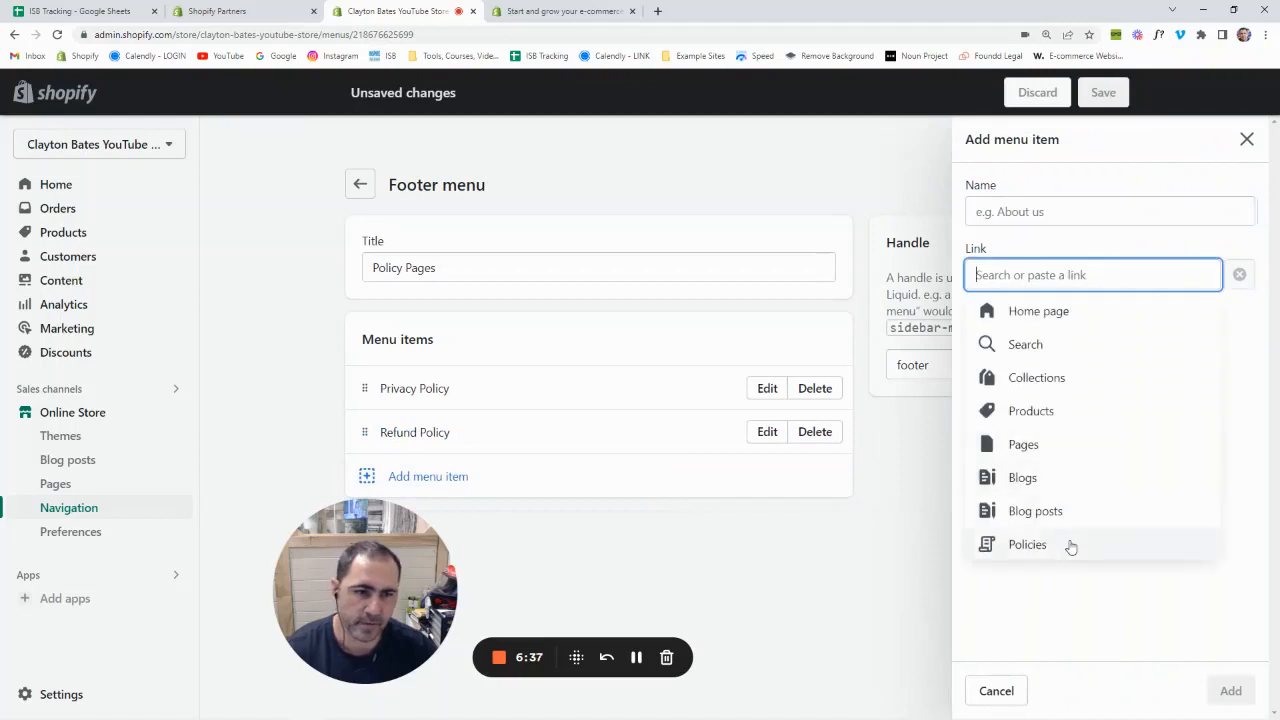
{"action": "left_click", "coordinate": [1060, 545]}
{"action": "left_click", "coordinate": [1055, 451]}
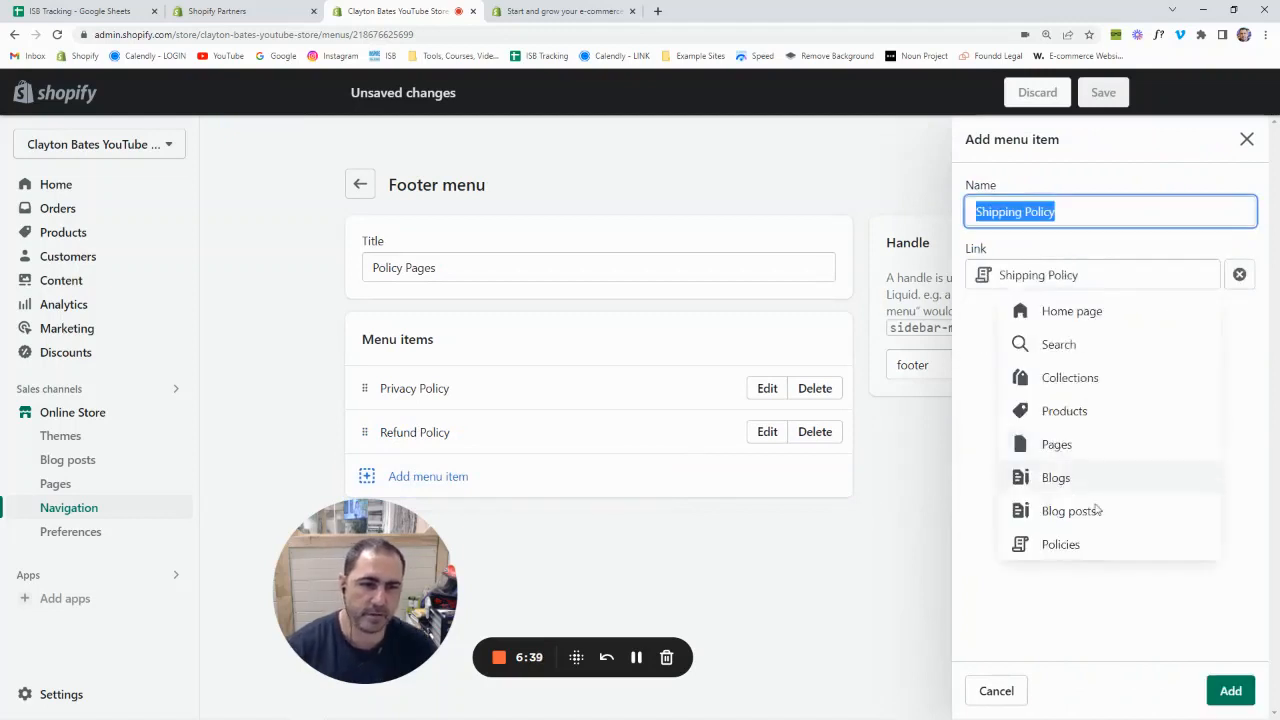
{"action": "left_click", "coordinate": [1224, 692]}
Add a Terms of Service policy link as the next footer menu item
{"action": "left_click", "coordinate": [700, 510]}
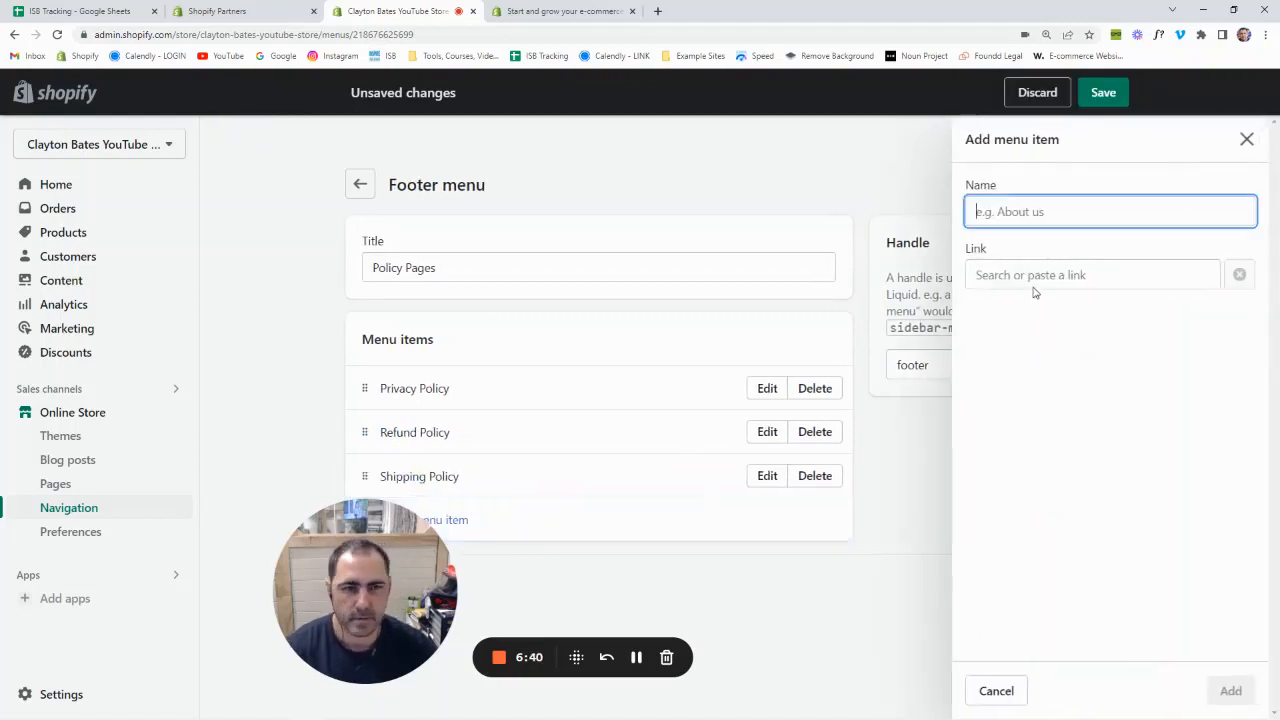
{"action": "left_click", "coordinate": [1034, 282]}
{"action": "left_click", "coordinate": [1060, 543]}
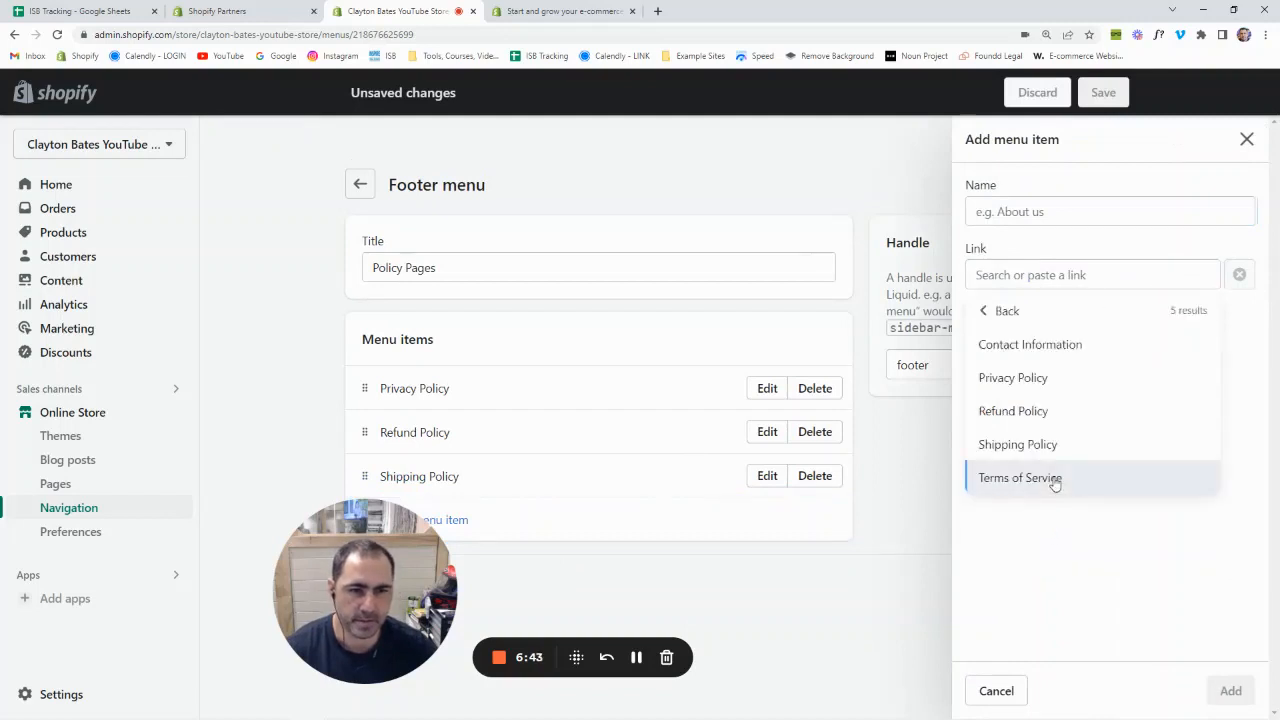
{"action": "left_click", "coordinate": [1051, 477]}
{"action": "left_click", "coordinate": [1229, 690]}
Add a Contact Information policy link to the footer menu
{"action": "left_click", "coordinate": [525, 578]}
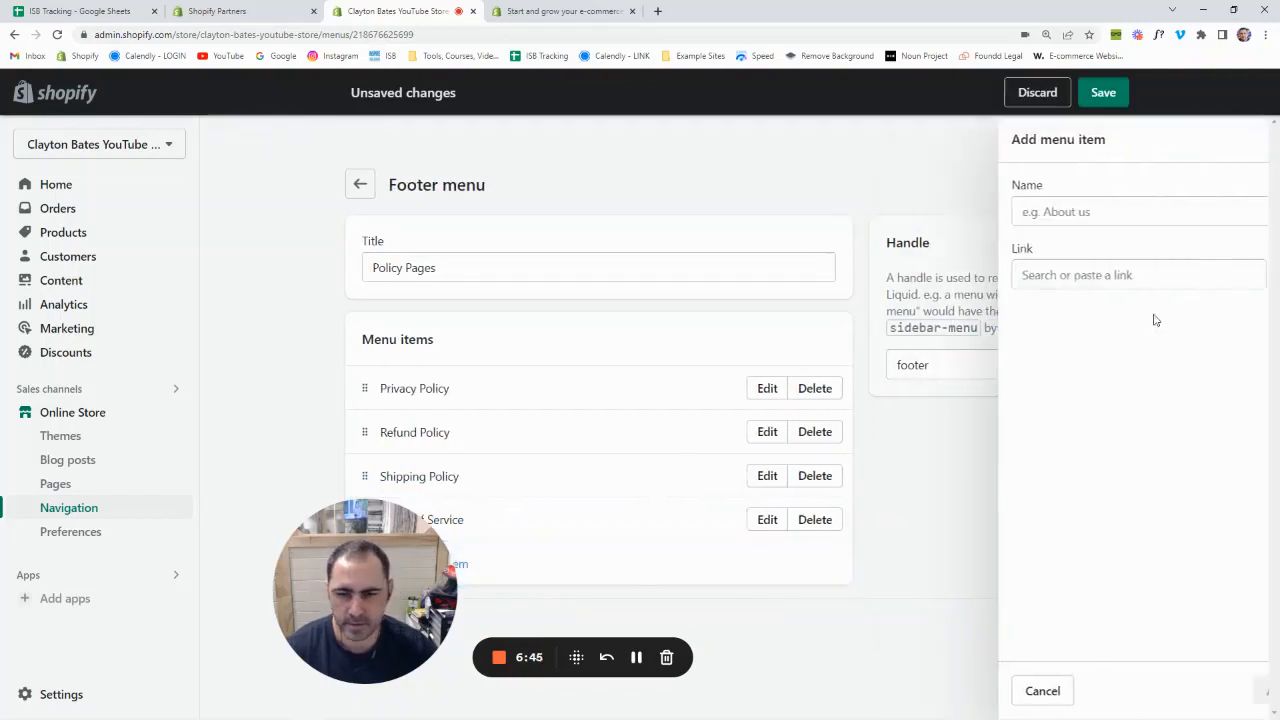
{"action": "left_click", "coordinate": [1074, 543]}
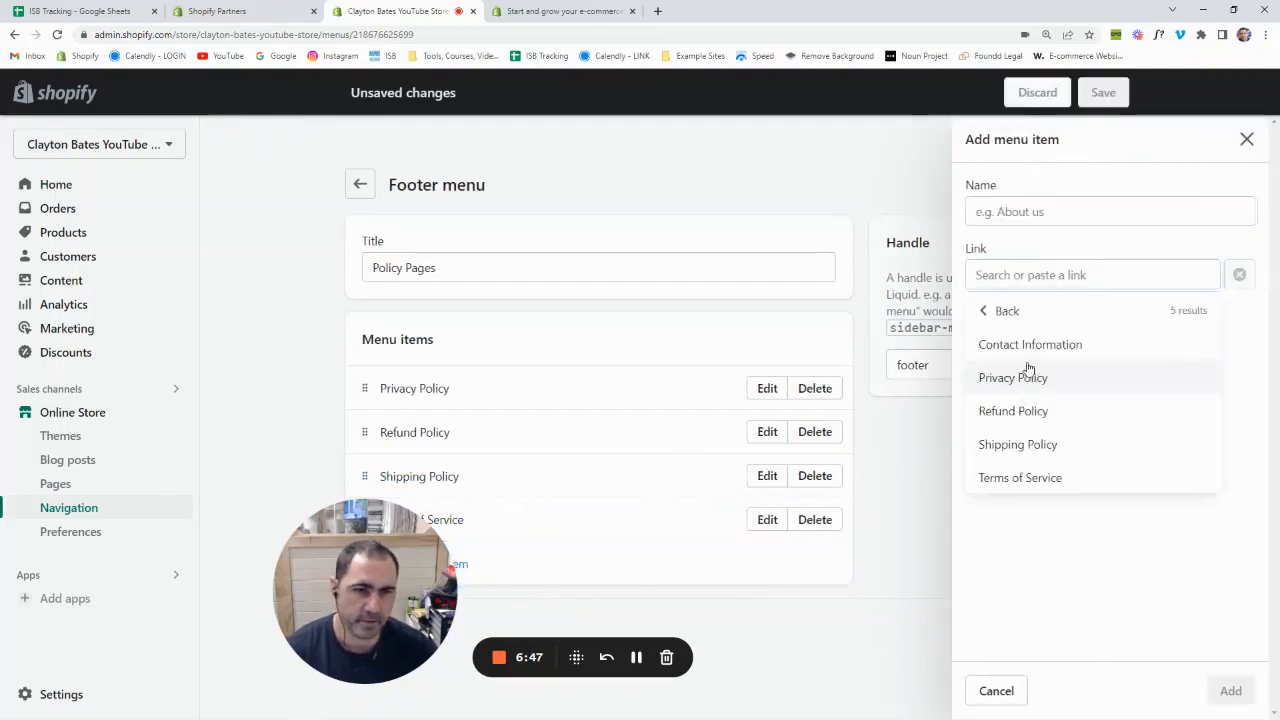
{"action": "left_click", "coordinate": [1030, 343]}
{"action": "left_click", "coordinate": [1229, 690]}
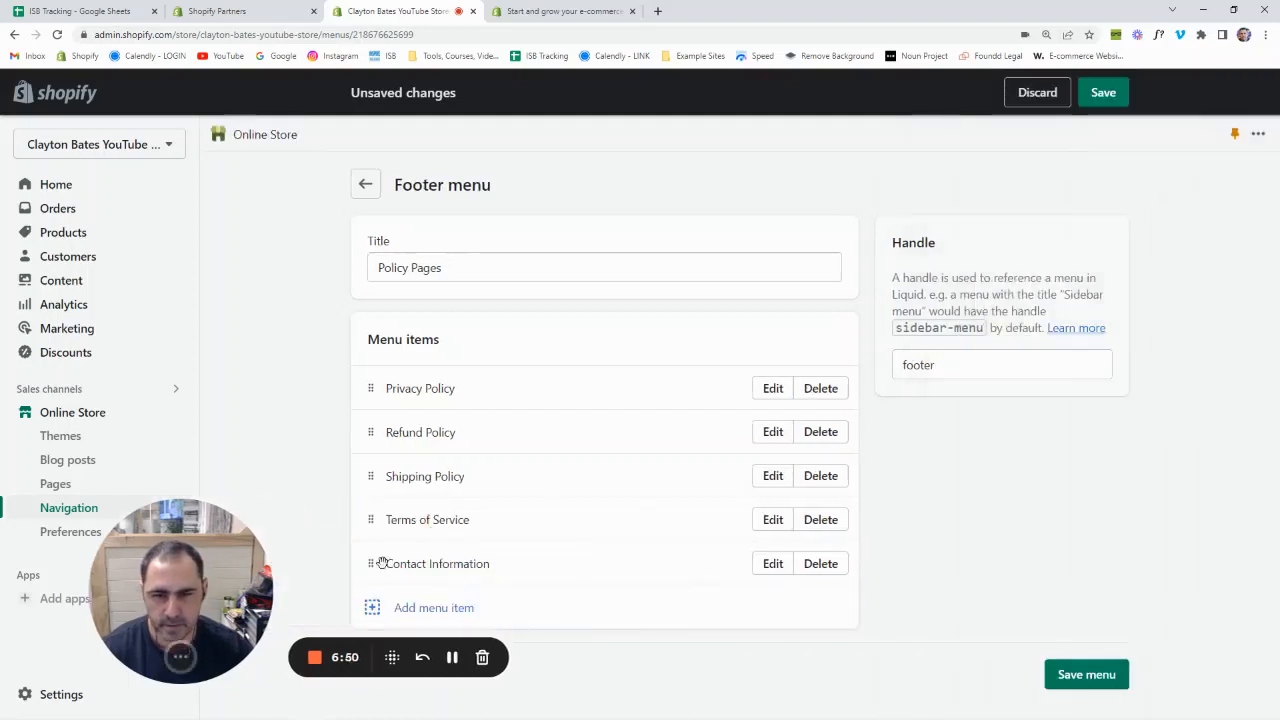
Move the Contact Information item above Privacy Policy as the first menu item and save the menu
{"action": "left_click_drag", "start_coordinate": [371, 563], "coordinate": [358, 447]}
{"action": "left_click_drag", "start_coordinate": [351, 364], "coordinate": [352, 368]}
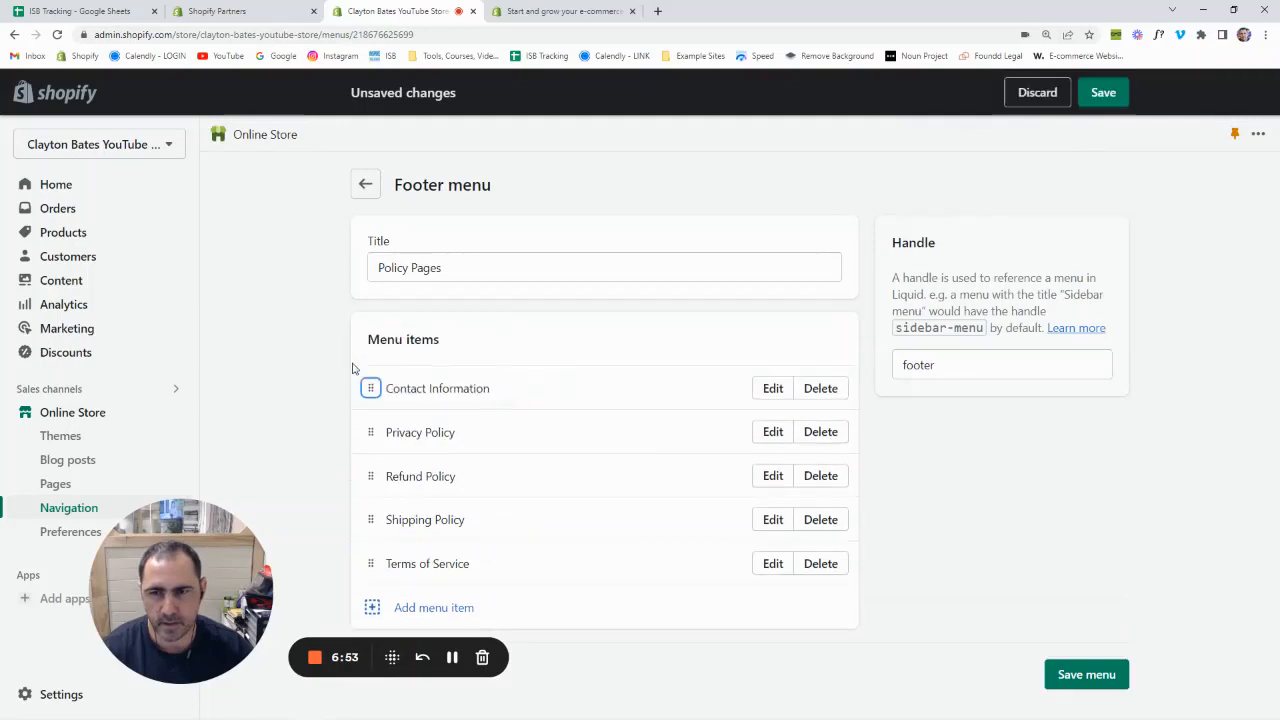
{"action": "left_click", "coordinate": [1103, 92]}
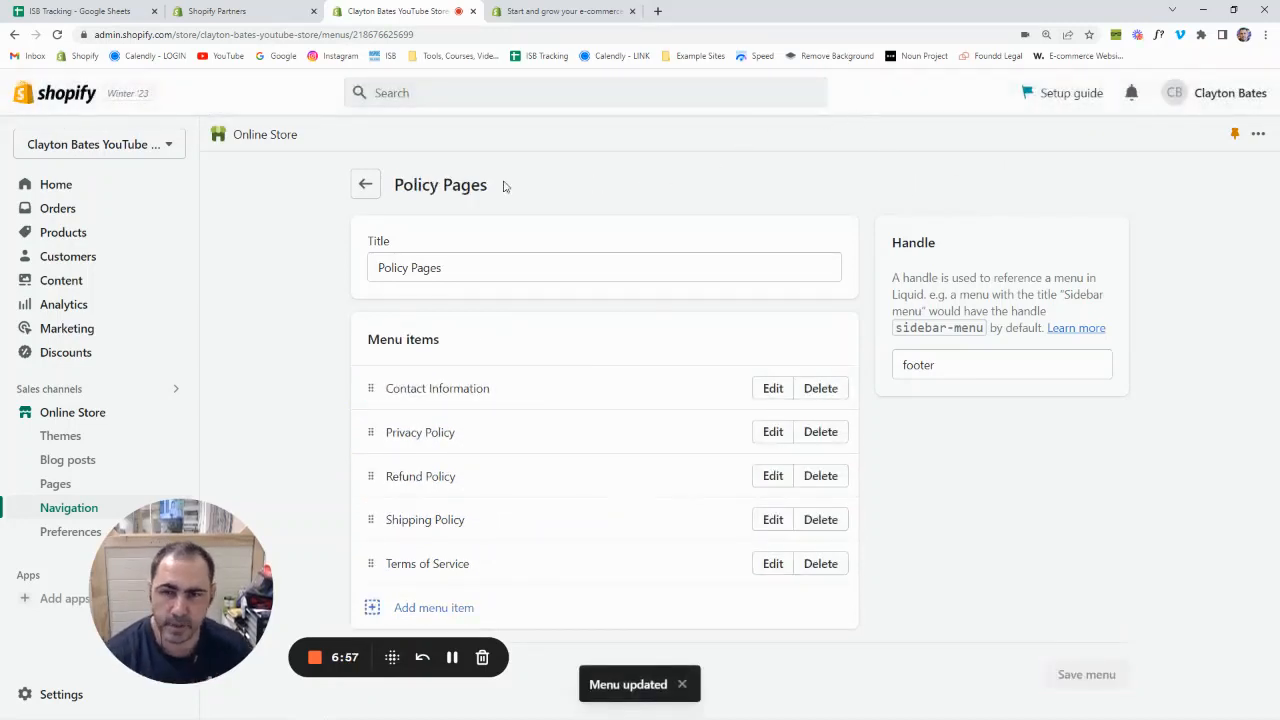
Return to the menu list, open the main menu and change its title to "Main Menu"
{"action": "left_click", "coordinate": [369, 184]}
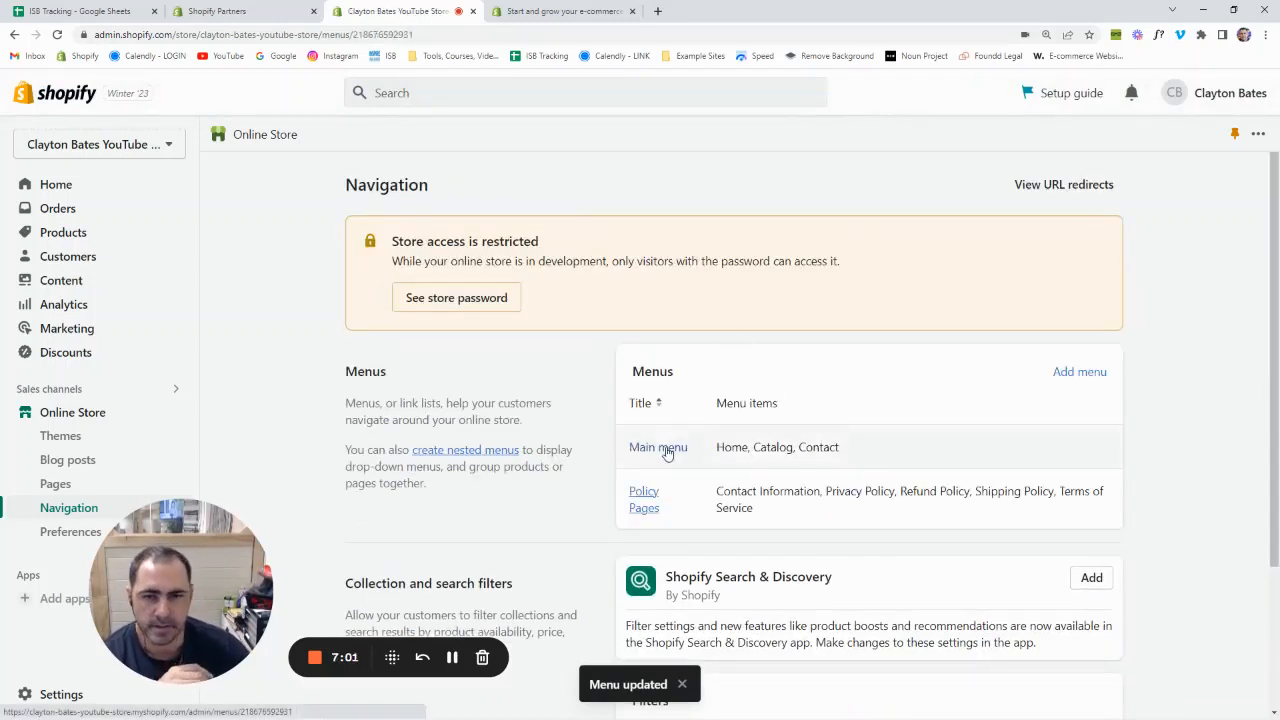
{"action": "left_click", "coordinate": [667, 452]}
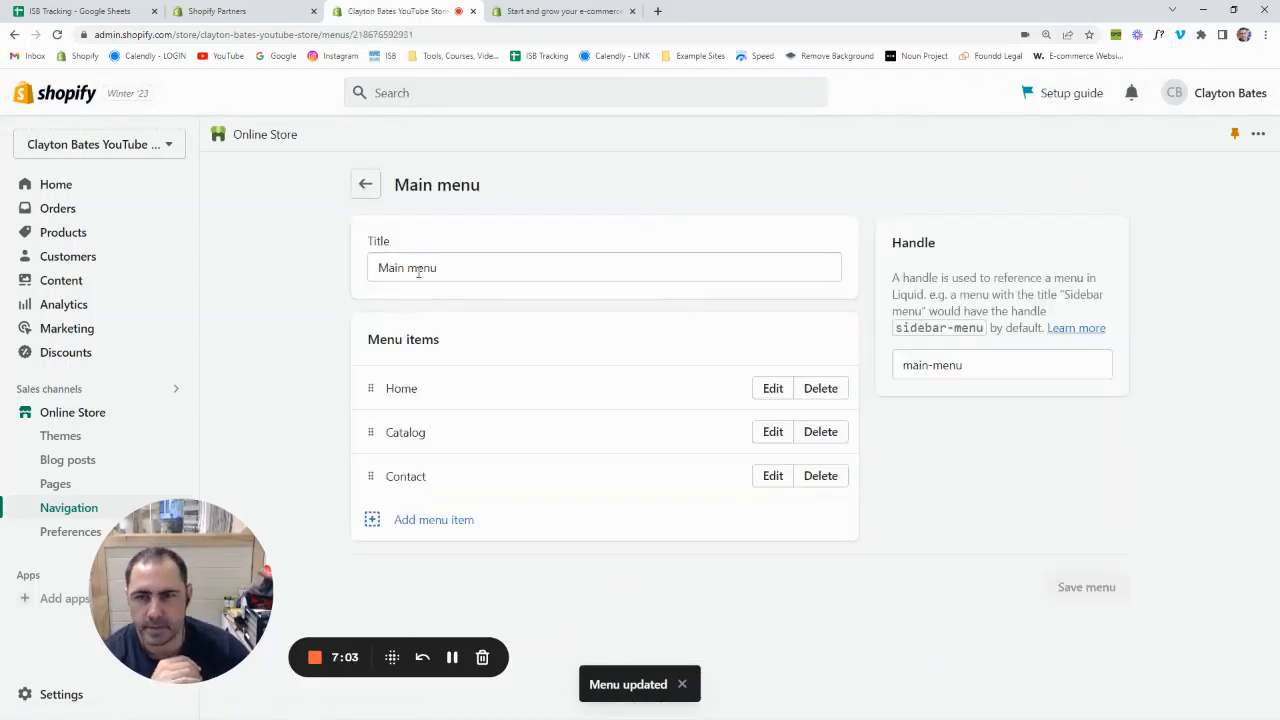
{"action": "left_click", "coordinate": [419, 272]}
{"action": "key", "text": "BackSpace"}
{"action": "type", "text": "M"}
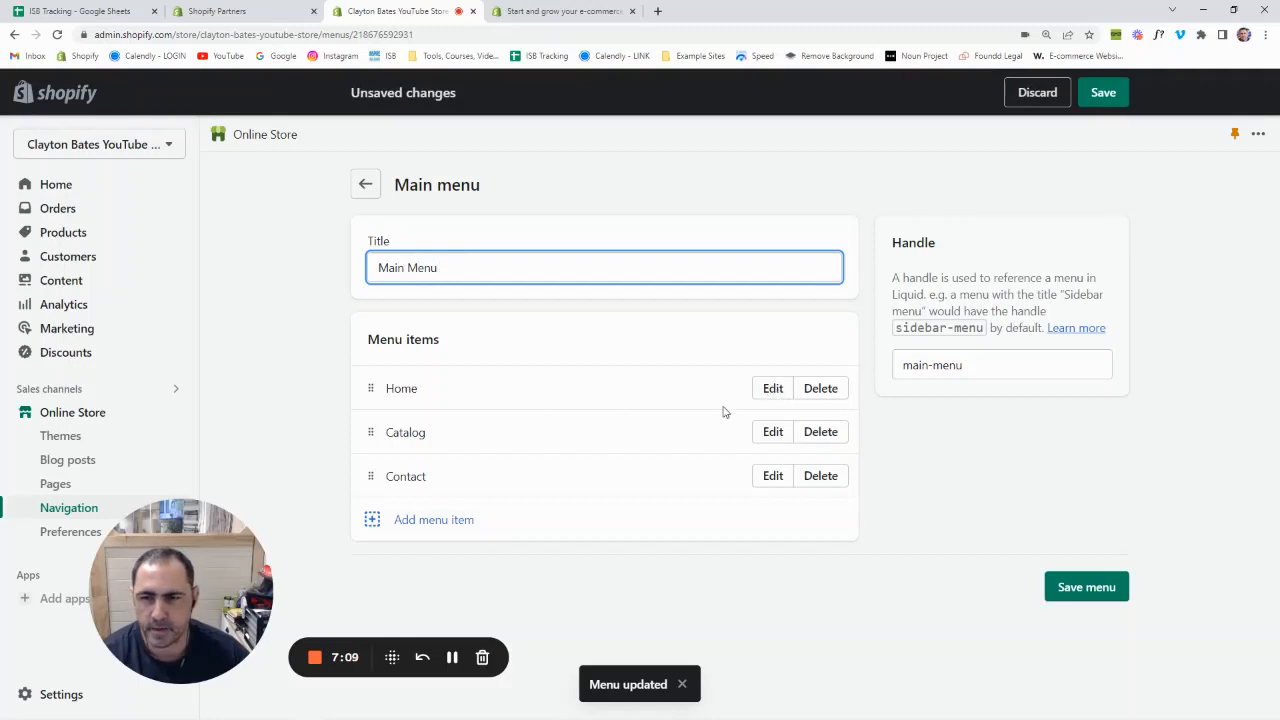
Rename the main menu's Home item as "HOME" and apply the change
{"action": "left_click", "coordinate": [775, 389]}
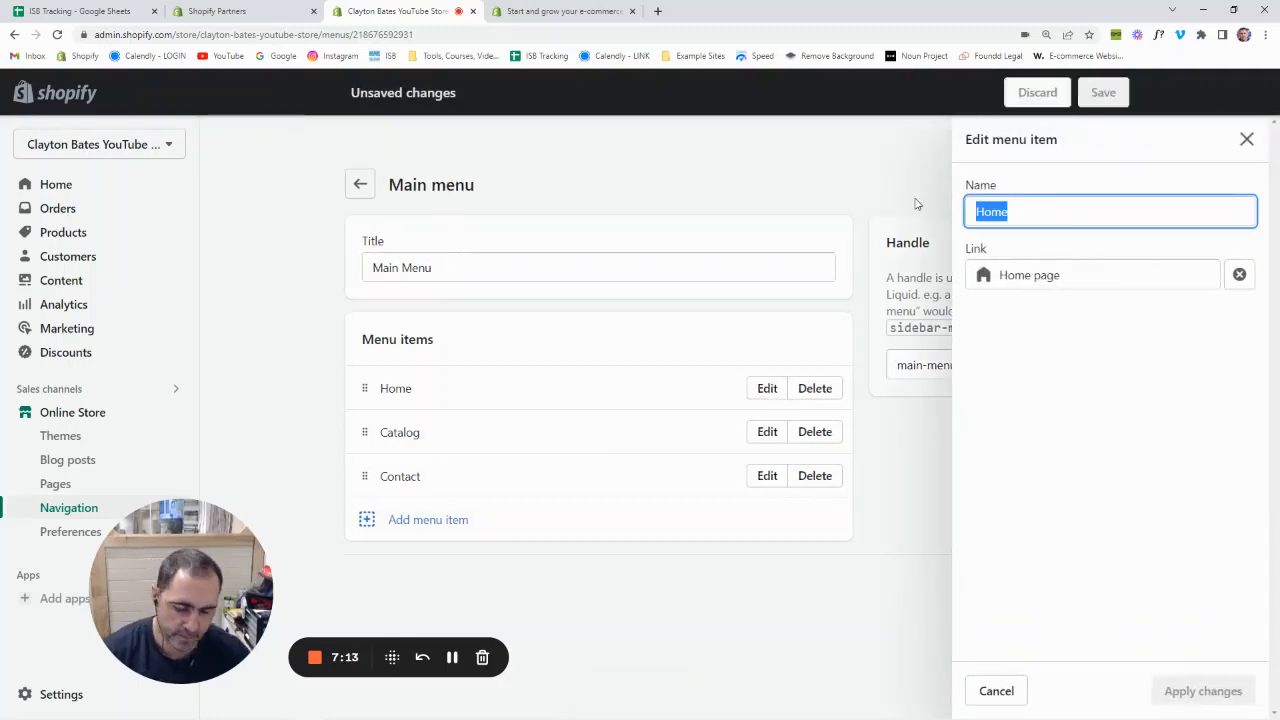
{"action": "type", "text": "HOME"}
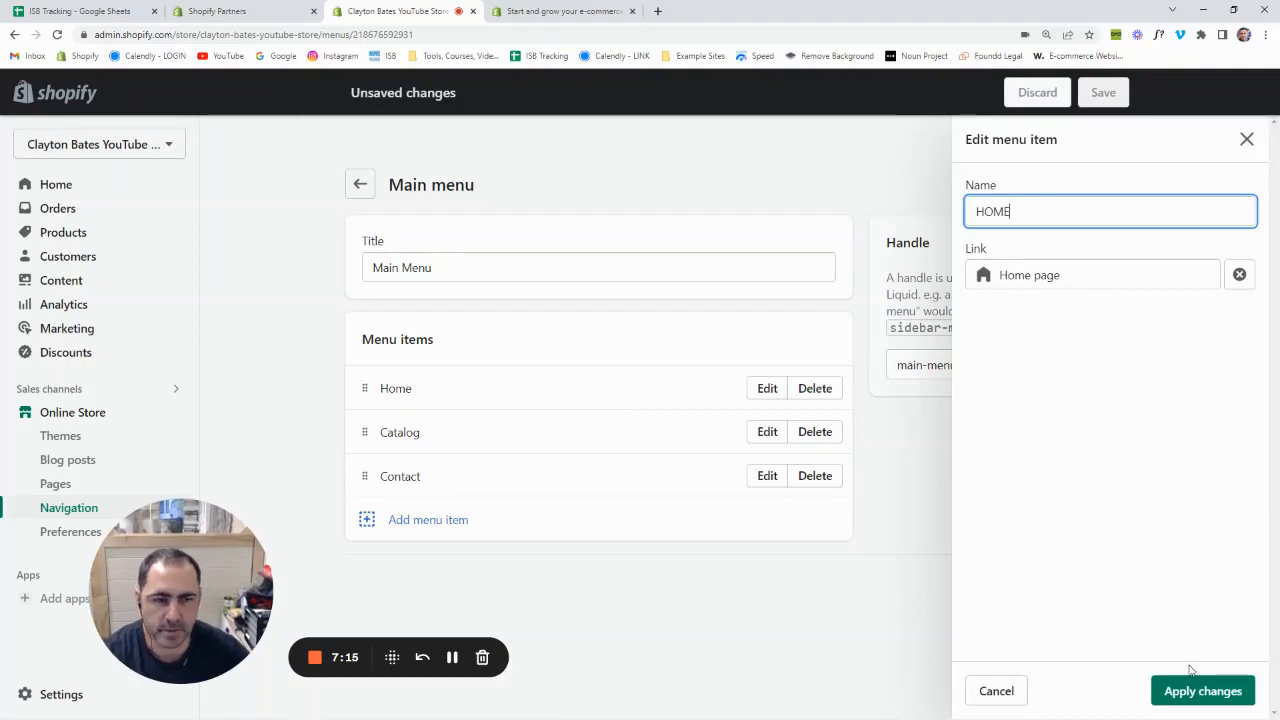
{"action": "left_click", "coordinate": [1196, 690]}
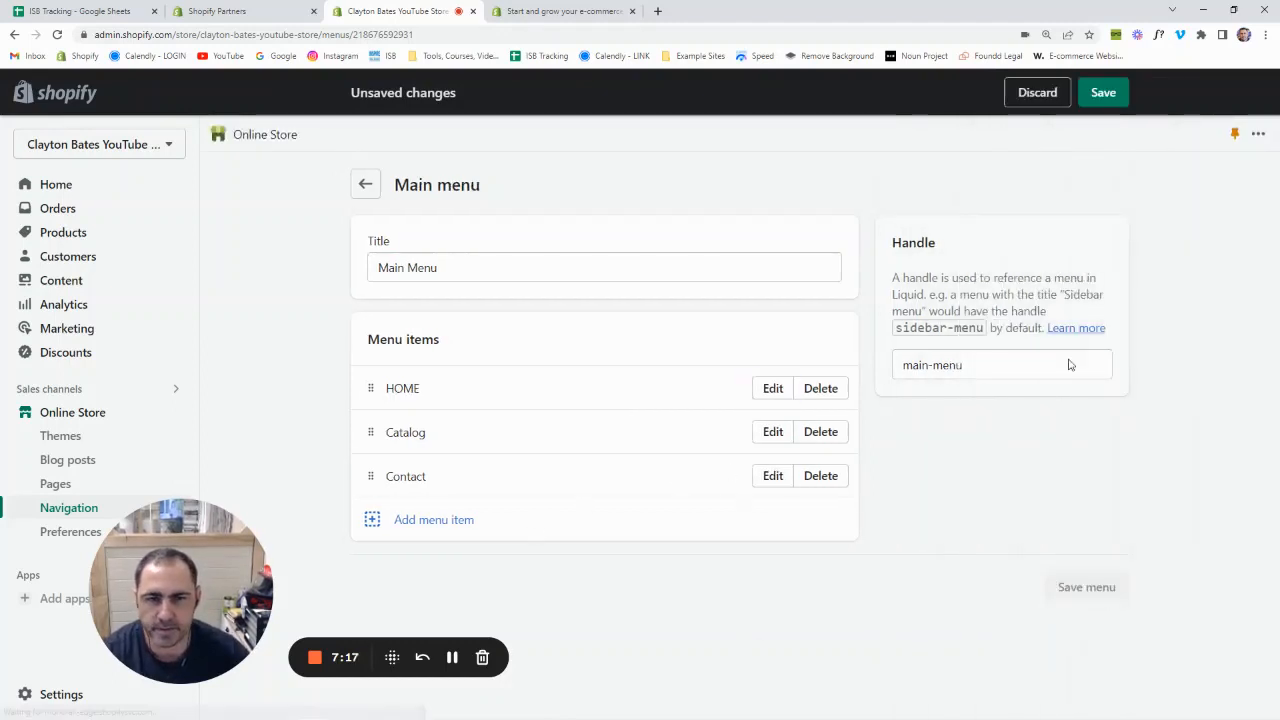
Delete the Catalog and Contact items from the main menu
{"action": "left_click", "coordinate": [820, 432]}
{"action": "left_click", "coordinate": [848, 449]}
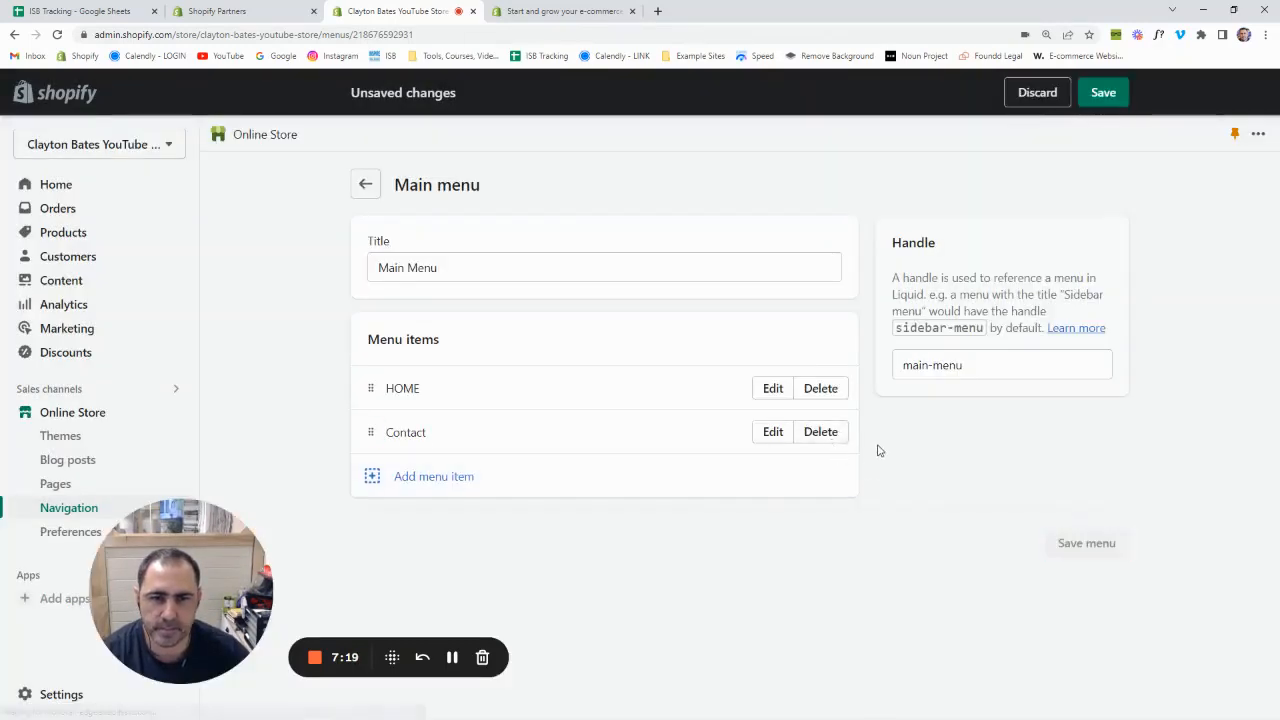
{"action": "left_click", "coordinate": [820, 432]}
{"action": "left_click", "coordinate": [846, 449]}
Add a main menu item named "SHOP" with the placeholder link #
{"action": "left_click", "coordinate": [501, 446]}
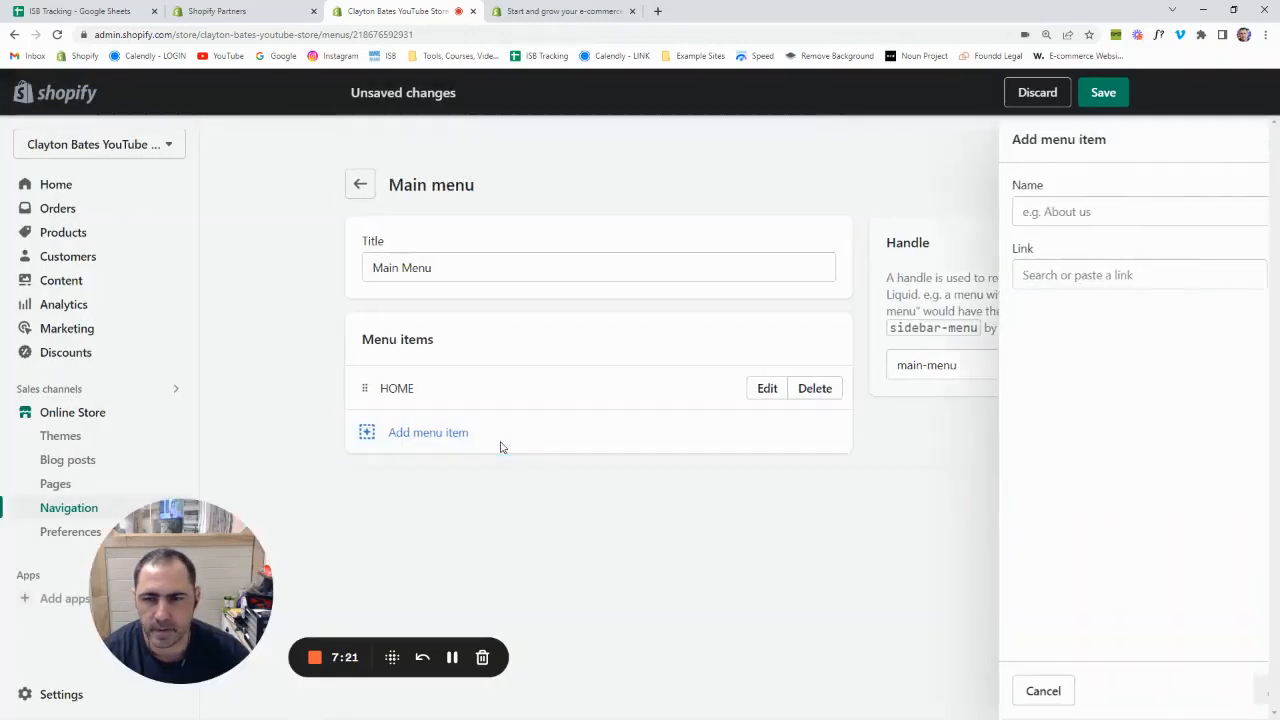
{"action": "left_click", "coordinate": [1045, 276]}
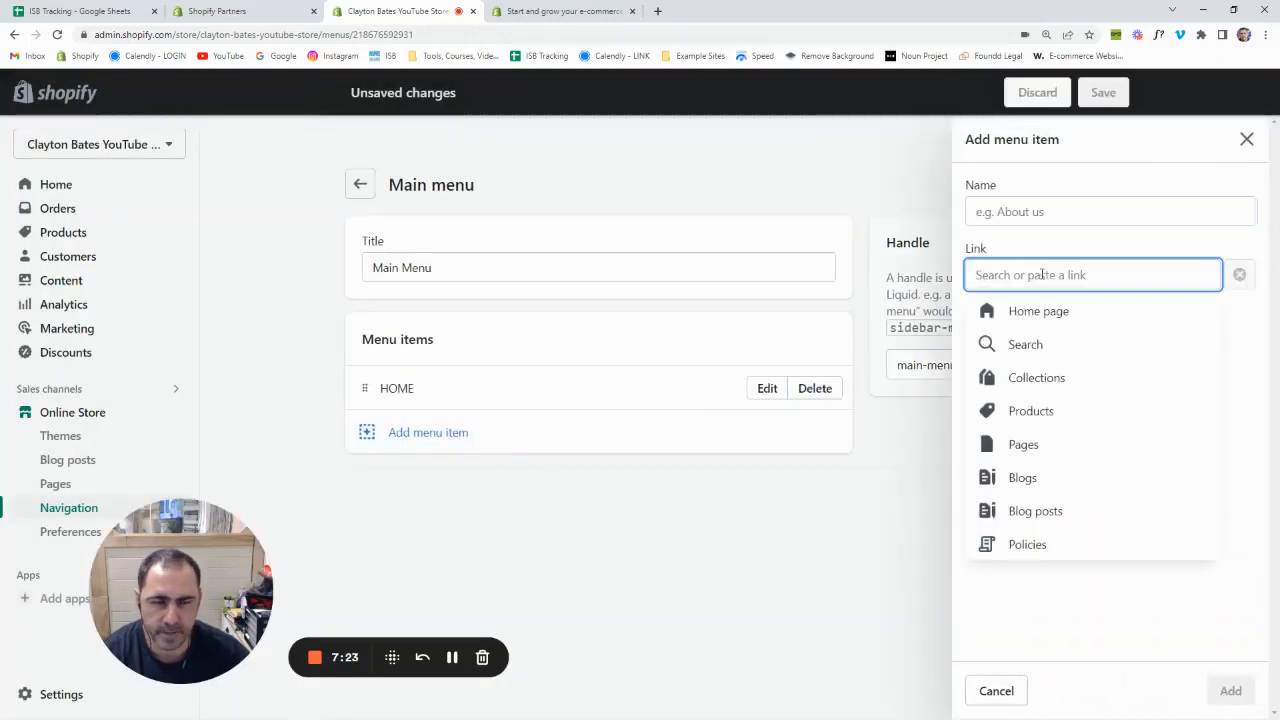
{"action": "type", "text": "#"}
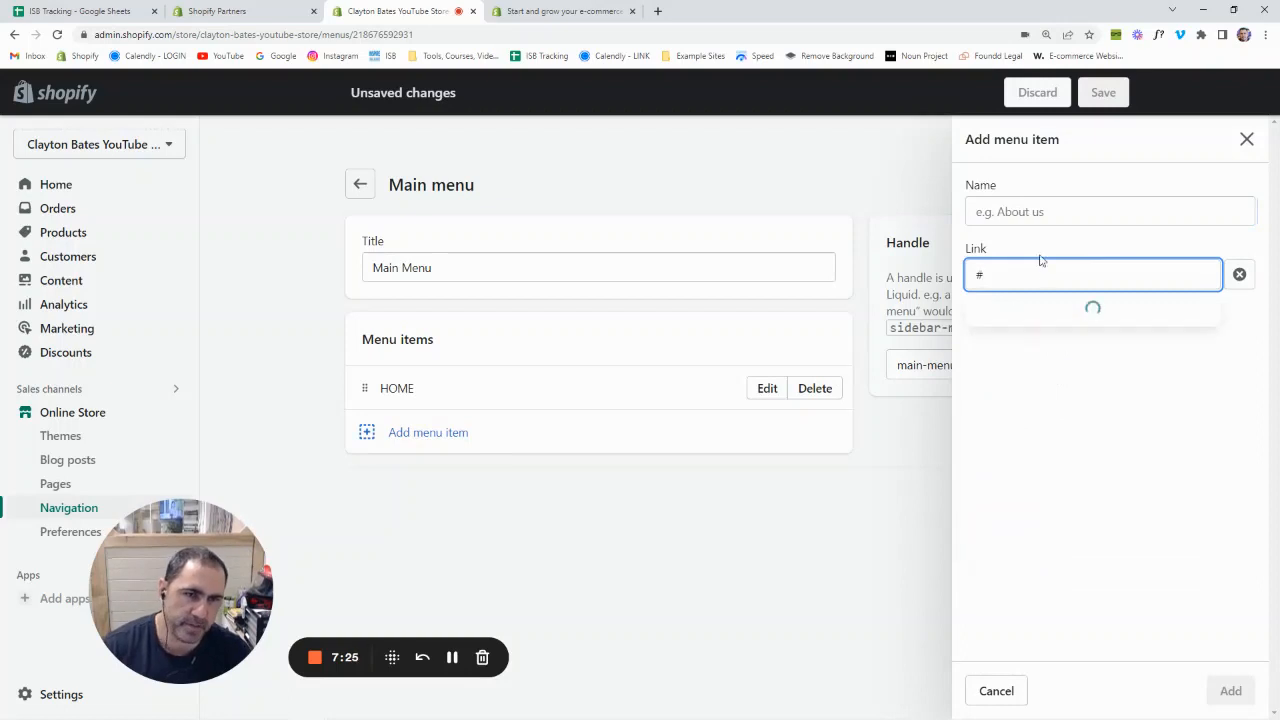
{"action": "left_click", "coordinate": [1013, 313]}
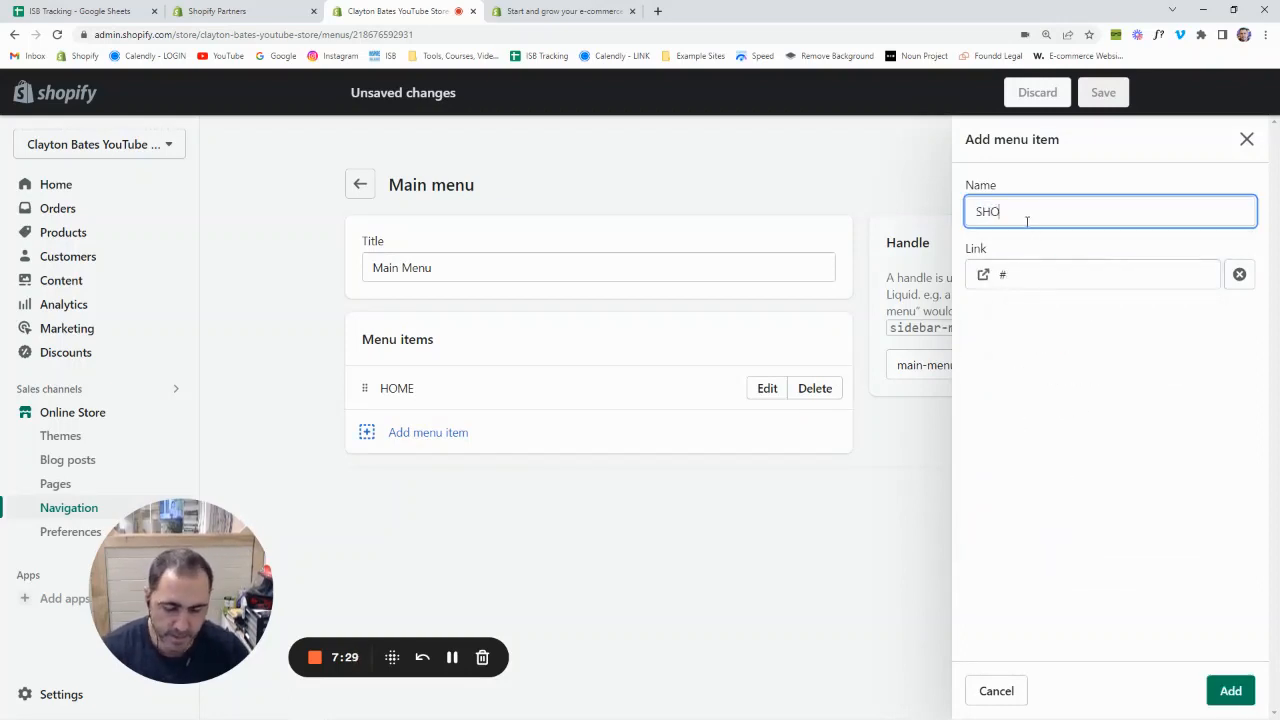
{"action": "left_click", "coordinate": [1230, 690]}
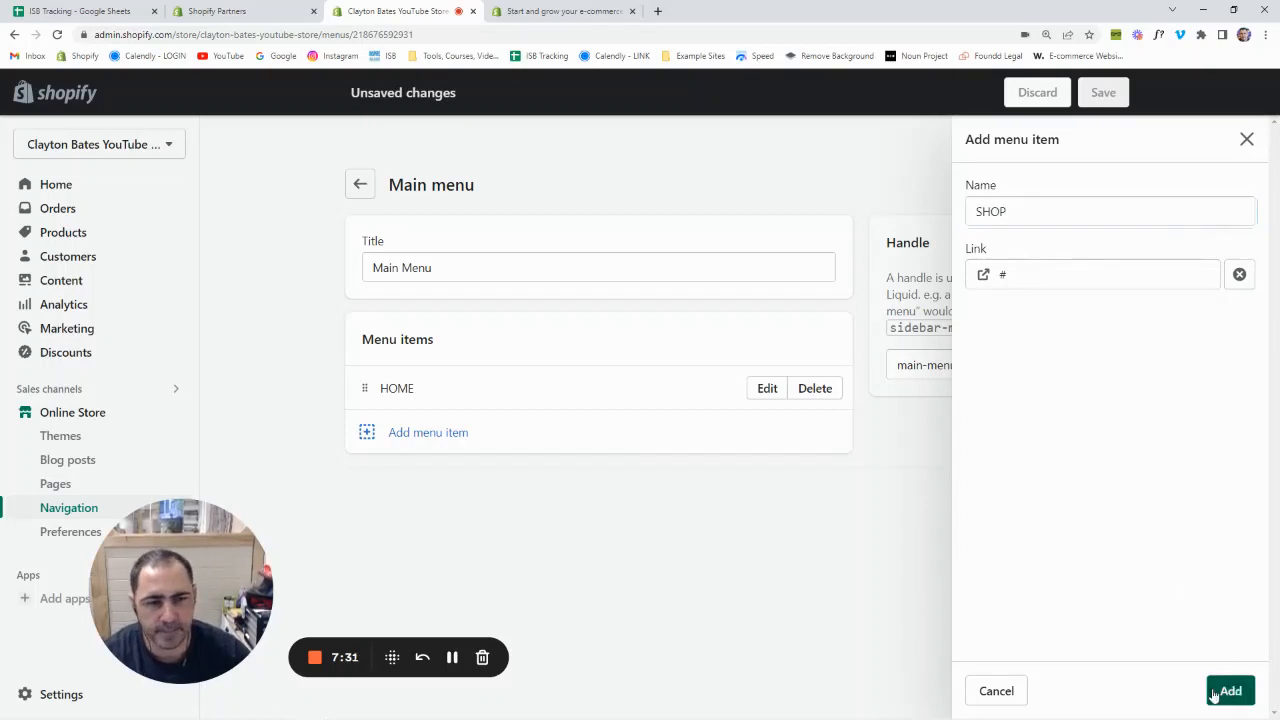
Add a menu item linked to the All Products collection and nest it under SHOP
{"action": "left_click", "coordinate": [447, 470]}
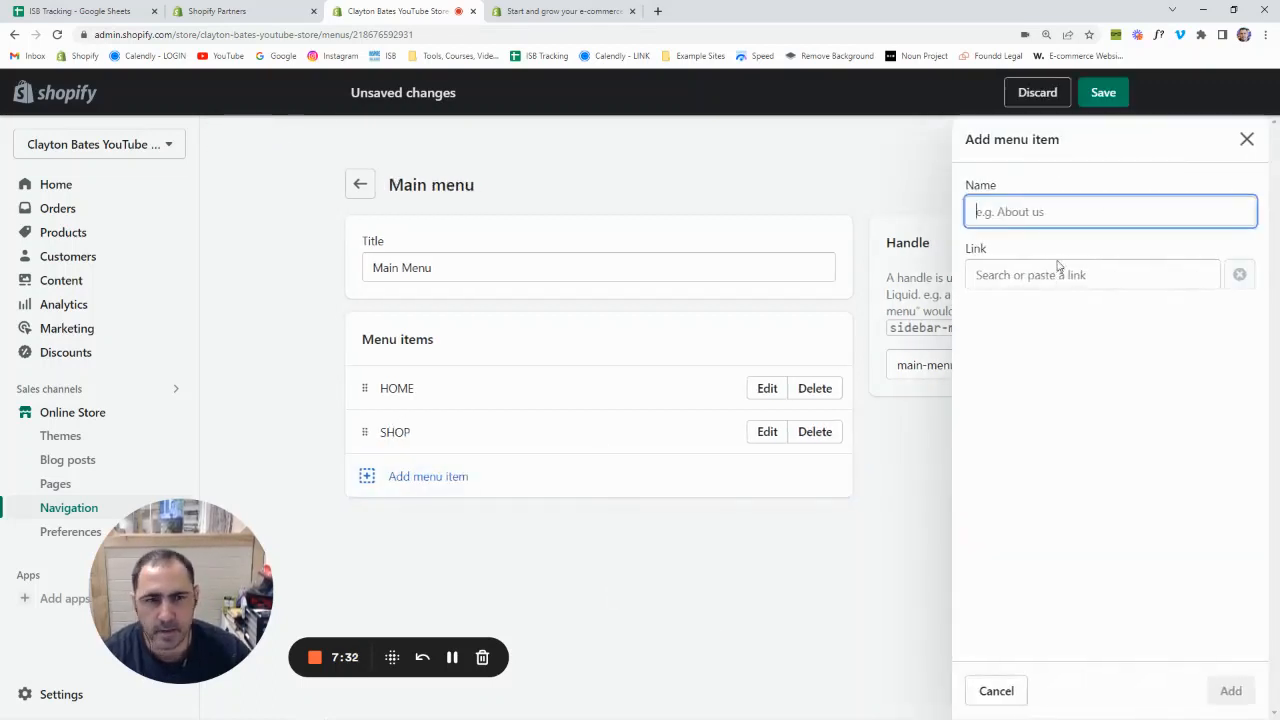
{"action": "left_click", "coordinate": [1054, 275]}
{"action": "left_click", "coordinate": [1040, 378]}
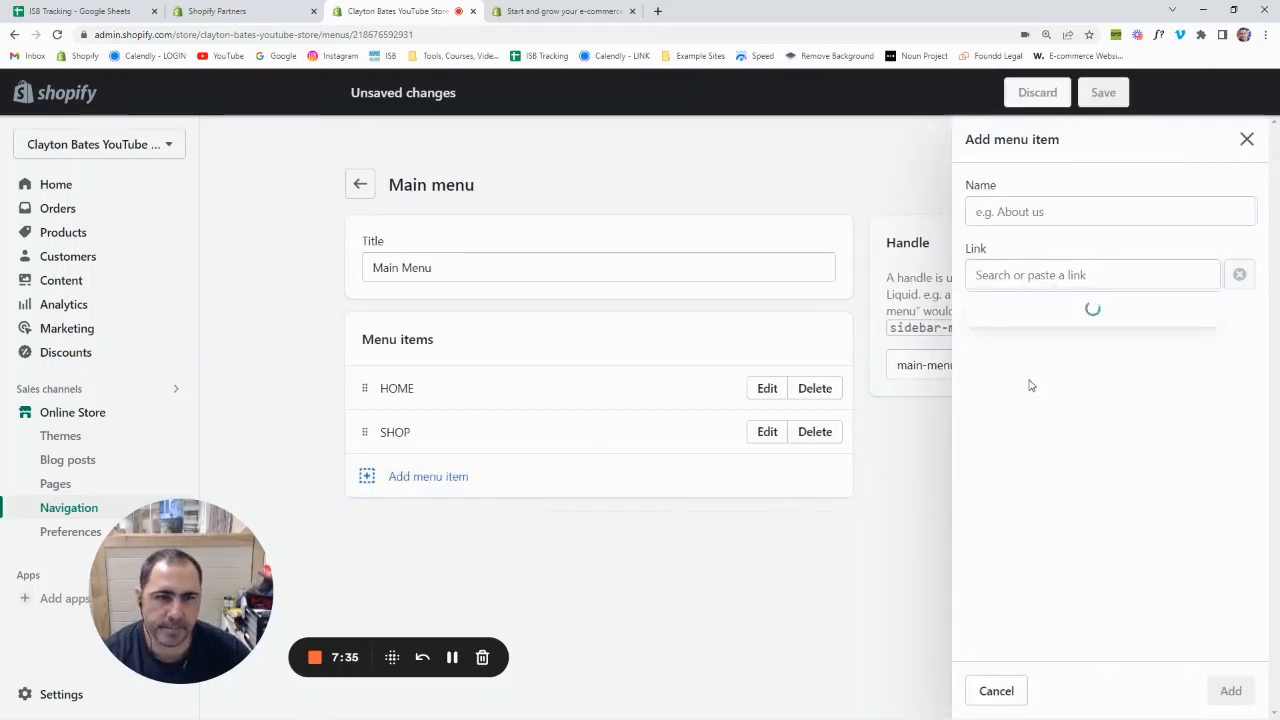
{"action": "left_click", "coordinate": [1052, 378]}
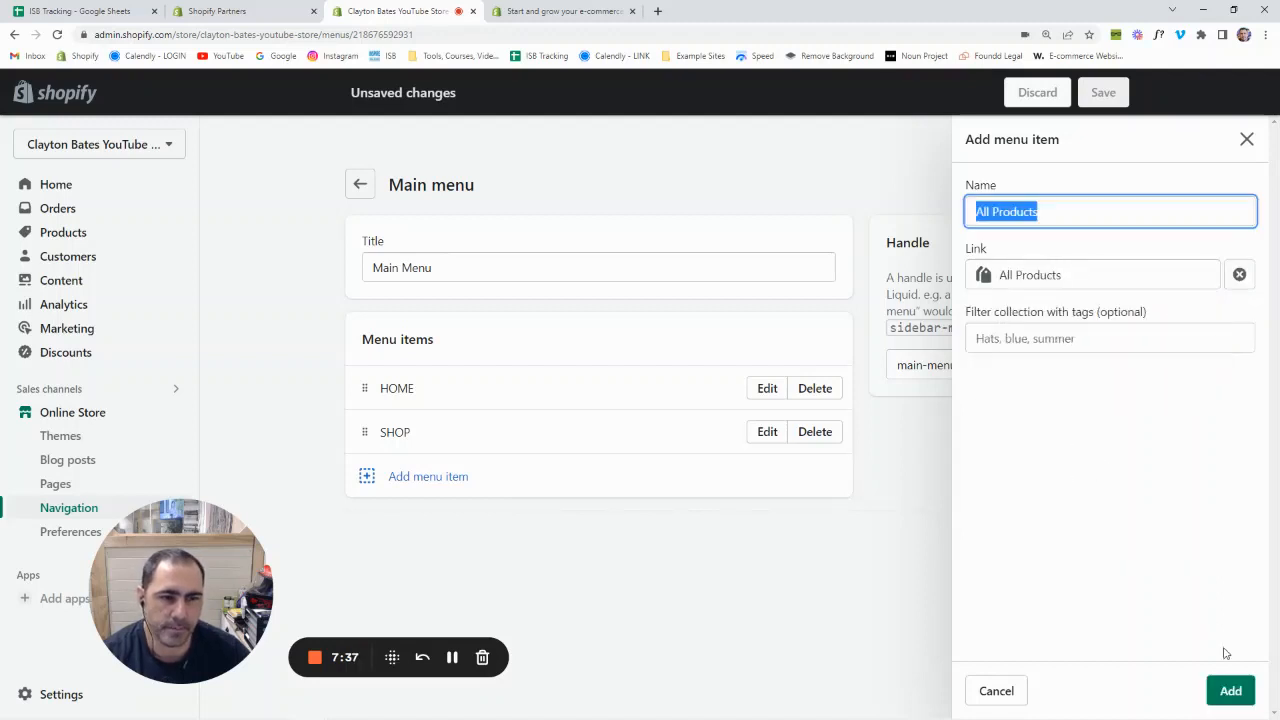
{"action": "left_click", "coordinate": [1230, 690]}
{"action": "left_click_drag", "start_coordinate": [371, 479], "coordinate": [409, 469]}
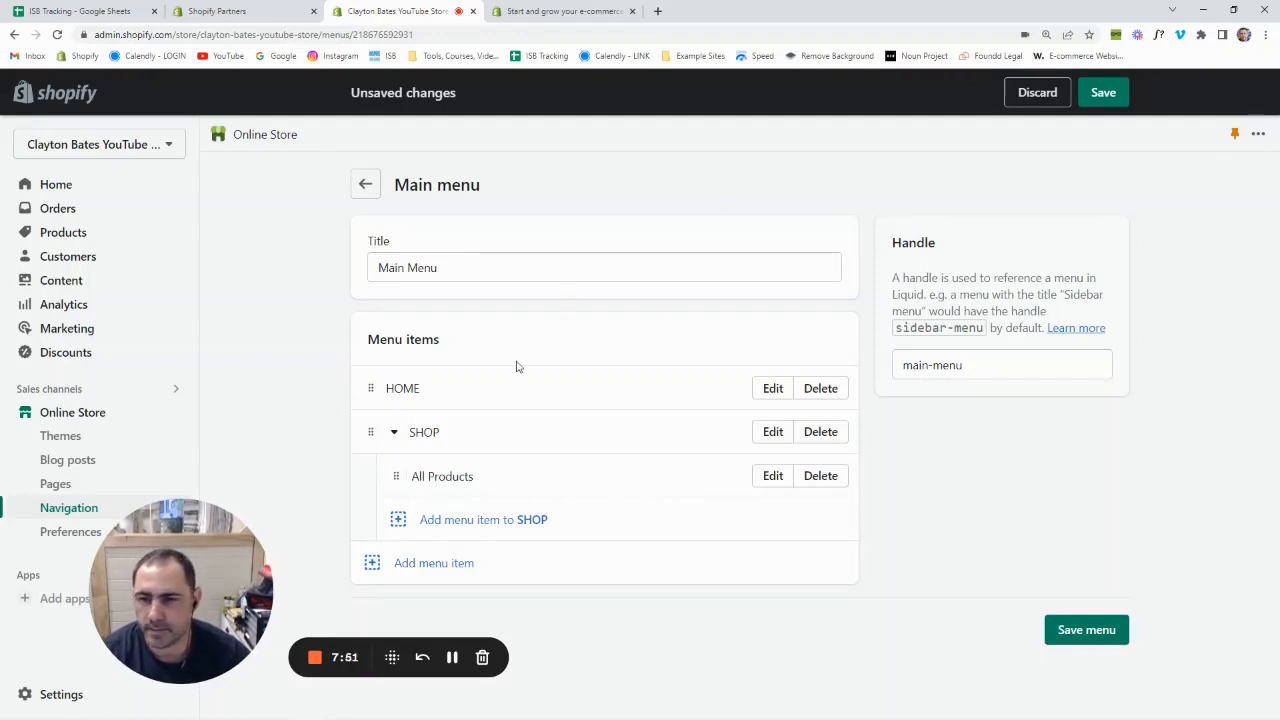
Collapse the SHOP submenu and add a top-level item named "ABOUT" with the placeholder link #
{"action": "left_click", "coordinate": [395, 436]}
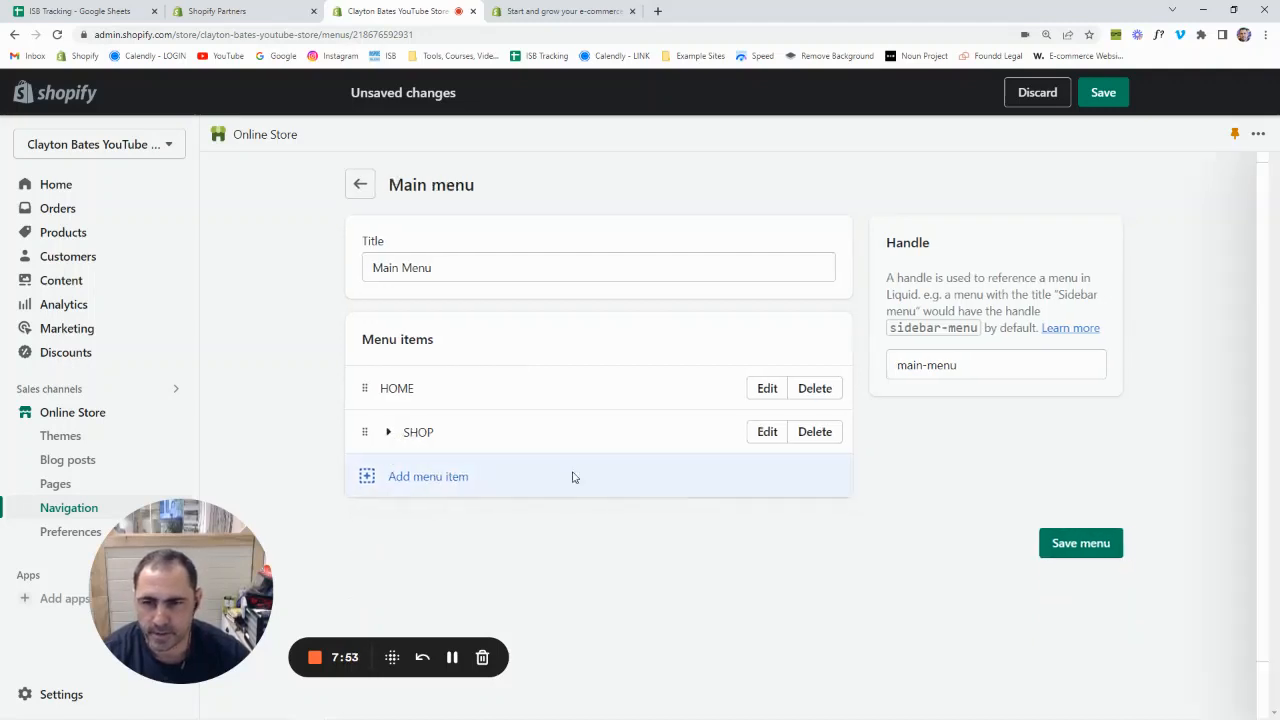
{"action": "left_click", "coordinate": [571, 477]}
{"action": "left_click", "coordinate": [1032, 276]}
{"action": "type", "text": "$"}
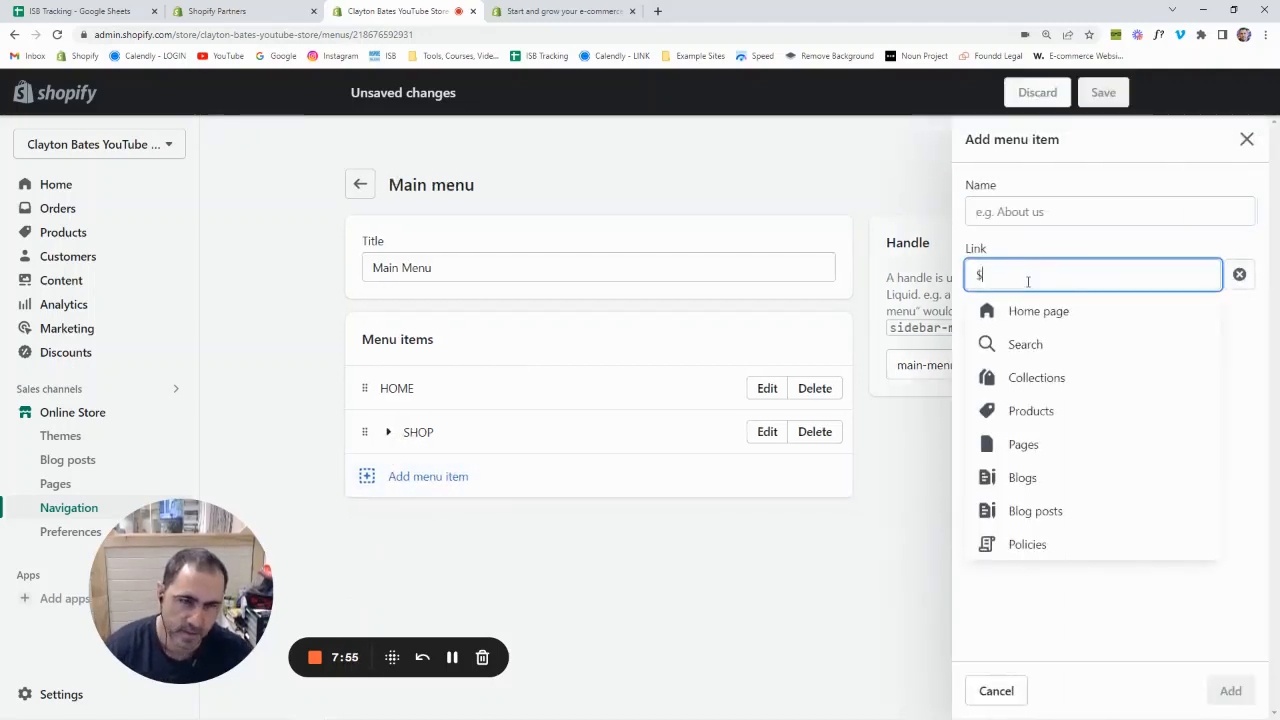
{"action": "key", "text": "BackSpace"}
{"action": "type", "text": "#"}
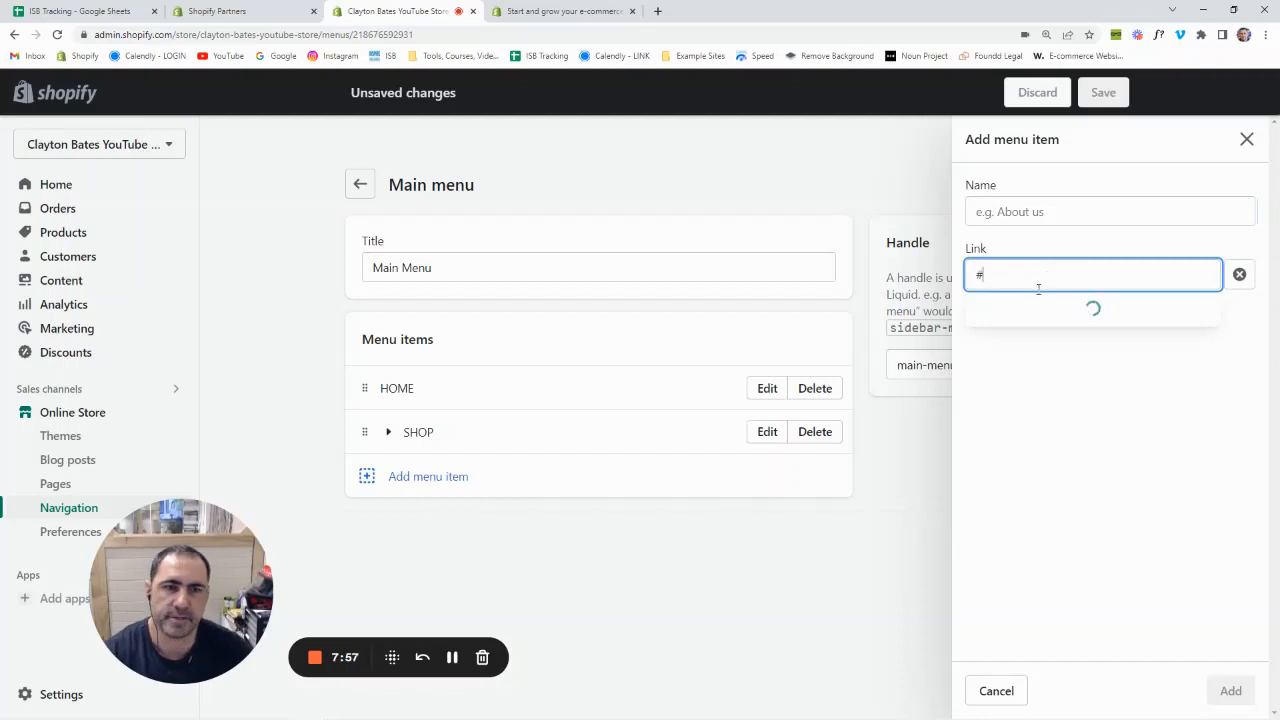
{"action": "left_click", "coordinate": [1048, 310]}
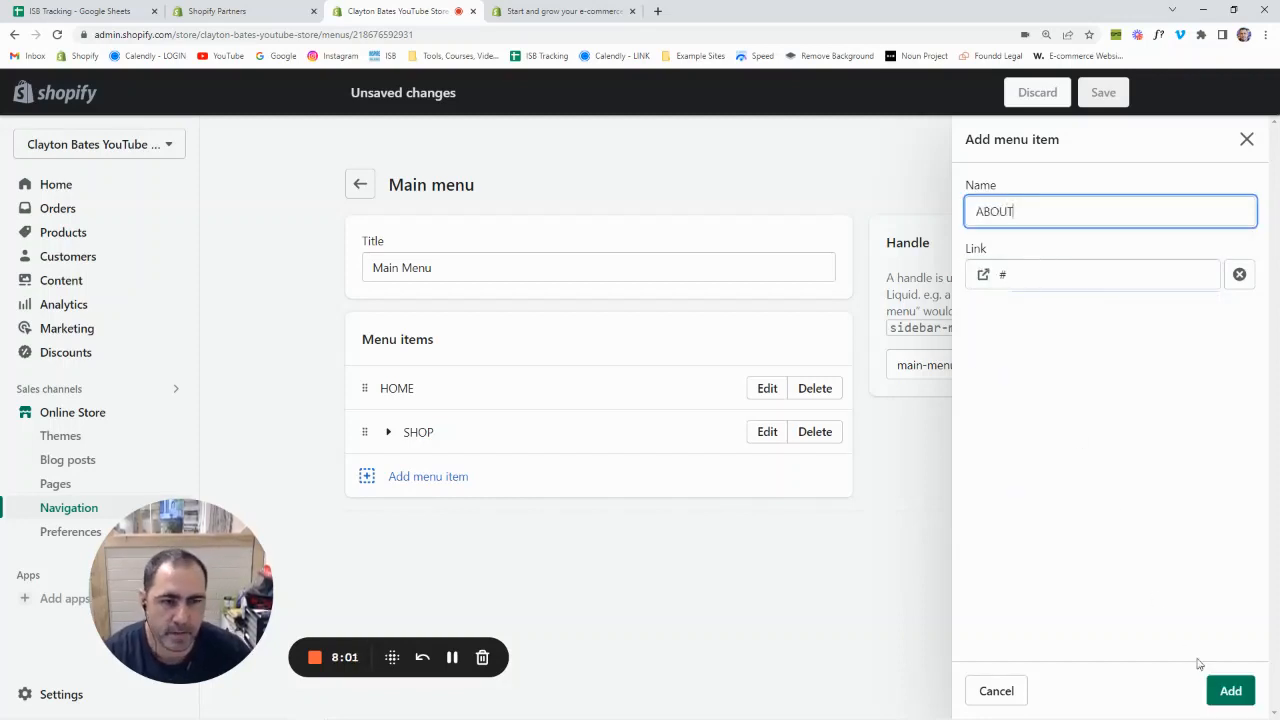
{"action": "left_click", "coordinate": [1230, 691]}
Add a menu item linked to the About Us page and nest it under ABOUT
{"action": "left_click", "coordinate": [428, 521]}
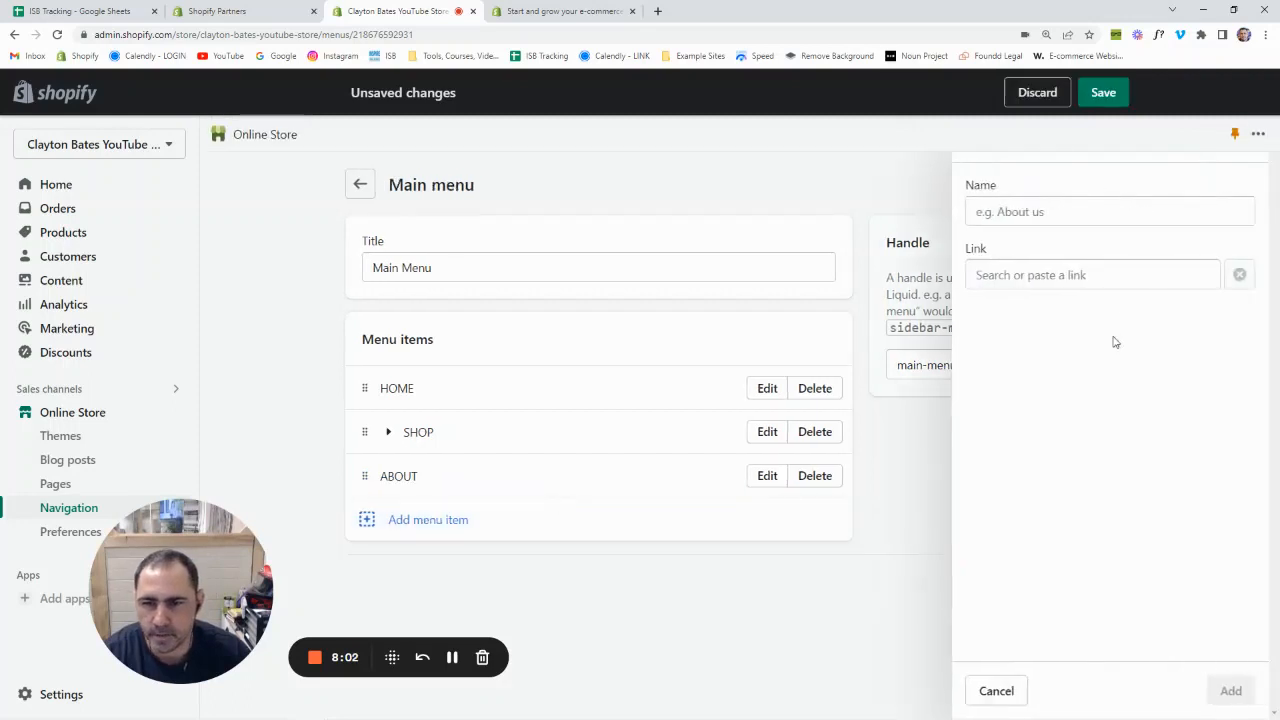
{"action": "left_click", "coordinate": [1090, 275]}
{"action": "left_click", "coordinate": [1043, 450]}
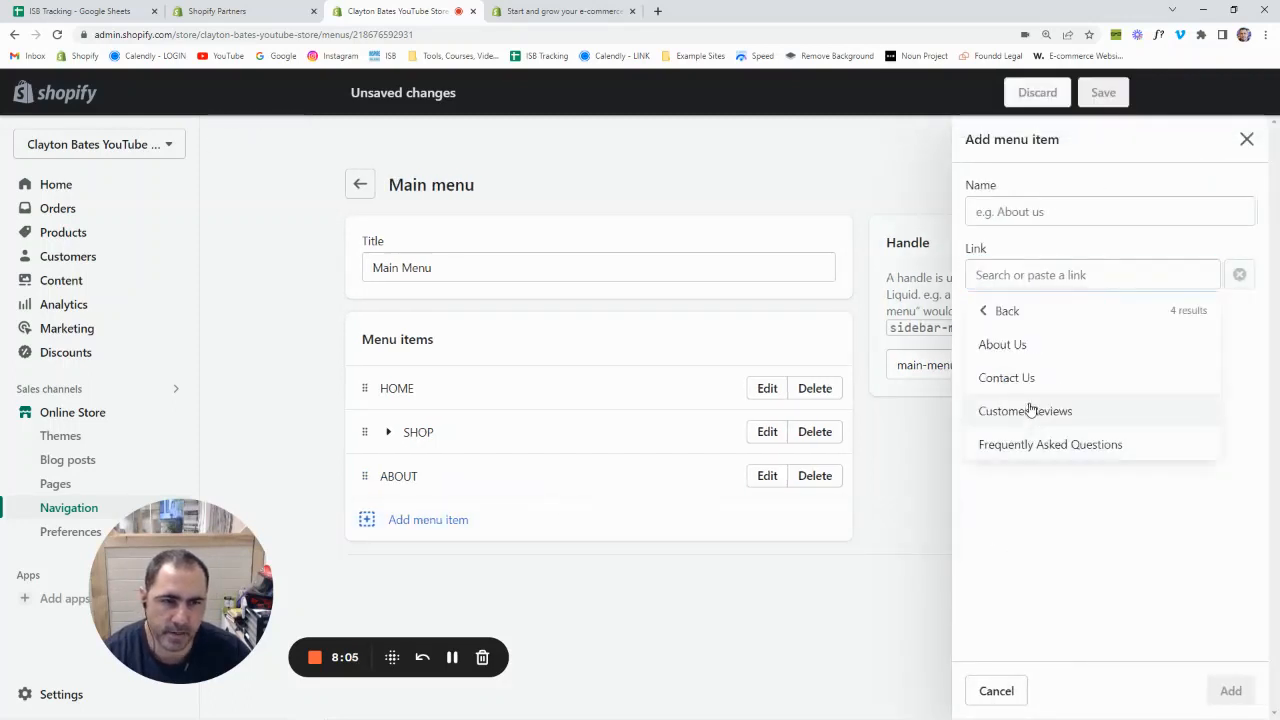
{"action": "left_click", "coordinate": [1002, 344]}
{"action": "left_click", "coordinate": [1230, 691]}
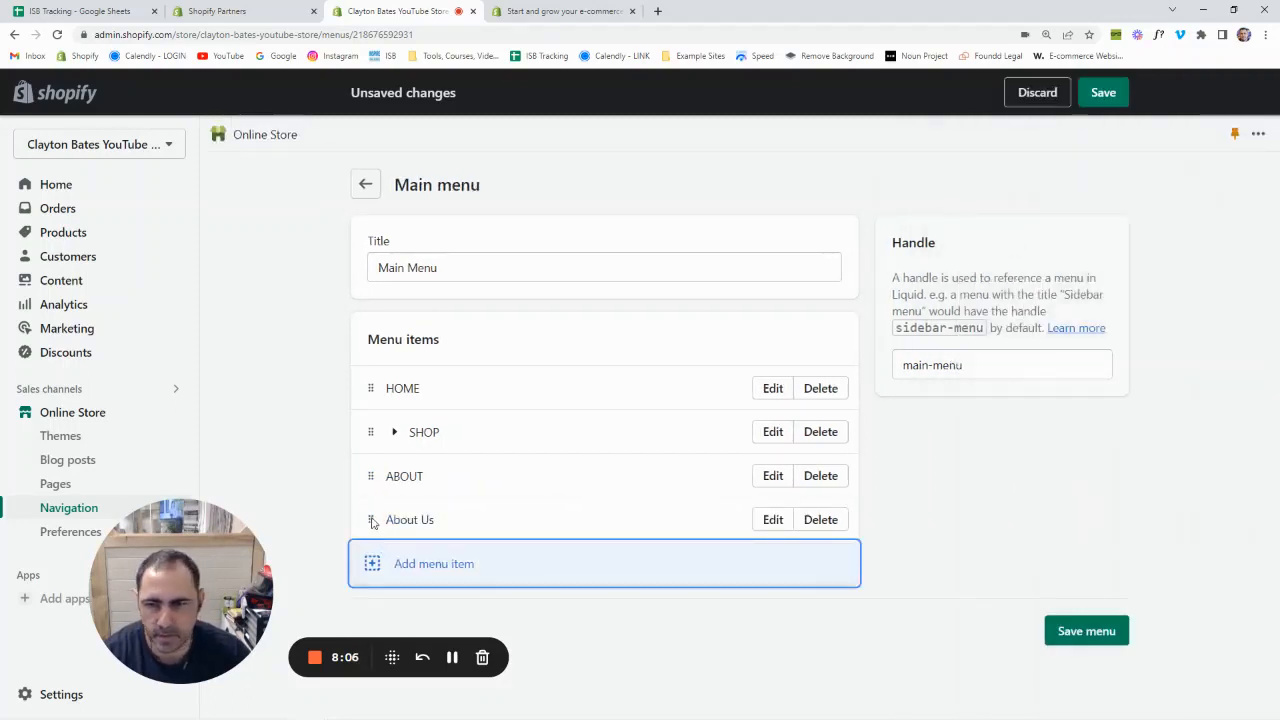
{"action": "left_click_drag", "start_coordinate": [371, 521], "coordinate": [410, 505]}
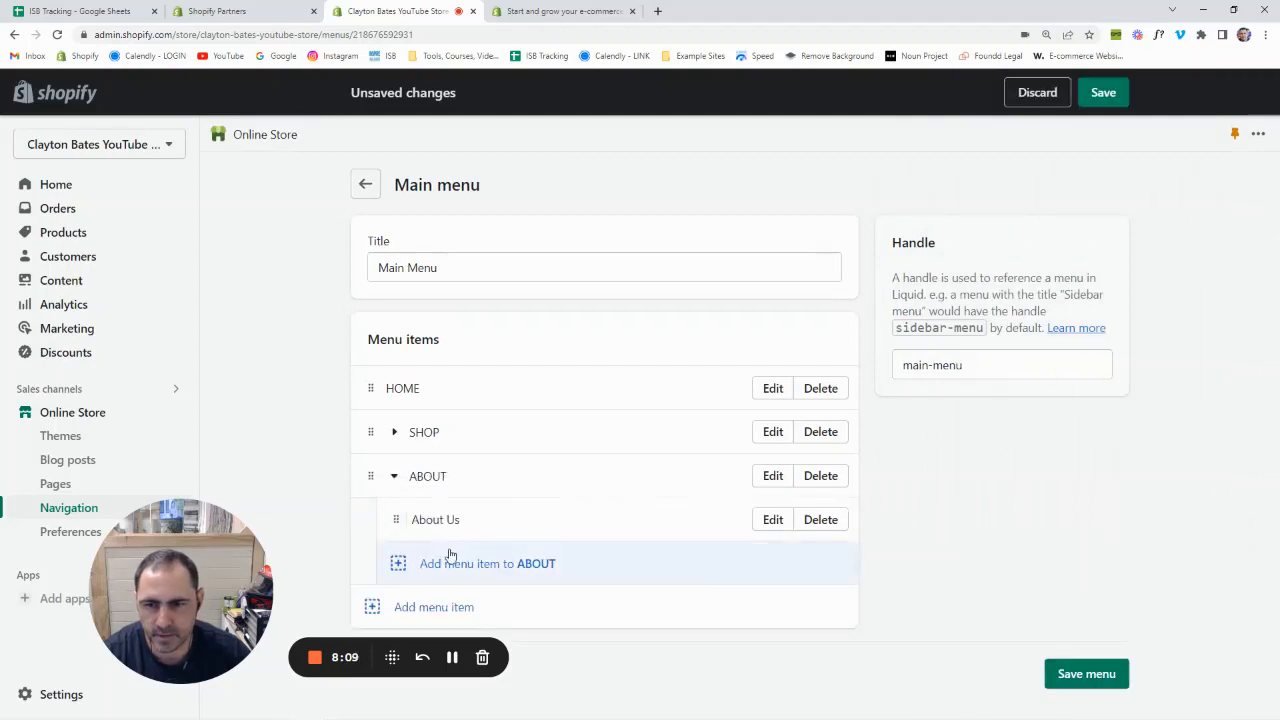
Add a submenu item under ABOUT linked to the Customer Reviews page and name it "Reviews"
{"action": "left_click", "coordinate": [449, 560]}
{"action": "left_click", "coordinate": [1016, 280]}
{"action": "left_click", "coordinate": [1028, 445]}
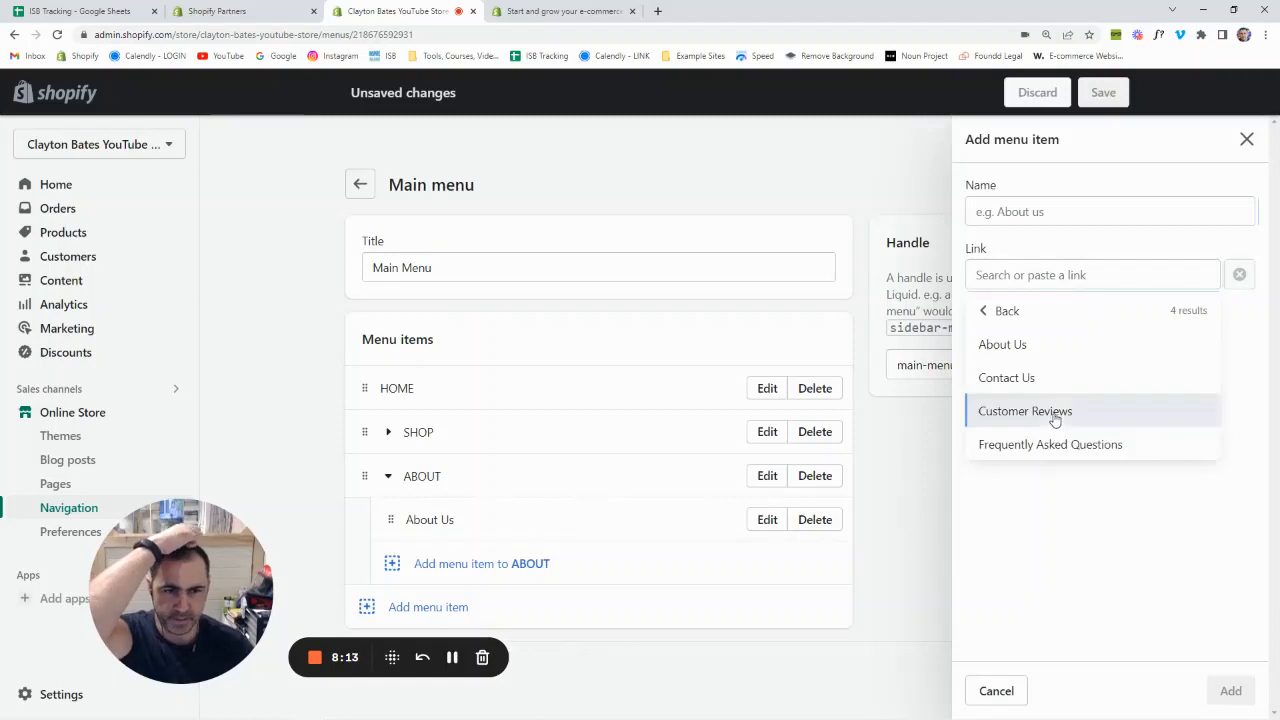
{"action": "left_click", "coordinate": [1054, 414]}
{"action": "left_click_drag", "start_coordinate": [1033, 212], "coordinate": [948, 228]}
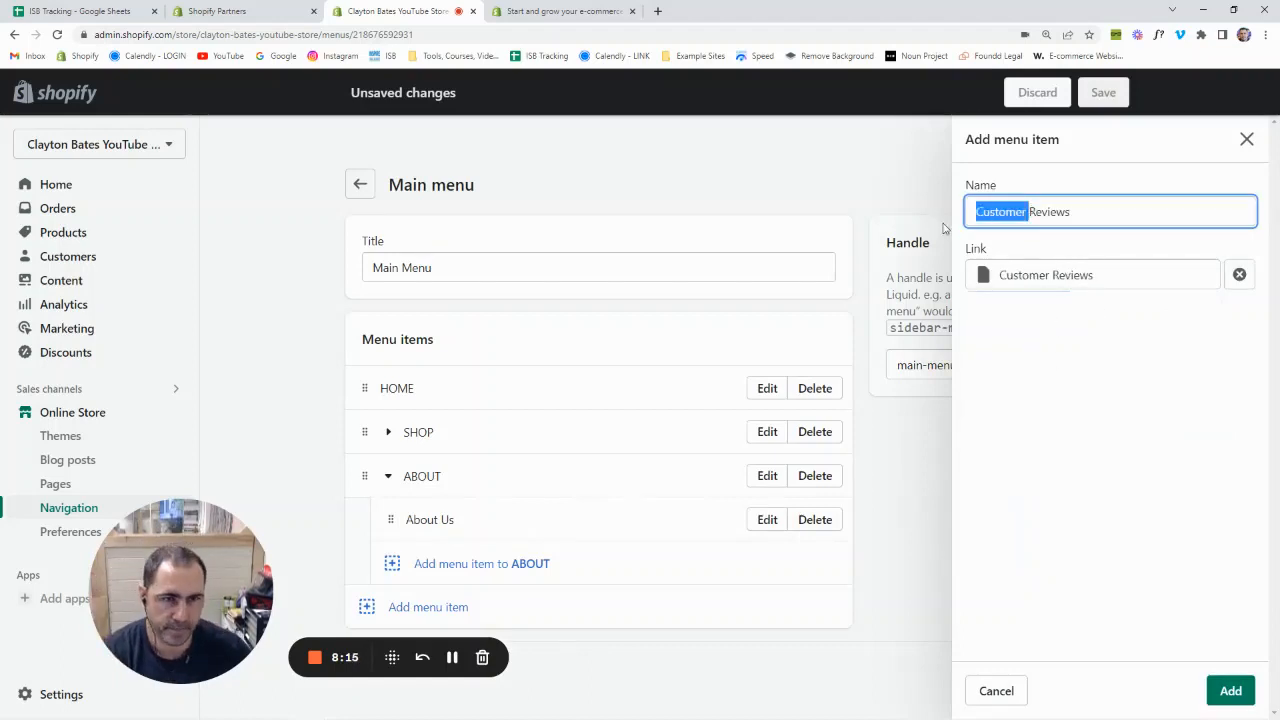
{"action": "key", "text": "BackSpace"}
{"action": "left_click", "coordinate": [1229, 690]}
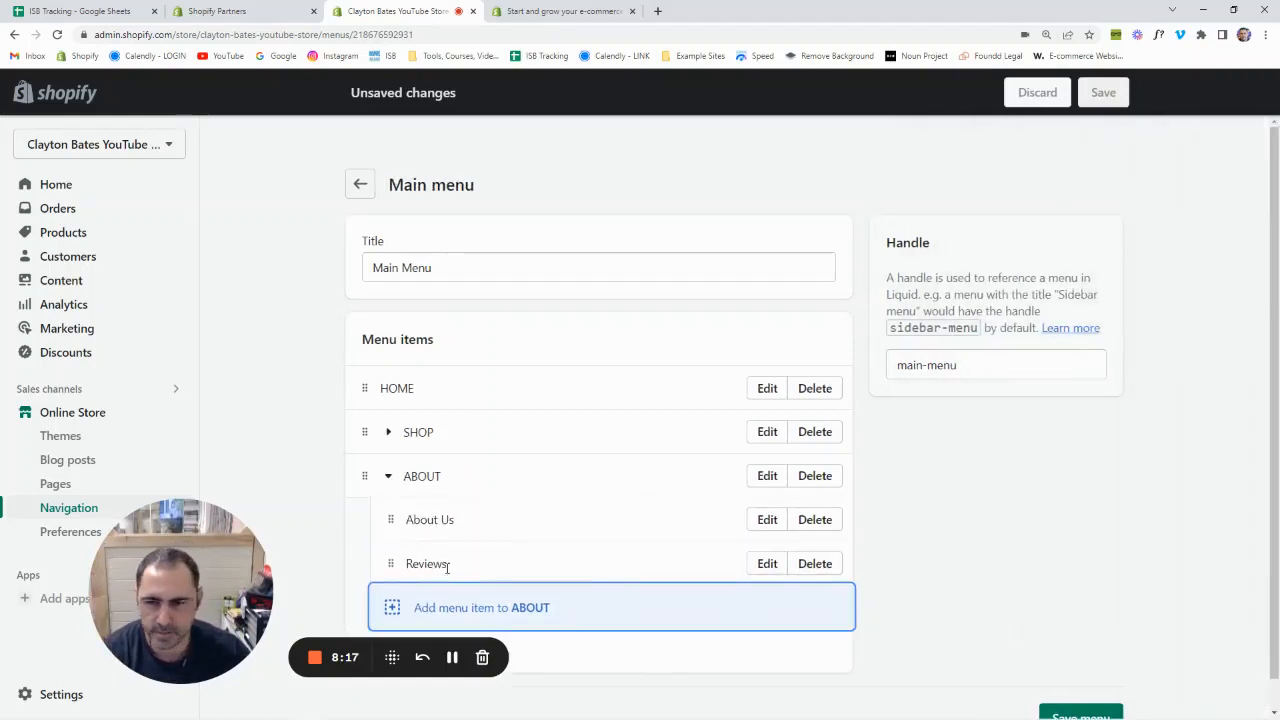
Collapse the ABOUT submenu and add a top-level item named "SUPPORT" with the placeholder link #
{"action": "left_click", "coordinate": [389, 445]}
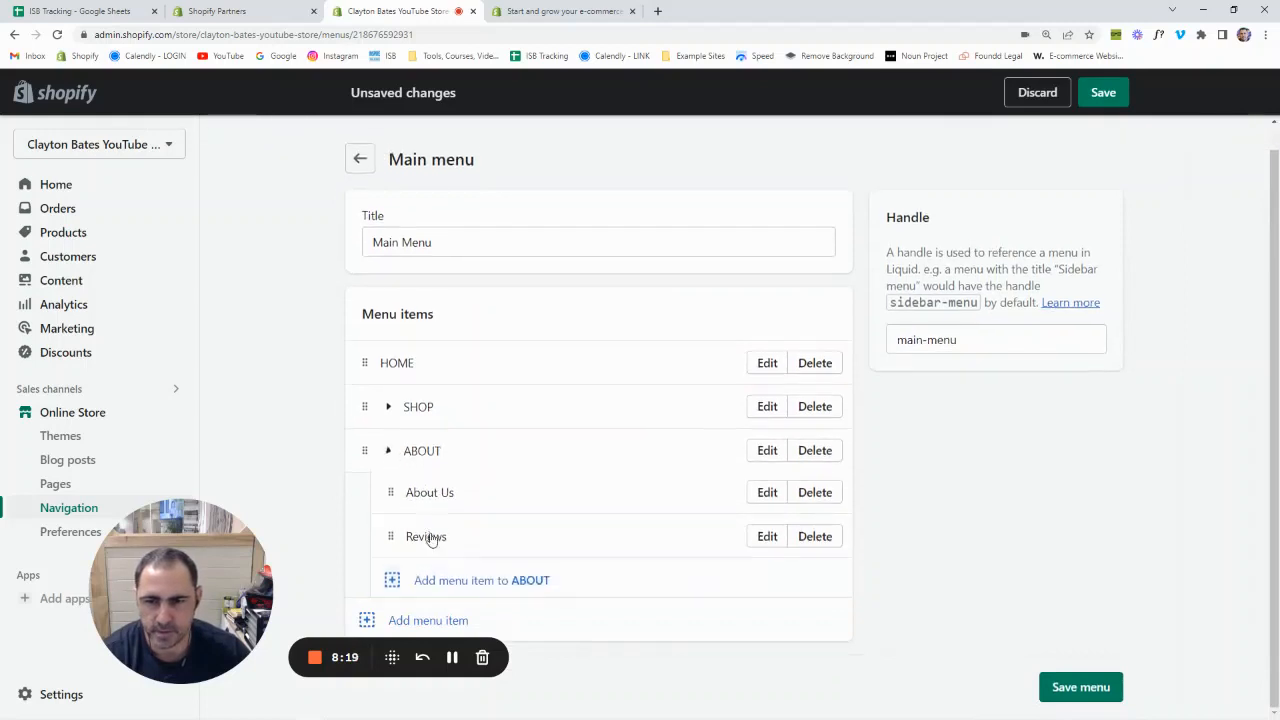
{"action": "left_click", "coordinate": [449, 531]}
{"action": "left_click", "coordinate": [1000, 280]}
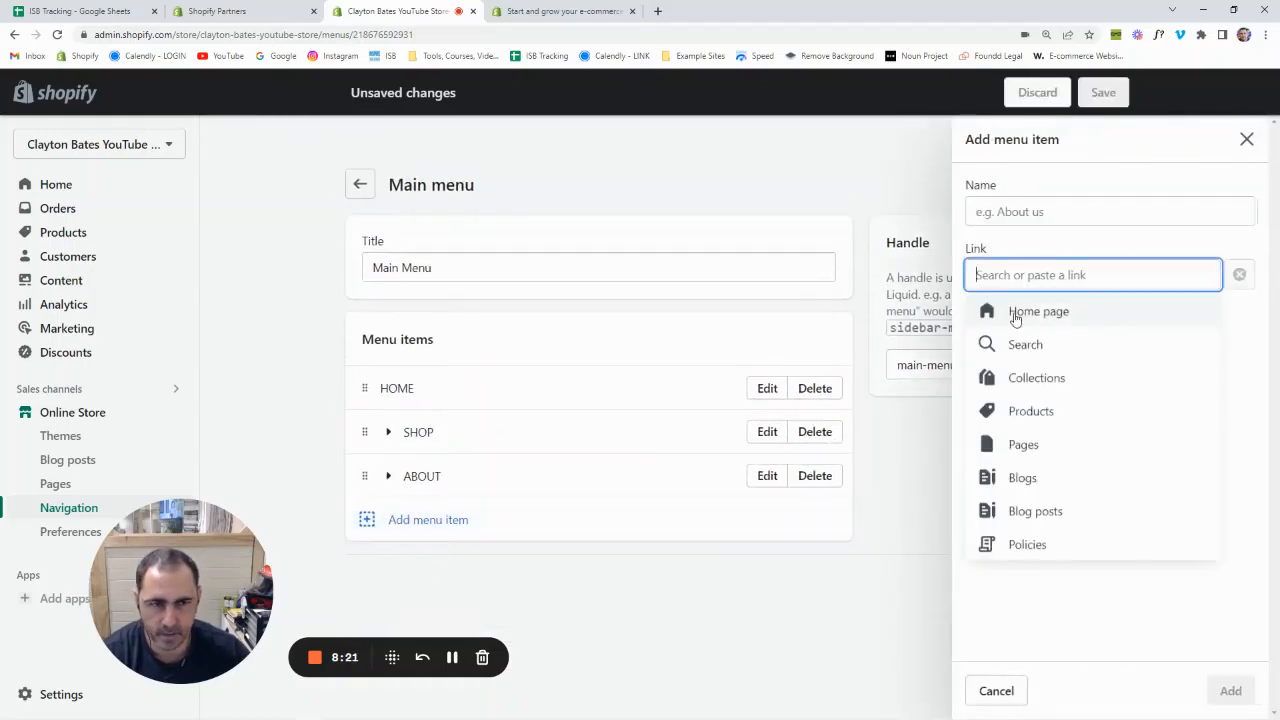
{"action": "type", "text": "#"}
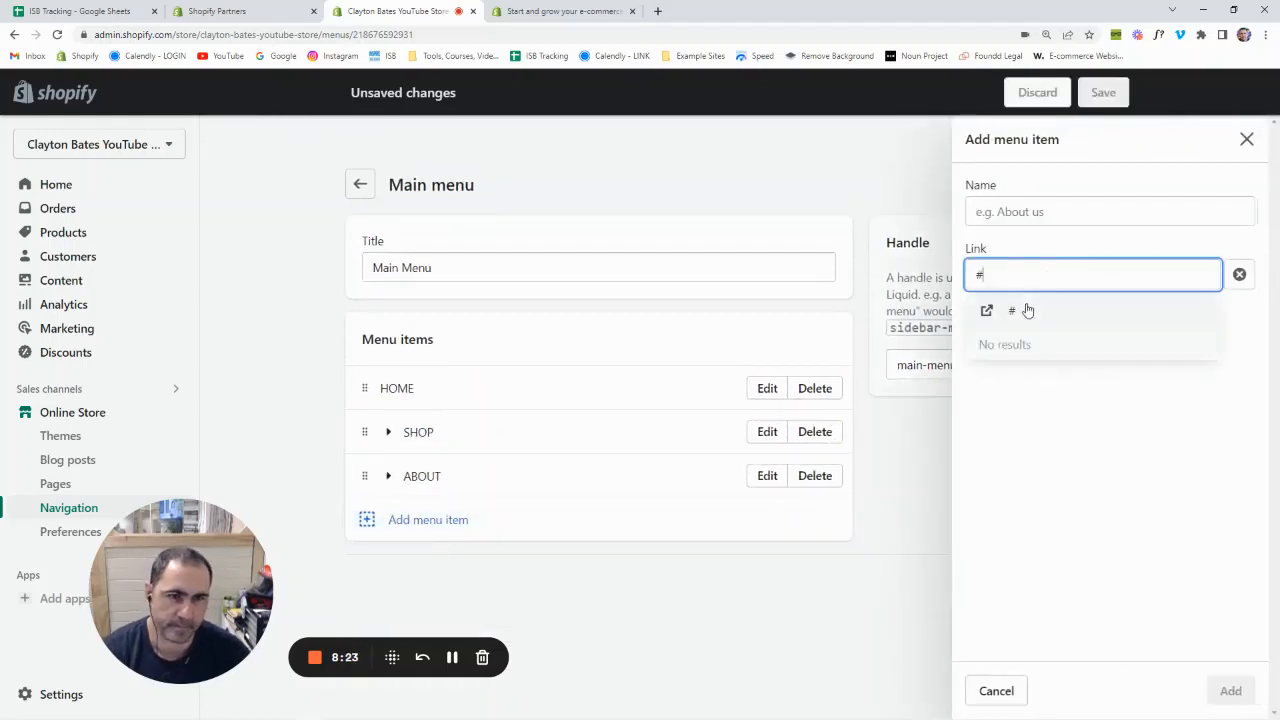
{"action": "left_click", "coordinate": [1023, 310]}
{"action": "type", "text": "SUPPORT"}
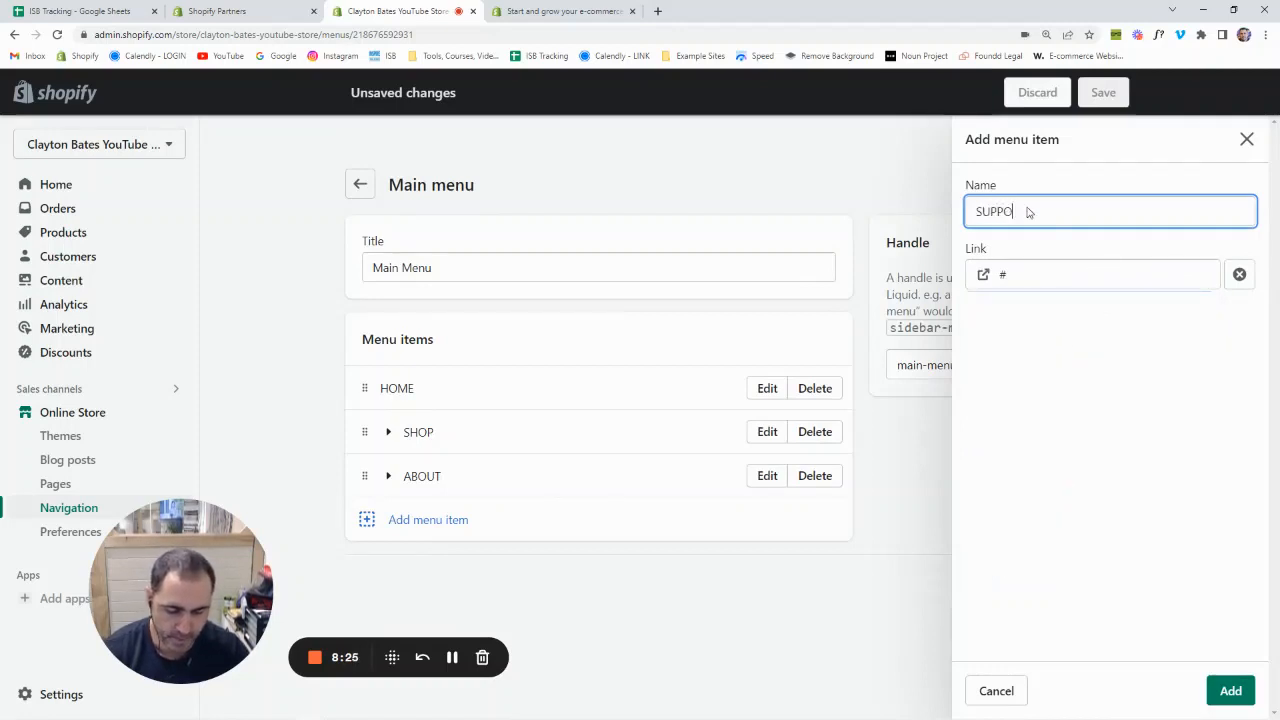
{"action": "left_click", "coordinate": [1233, 691]}
Add a menu item linked to the Contact Us page and nest it under SUPPORT
{"action": "key", "text": "Return"}
{"action": "left_click", "coordinate": [1080, 280]}
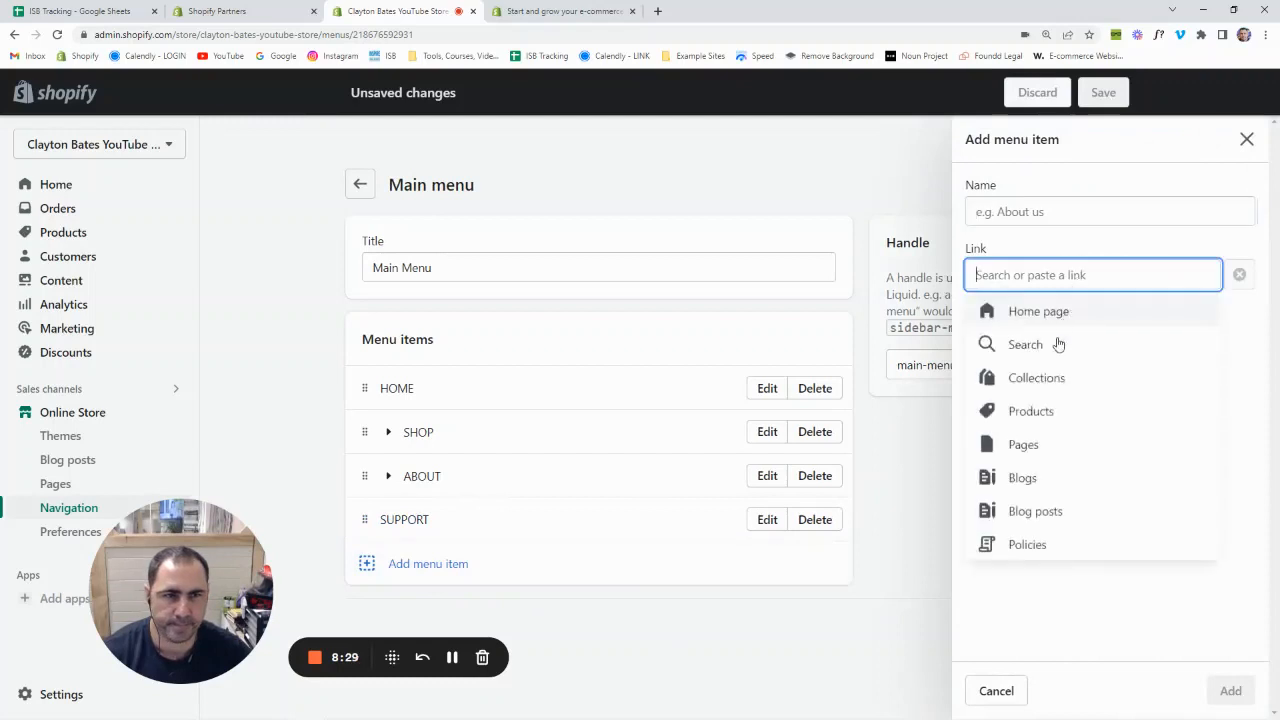
{"action": "left_click", "coordinate": [1028, 446]}
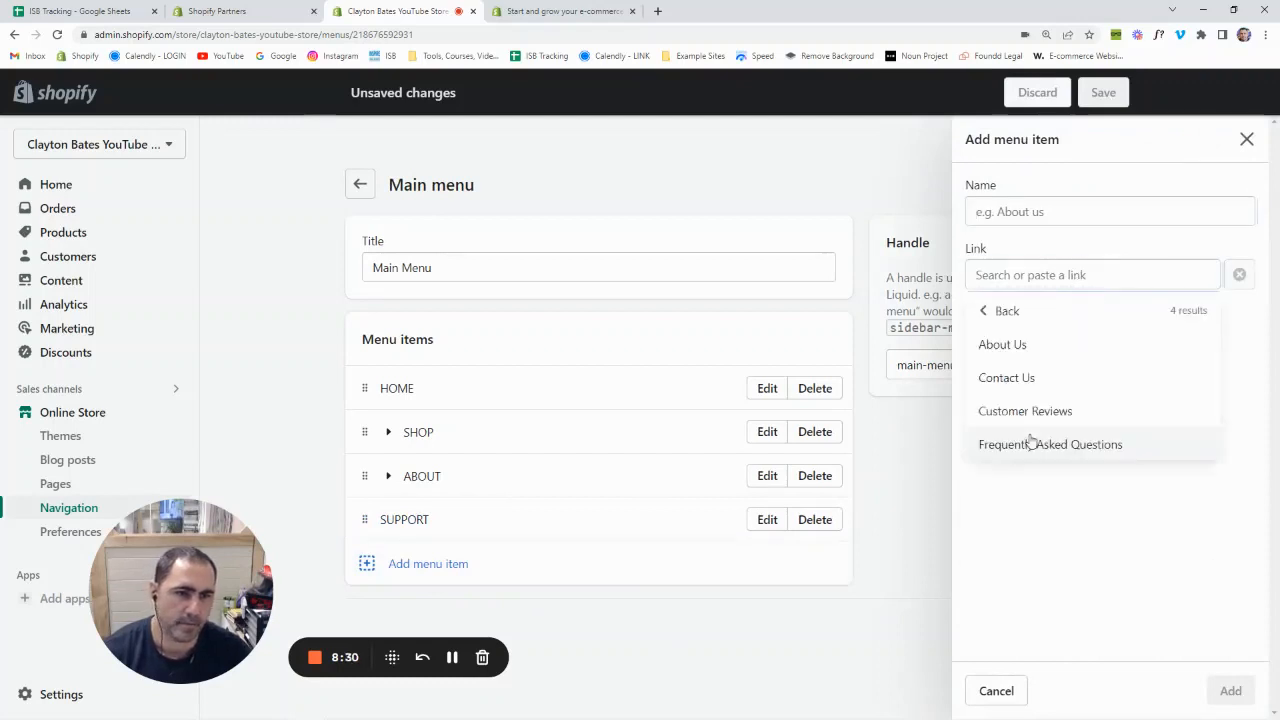
{"action": "left_click", "coordinate": [1029, 379]}
{"action": "left_click", "coordinate": [1231, 690]}
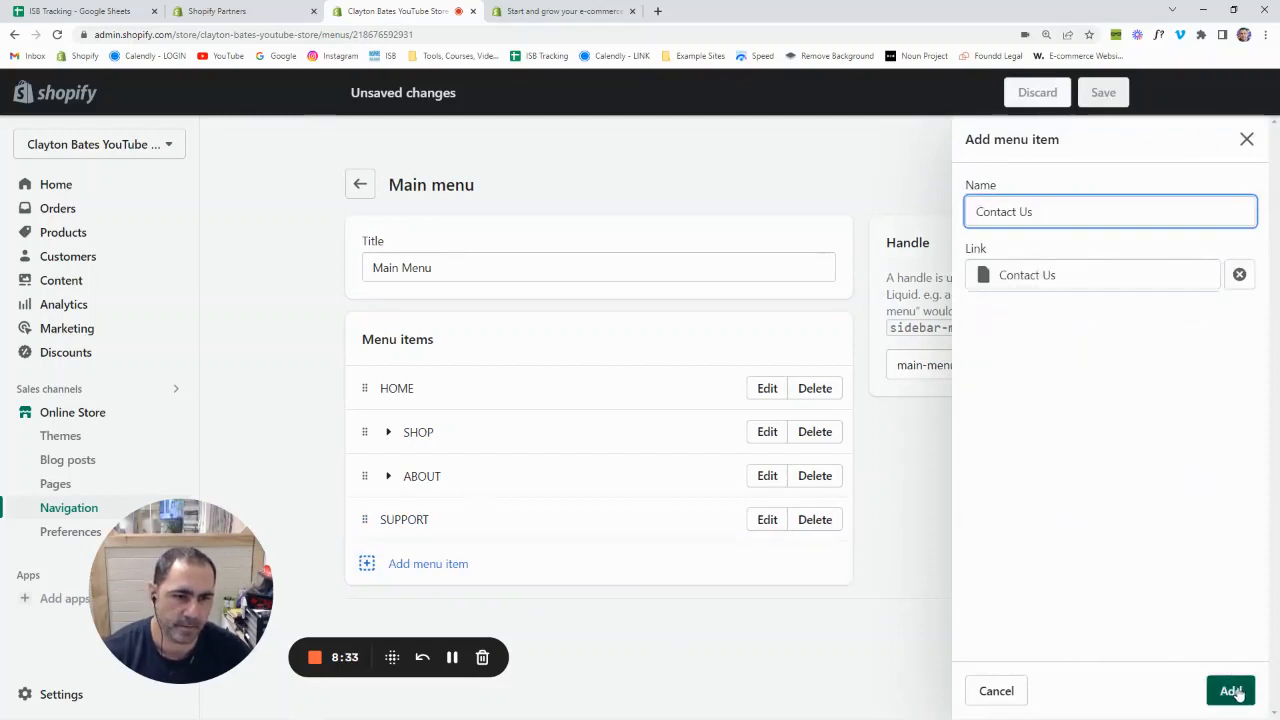
{"action": "left_click_drag", "start_coordinate": [397, 560], "coordinate": [393, 563]}
Add a submenu item under SUPPORT linked to the Frequently Asked Questions page and name it "FAQs"
{"action": "left_click", "coordinate": [425, 607]}
{"action": "left_click", "coordinate": [1018, 276]}
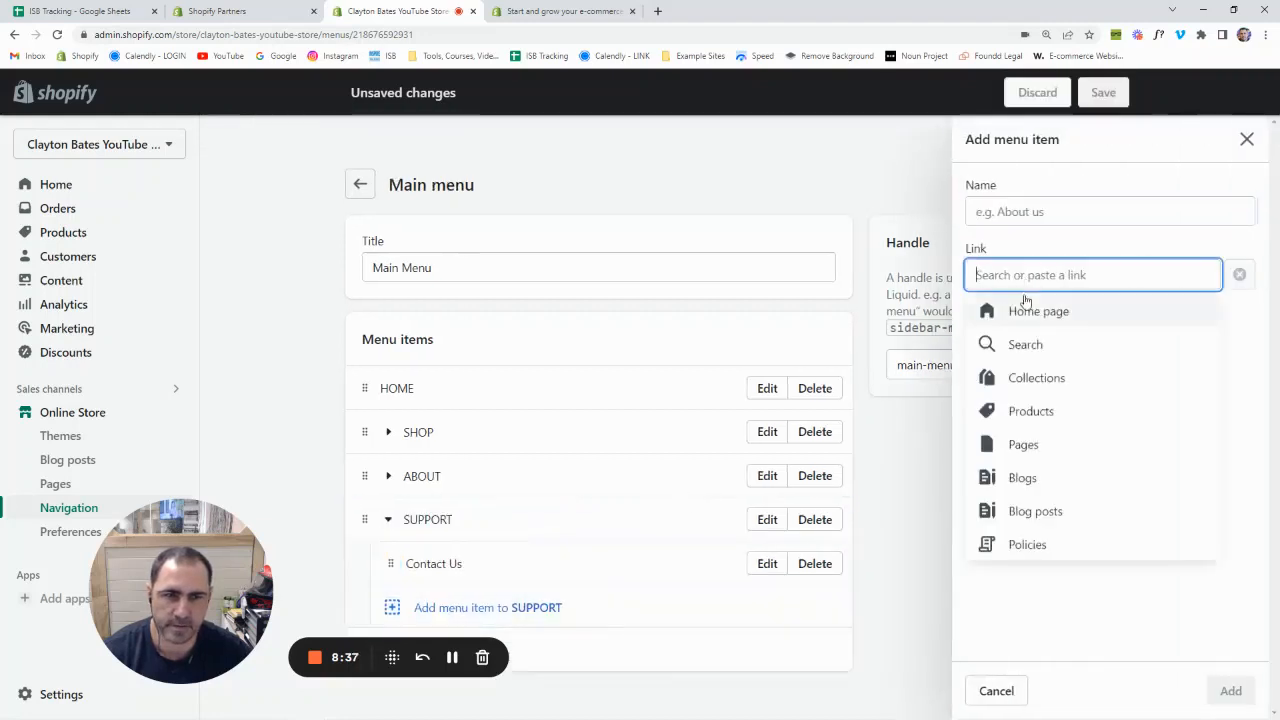
{"action": "left_click", "coordinate": [1040, 448]}
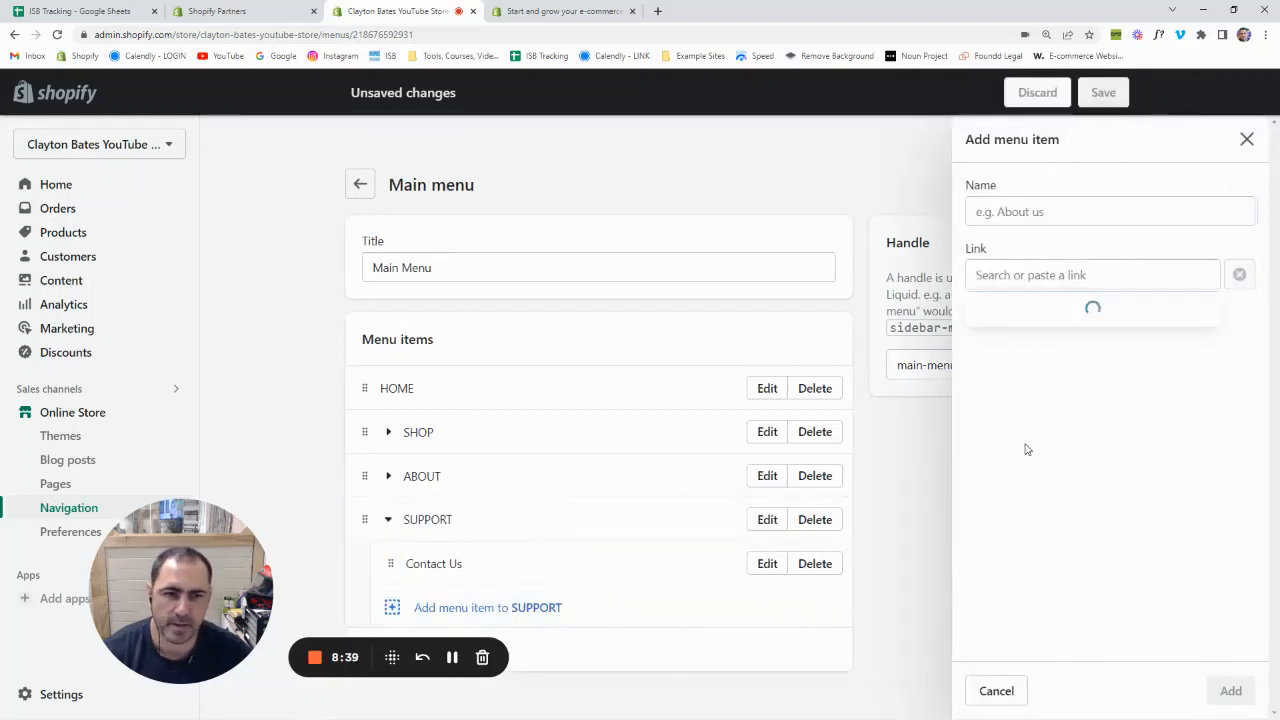
{"action": "left_click", "coordinate": [1040, 446]}
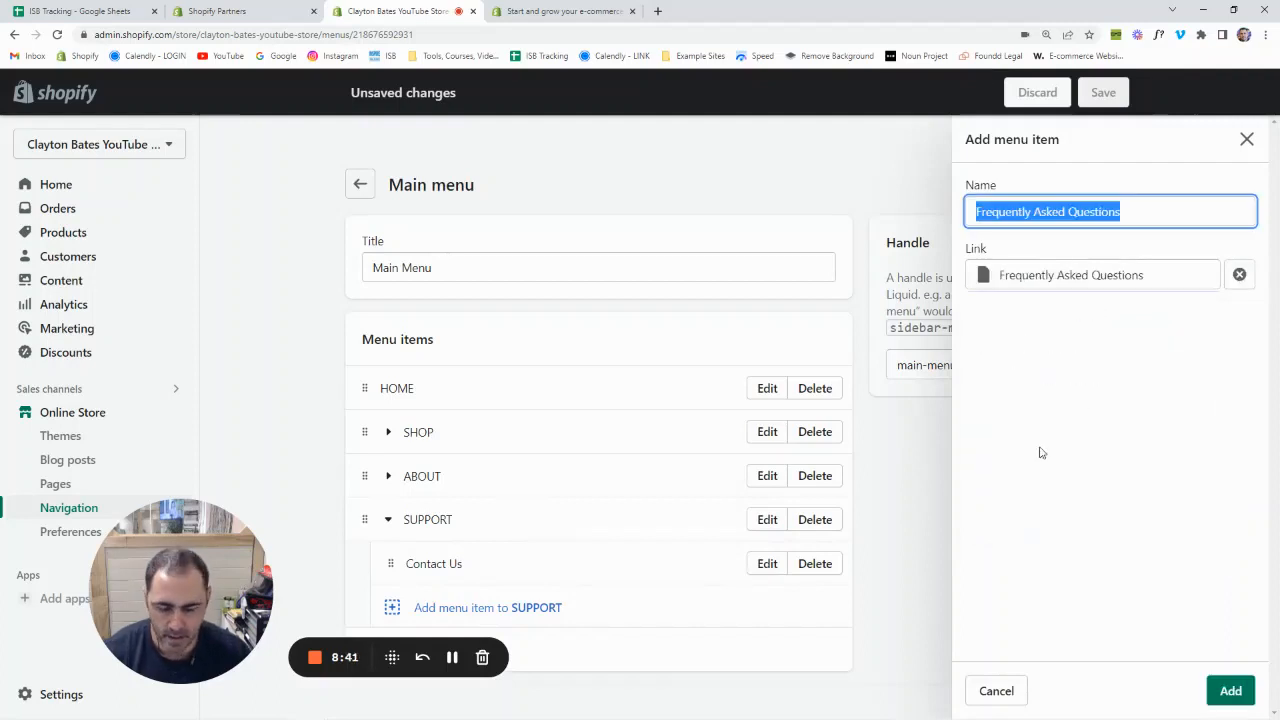
{"action": "type", "text": "FAQs"}
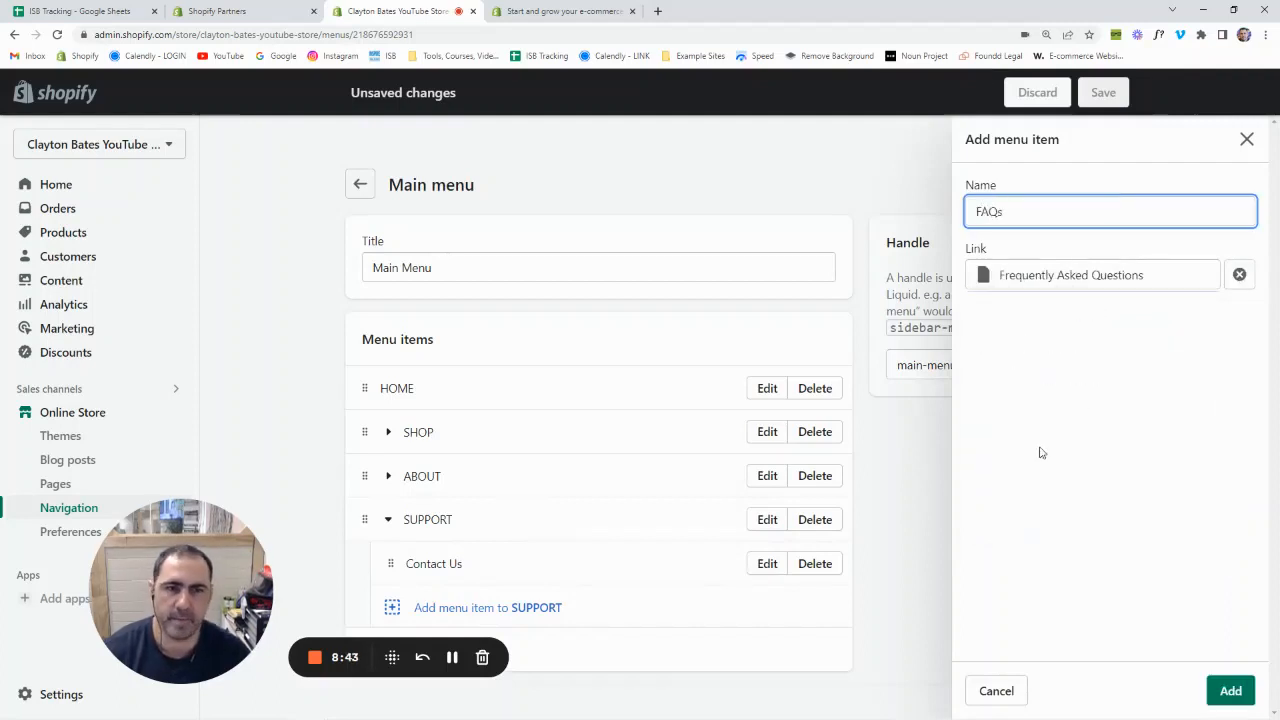
{"action": "left_click", "coordinate": [1229, 691]}
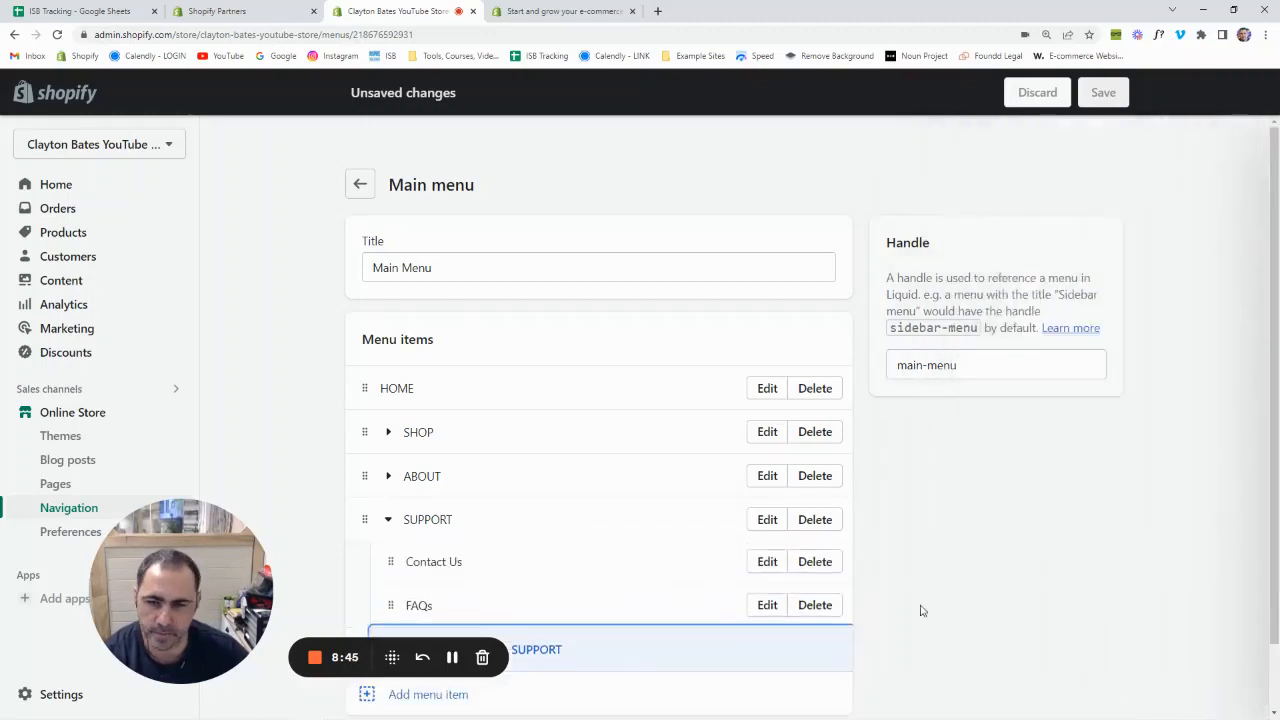
Add a submenu item under SUPPORT linked to the Refund Policy
{"action": "scroll", "coordinate": [600, 565], "scroll_direction": "down", "scroll_amount": 1}
{"action": "left_click", "coordinate": [446, 592]}
{"action": "left_click", "coordinate": [1046, 277]}
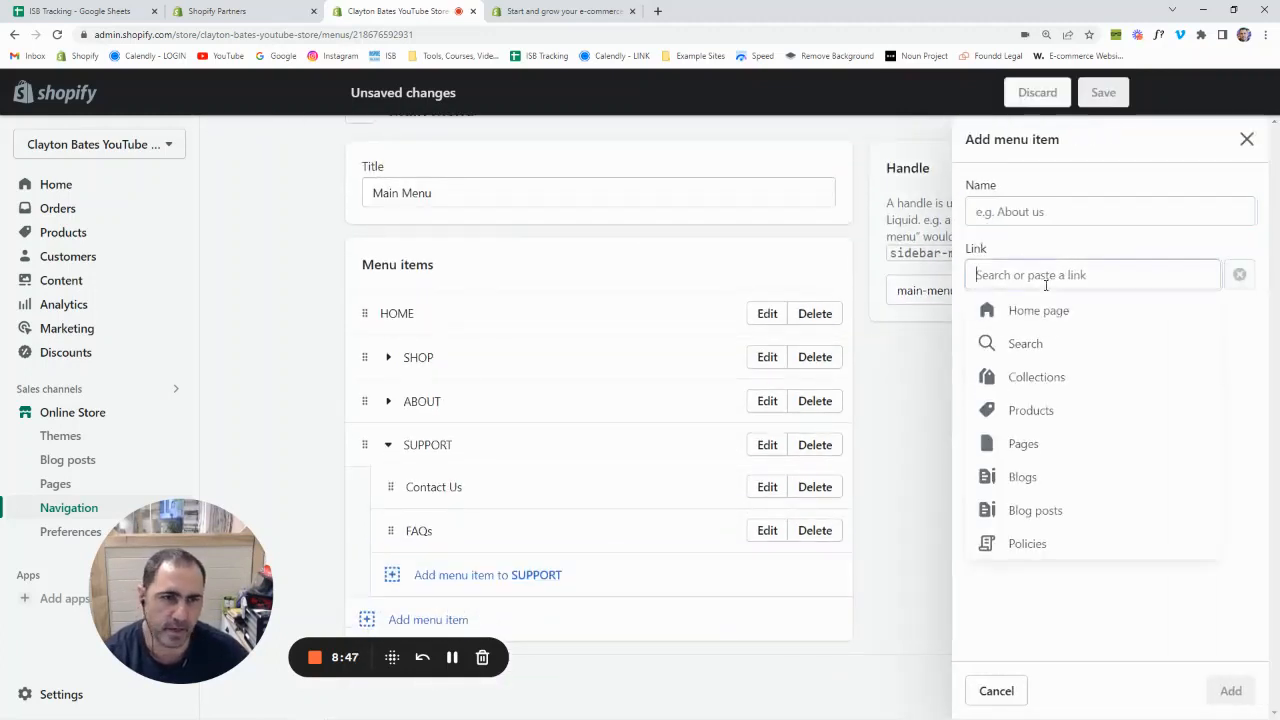
{"action": "left_click", "coordinate": [1054, 524]}
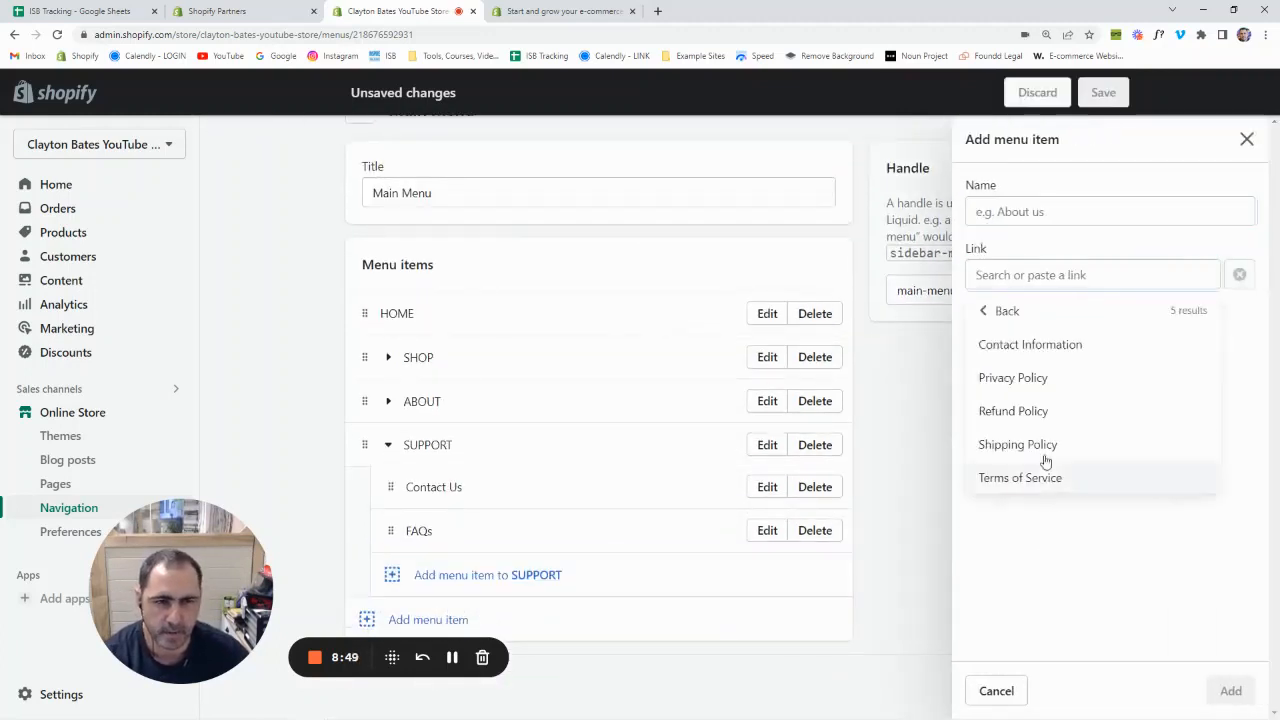
{"action": "left_click", "coordinate": [1005, 408]}
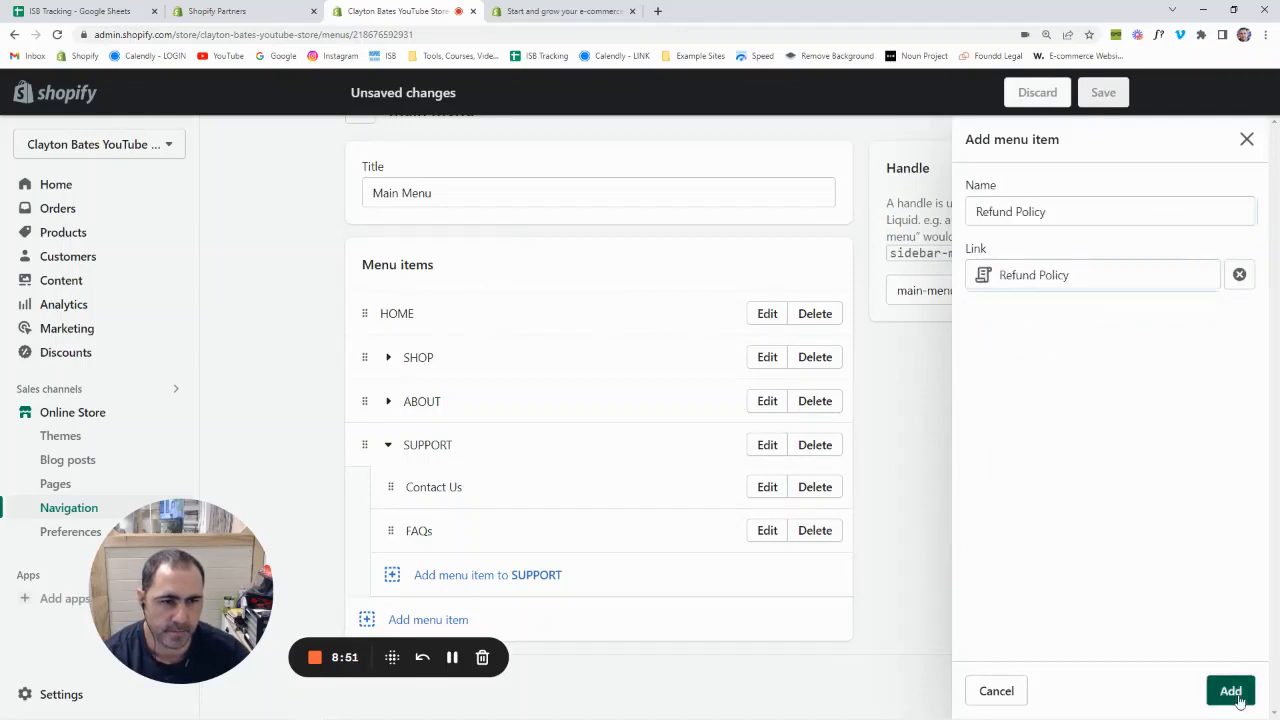
{"action": "left_click", "coordinate": [1230, 691]}
Add a submenu item under SUPPORT linked to the Shipping Policy and save the main menu
{"action": "left_click", "coordinate": [458, 614]}
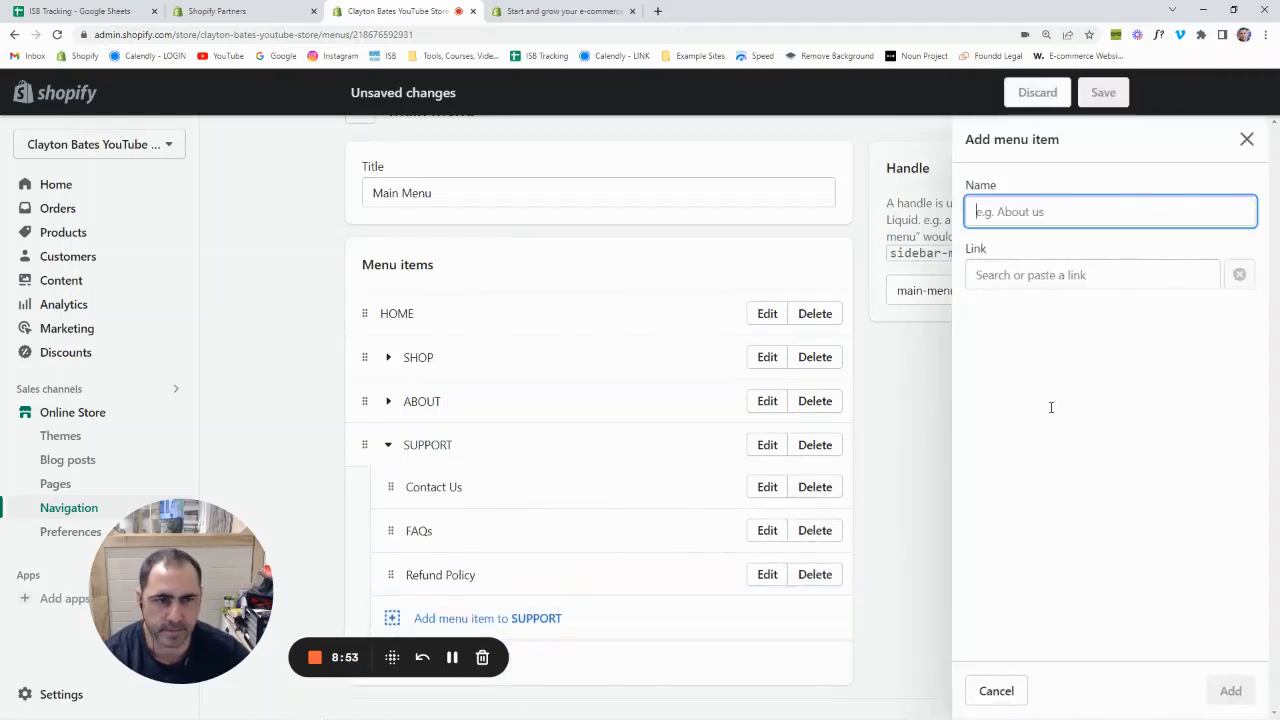
{"action": "key", "text": "Tab"}
{"action": "left_click", "coordinate": [1050, 537]}
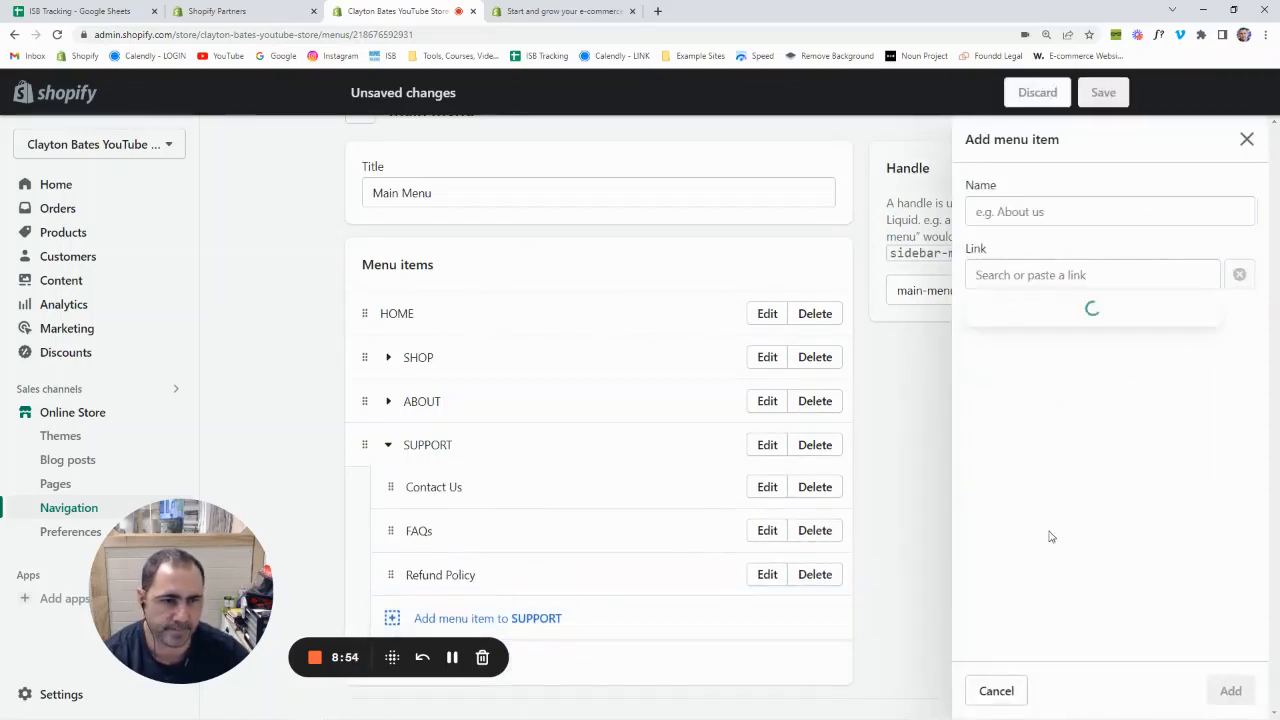
{"action": "left_click", "coordinate": [980, 310]}
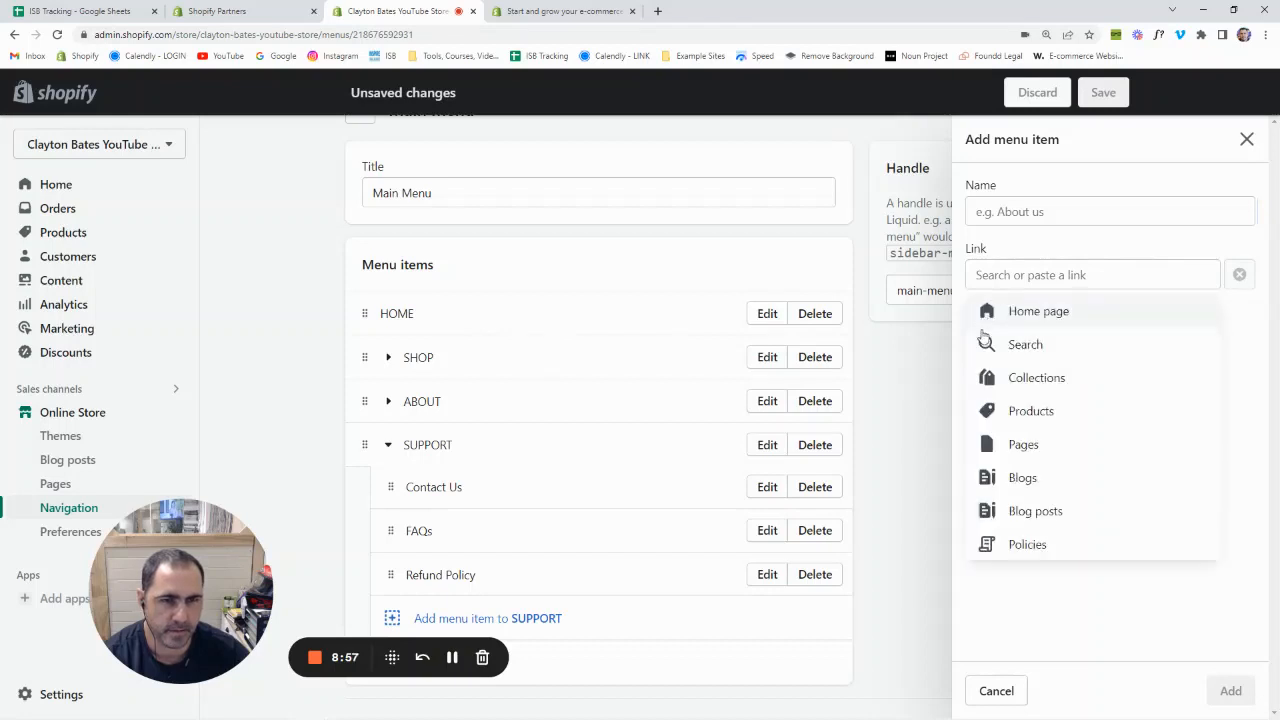
{"action": "left_click", "coordinate": [1038, 546]}
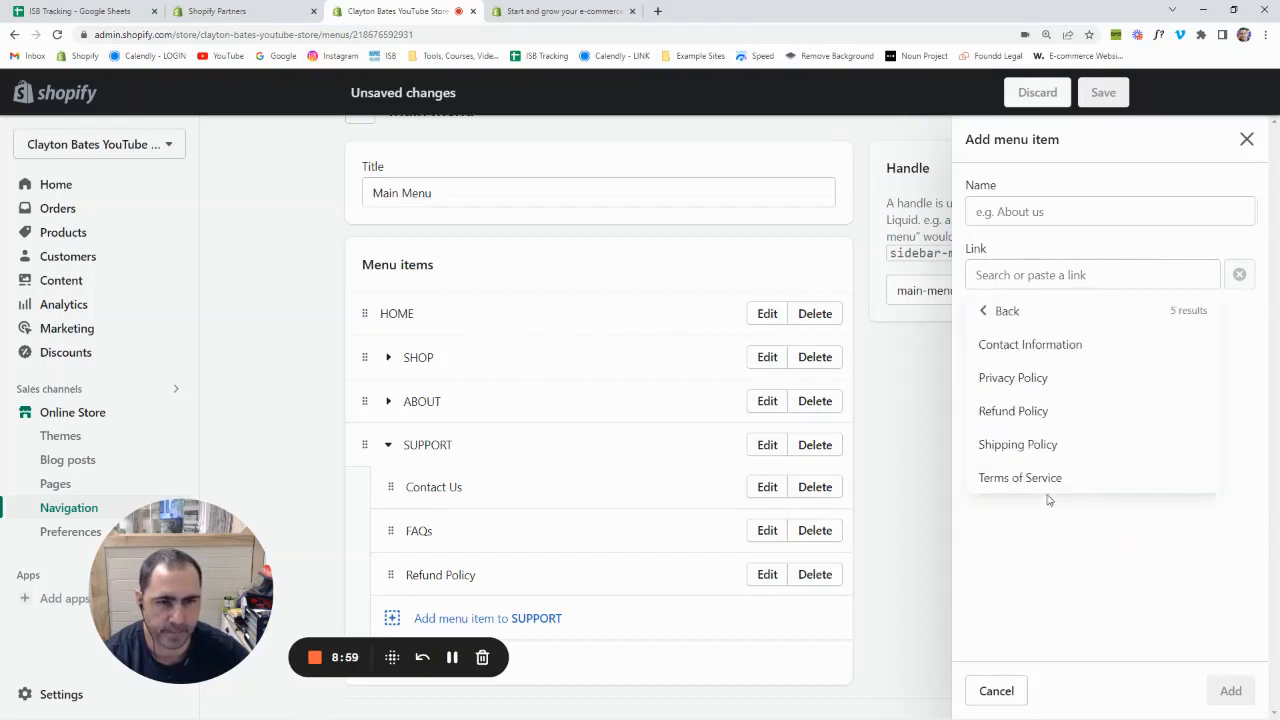
{"action": "left_click", "coordinate": [1040, 444]}
{"action": "left_click", "coordinate": [1230, 690]}
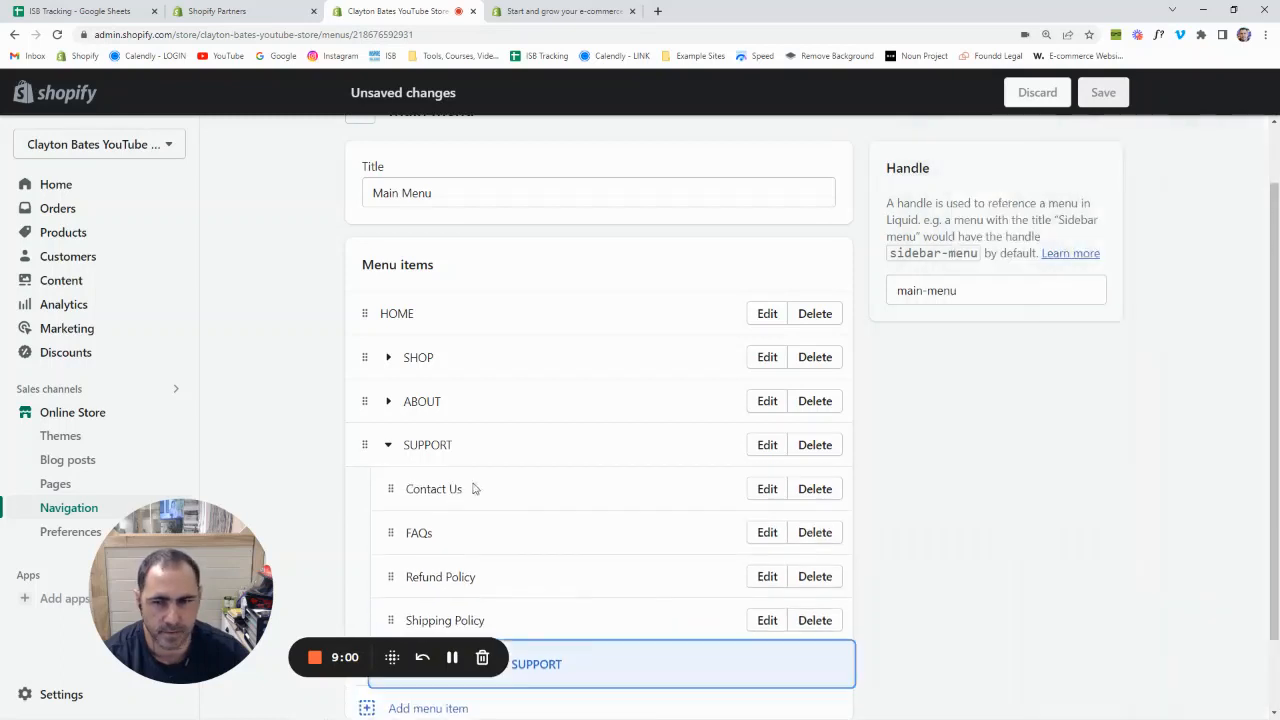
{"action": "left_click", "coordinate": [389, 446]}
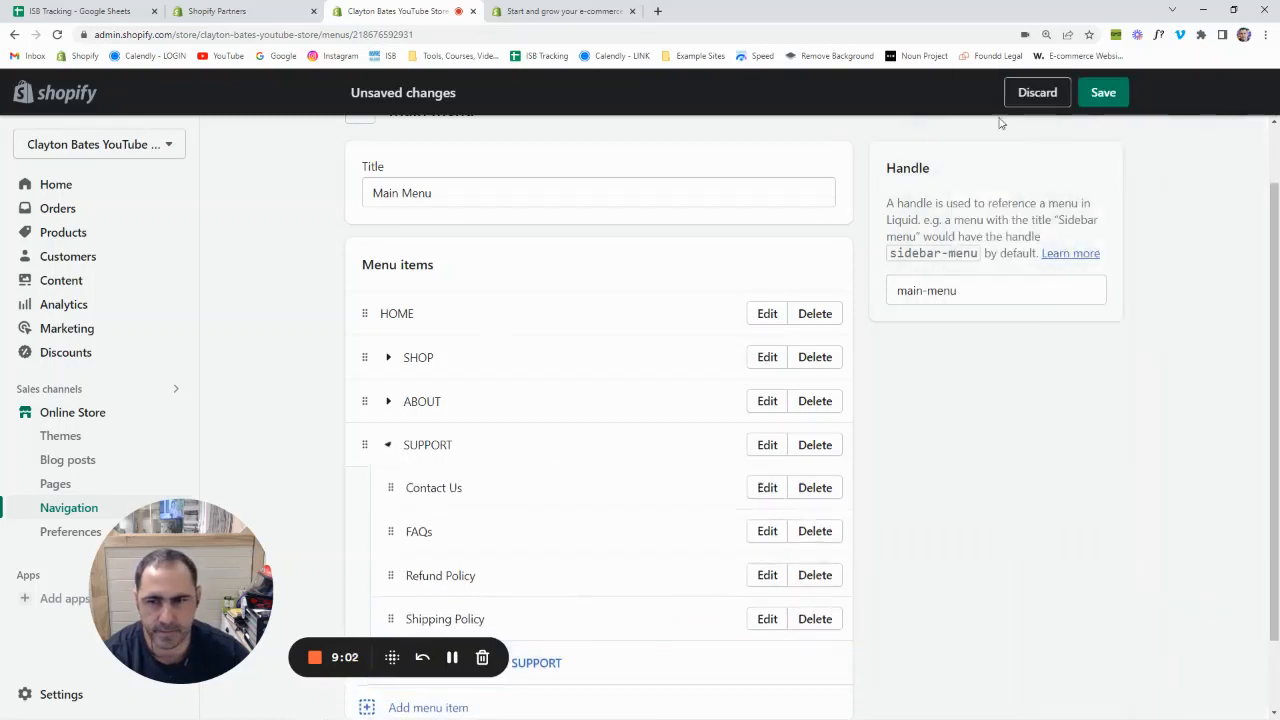
{"action": "left_click", "coordinate": [1110, 93]}
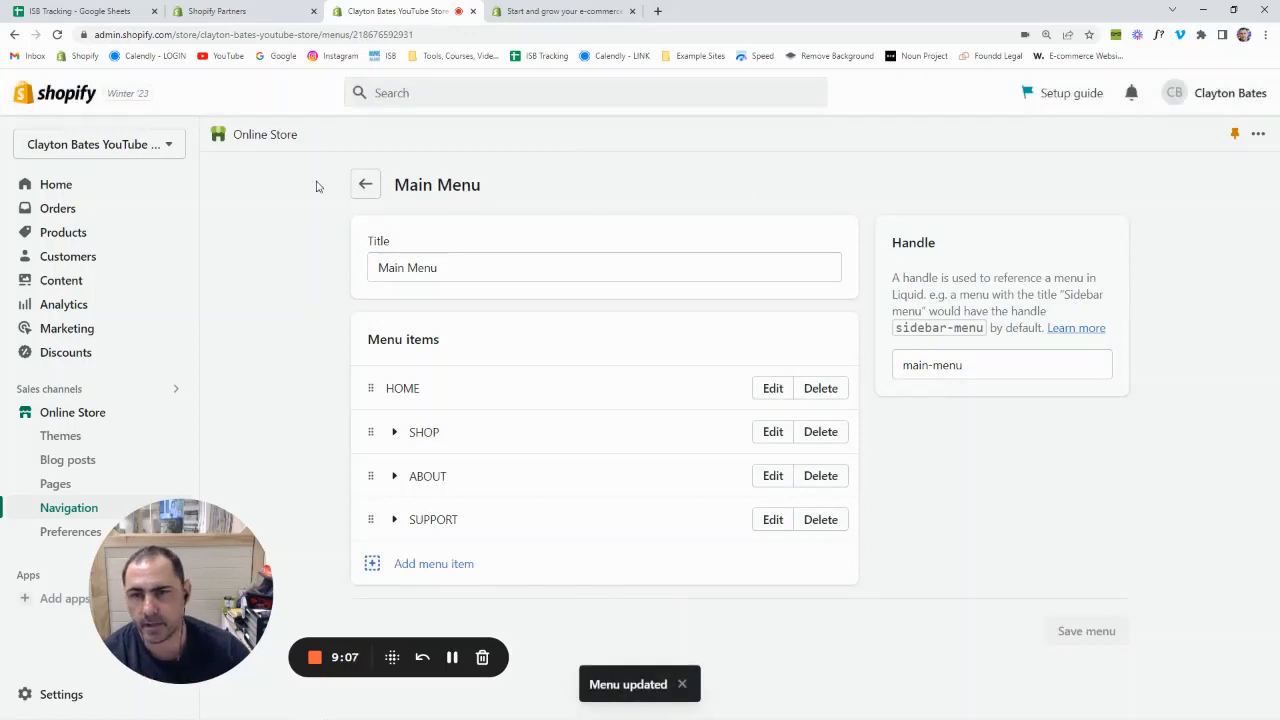
Return to the navigation overview and start a new menu titled "Information"
{"action": "left_click", "coordinate": [366, 186]}
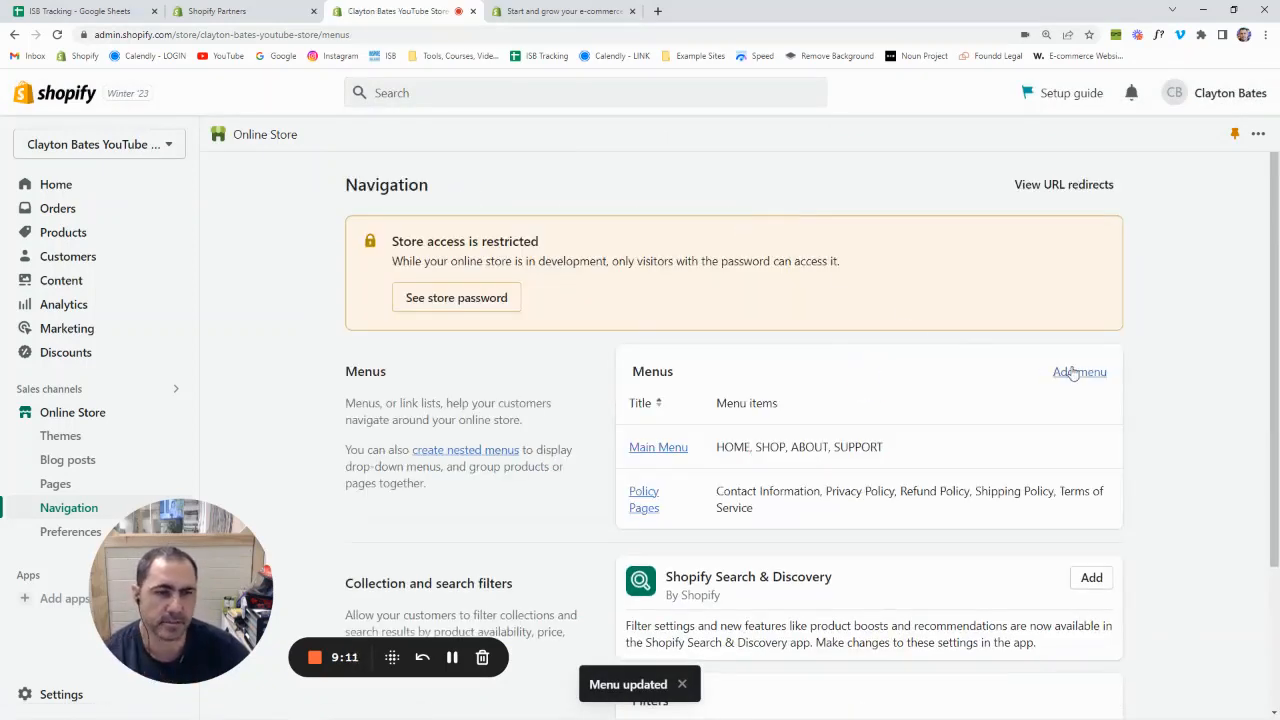
{"action": "left_click", "coordinate": [1075, 372]}
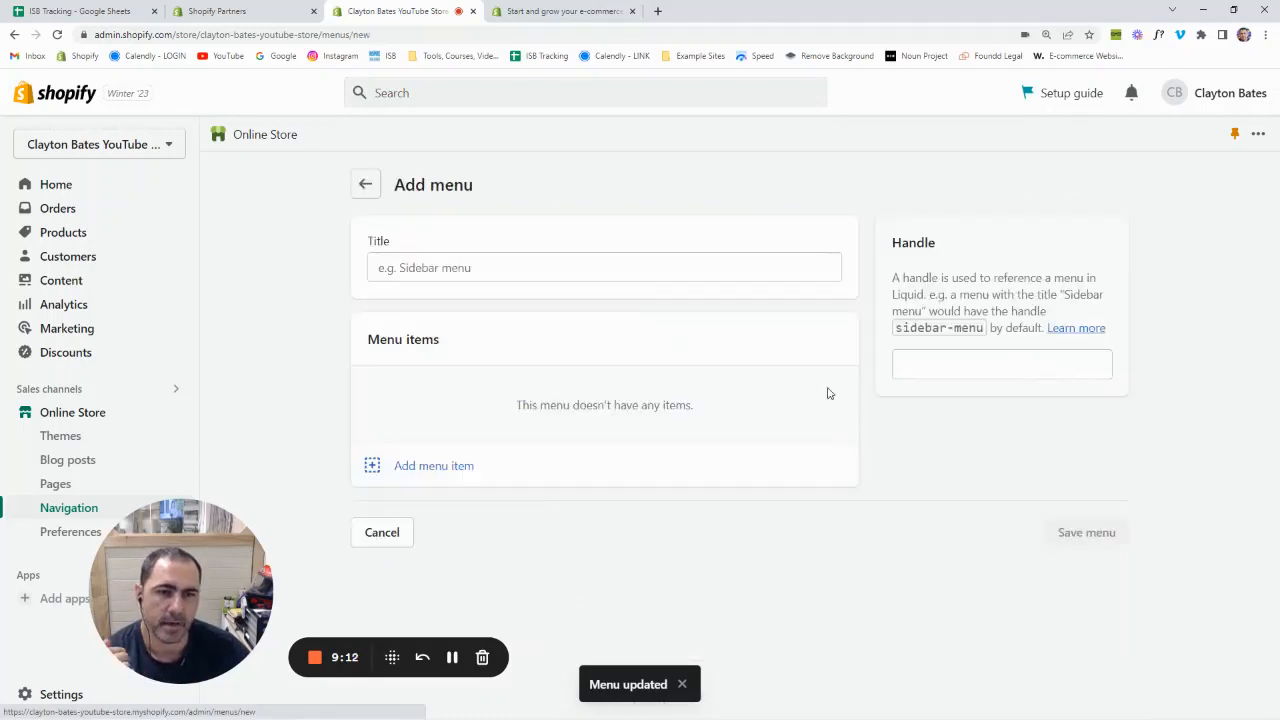
{"action": "left_click", "coordinate": [551, 272]}
{"action": "type", "text": "Infor"}
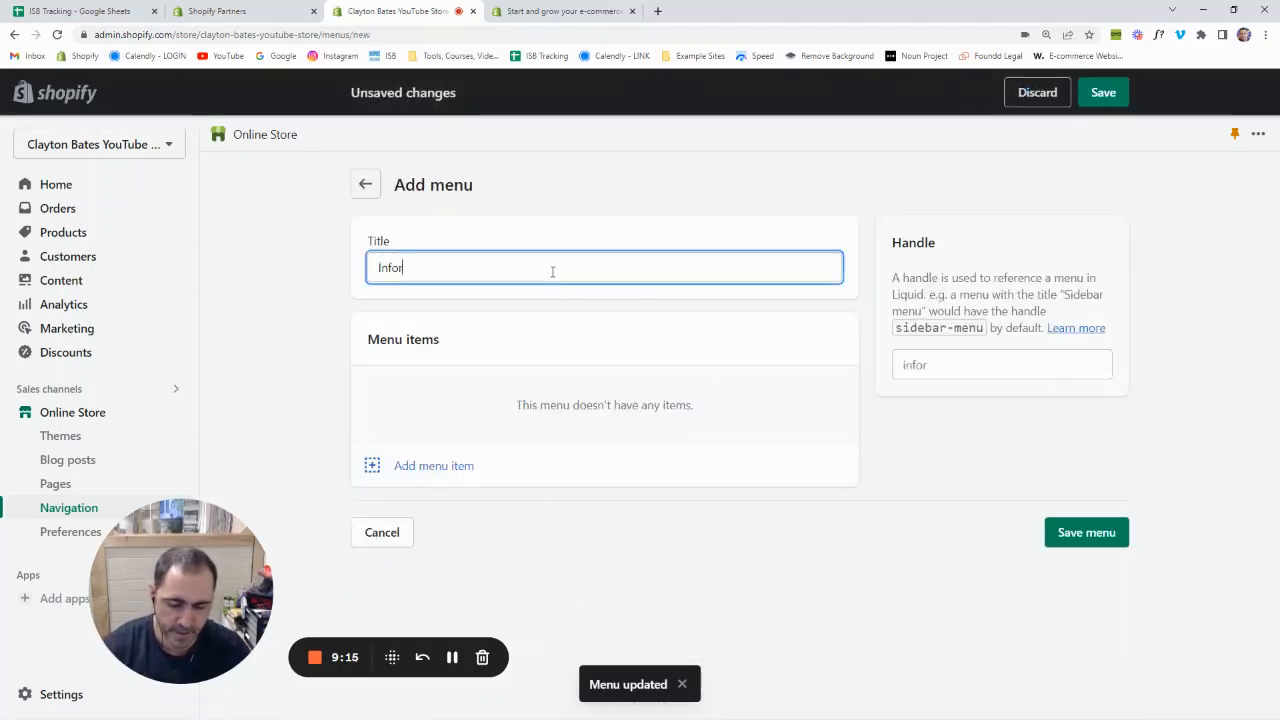
{"action": "type", "text": "mation"}
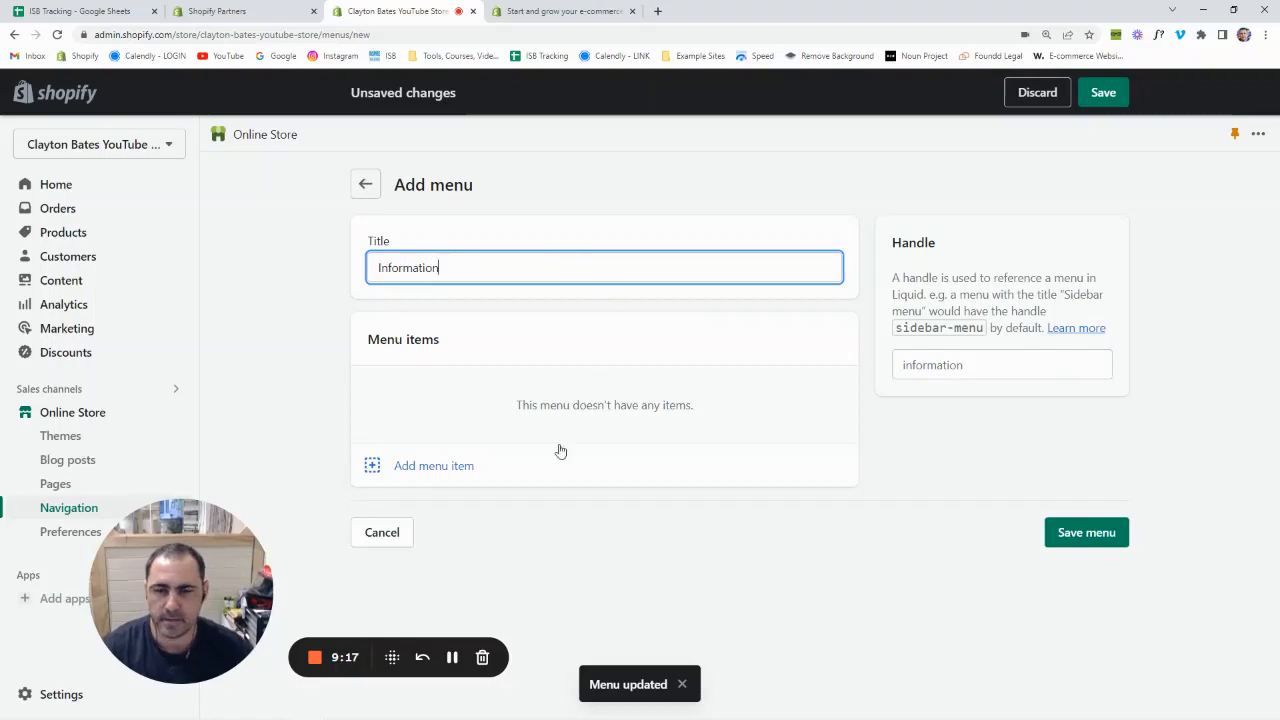
Add a menu item linked to the About Us page to the Information menu
{"action": "left_click", "coordinate": [465, 466]}
{"action": "left_click", "coordinate": [1090, 275]}
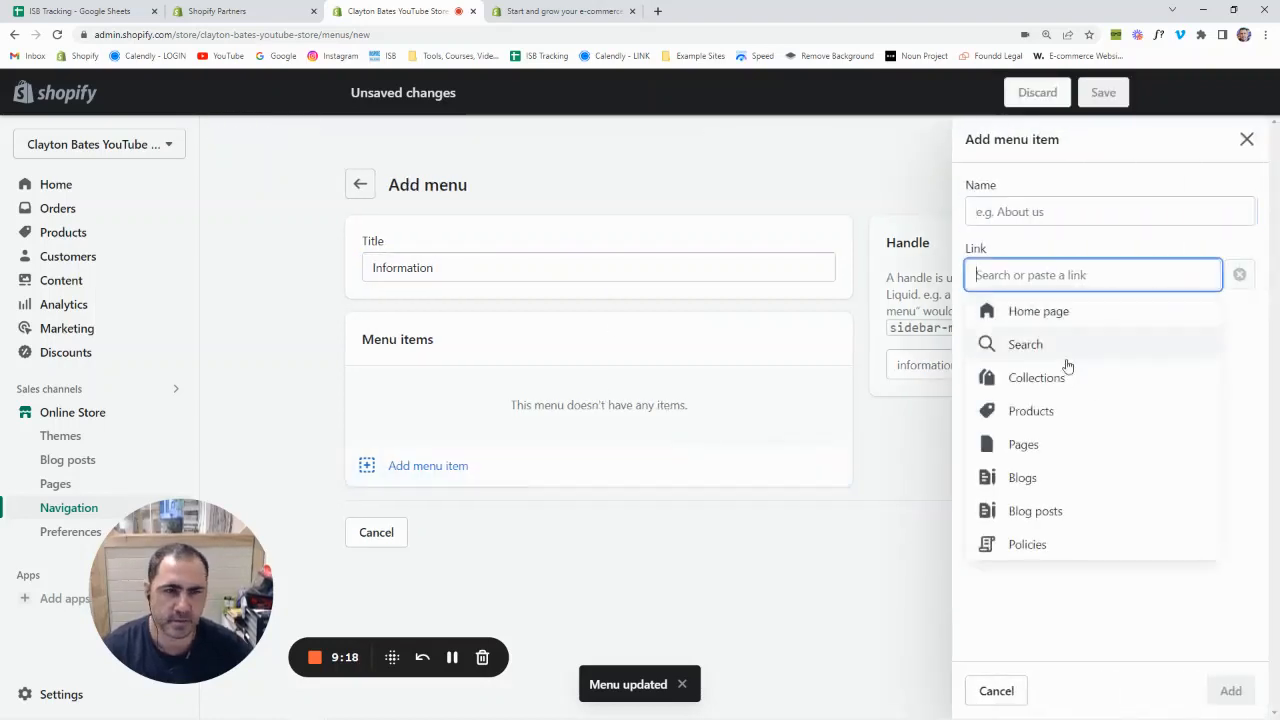
{"action": "left_click", "coordinate": [1040, 444]}
{"action": "left_click", "coordinate": [1002, 345]}
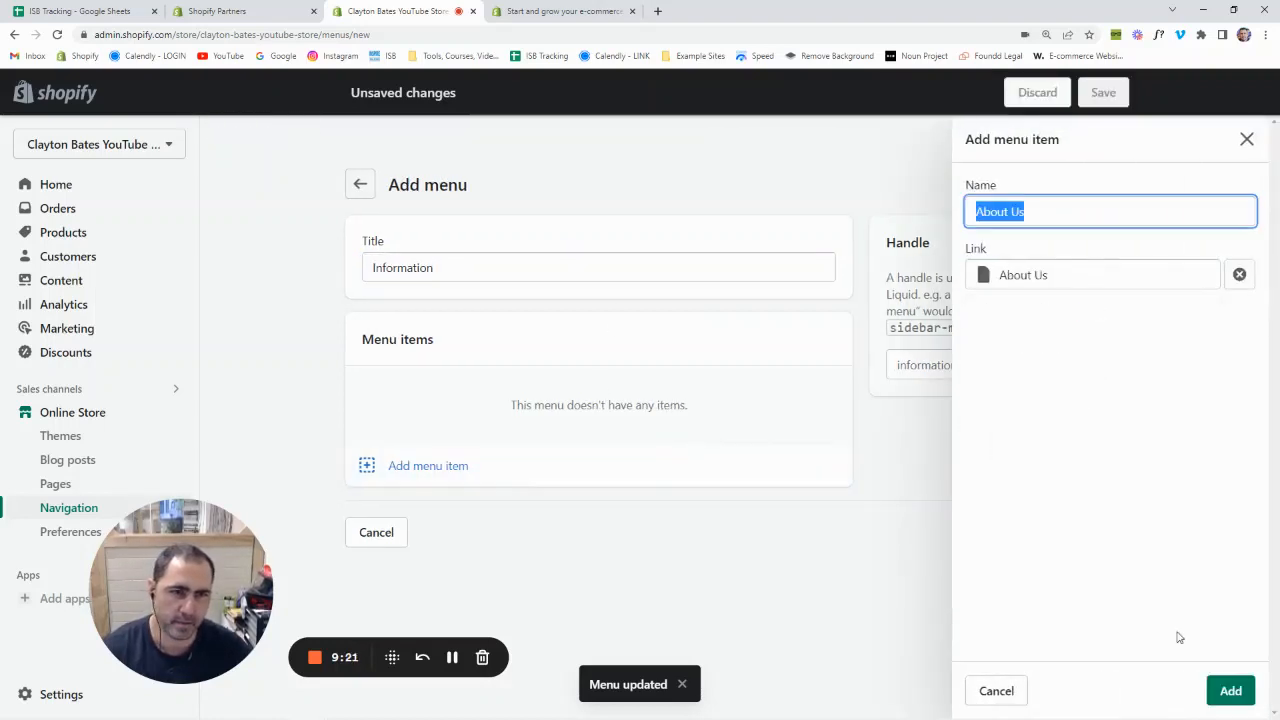
{"action": "left_click", "coordinate": [1229, 690]}
Add a menu item linked to the Contact Us page to the Information menu
{"action": "left_click", "coordinate": [426, 426]}
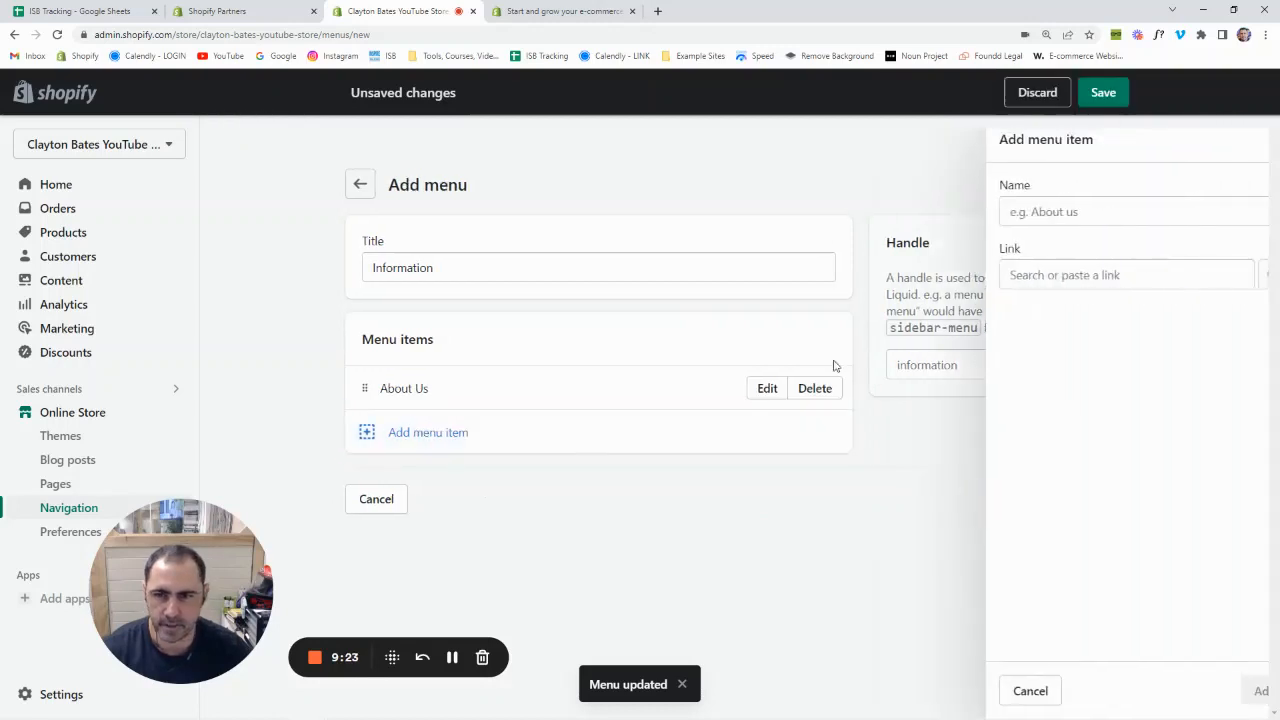
{"action": "key", "text": "Tab"}
{"action": "left_click", "coordinate": [1038, 445]}
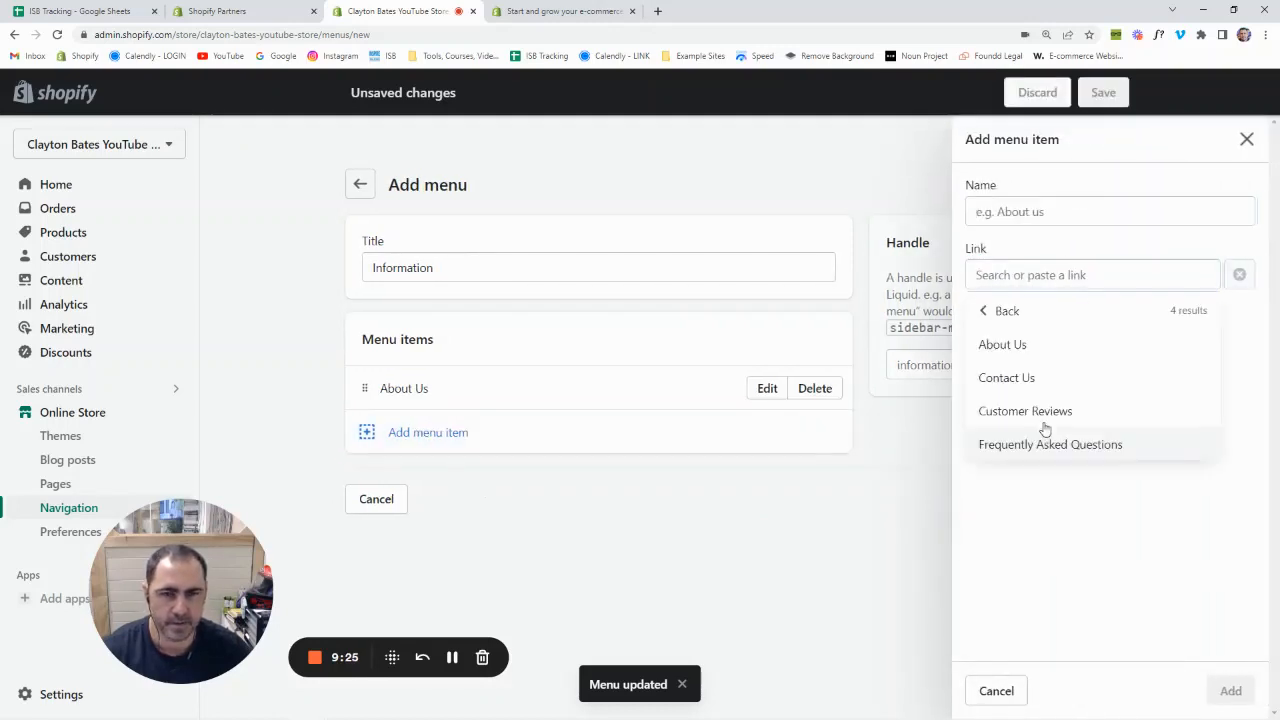
{"action": "left_click", "coordinate": [1034, 380]}
{"action": "left_click", "coordinate": [1231, 691]}
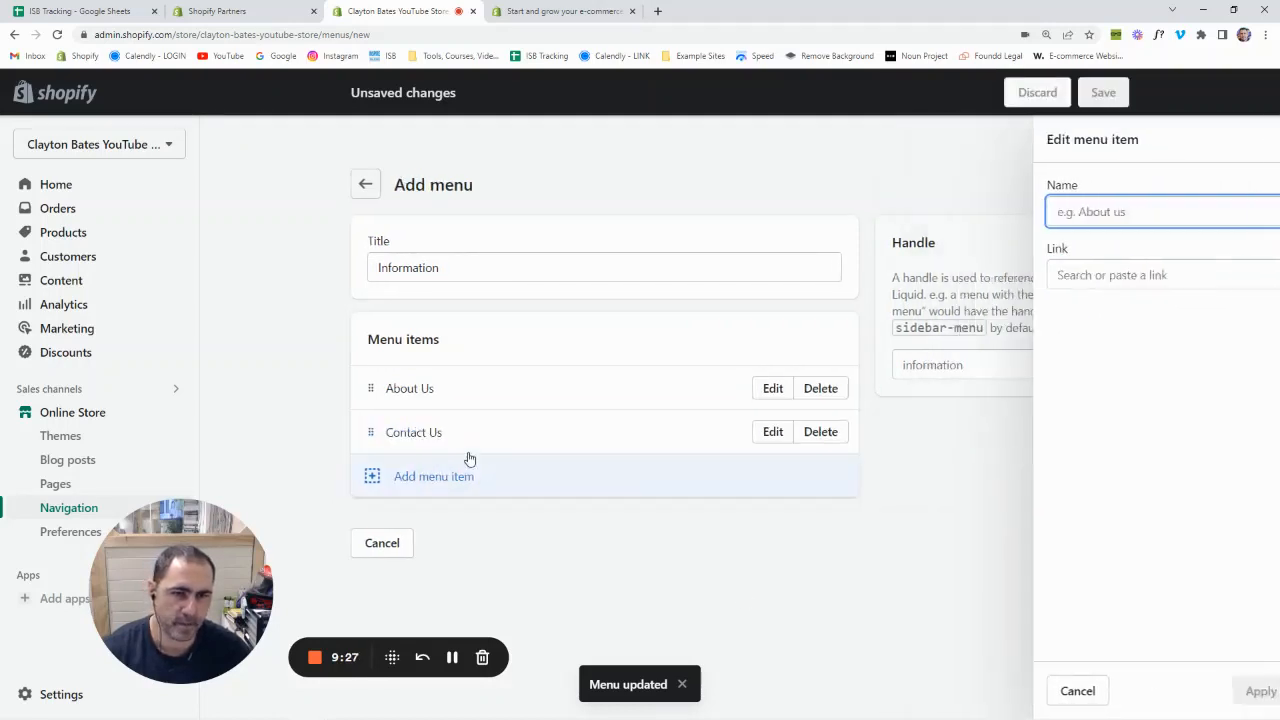
Add an Information menu item linked to the Frequently Asked Questions page and name it "FAQs"
{"action": "left_click", "coordinate": [452, 476]}
{"action": "left_click", "coordinate": [1006, 280]}
{"action": "left_click", "coordinate": [1050, 449]}
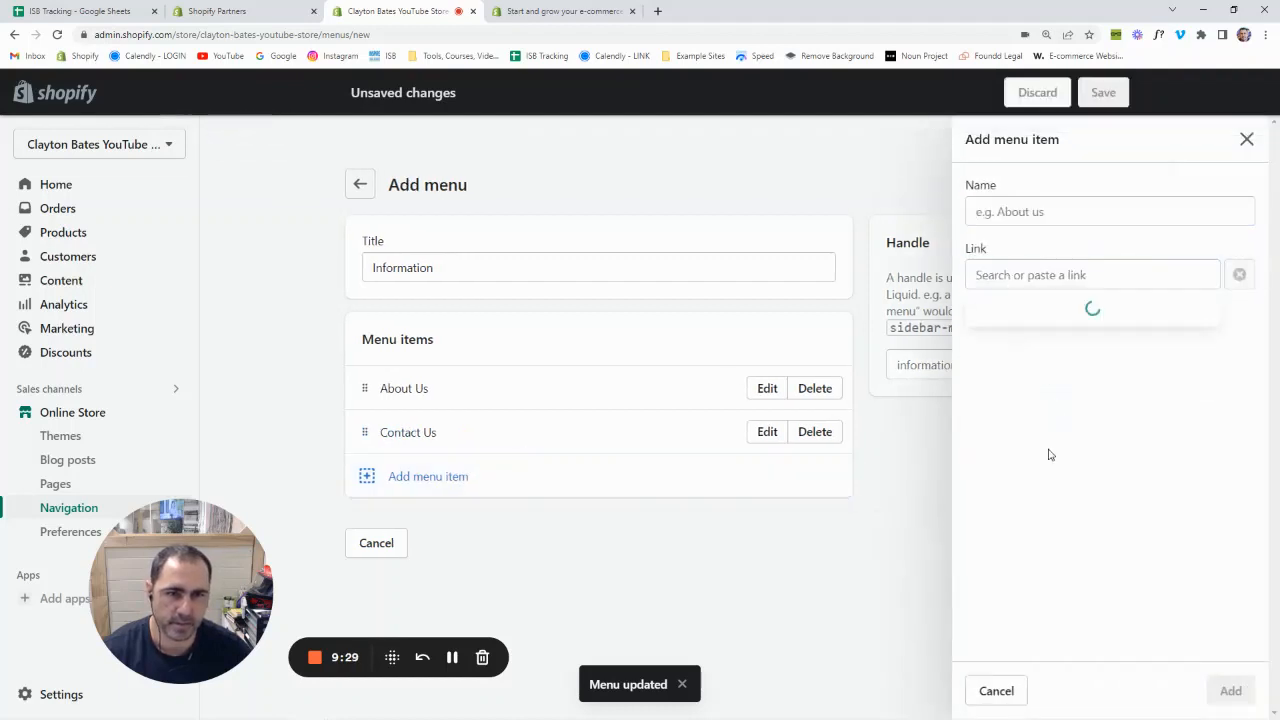
{"action": "left_click", "coordinate": [1050, 444]}
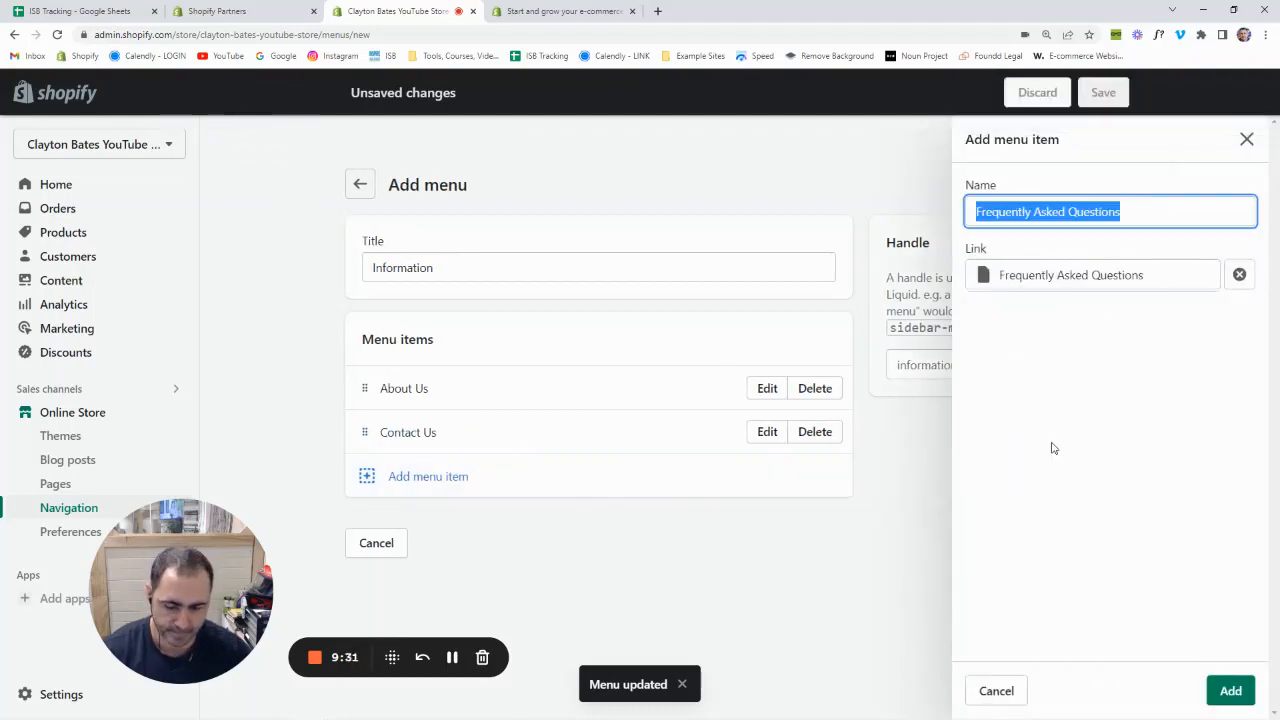
{"action": "type", "text": "FAQs"}
{"action": "left_click", "coordinate": [1230, 690]}
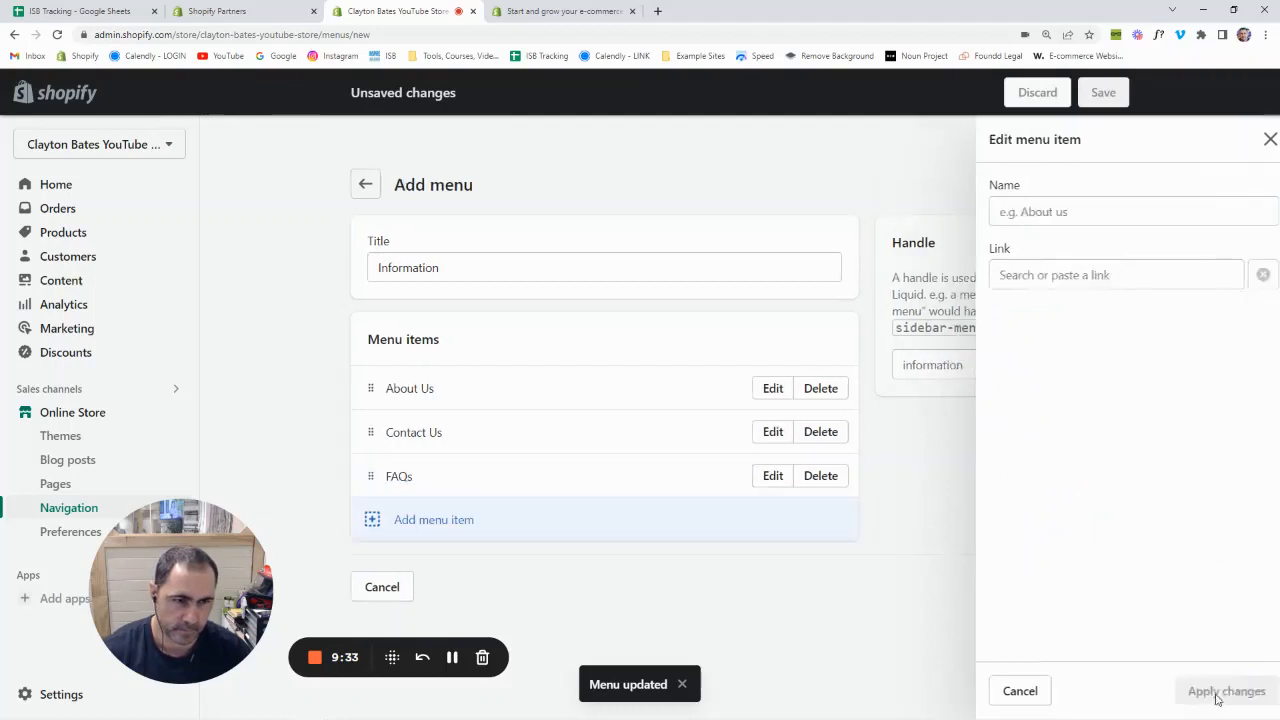
Add an item linked to the Customer Reviews page, shorten its name to "Reviews", and save the Information menu
{"action": "left_click", "coordinate": [435, 520]}
{"action": "left_click", "coordinate": [1100, 280]}
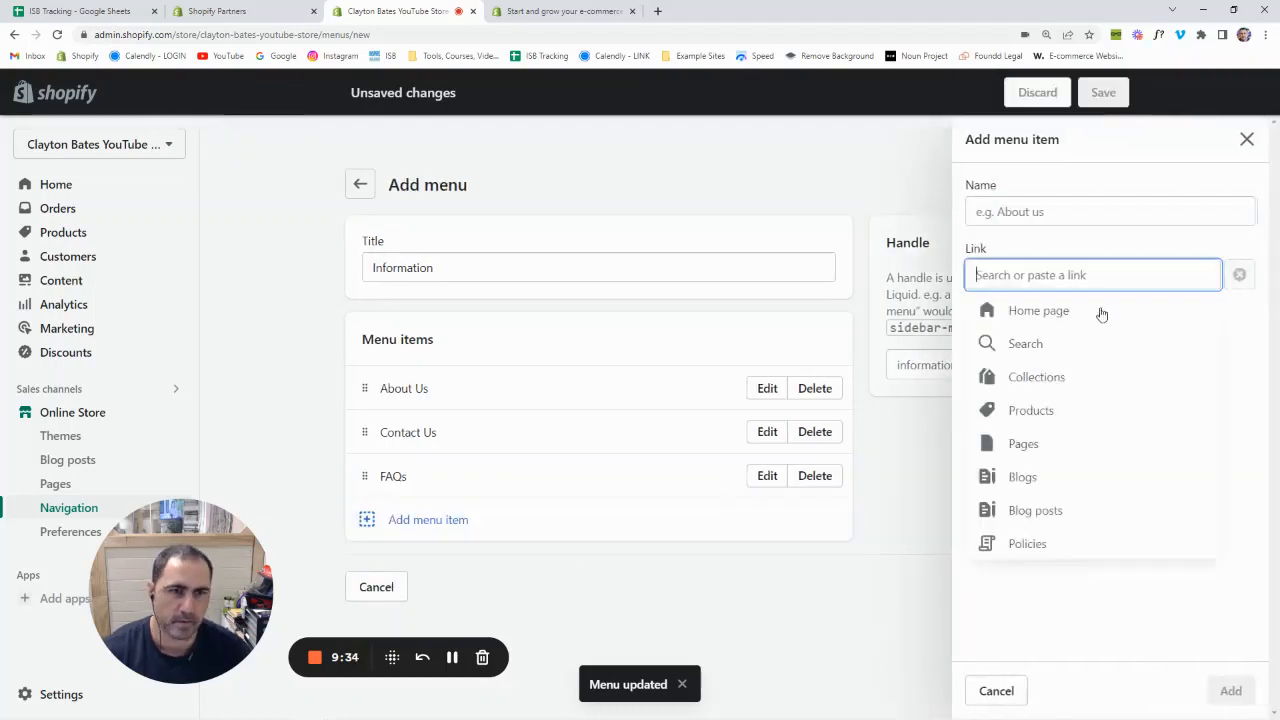
{"action": "left_click", "coordinate": [1057, 455]}
{"action": "left_click", "coordinate": [1050, 412]}
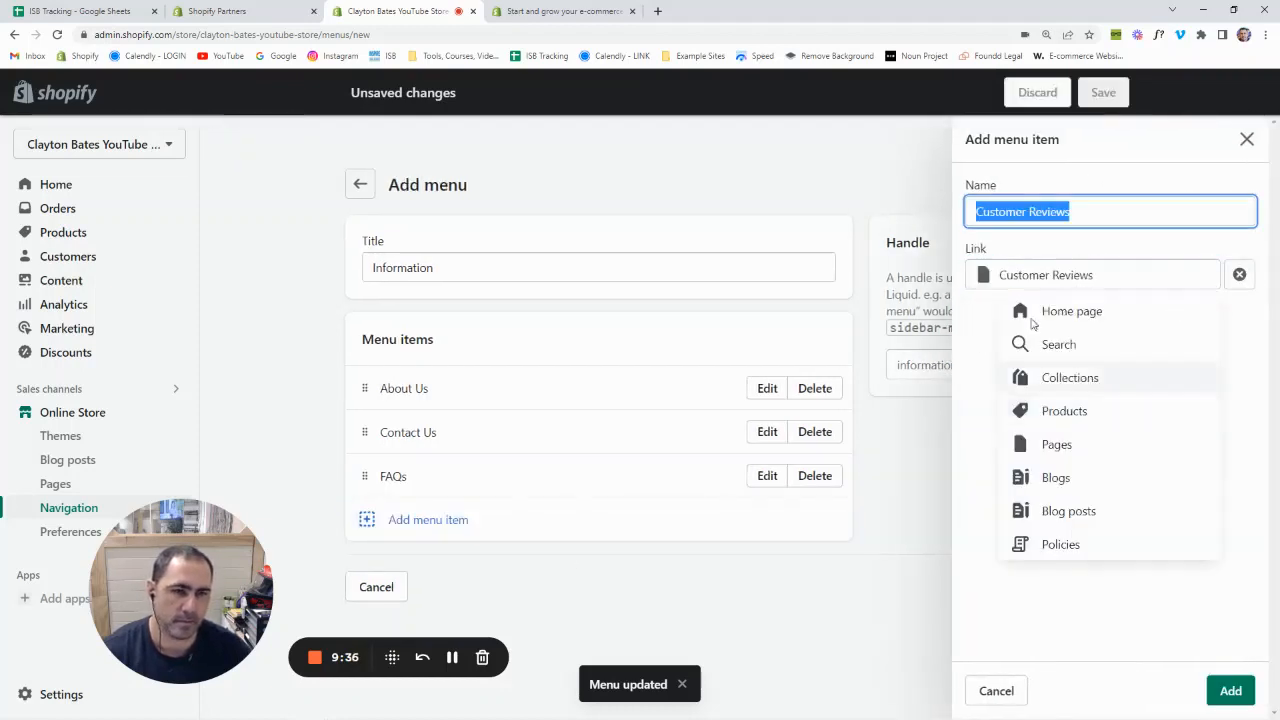
{"action": "left_click", "coordinate": [1033, 211]}
{"action": "left_click_drag", "start_coordinate": [1031, 211], "coordinate": [890, 216]}
{"action": "key", "text": "BackSpace"}
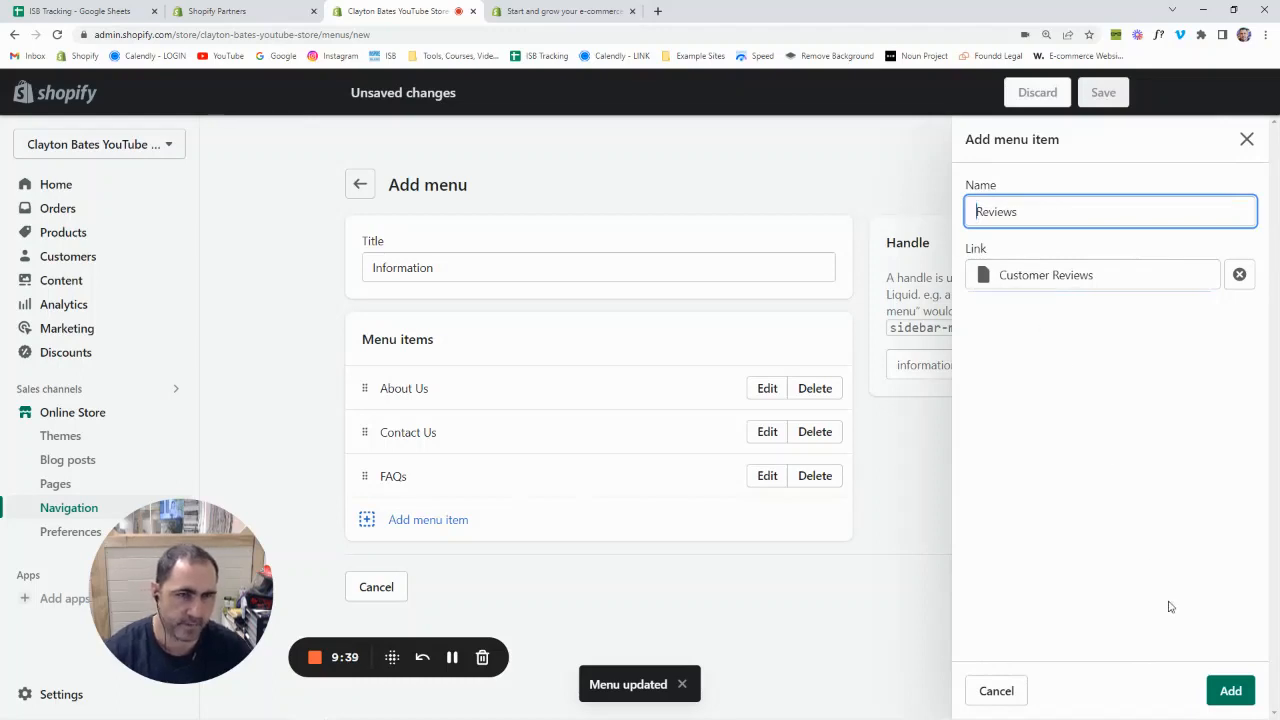
{"action": "left_click", "coordinate": [1230, 690]}
{"action": "left_click", "coordinate": [1104, 92]}
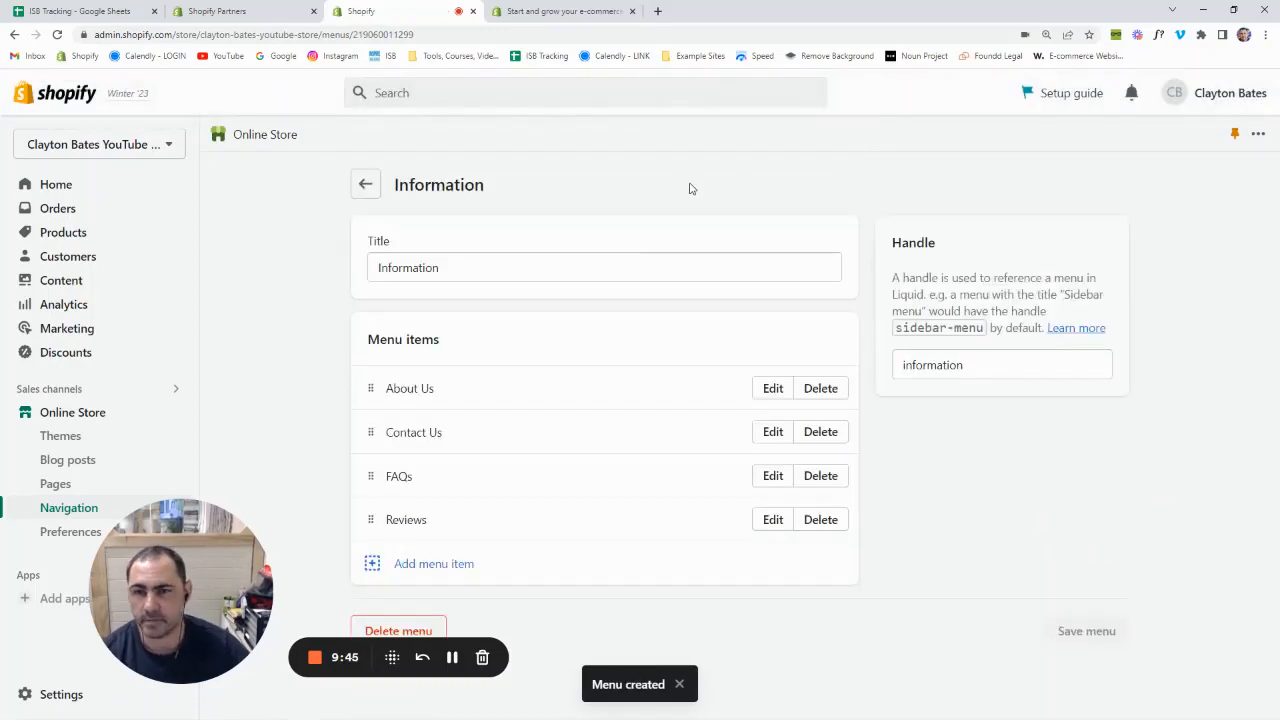
Return to the navigation overview and start another menu titled "Shop Here"
{"action": "left_click", "coordinate": [365, 186]}
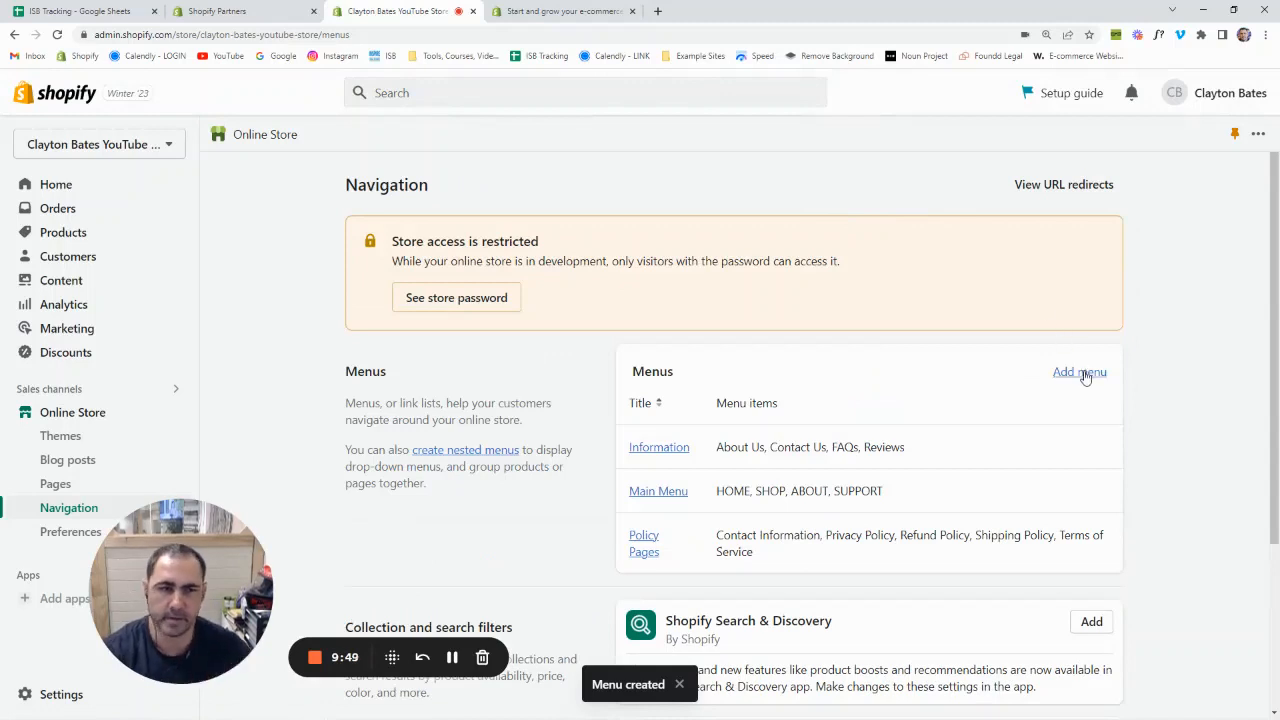
{"action": "left_click", "coordinate": [1080, 372]}
{"action": "left_click", "coordinate": [385, 267]}
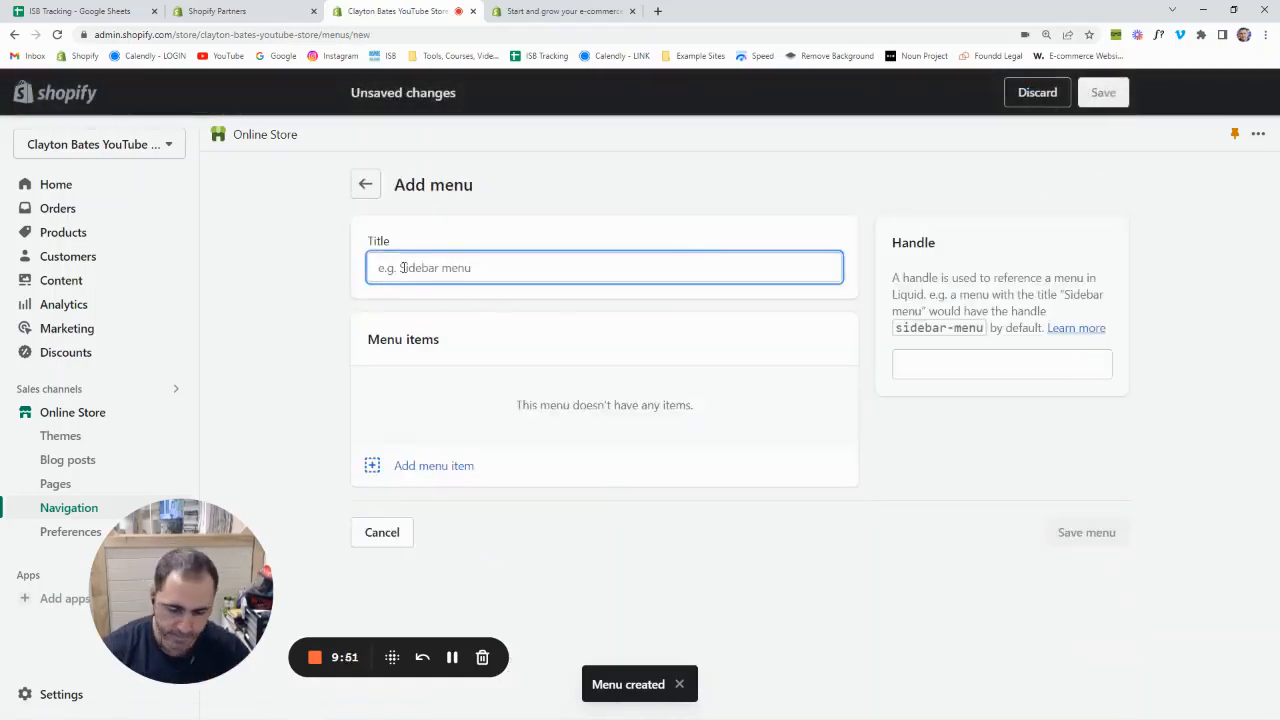
{"action": "type", "text": "Shop Here"}
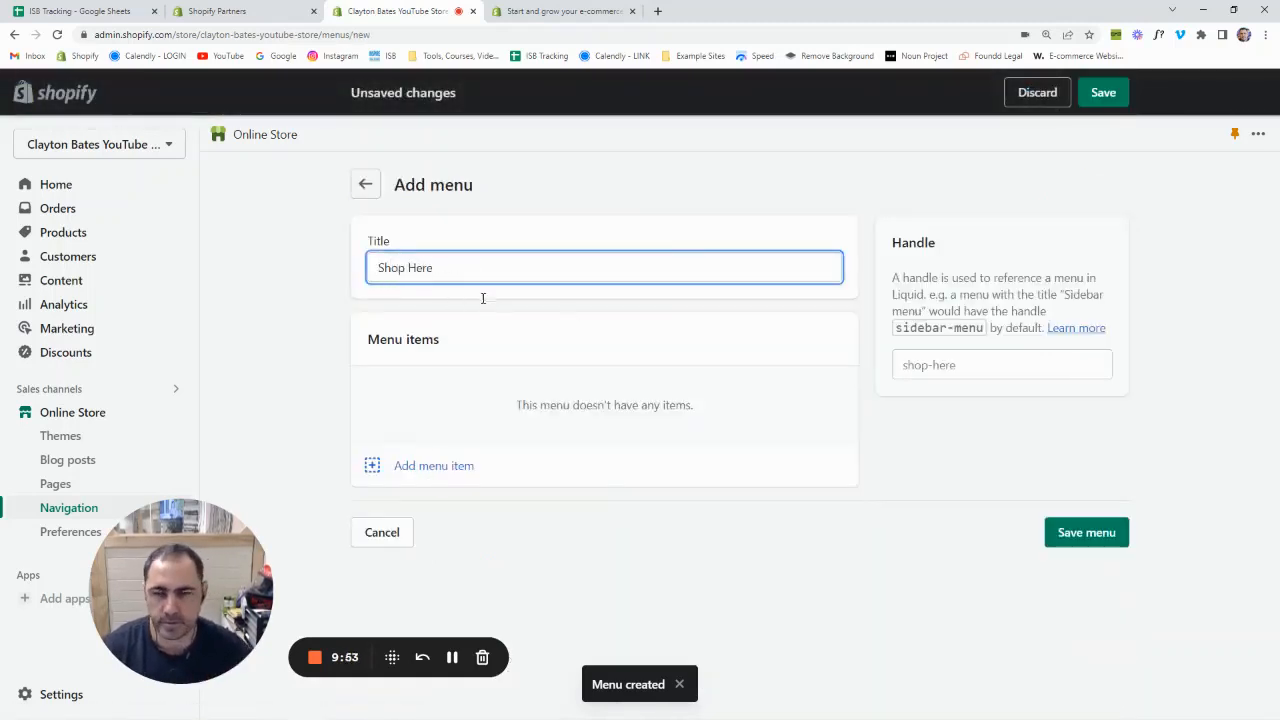
Add a menu item linked to the All Products collection and save the Shop Here menu
{"action": "left_click", "coordinate": [486, 465]}
{"action": "left_click", "coordinate": [1108, 274]}
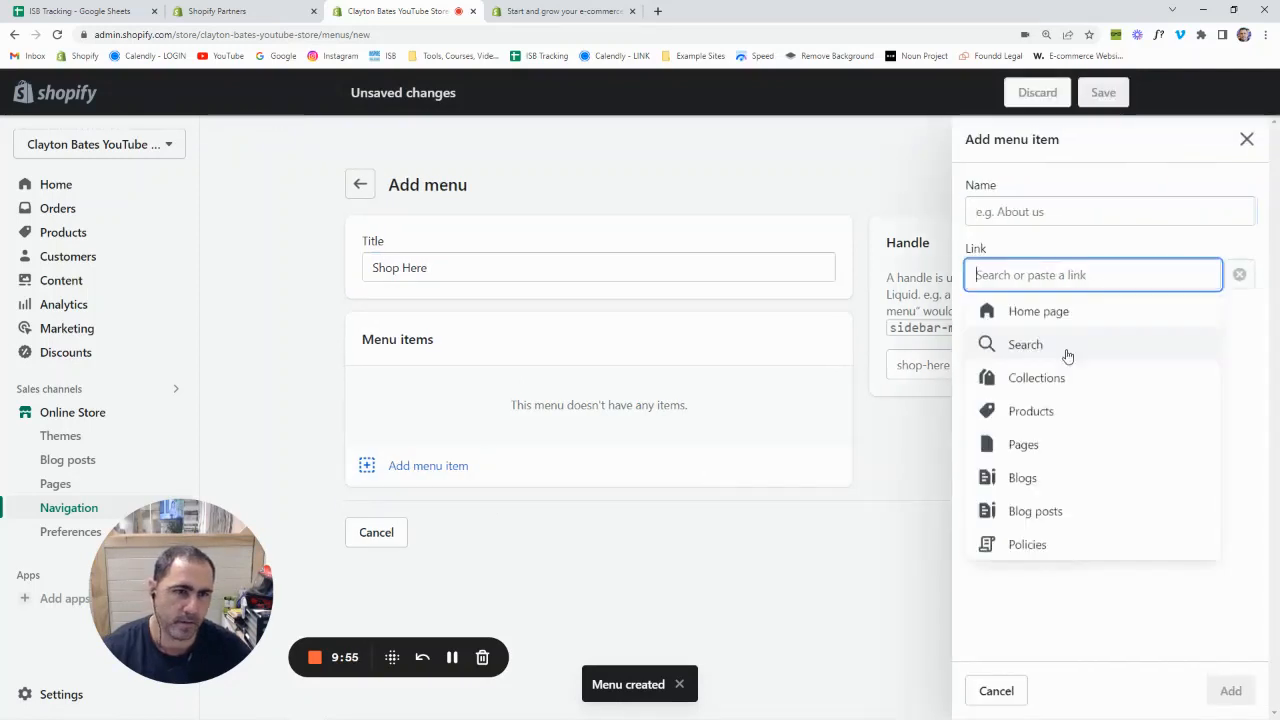
{"action": "left_click", "coordinate": [1060, 378]}
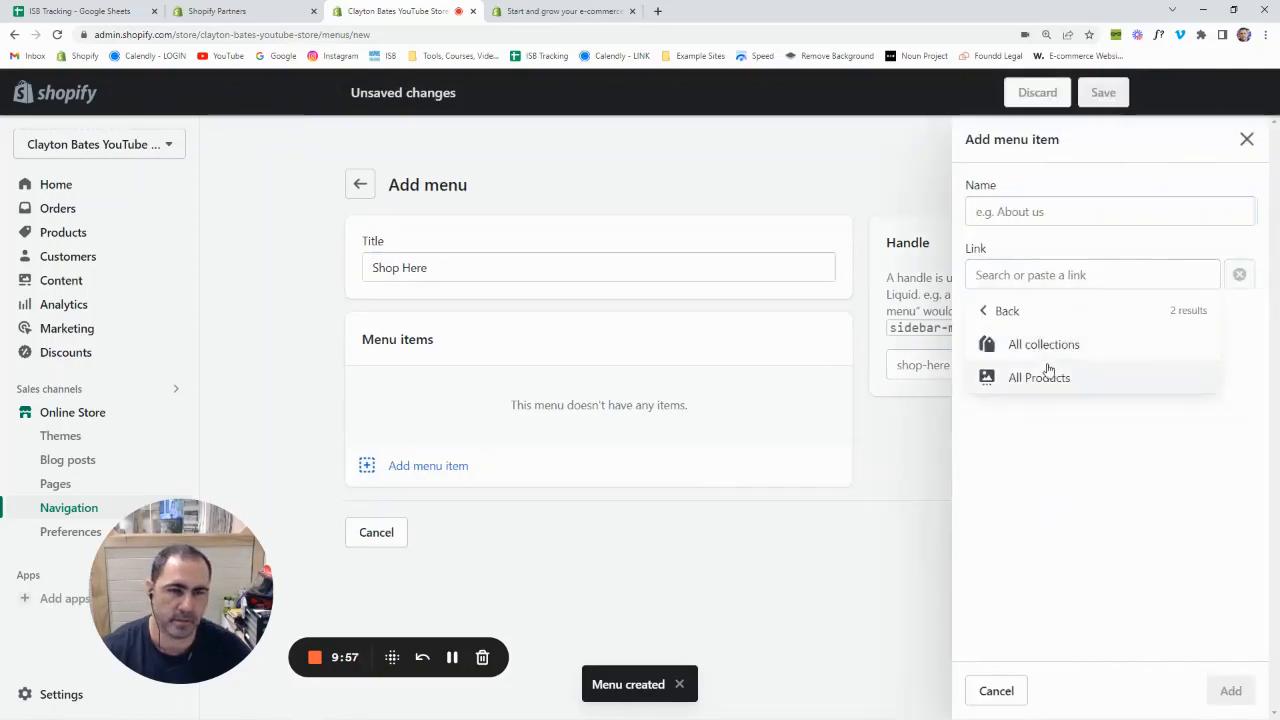
{"action": "left_click", "coordinate": [1049, 383]}
{"action": "key", "text": "Return"}
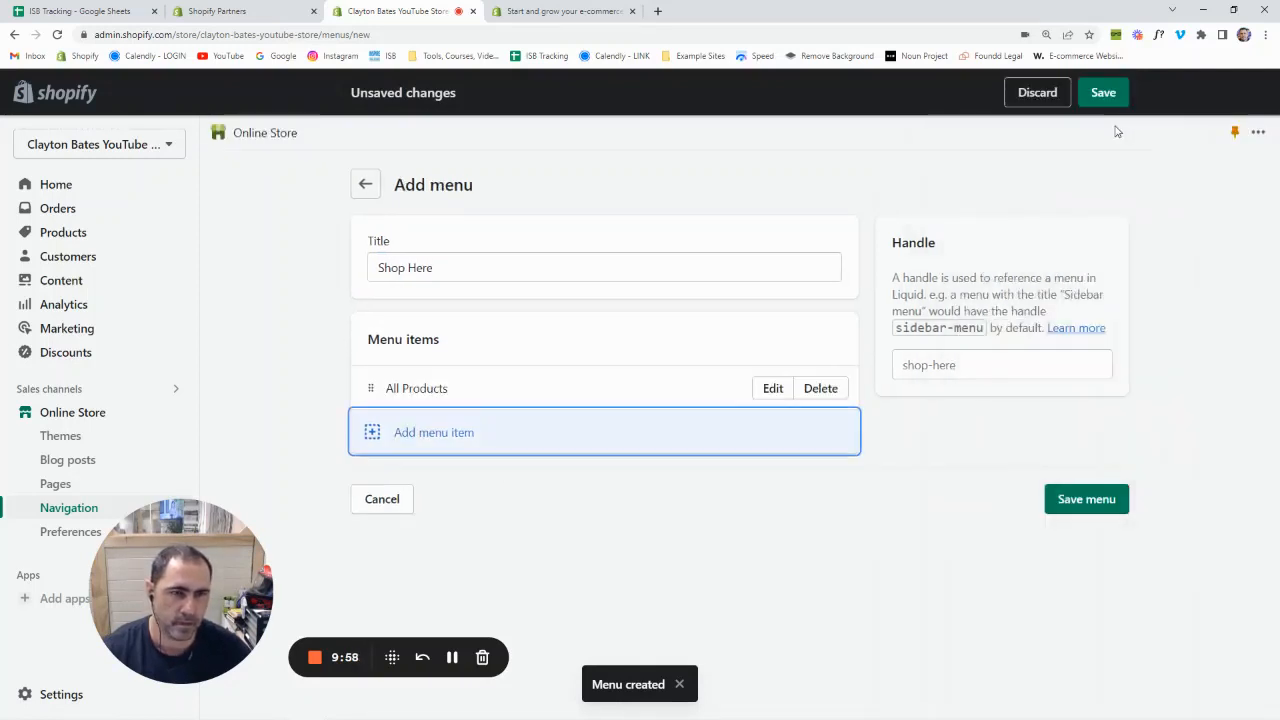
{"action": "left_click", "coordinate": [1103, 92]}
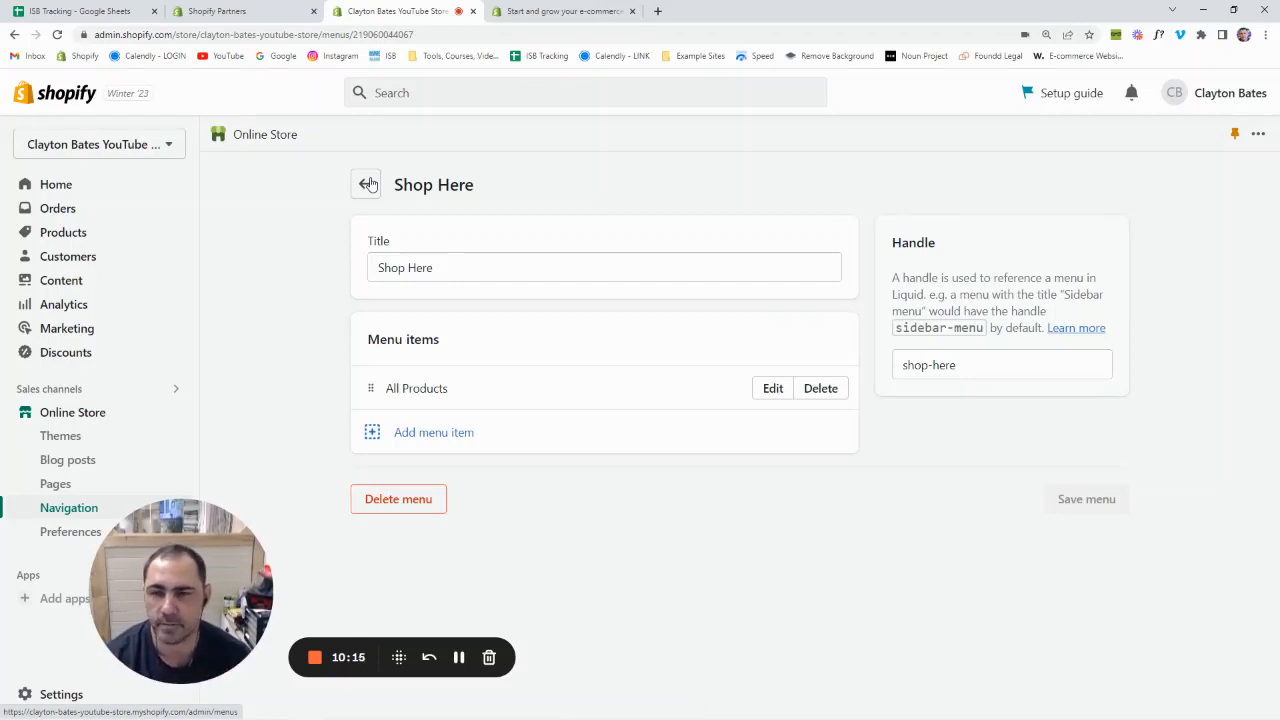
Go to the store's themes and open the current Dawn theme for customization
{"action": "left_click", "coordinate": [120, 437]}
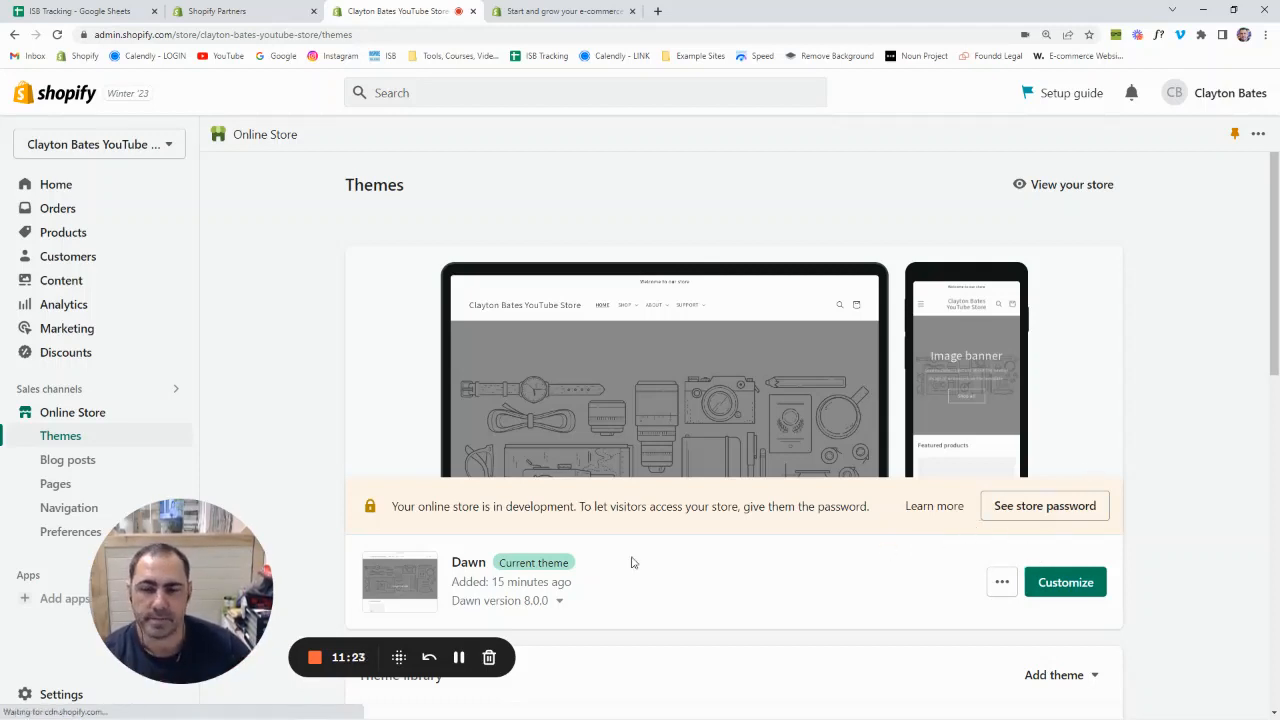
{"action": "left_click", "coordinate": [1075, 590]}
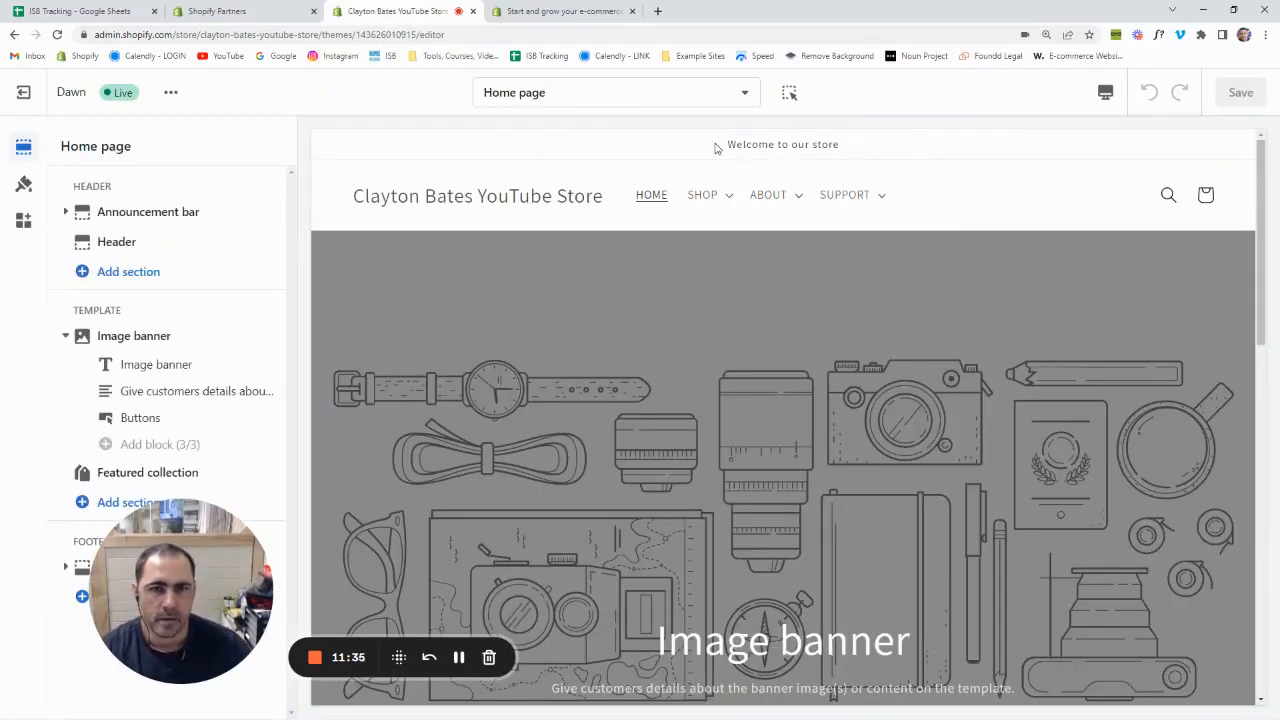
{"action": "left_click_drag", "start_coordinate": [871, 146], "coordinate": [715, 149]}
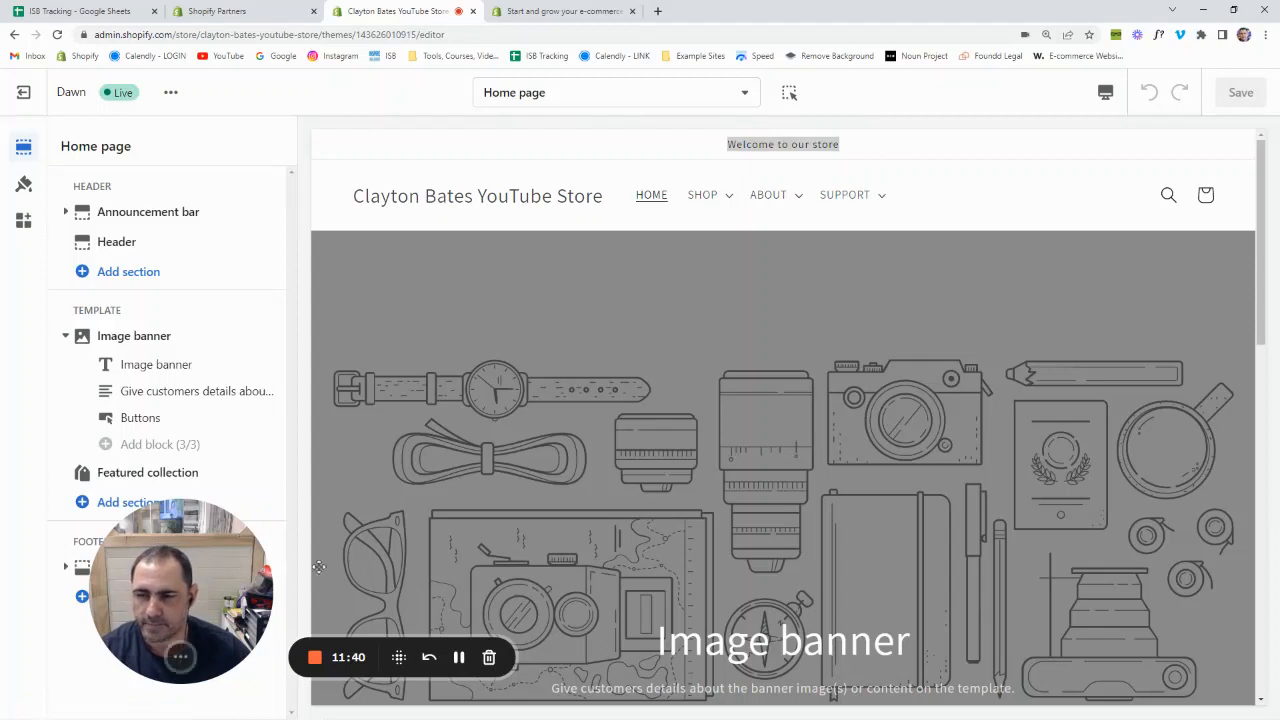
{"action": "left_click_drag", "start_coordinate": [407, 567], "coordinate": [527, 547]}
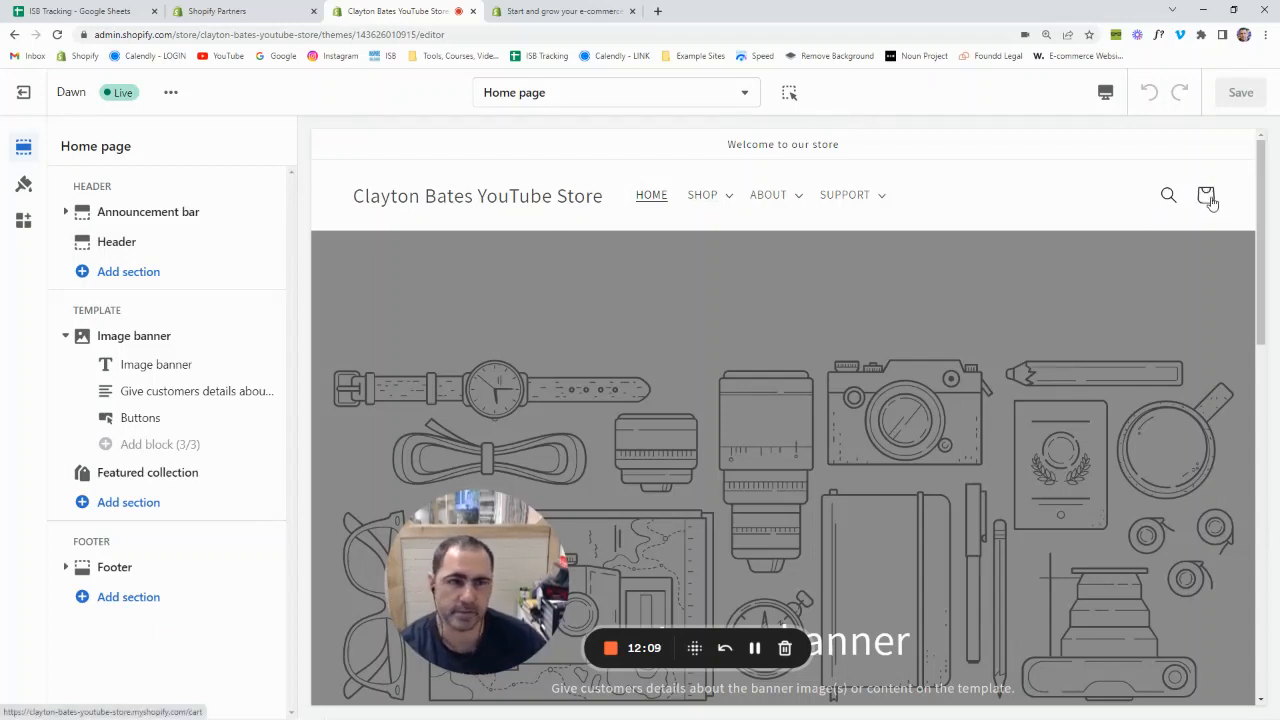
{"action": "left_click_drag", "start_coordinate": [866, 152], "coordinate": [727, 148]}
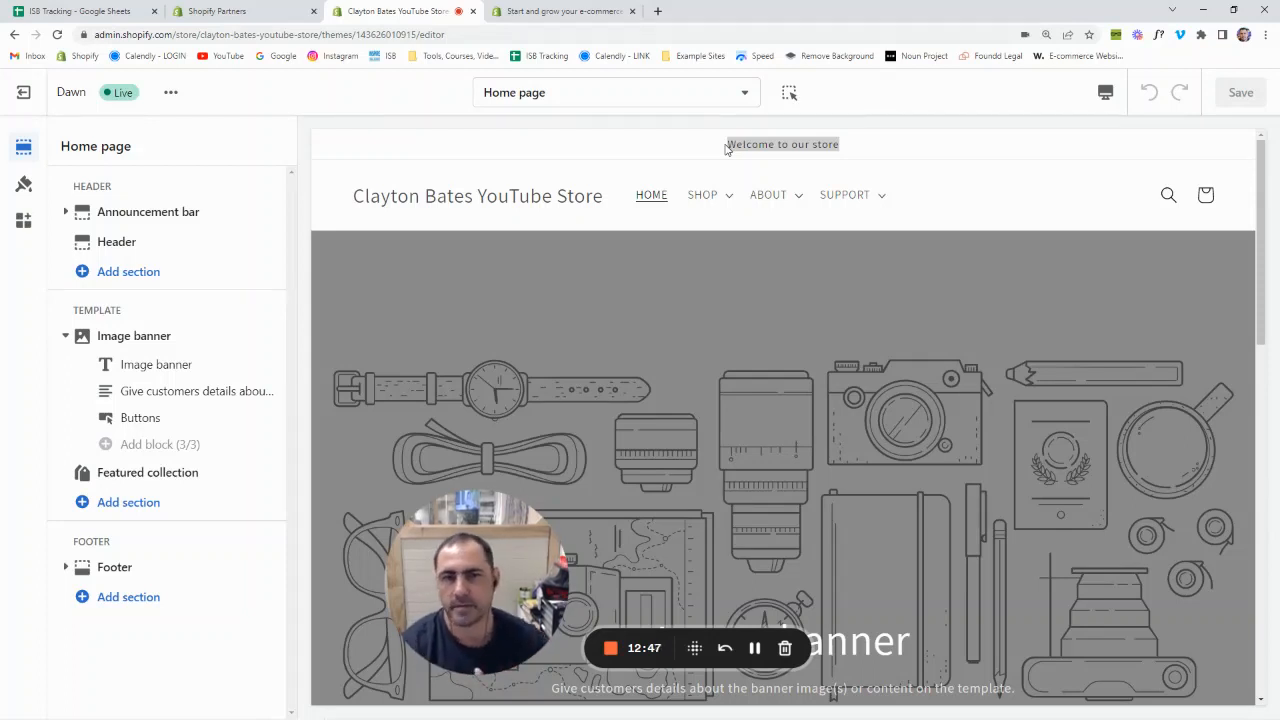
{"action": "left_click", "coordinate": [793, 149]}
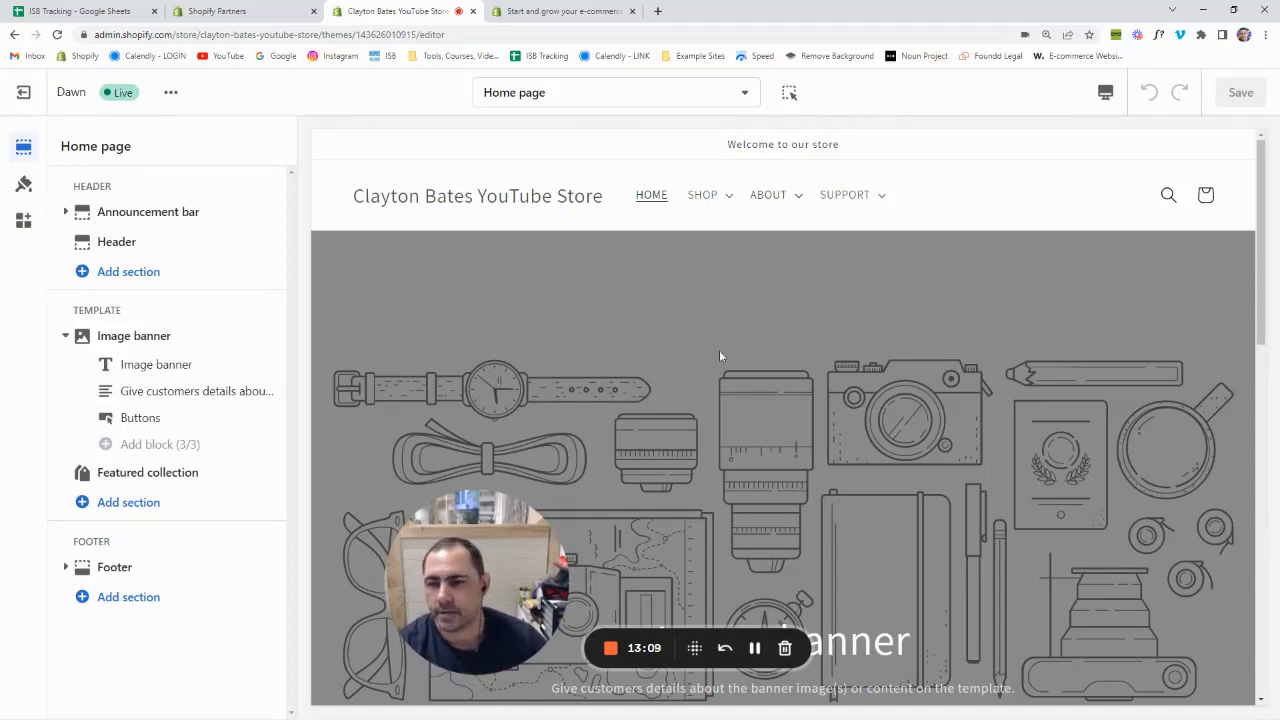
Remove the Featured collection section from the home page template
{"action": "scroll", "coordinate": [975, 316], "scroll_direction": "down", "scroll_amount": 2}
{"action": "scroll", "coordinate": [975, 316], "scroll_direction": "down", "scroll_amount": 5}
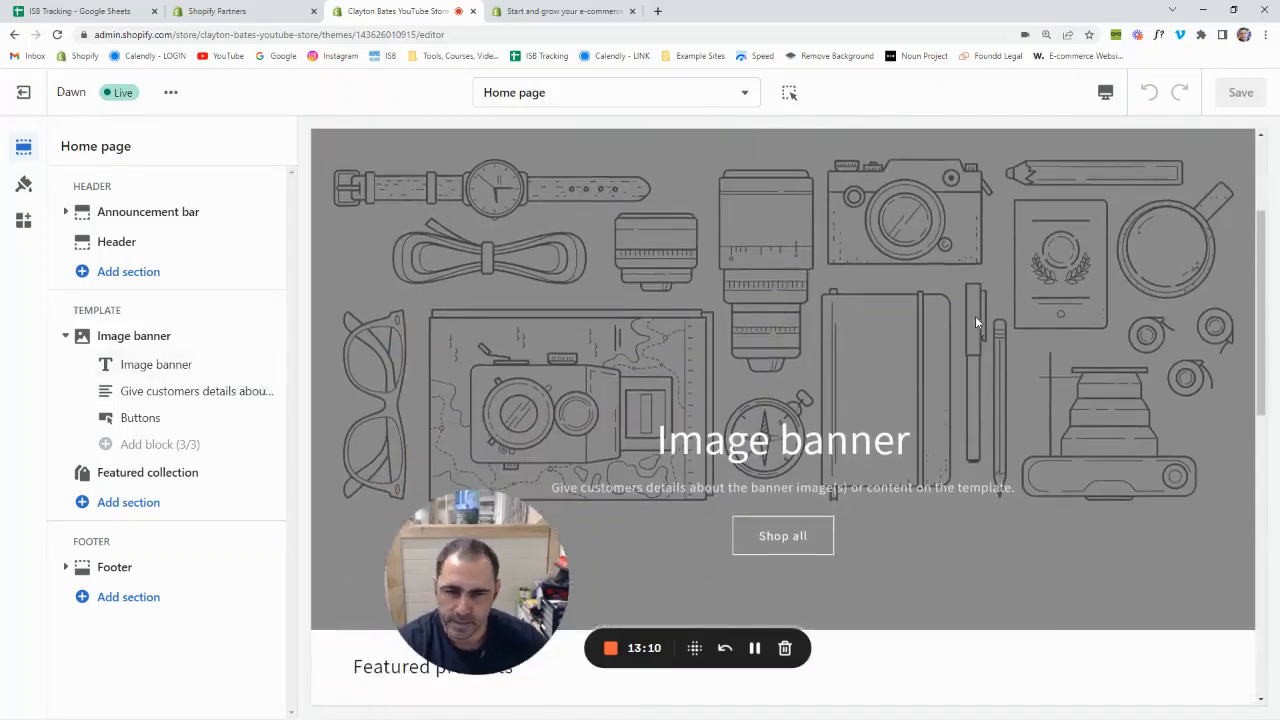
{"action": "scroll", "coordinate": [970, 315], "scroll_direction": "up", "scroll_amount": 7}
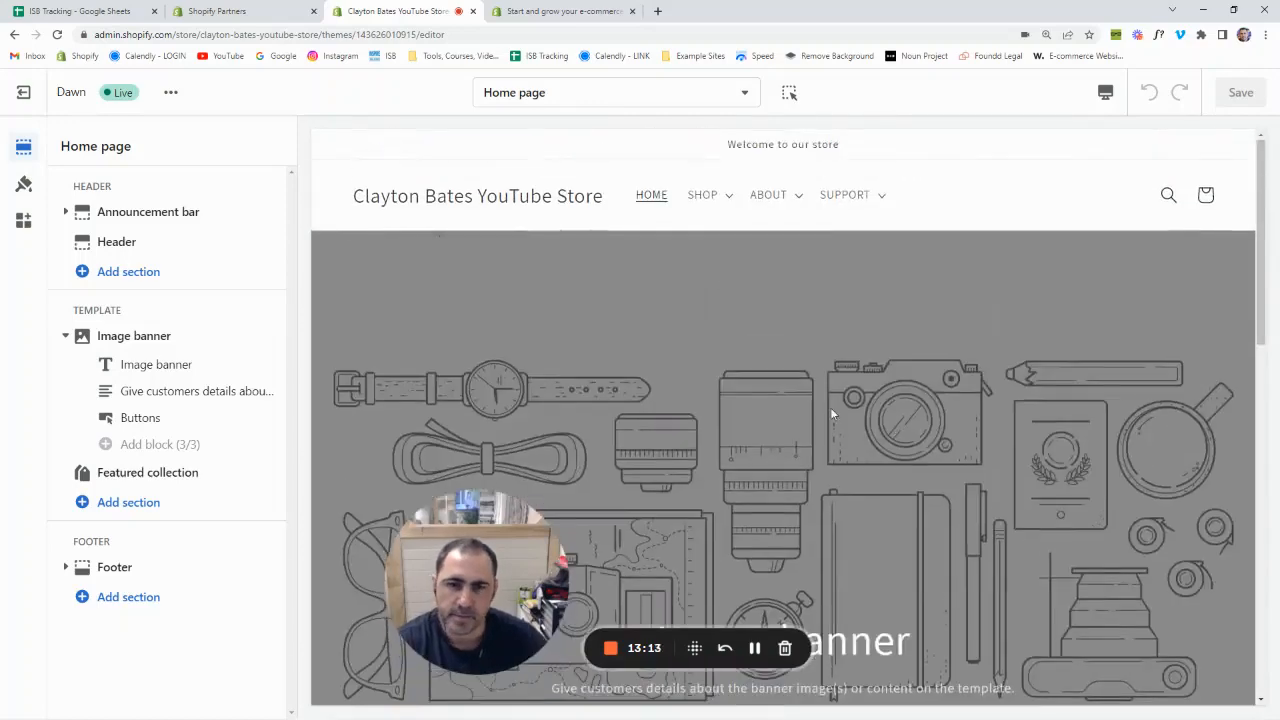
{"action": "scroll", "coordinate": [862, 438], "scroll_direction": "down", "scroll_amount": 4}
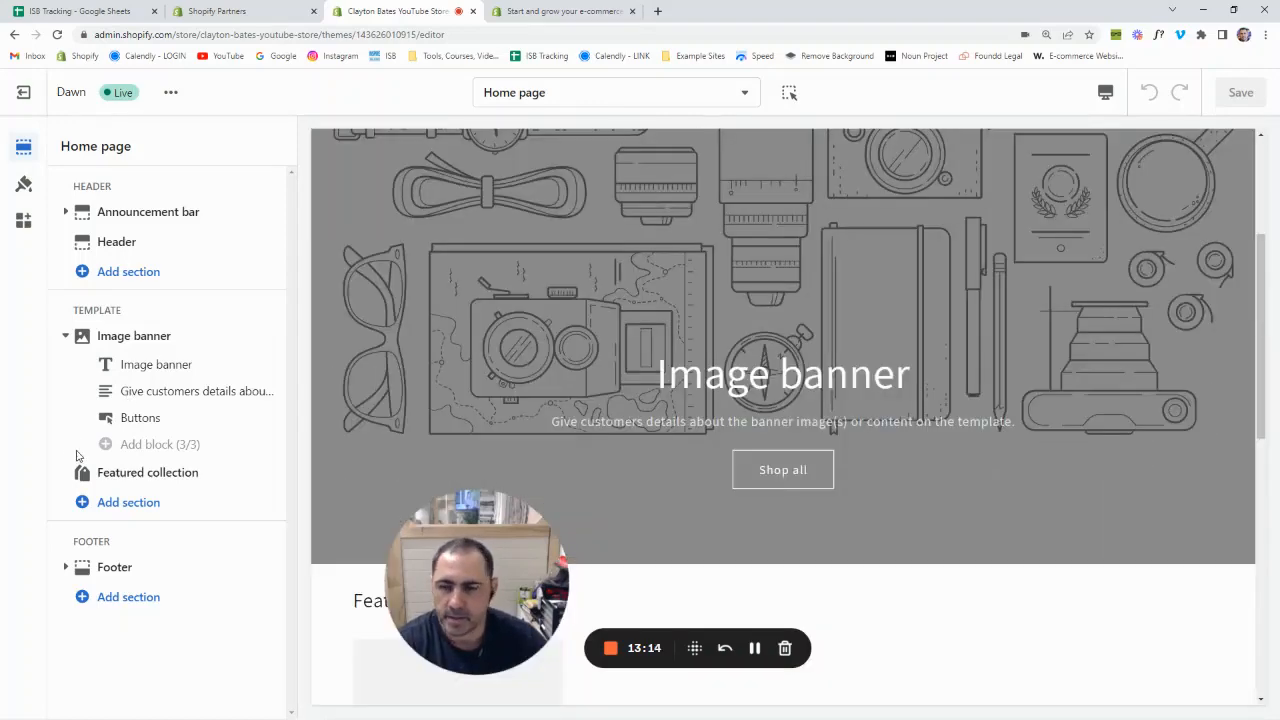
{"action": "left_click", "coordinate": [155, 474]}
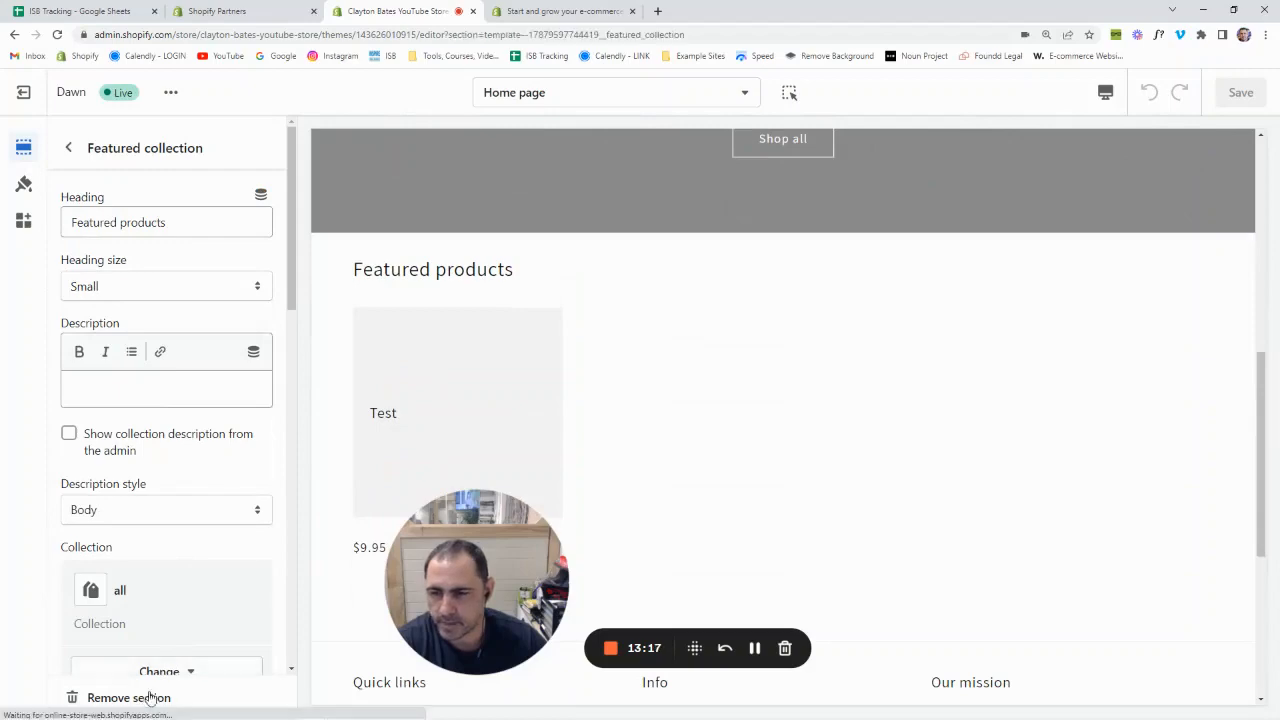
{"action": "left_click", "coordinate": [145, 699]}
{"action": "scroll", "coordinate": [845, 397], "scroll_direction": "up", "scroll_amount": 7}
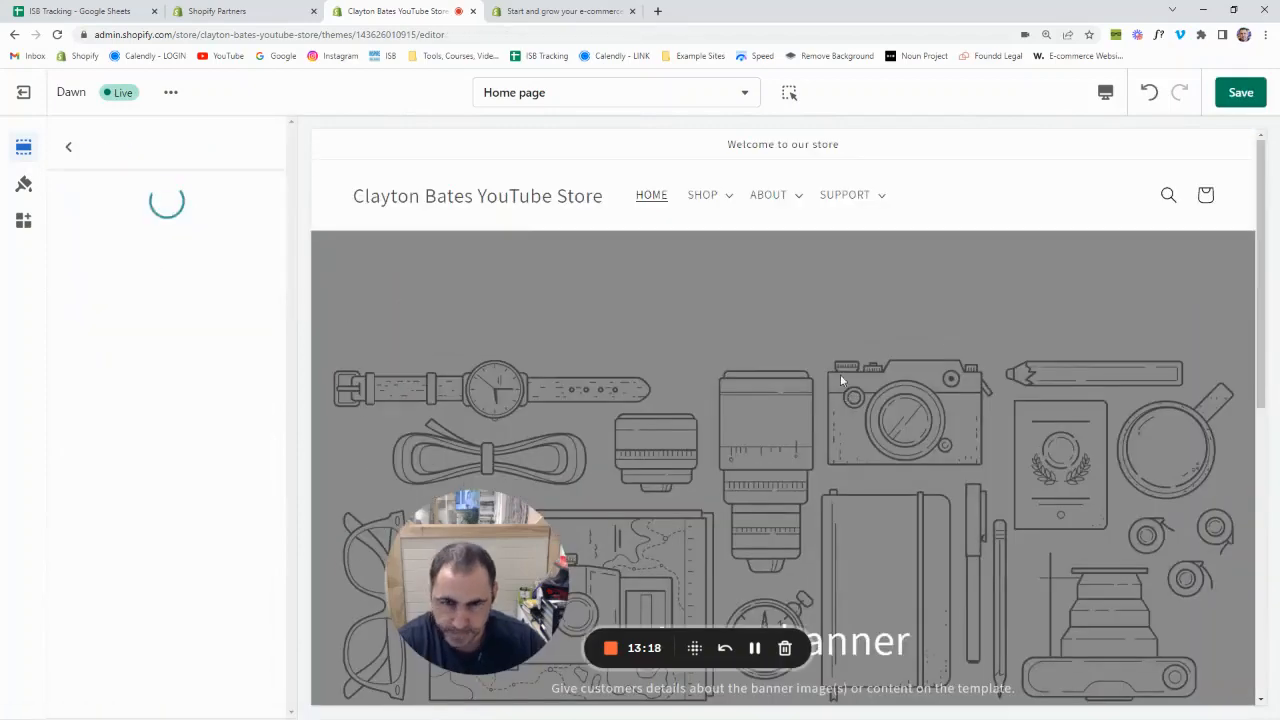
Disable the language selector and the country/region selector in the footer settings
{"action": "scroll", "coordinate": [840, 374], "scroll_direction": "down", "scroll_amount": 8}
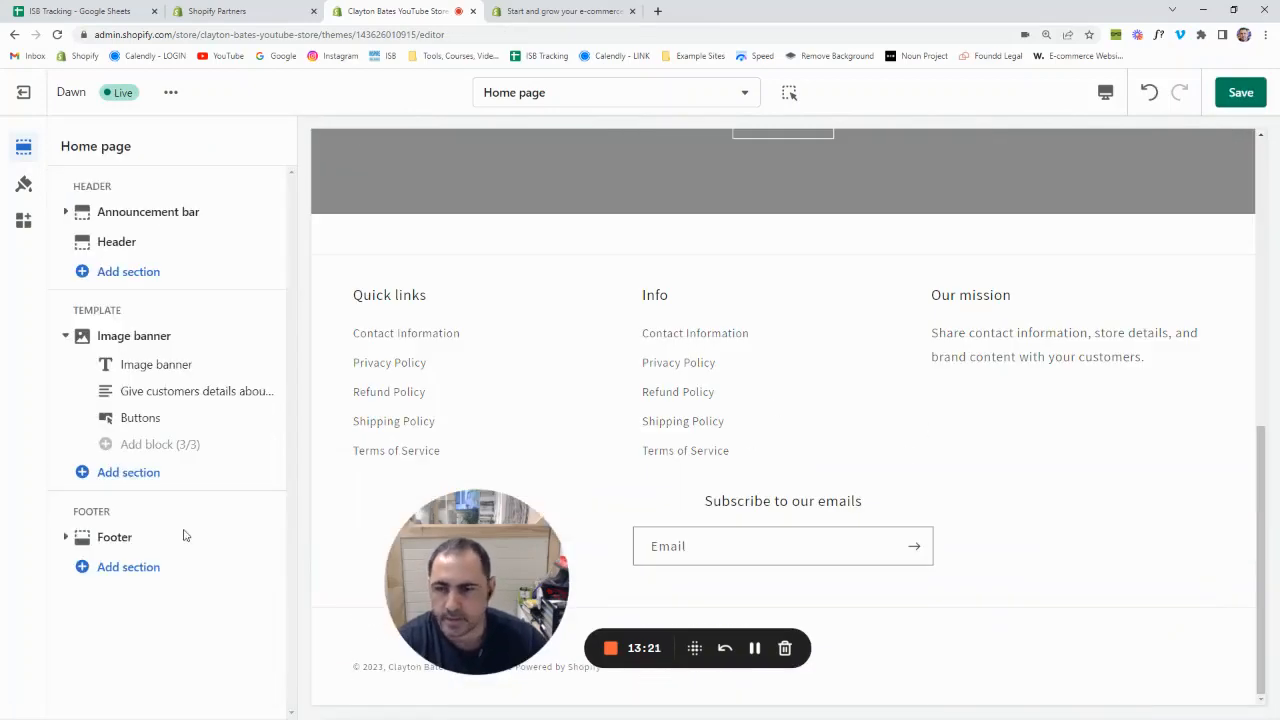
{"action": "left_click", "coordinate": [126, 537]}
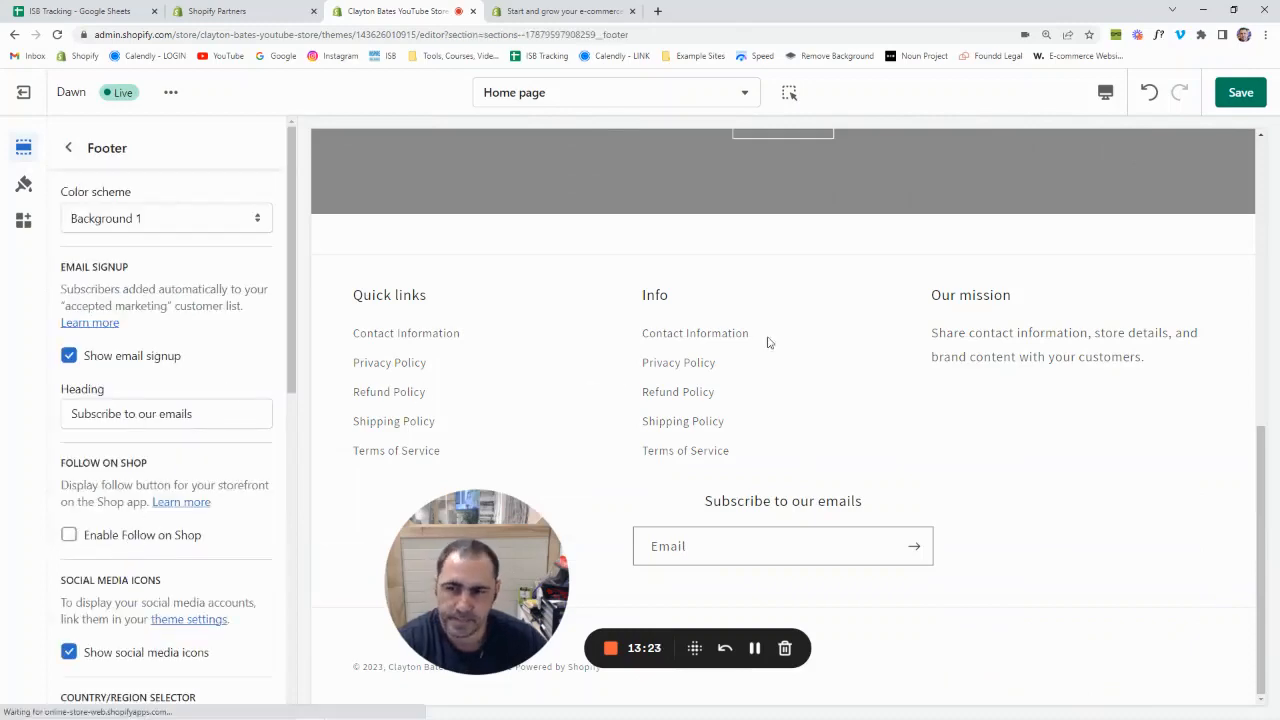
{"action": "scroll", "coordinate": [209, 323], "scroll_direction": "down", "scroll_amount": 10}
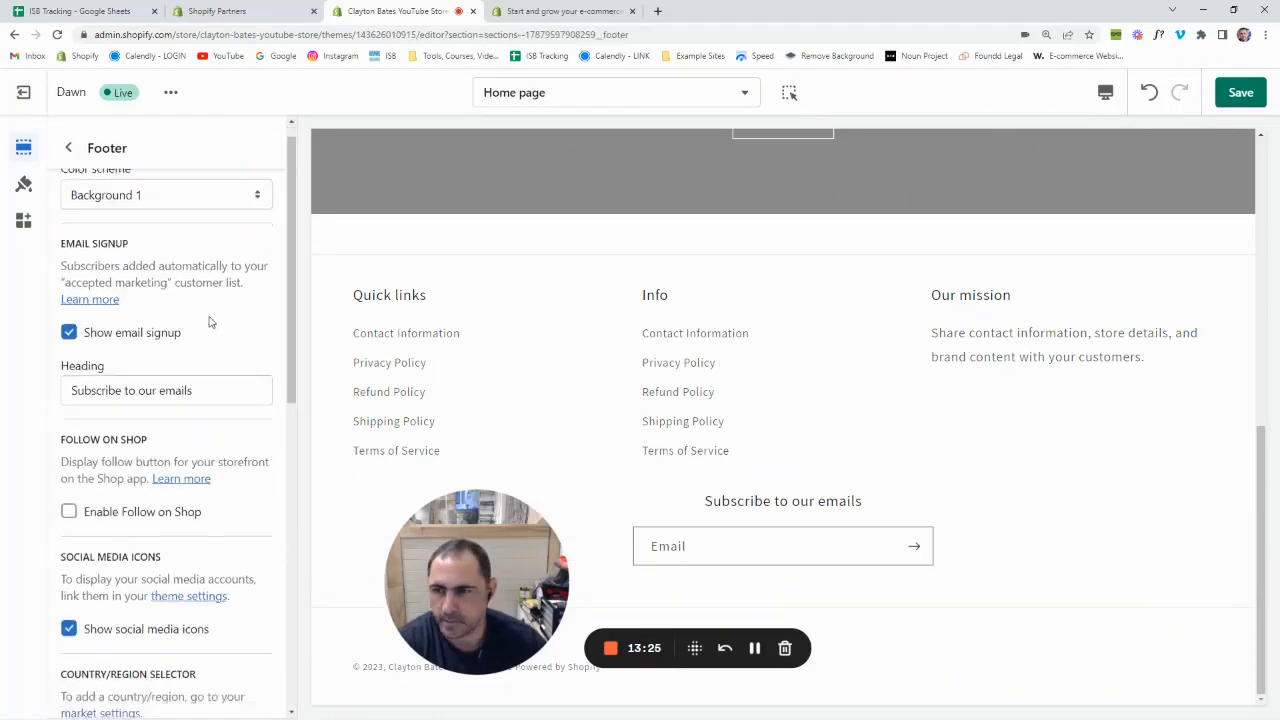
{"action": "scroll", "coordinate": [205, 522], "scroll_direction": "up", "scroll_amount": 3}
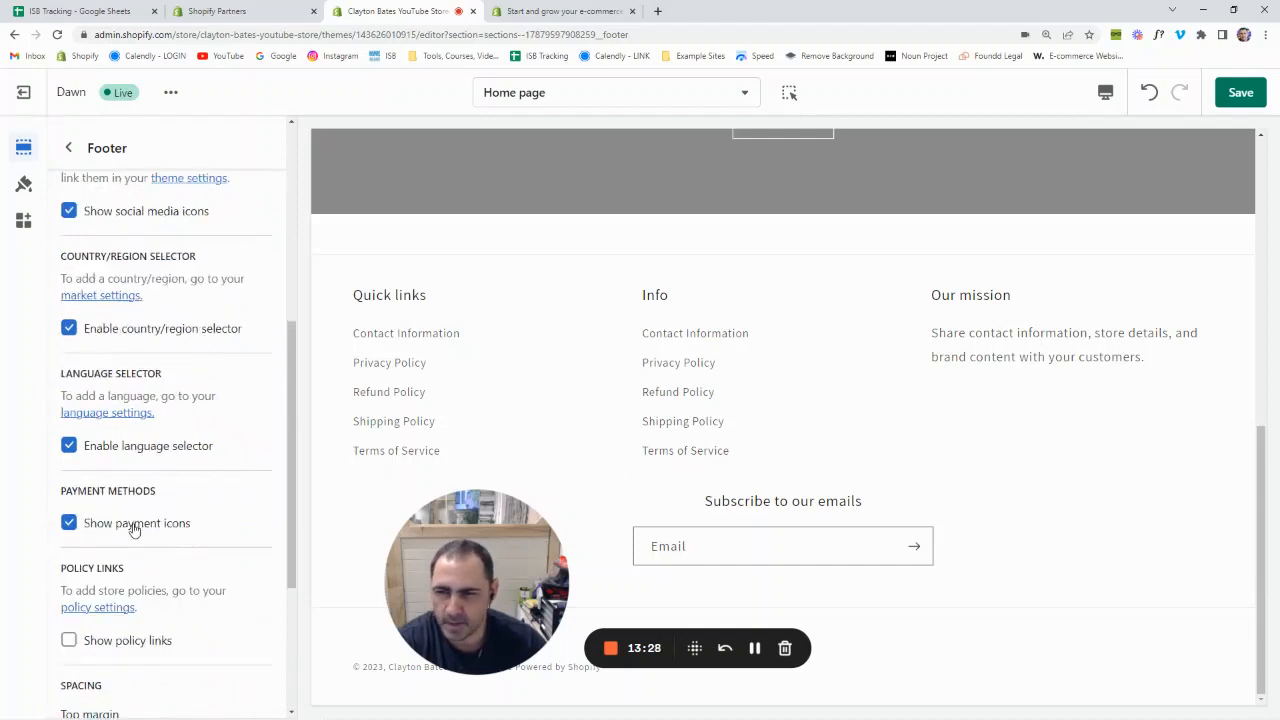
{"action": "left_click", "coordinate": [131, 449]}
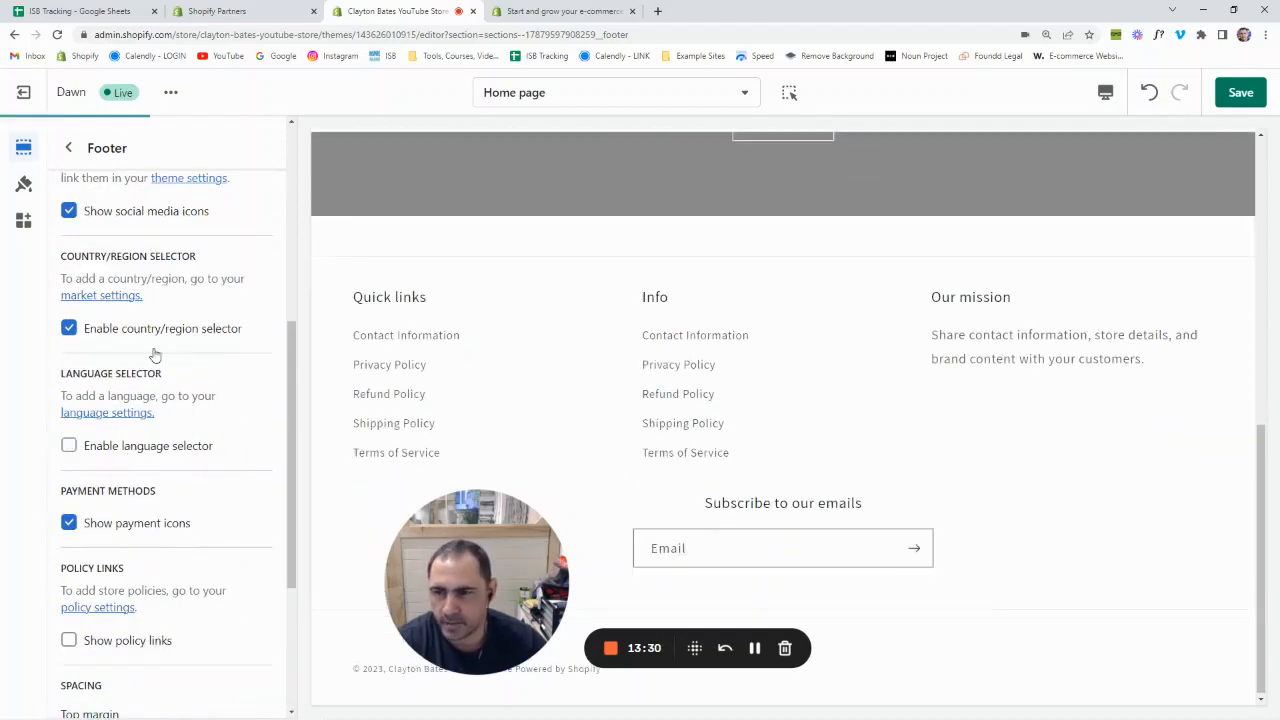
{"action": "left_click", "coordinate": [157, 330]}
{"action": "scroll", "coordinate": [238, 388], "scroll_direction": "up", "scroll_amount": 5}
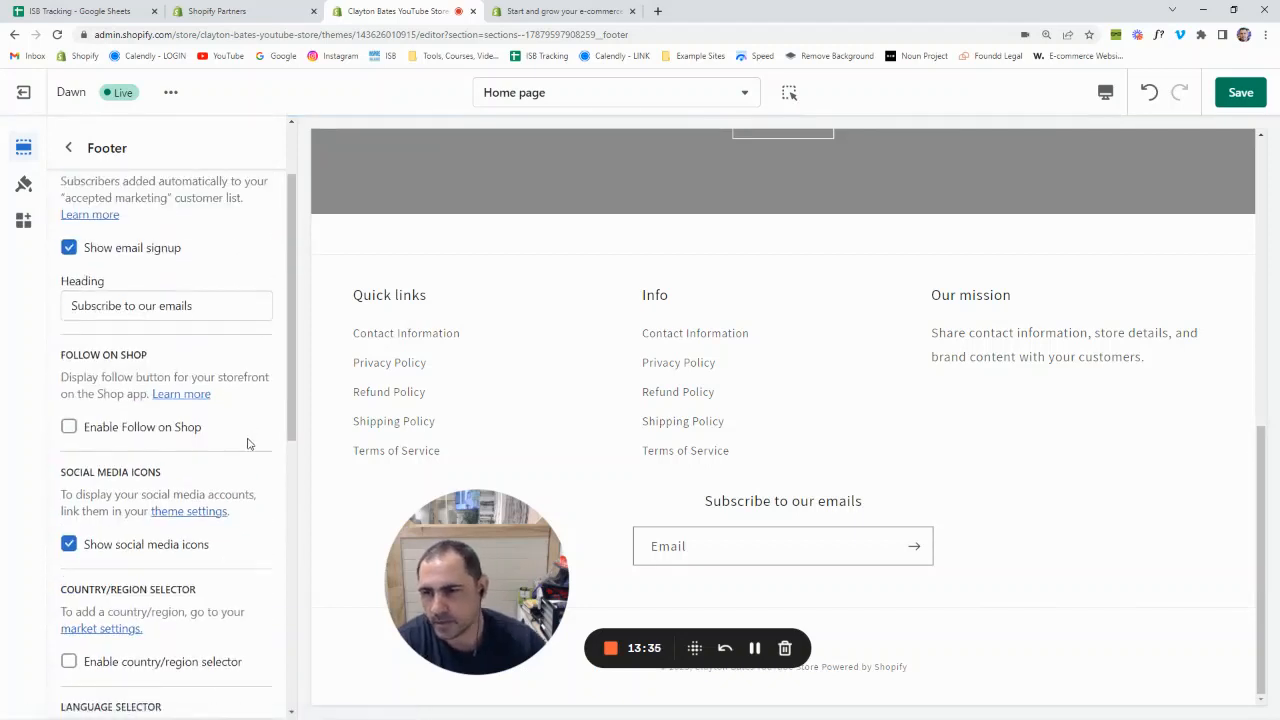
{"action": "scroll", "coordinate": [249, 445], "scroll_direction": "up", "scroll_amount": 1}
{"action": "left_click", "coordinate": [71, 148]}
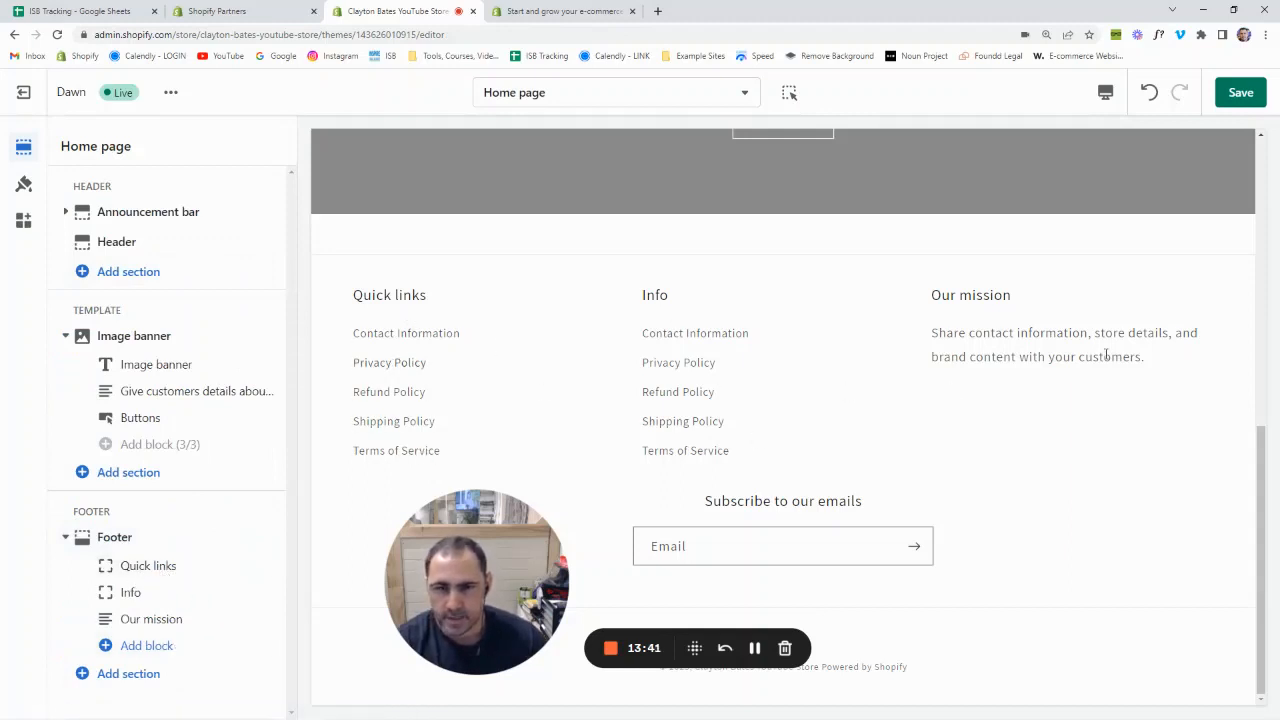
Change the heading of the footer's Quick links menu block to "POLICY PAGES"
{"action": "left_click", "coordinate": [163, 568]}
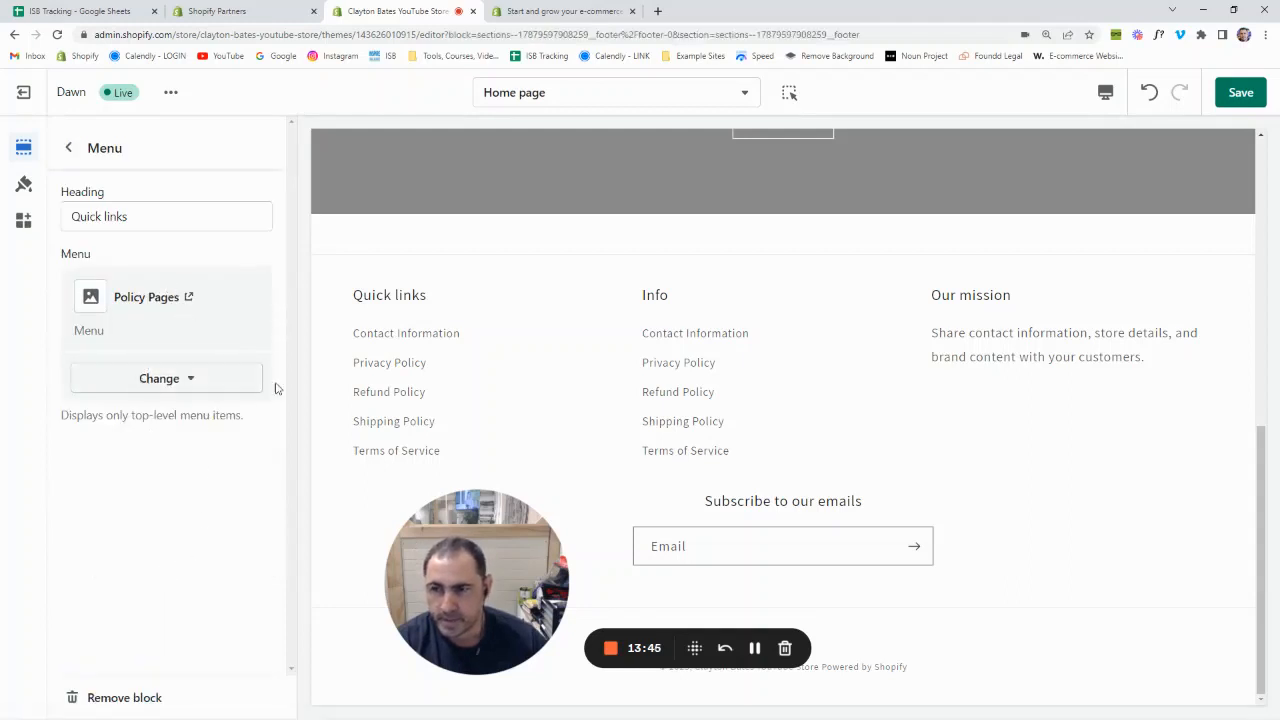
{"action": "left_click_drag", "start_coordinate": [210, 224], "coordinate": [57, 223]}
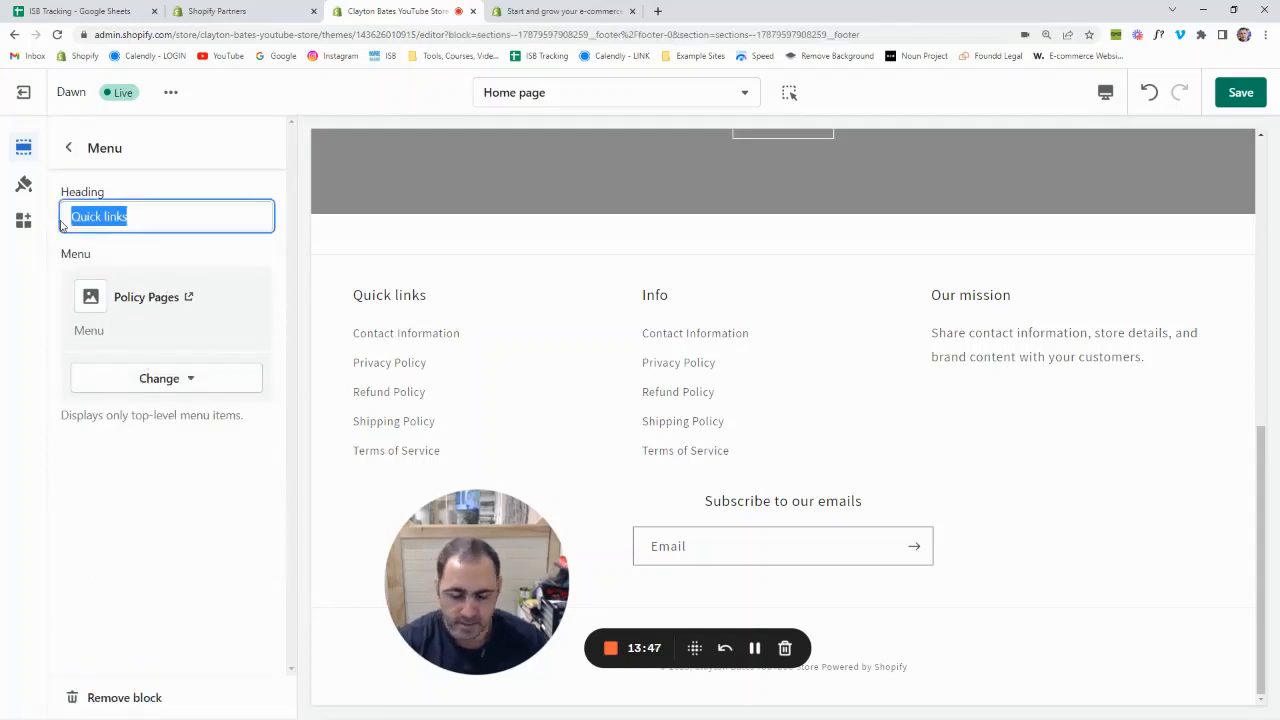
{"action": "type", "text": "Policy Pages"}
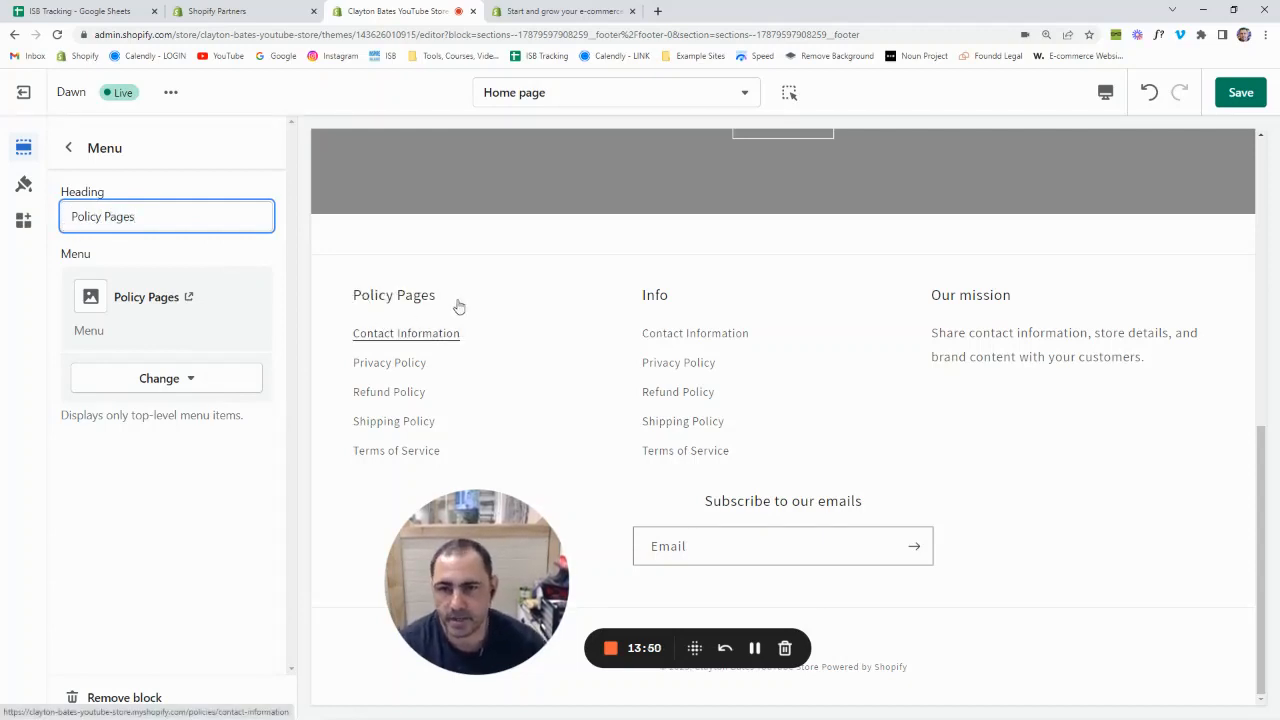
{"action": "left_click_drag", "start_coordinate": [155, 214], "coordinate": [52, 220]}
{"action": "type", "text": "POLICY PAGES"}
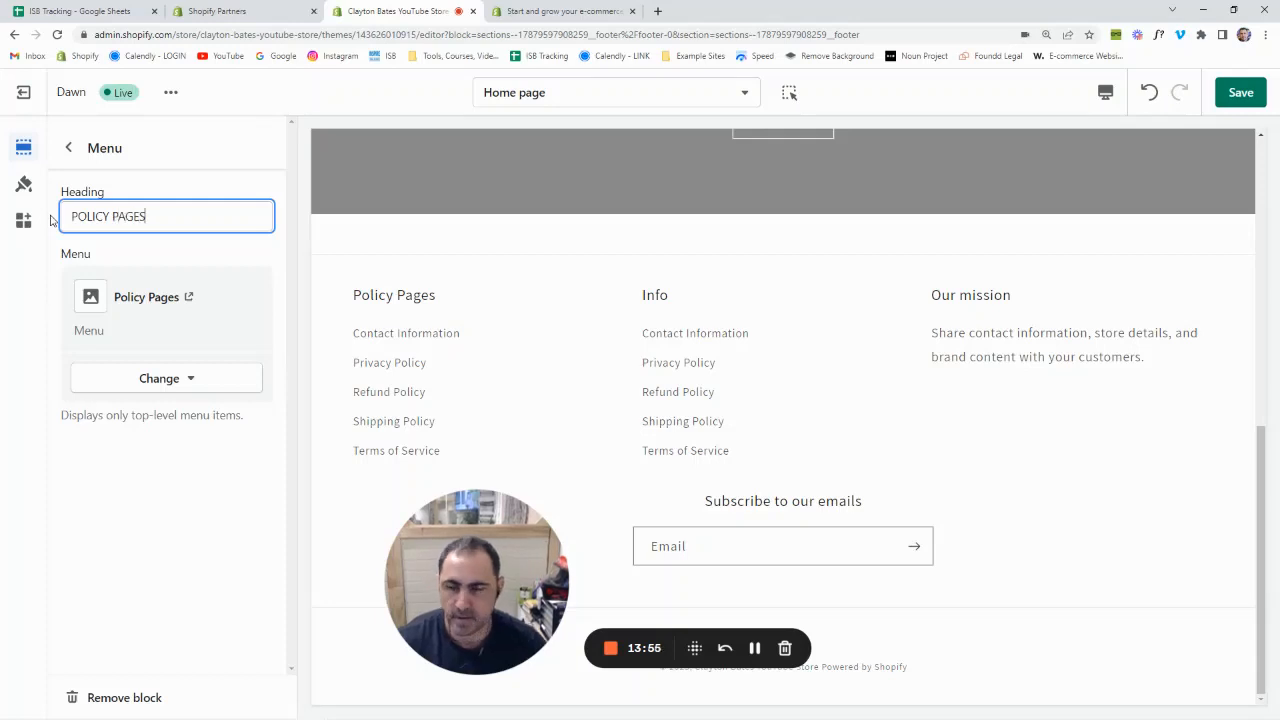
{"action": "left_click", "coordinate": [70, 150]}
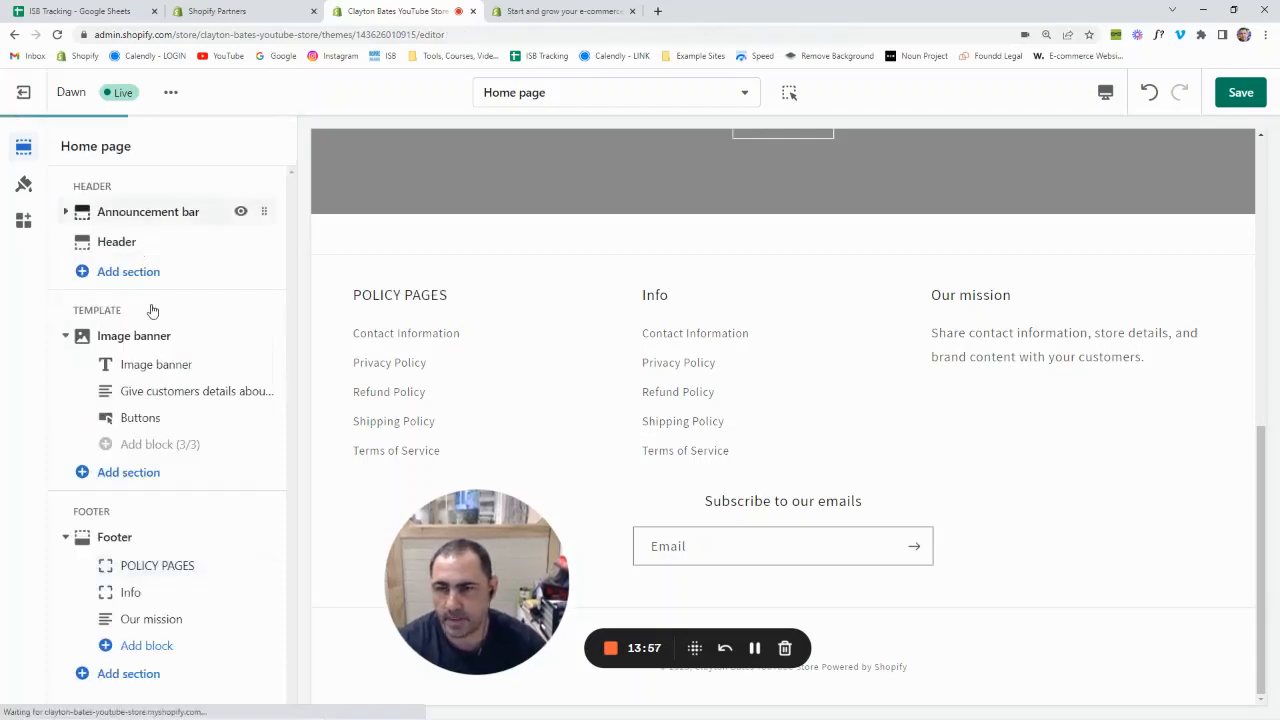
Change the footer's Info block heading to "INFORMATION" and assign the Information menu to it
{"action": "left_click", "coordinate": [157, 596]}
{"action": "left_click_drag", "start_coordinate": [170, 217], "coordinate": [64, 218]}
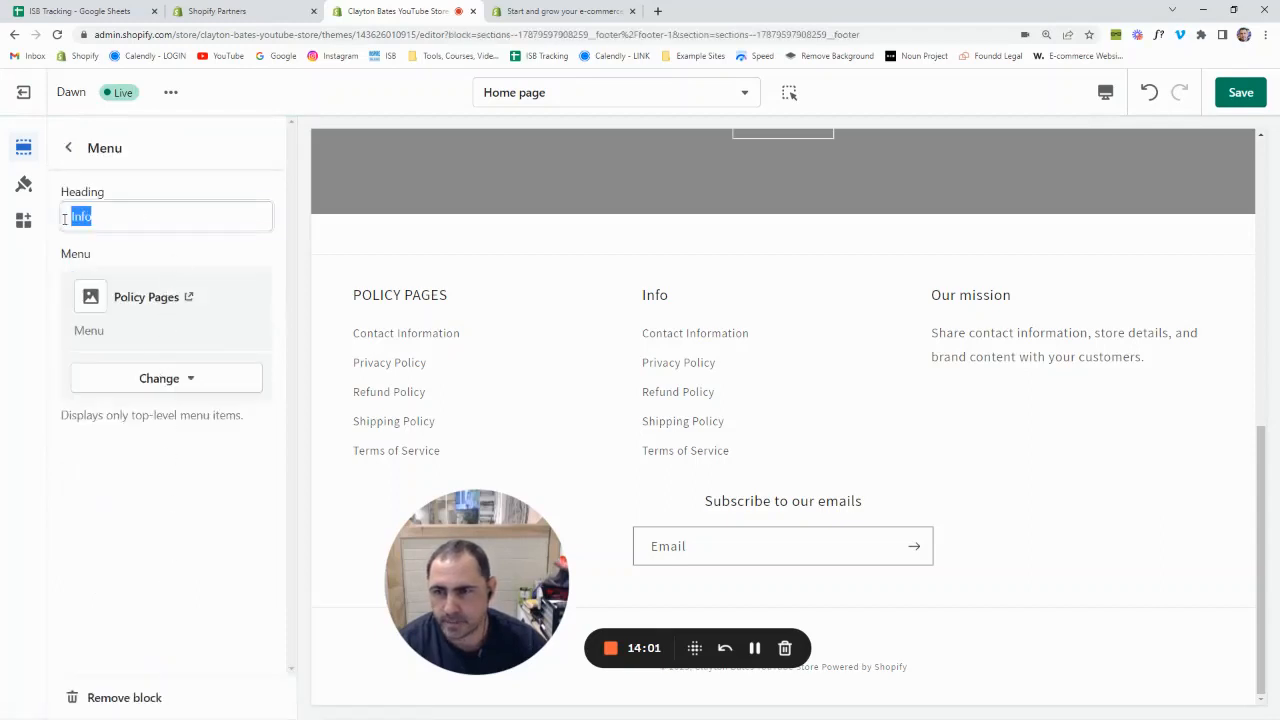
{"action": "type", "text": "INFORMATION"}
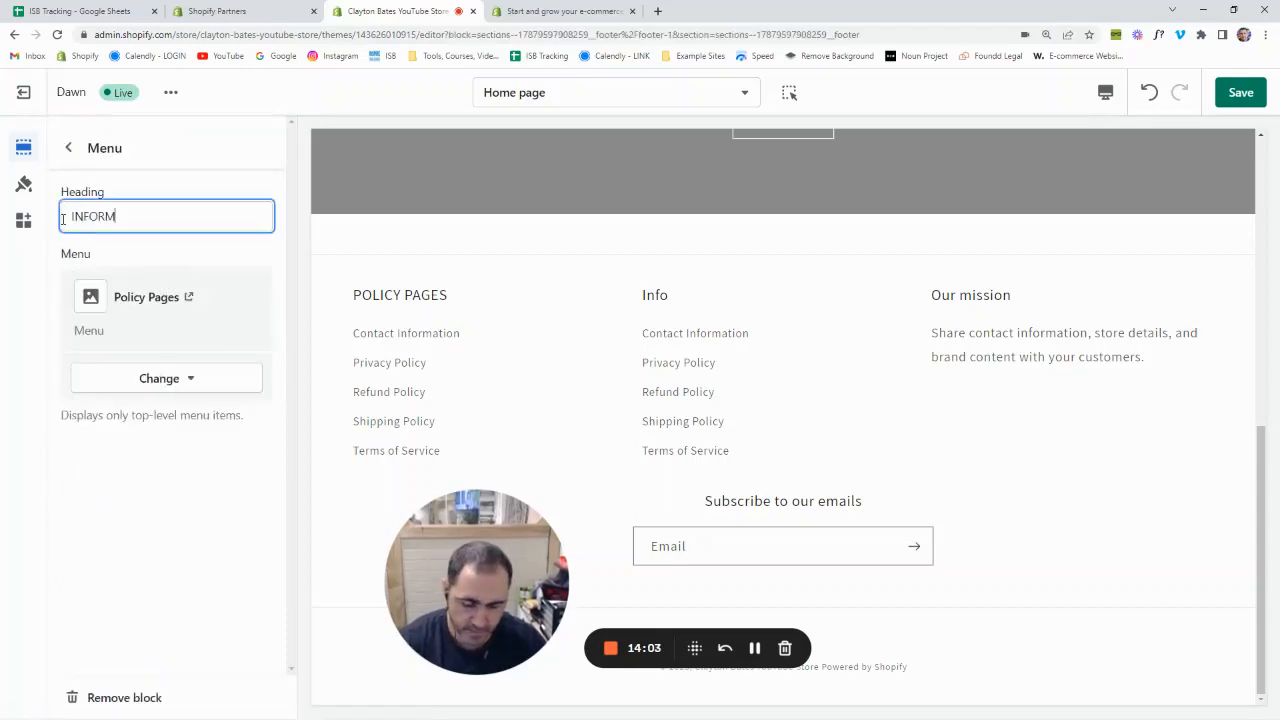
{"action": "left_click", "coordinate": [175, 380]}
{"action": "left_click", "coordinate": [170, 421]}
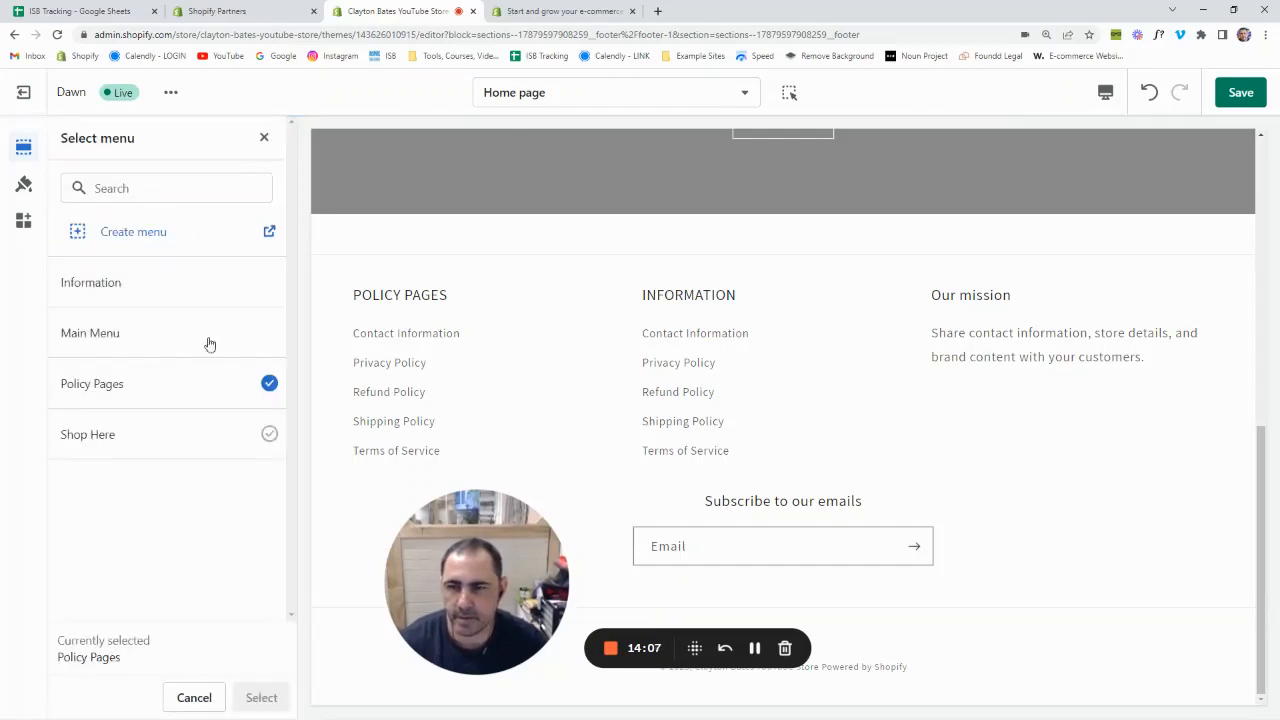
{"action": "left_click", "coordinate": [143, 287]}
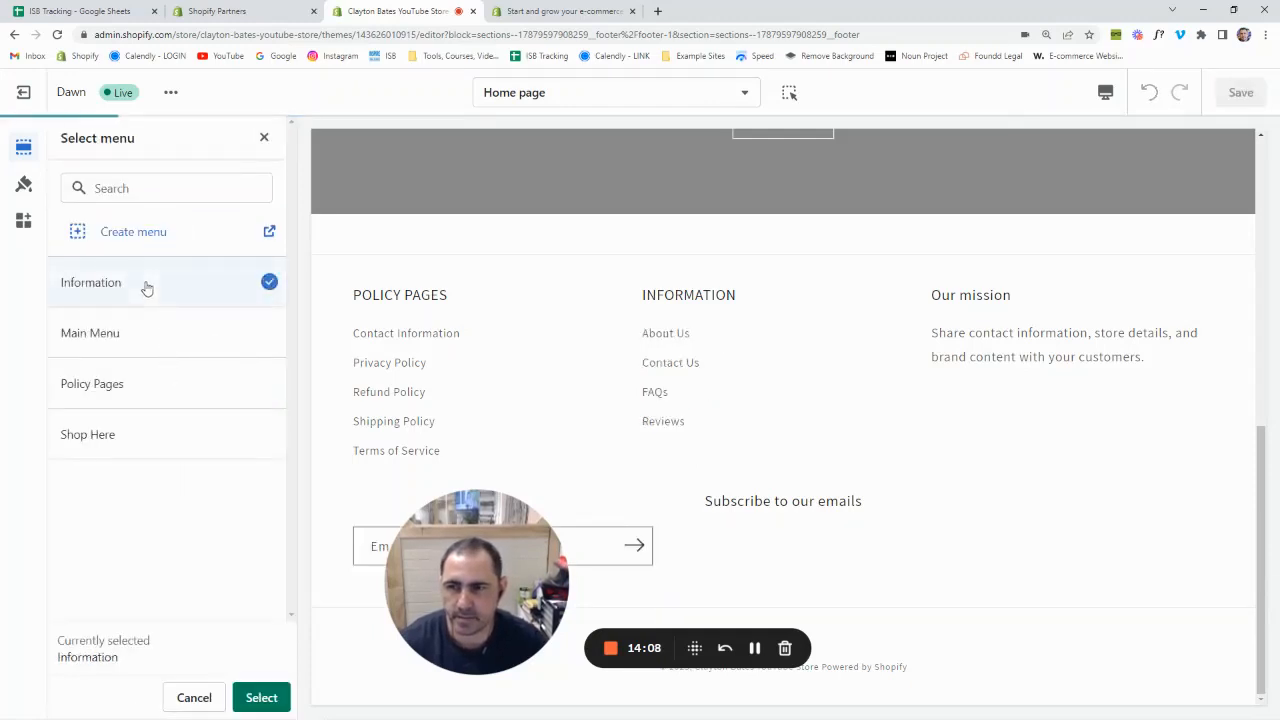
{"action": "left_click", "coordinate": [260, 697]}
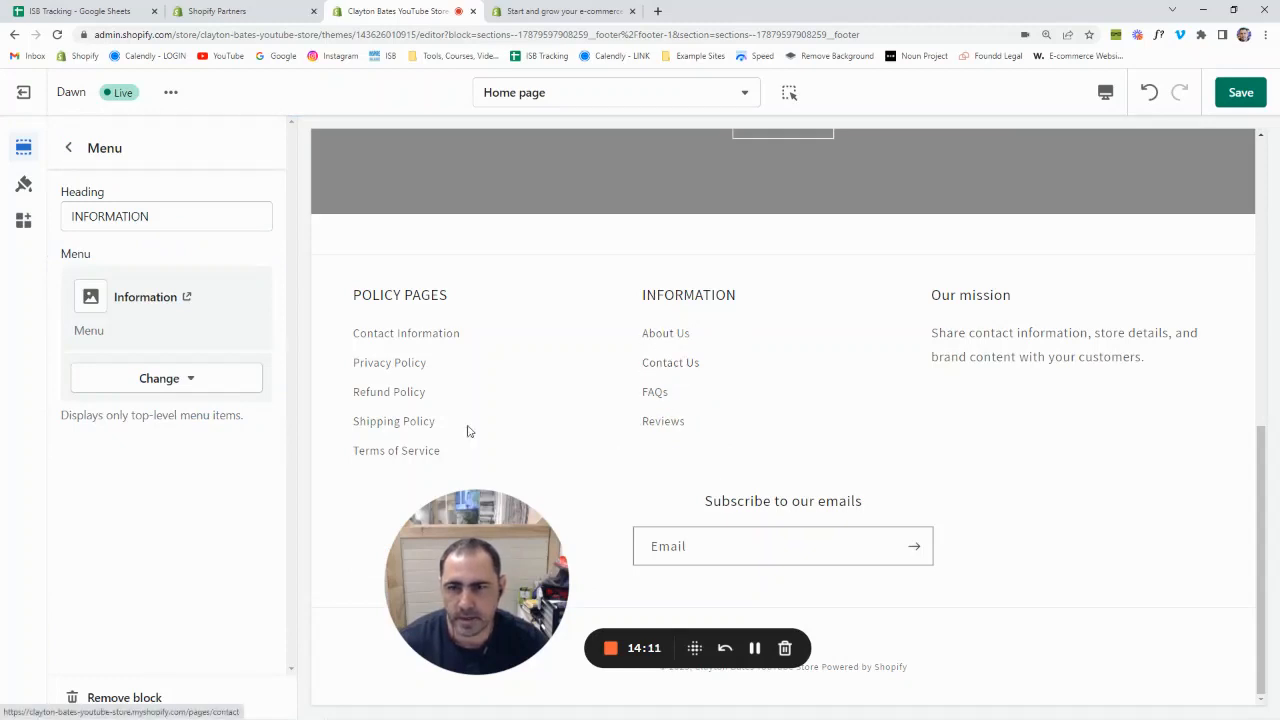
{"action": "left_click", "coordinate": [72, 148]}
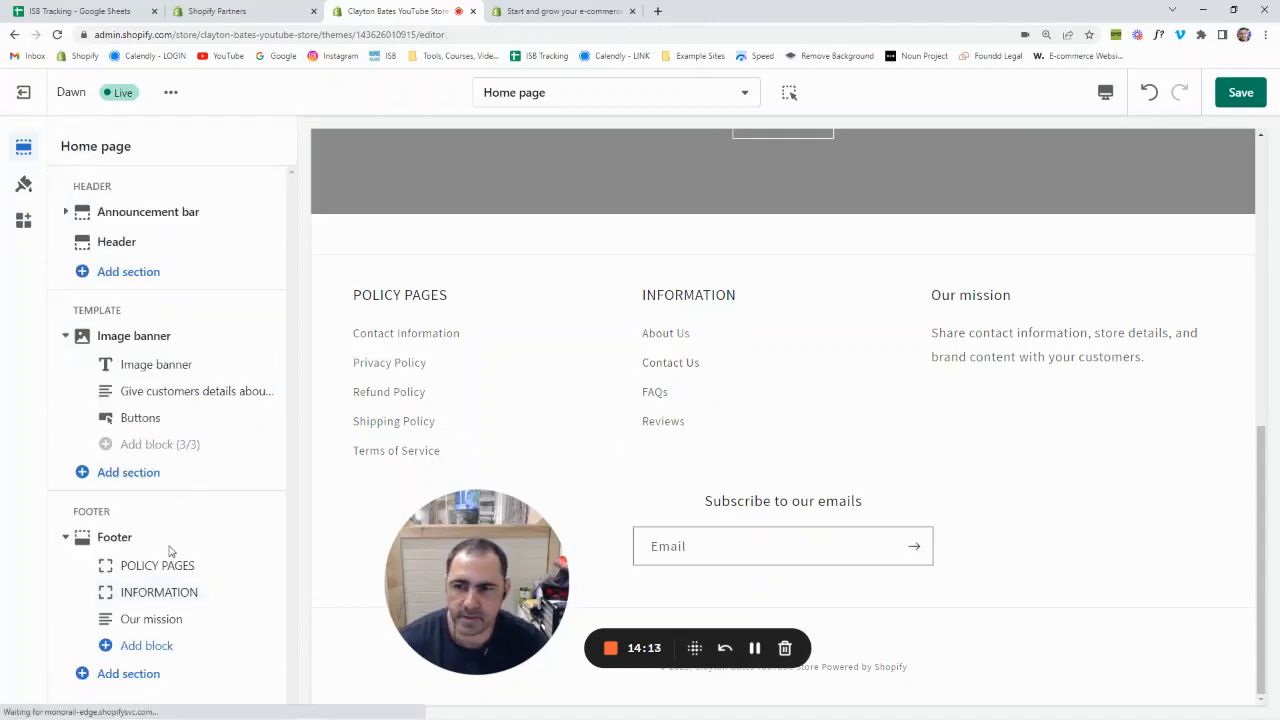
Remove the Our mission text block from the footer and add a Menu block in its place
{"action": "left_click", "coordinate": [151, 619]}
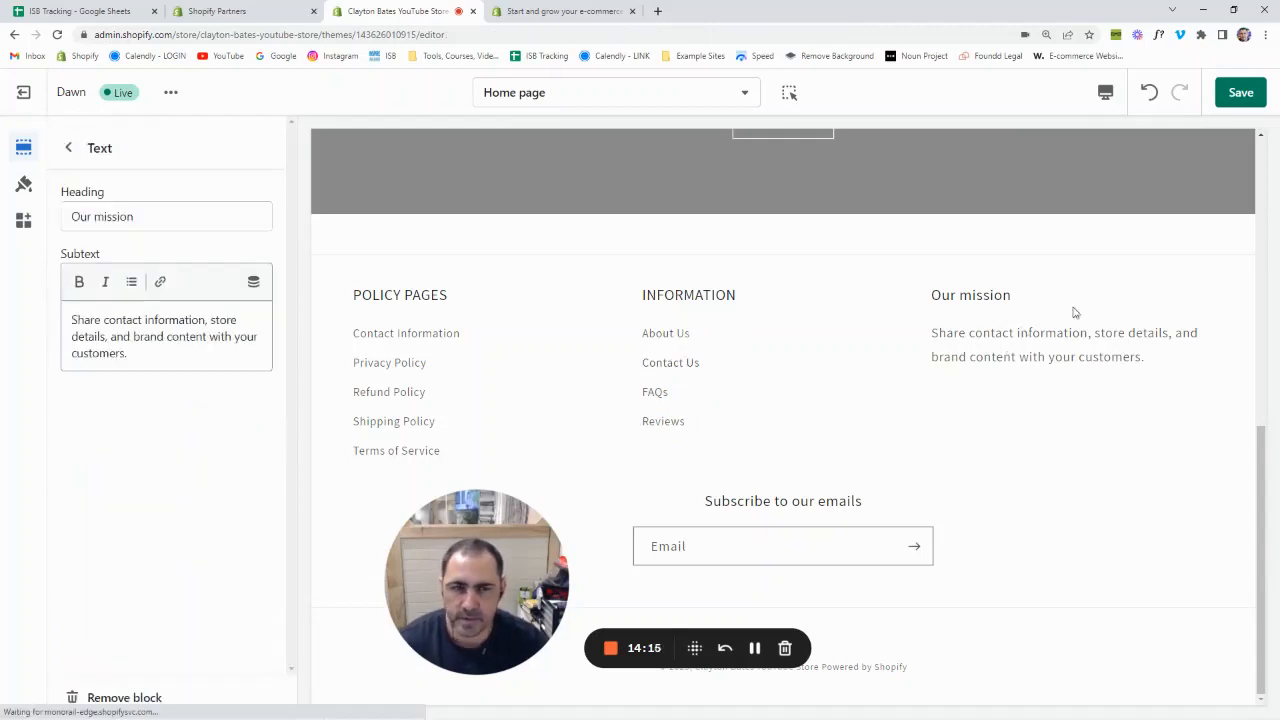
{"action": "left_click", "coordinate": [150, 699]}
{"action": "left_click", "coordinate": [155, 621]}
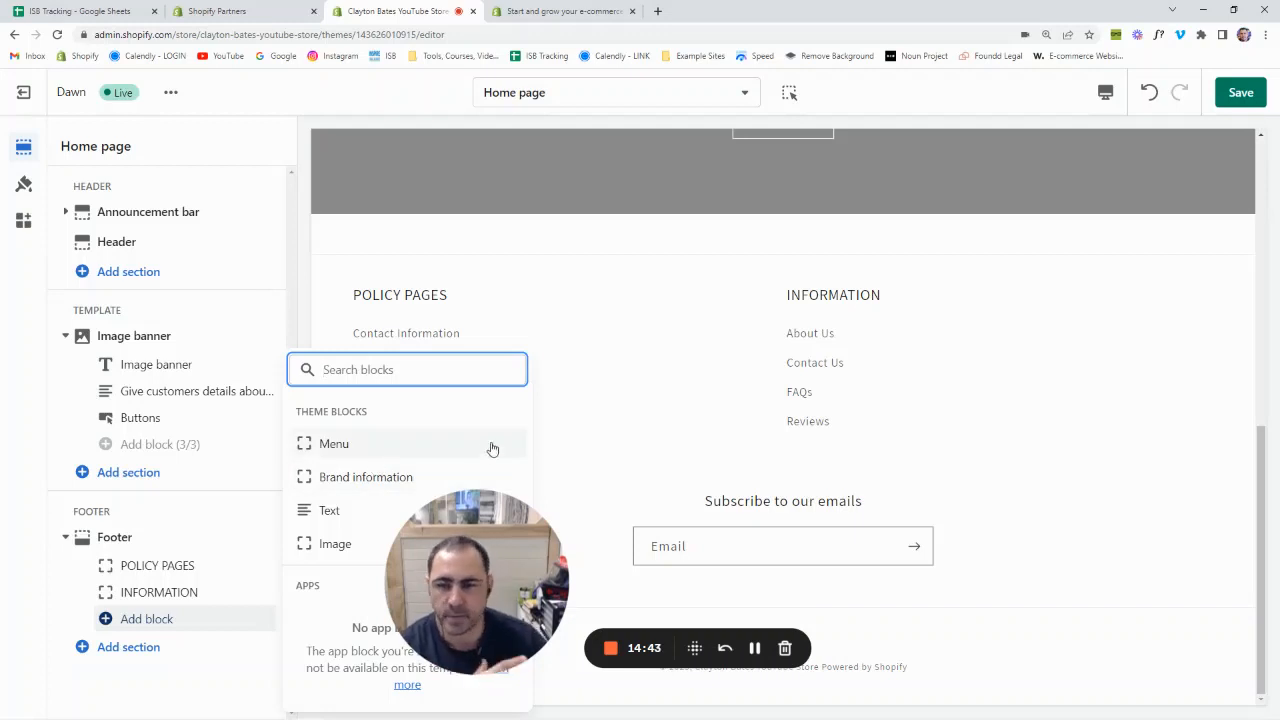
{"action": "left_click", "coordinate": [370, 454]}
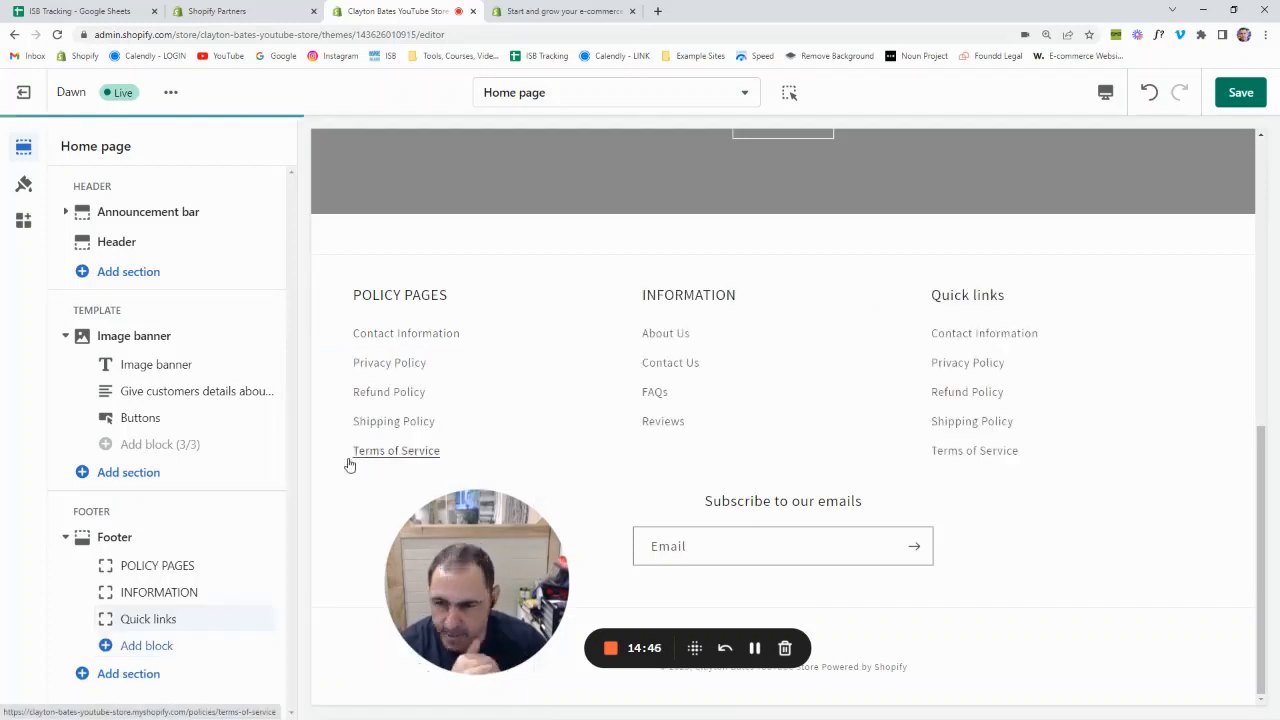
Change the heading of the footer's new Quick links menu block to "SHOP HERE"
{"action": "left_click", "coordinate": [198, 618]}
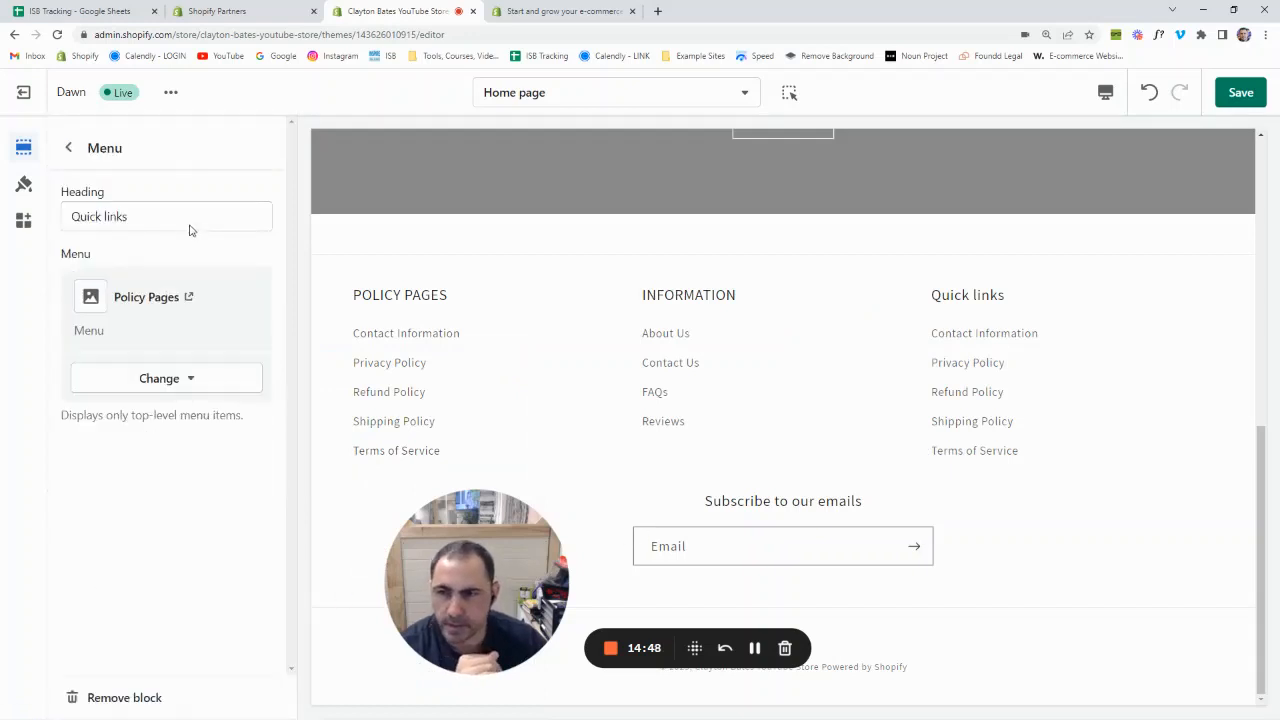
{"action": "left_click", "coordinate": [177, 213]}
{"action": "triple_click", "coordinate": [177, 213]}
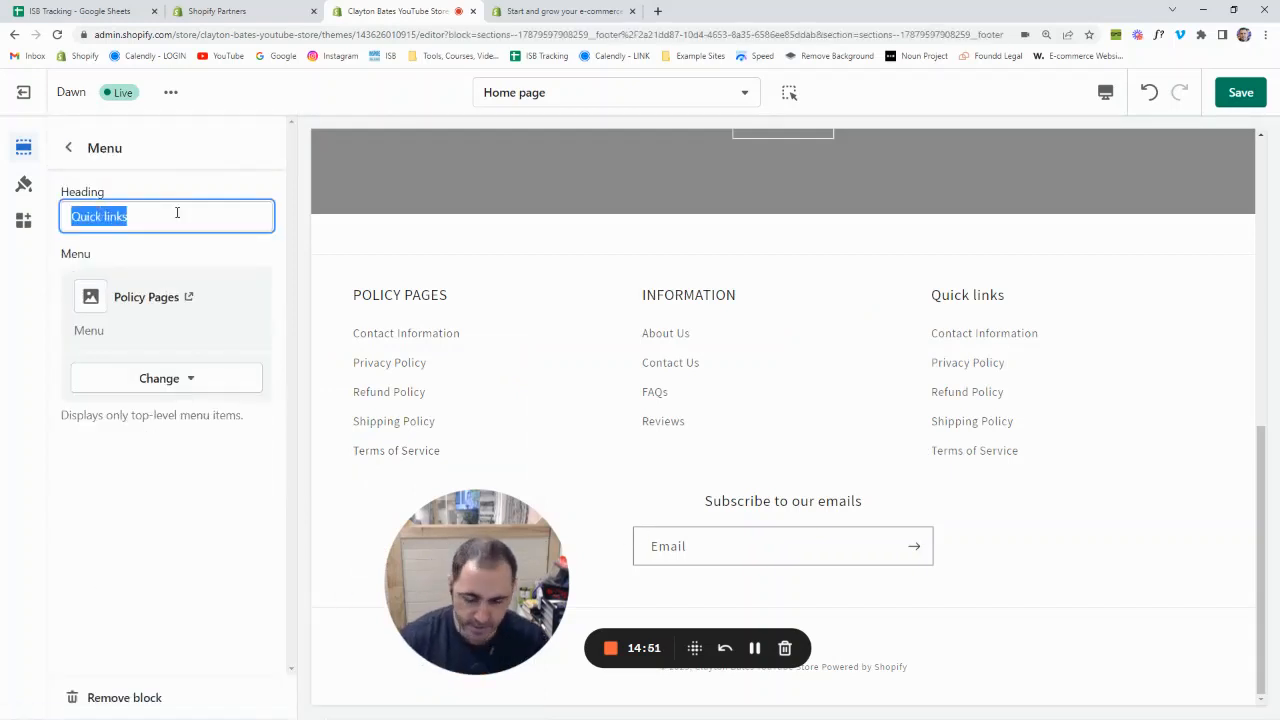
{"action": "type", "text": "S"}
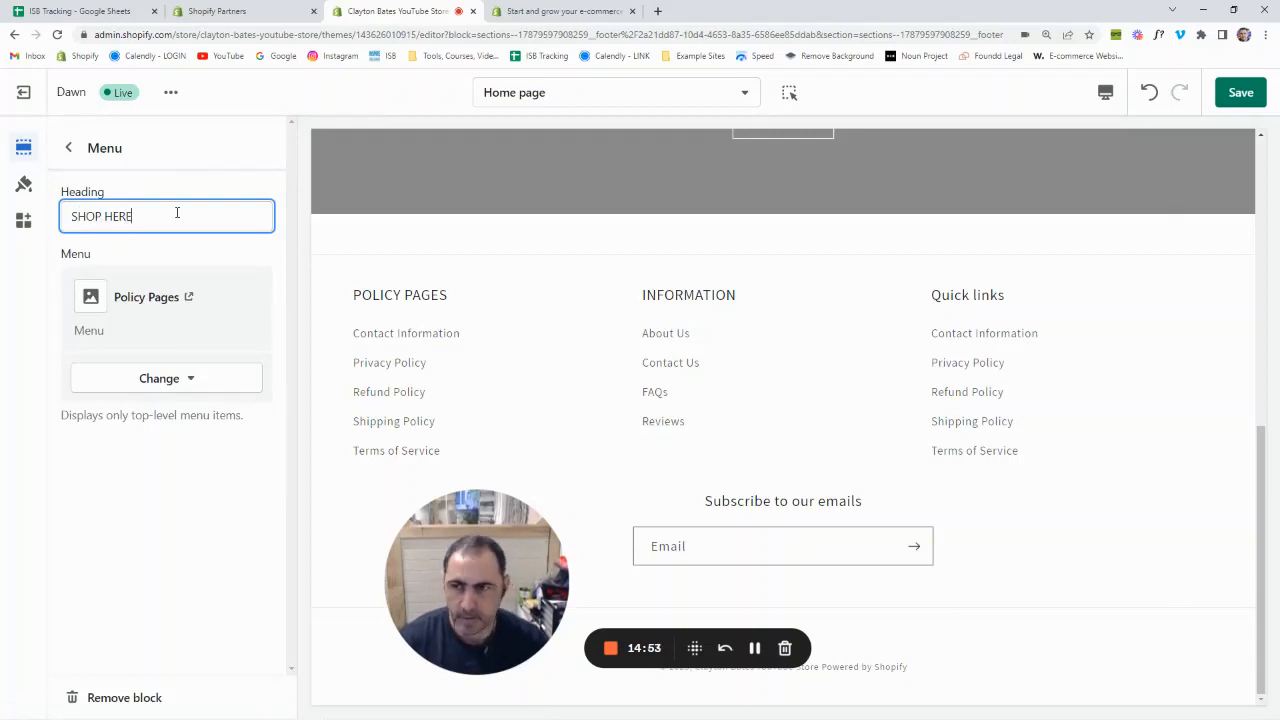
{"action": "type", "text": "HOP HERE"}
Assign the Shop Here menu to the SHOP HERE footer block and return to the home page's section list
{"action": "left_click", "coordinate": [180, 378]}
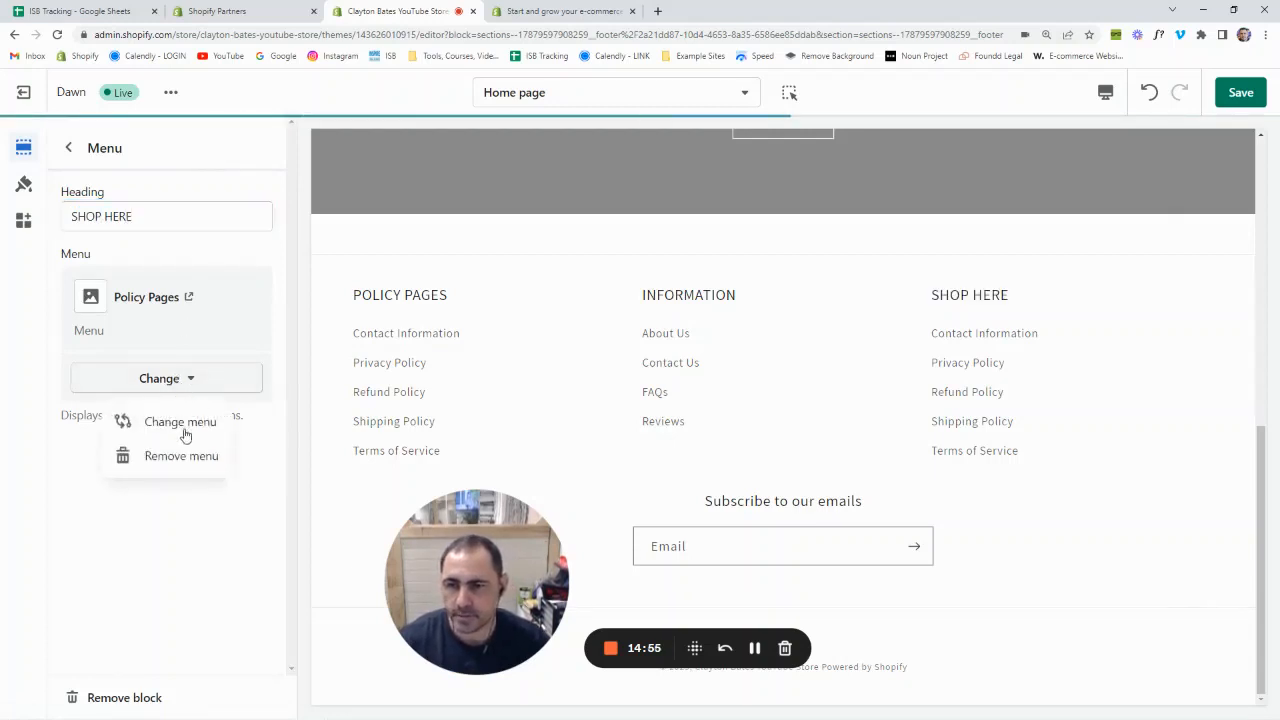
{"action": "left_click", "coordinate": [182, 424]}
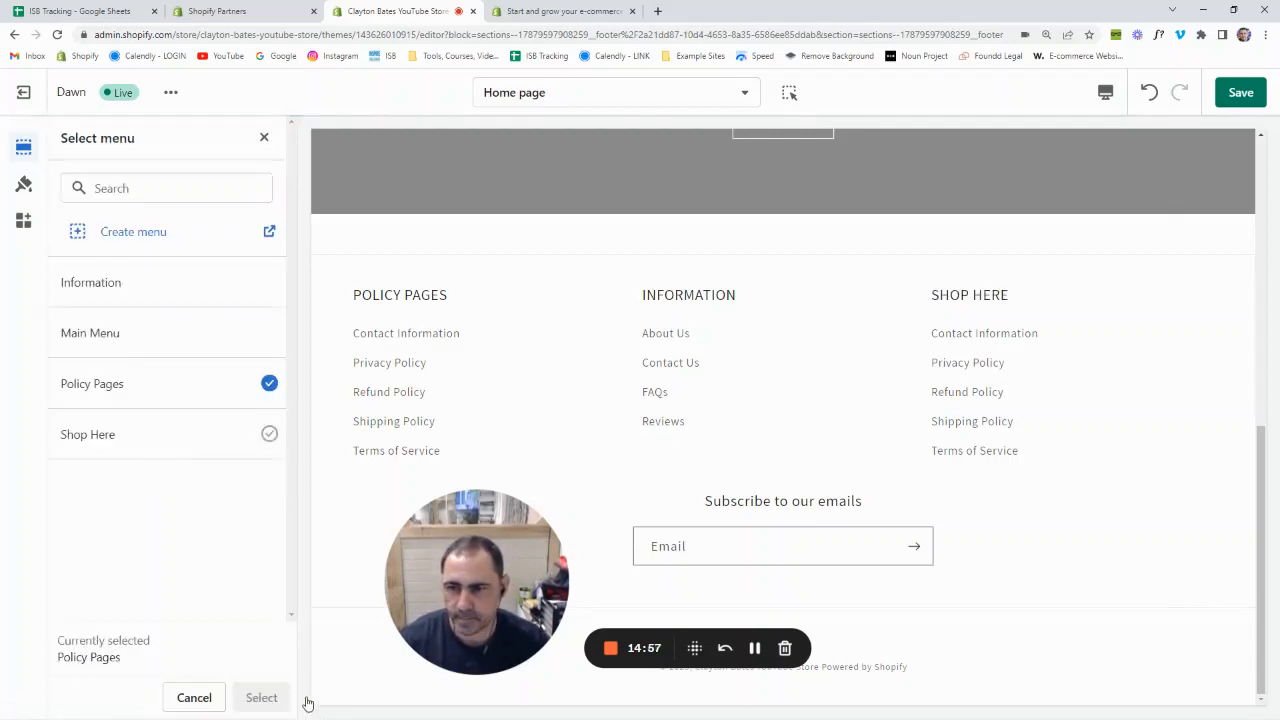
{"action": "left_click", "coordinate": [88, 434]}
{"action": "left_click", "coordinate": [261, 697]}
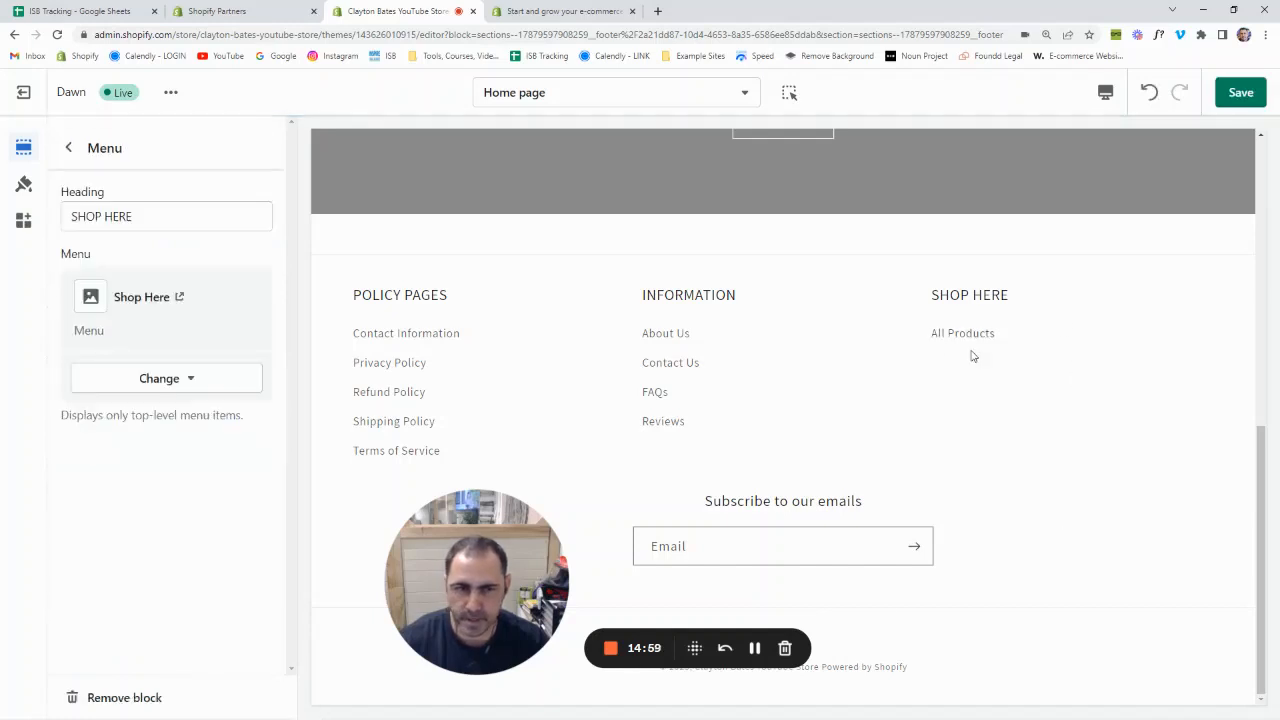
{"action": "left_click", "coordinate": [68, 147]}
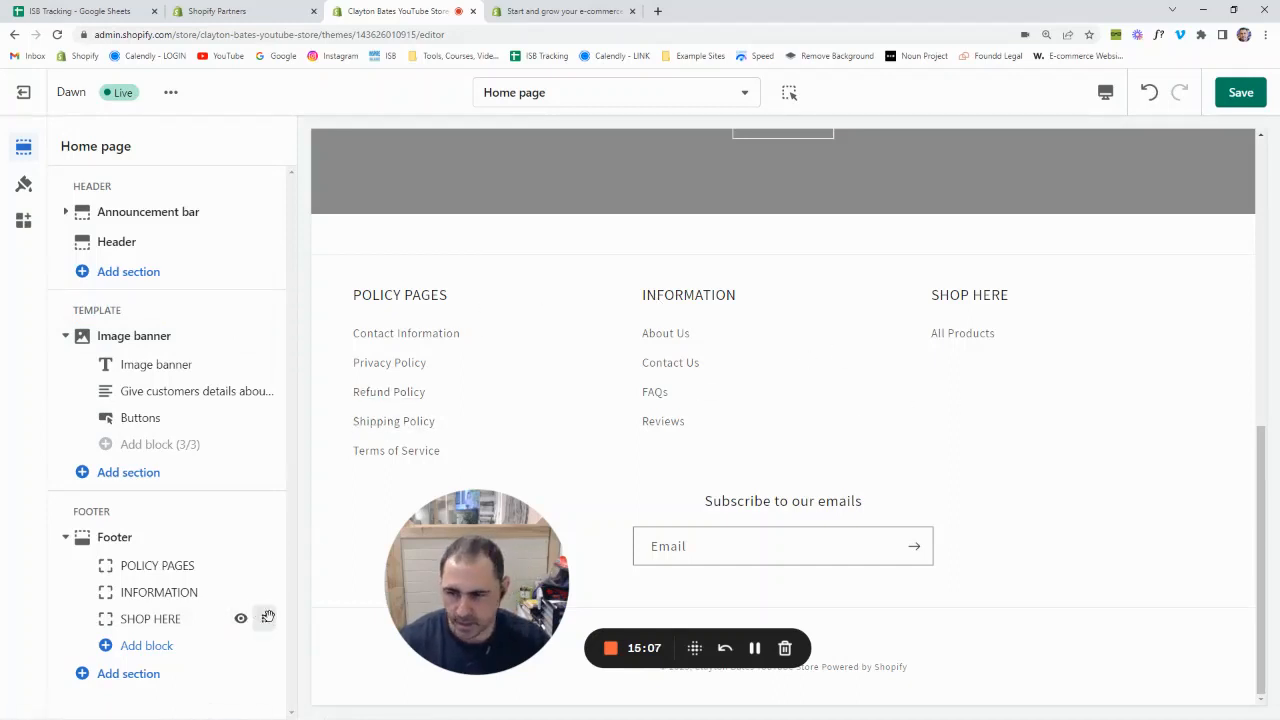
Move the POLICY PAGES block below SHOP HERE so it is the last footer column
{"action": "mouse_move", "coordinate": [260, 618]}
{"action": "left_mouse_down"}
{"action": "mouse_move", "coordinate": [274, 600]}
{"action": "mouse_move", "coordinate": [266, 616]}
{"action": "left_mouse_up"}
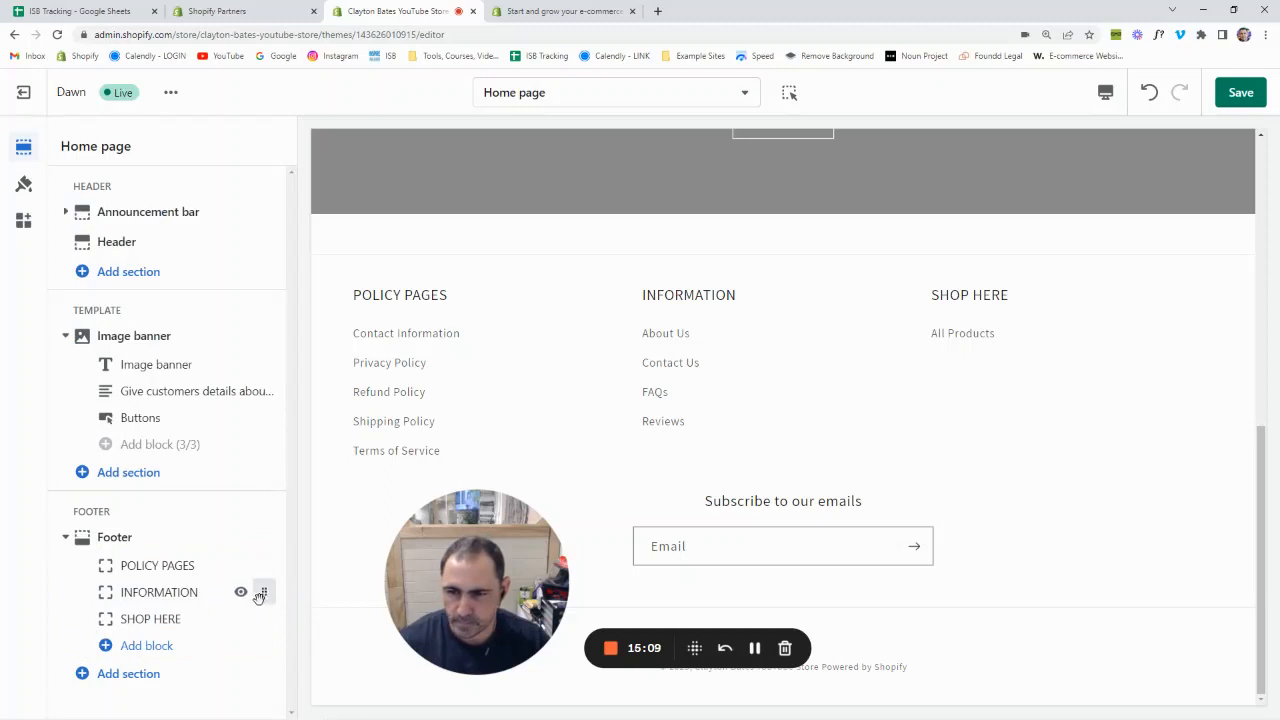
{"action": "left_click_drag", "start_coordinate": [260, 564], "coordinate": [250, 618]}
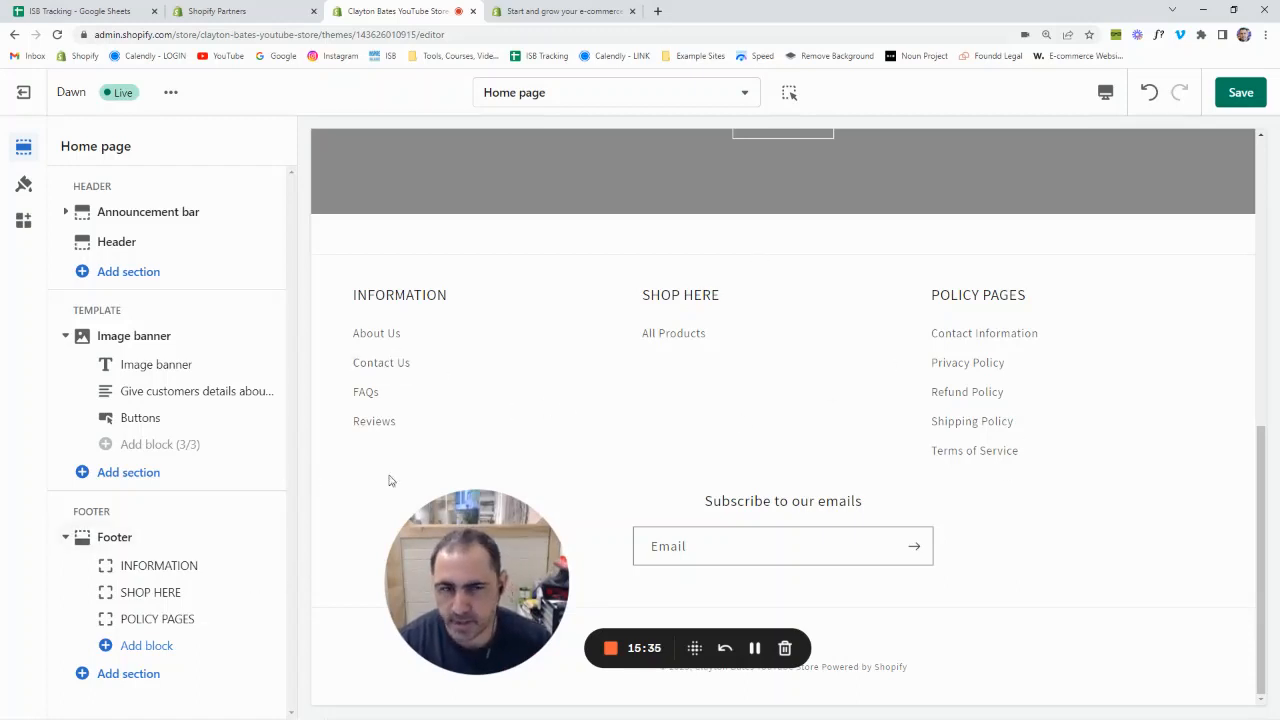
{"action": "left_click", "coordinate": [114, 537]}
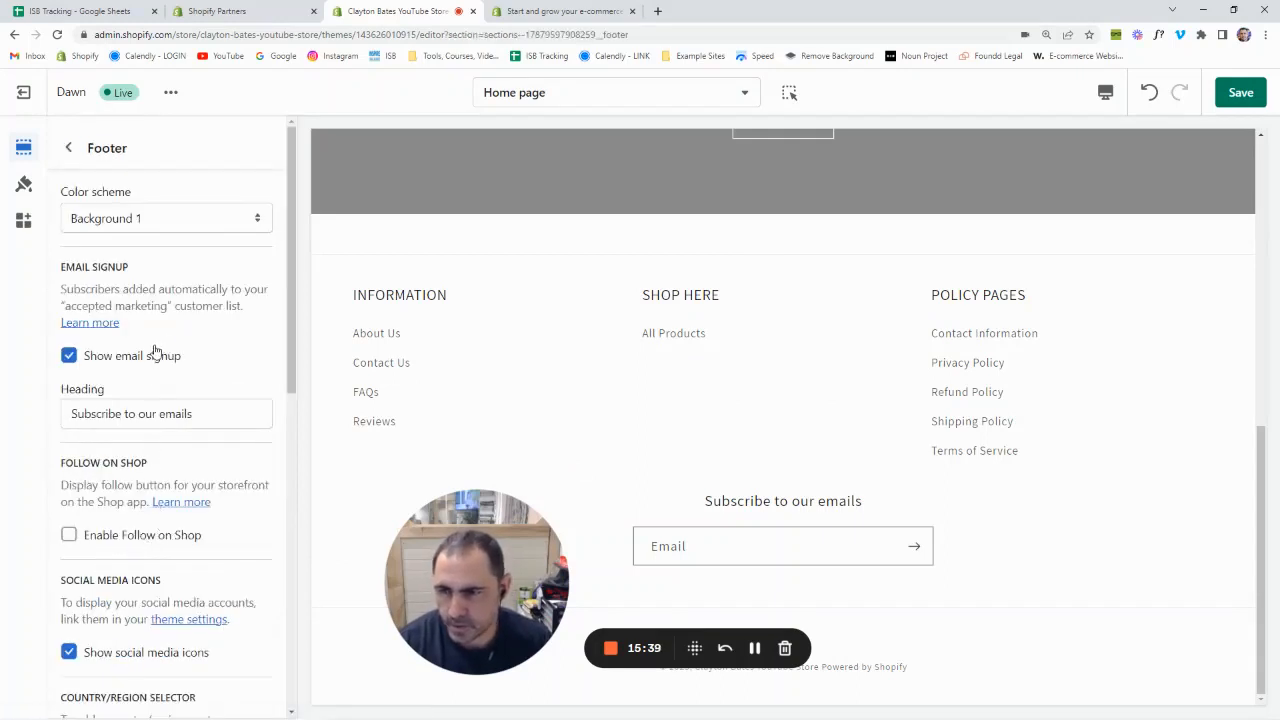
{"action": "scroll", "coordinate": [178, 345], "scroll_direction": "down", "scroll_amount": 1}
{"action": "scroll", "coordinate": [176, 342], "scroll_direction": "up", "scroll_amount": 1}
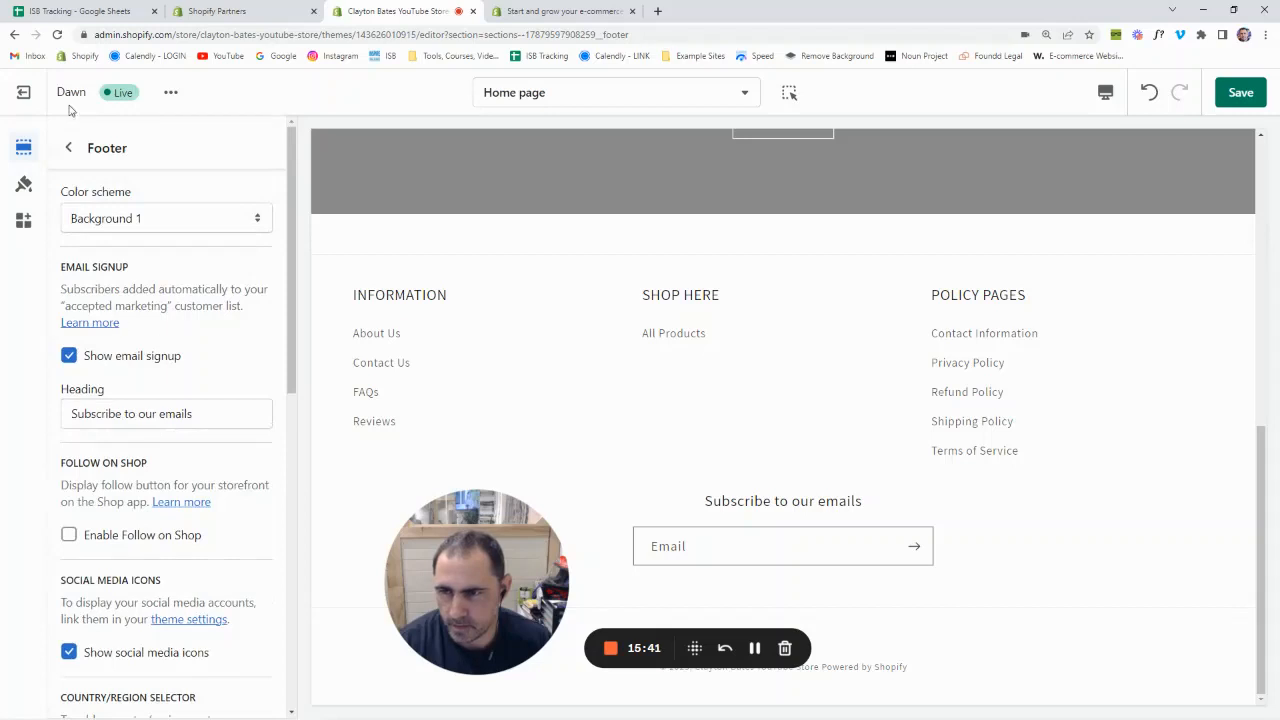
{"action": "left_click", "coordinate": [68, 147]}
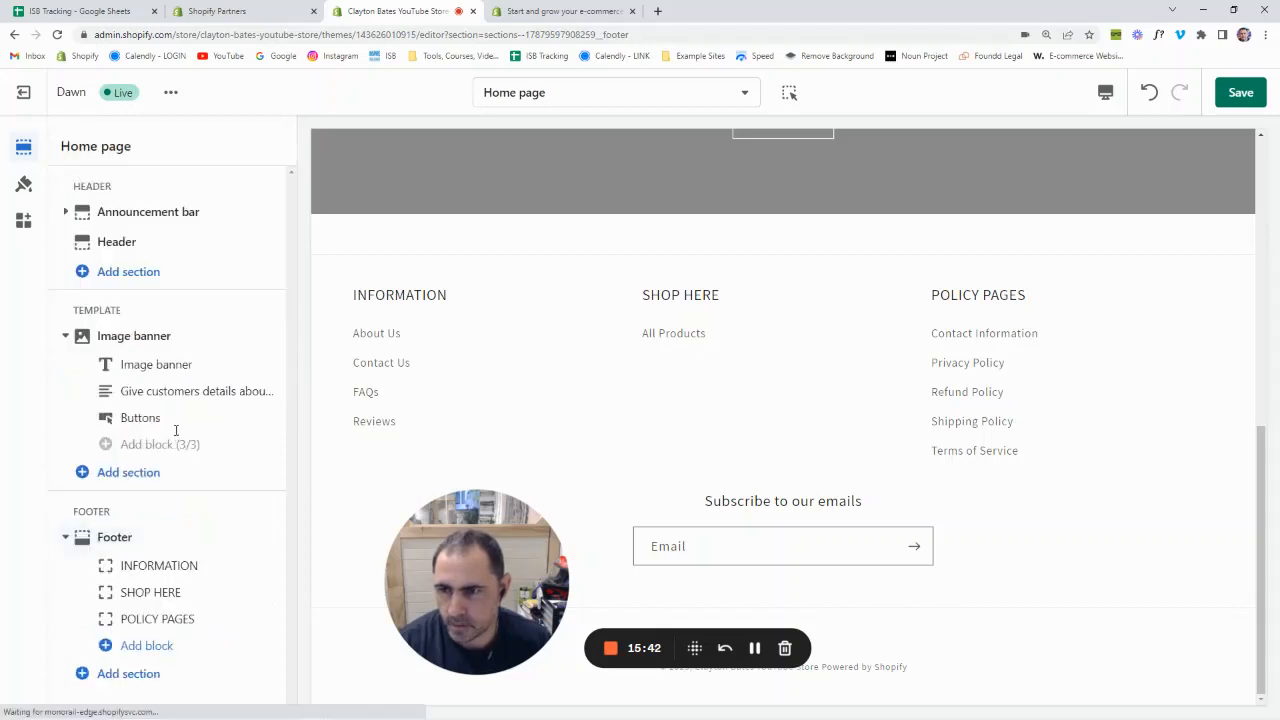
{"action": "left_click", "coordinate": [147, 646]}
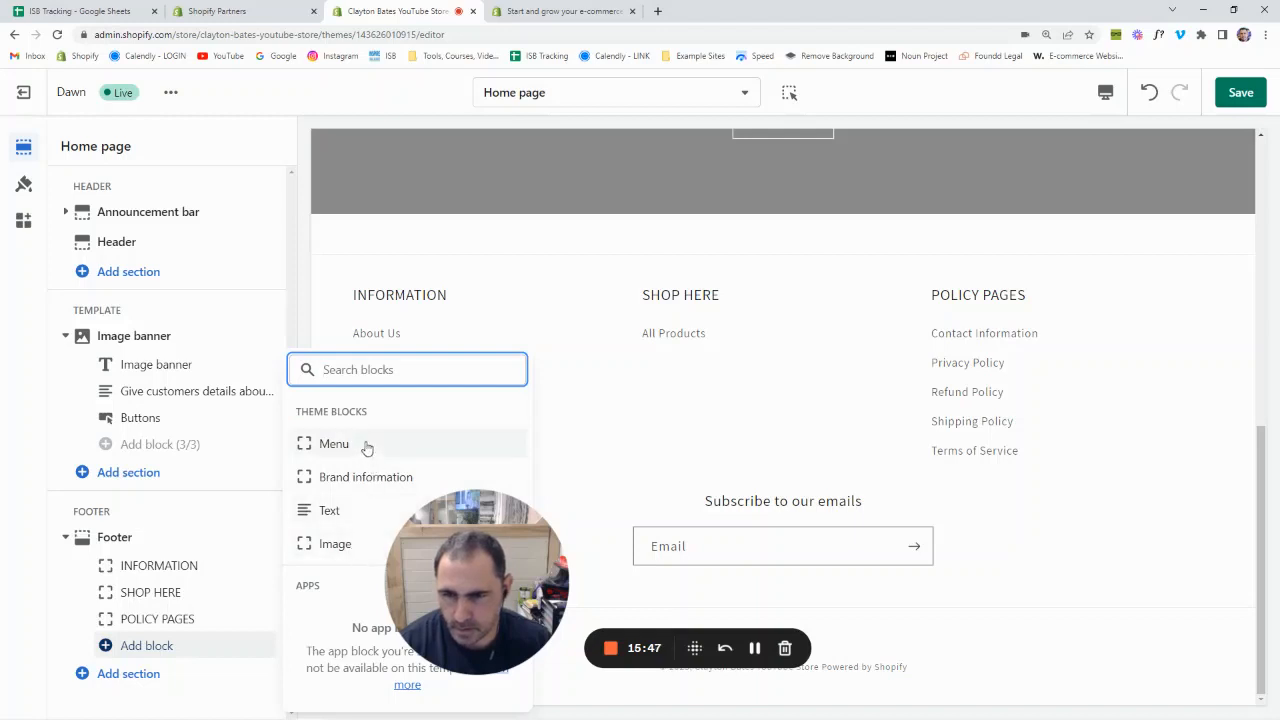
{"action": "left_click", "coordinate": [50, 376]}
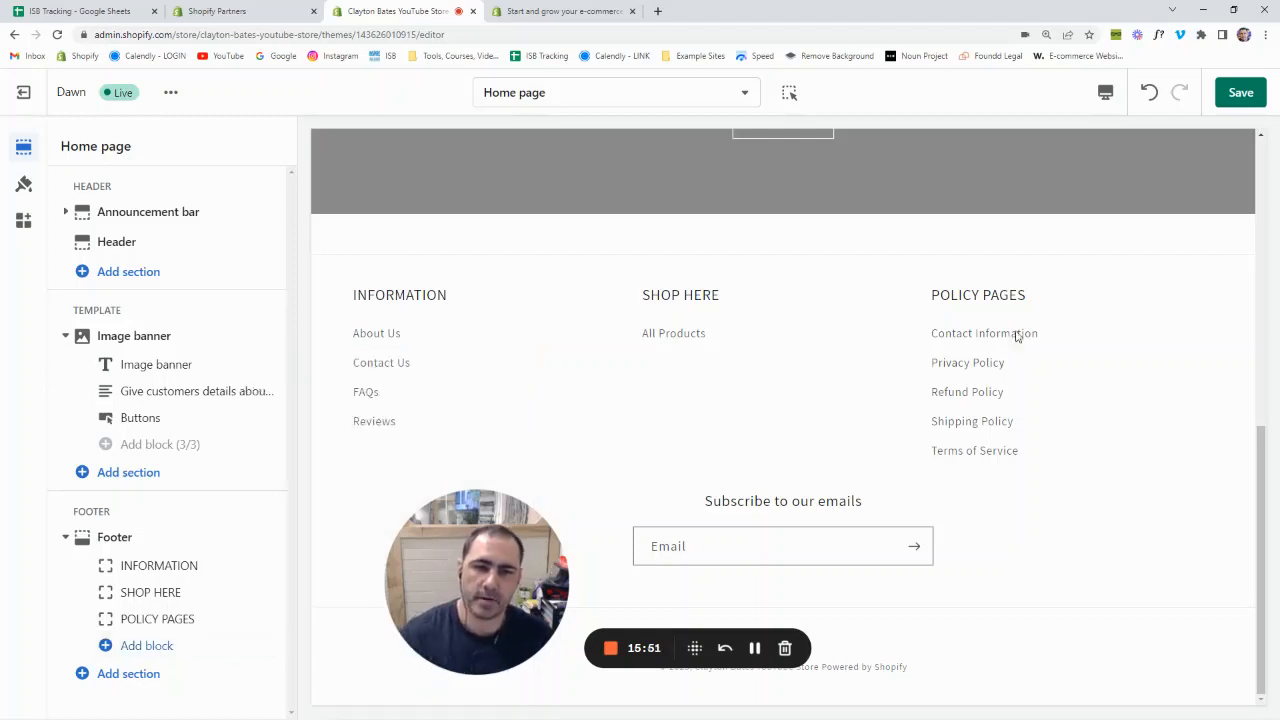
Add another Menu block at the end of the footer and highlight the email signup heading in the preview
{"action": "left_click", "coordinate": [150, 647]}
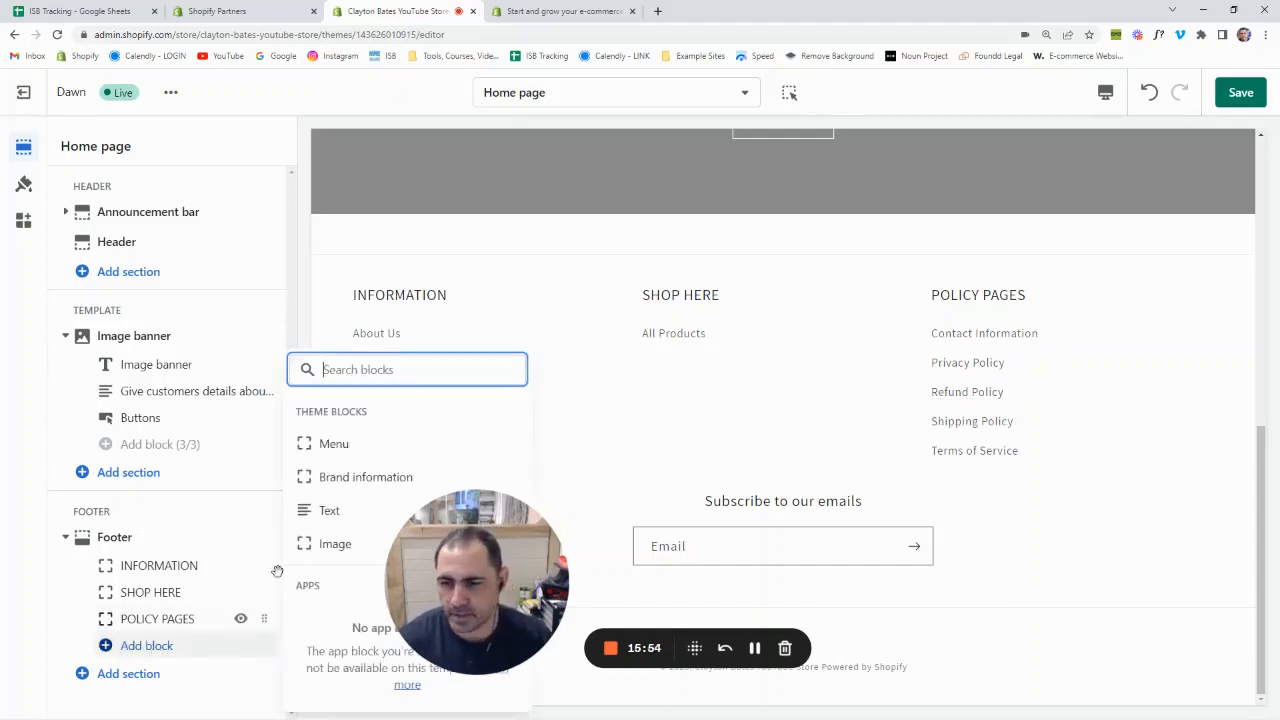
{"action": "left_click", "coordinate": [357, 444]}
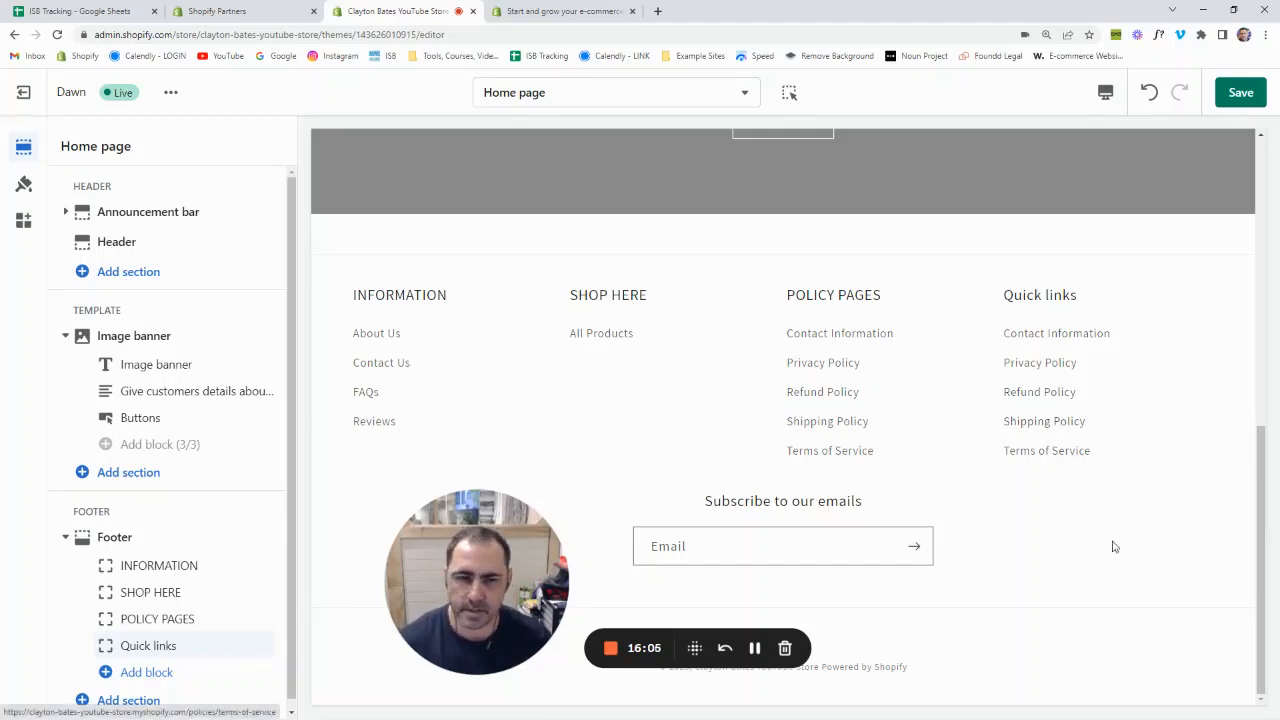
{"action": "left_click_drag", "start_coordinate": [866, 501], "coordinate": [703, 503]}
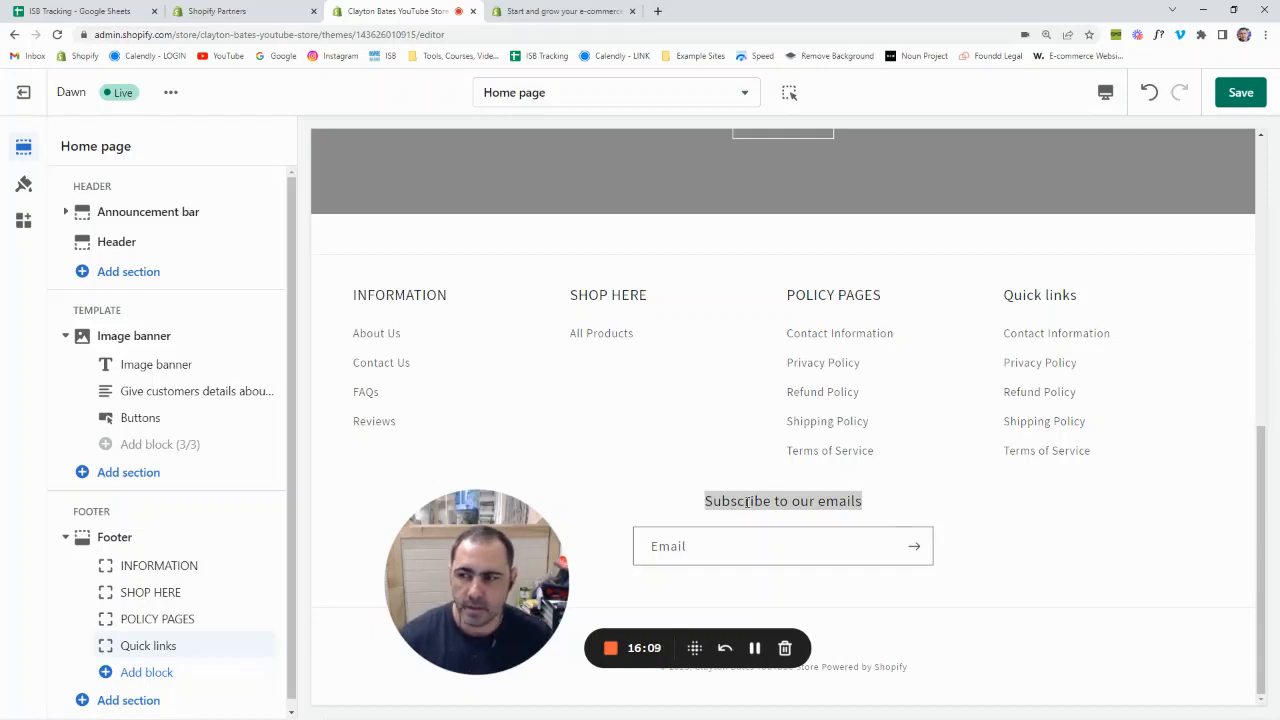
{"action": "left_click", "coordinate": [747, 503]}
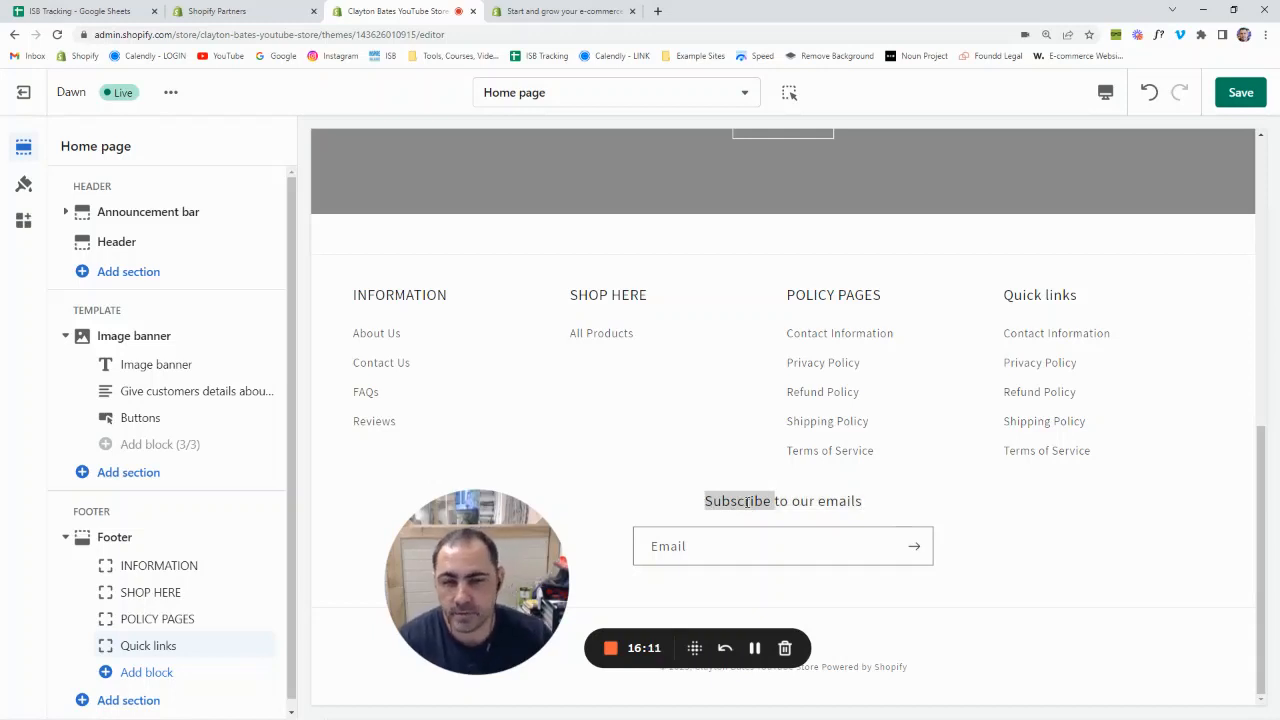
{"action": "left_click_drag", "start_coordinate": [866, 501], "coordinate": [663, 509]}
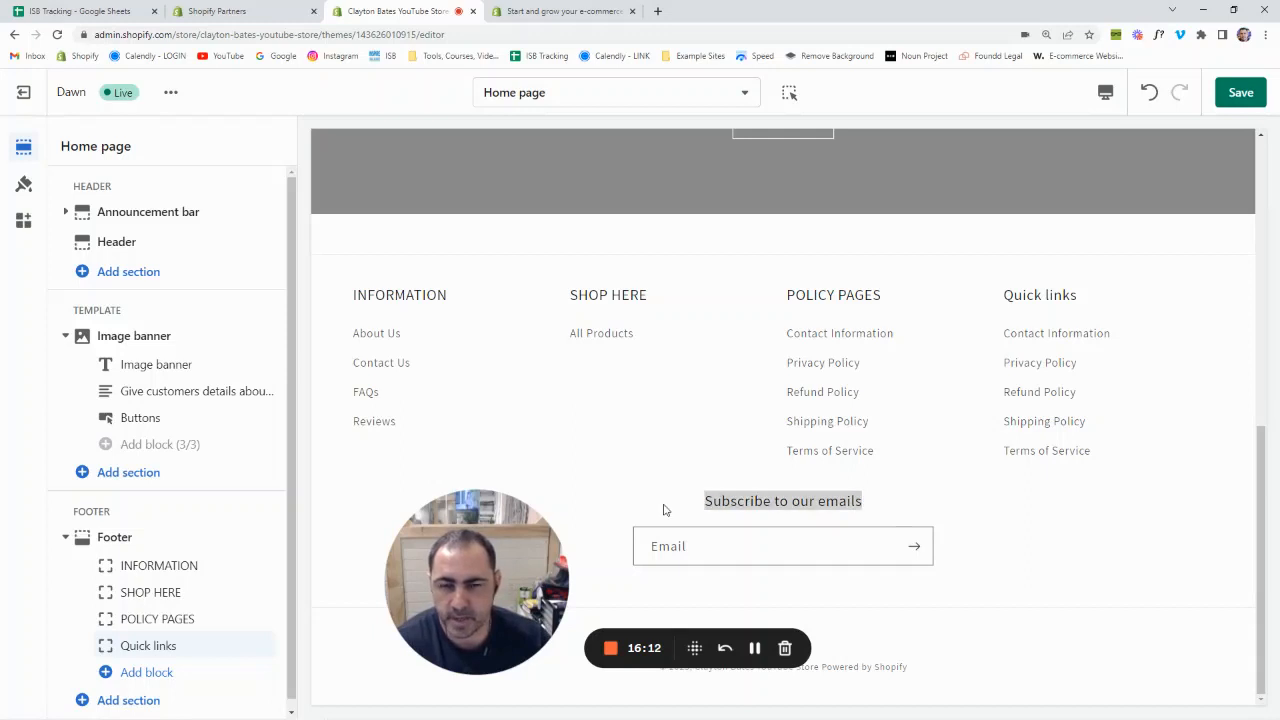
{"action": "left_click", "coordinate": [728, 521]}
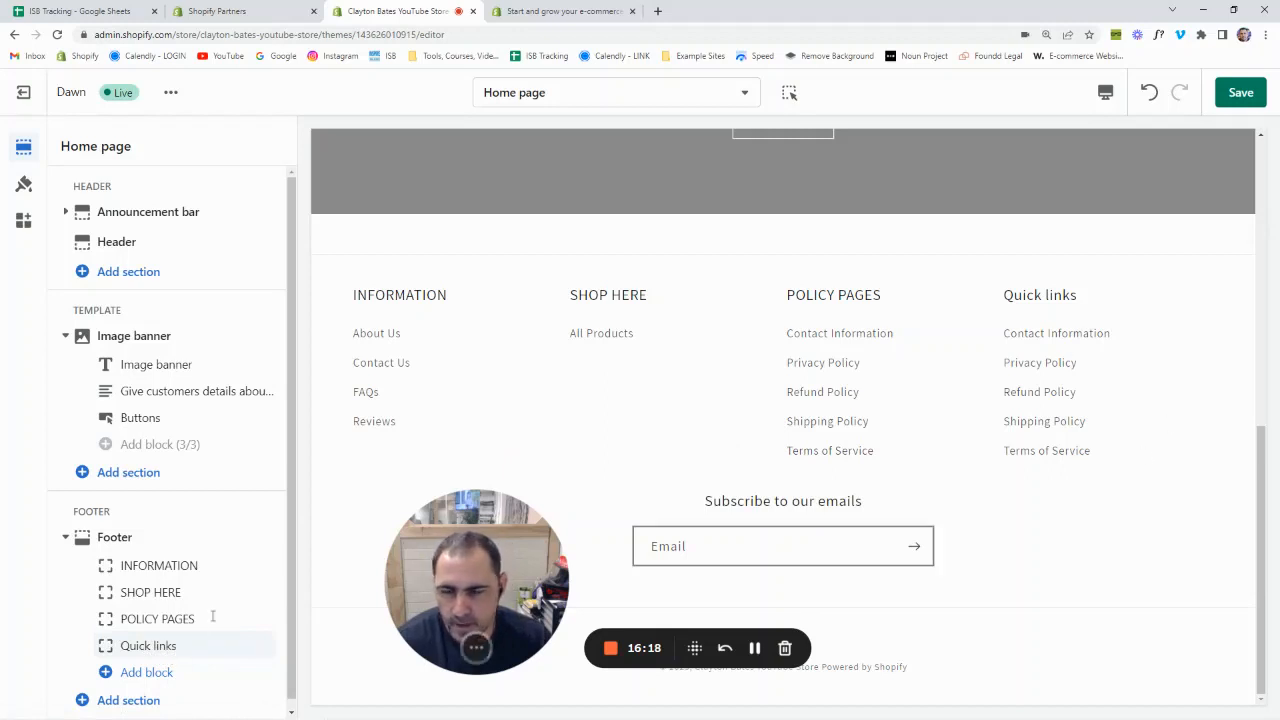
Add a Brand information block to the footer and remove the Quick links menu block
{"action": "left_click", "coordinate": [150, 673]}
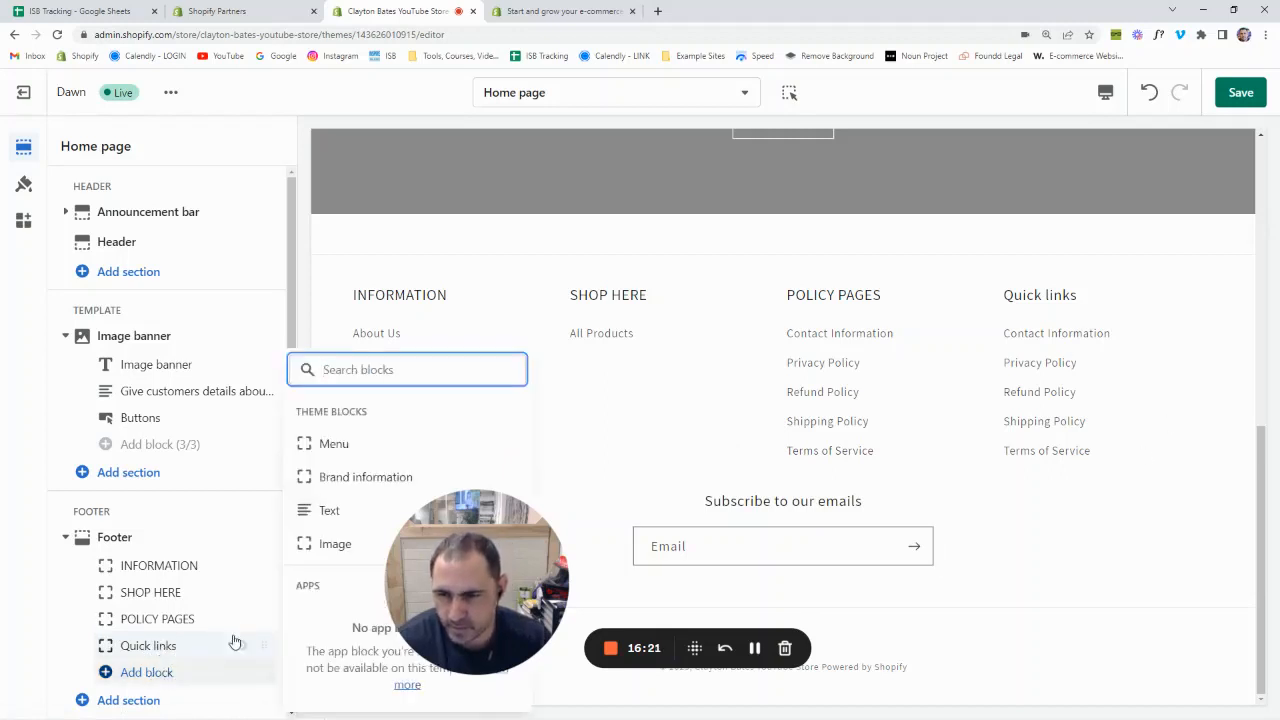
{"action": "left_click", "coordinate": [358, 478]}
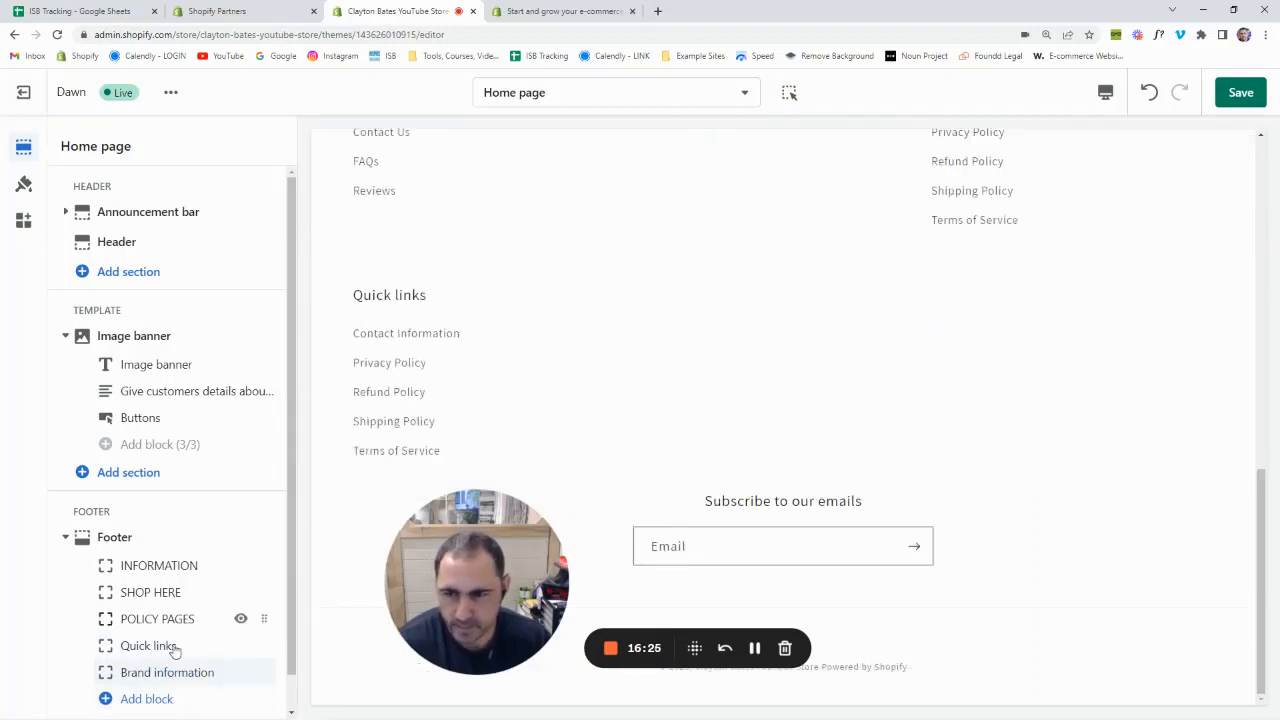
{"action": "left_click", "coordinate": [171, 648]}
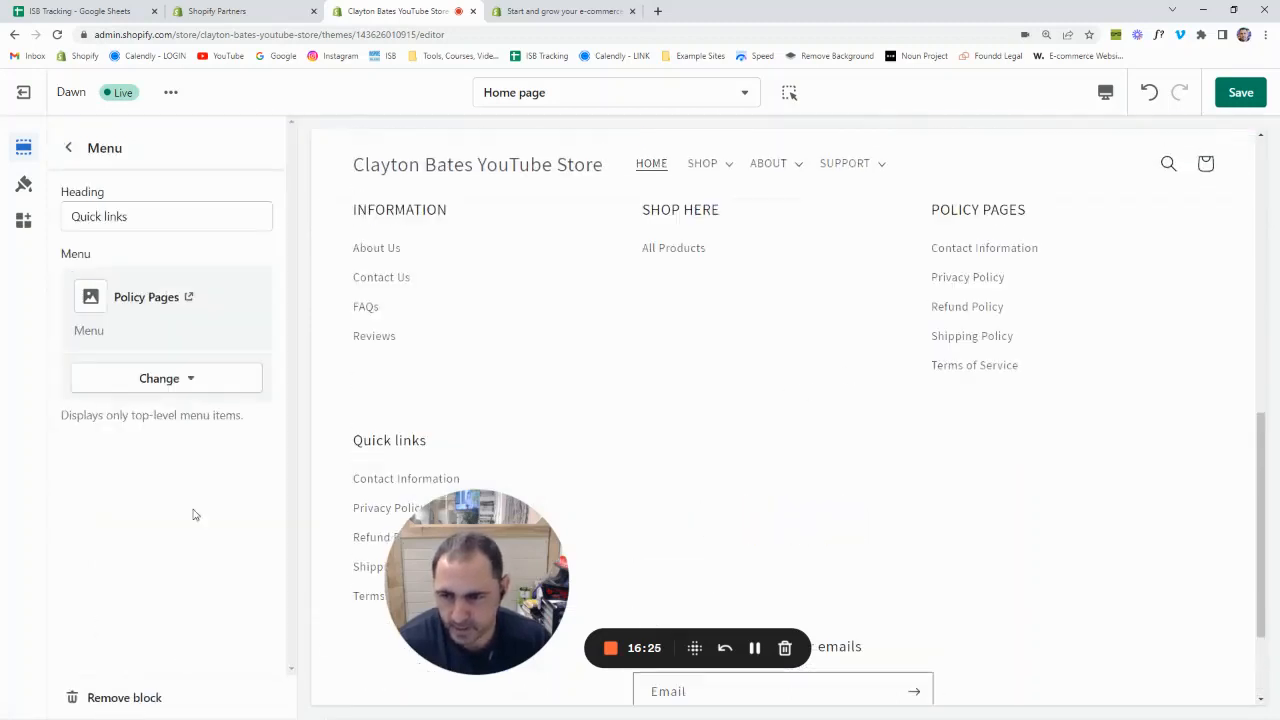
{"action": "left_click", "coordinate": [128, 698]}
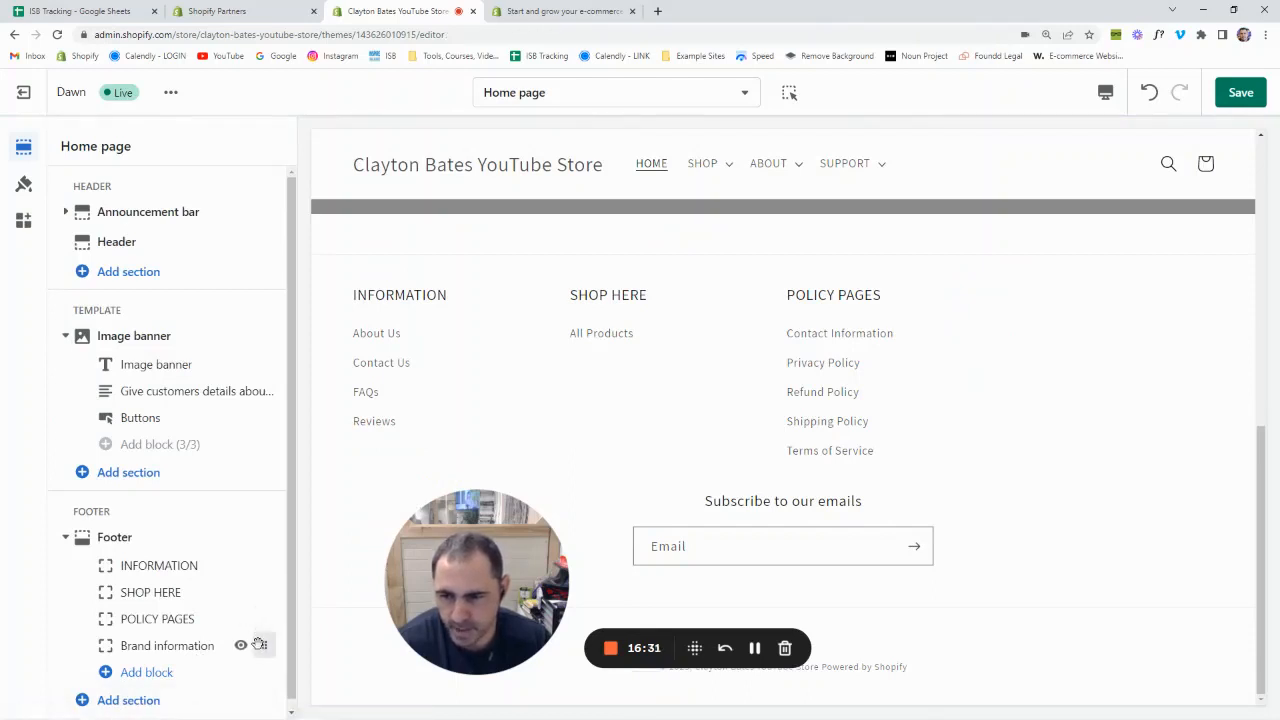
Move the Brand information block above POLICY PAGES in the footer and open its settings
{"action": "left_click_drag", "start_coordinate": [260, 645], "coordinate": [272, 614]}
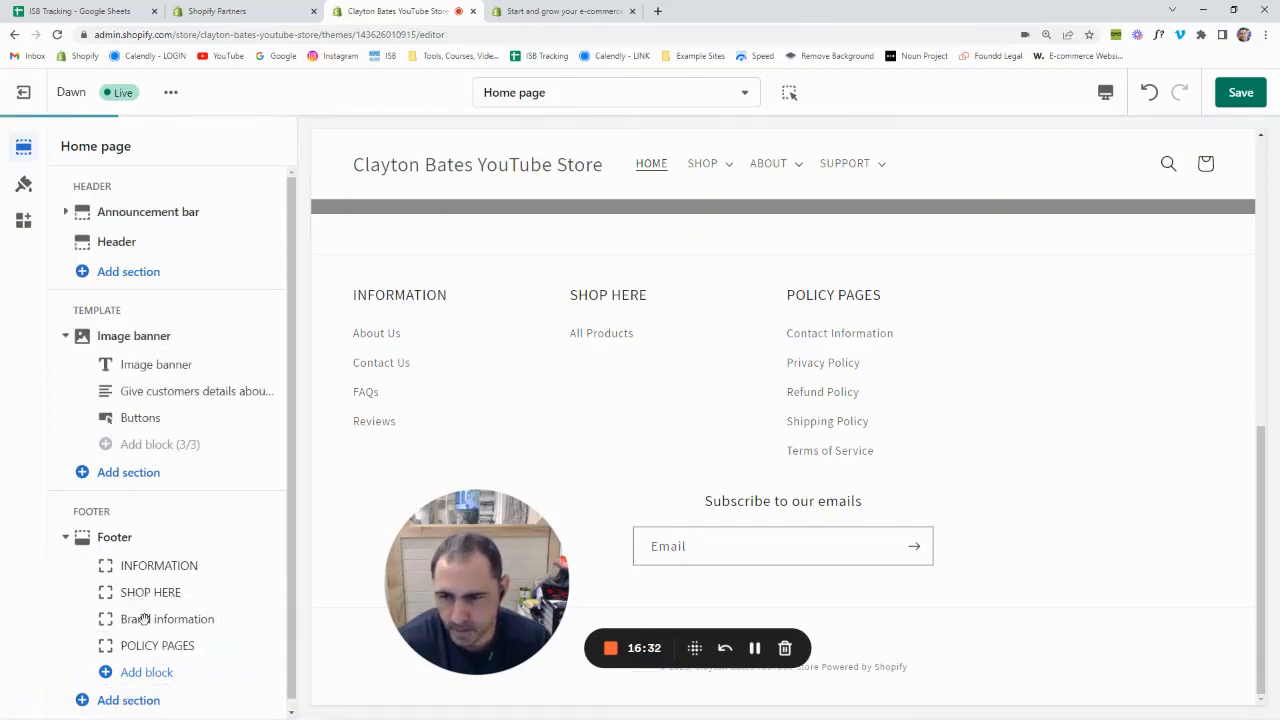
{"action": "left_click", "coordinate": [165, 622]}
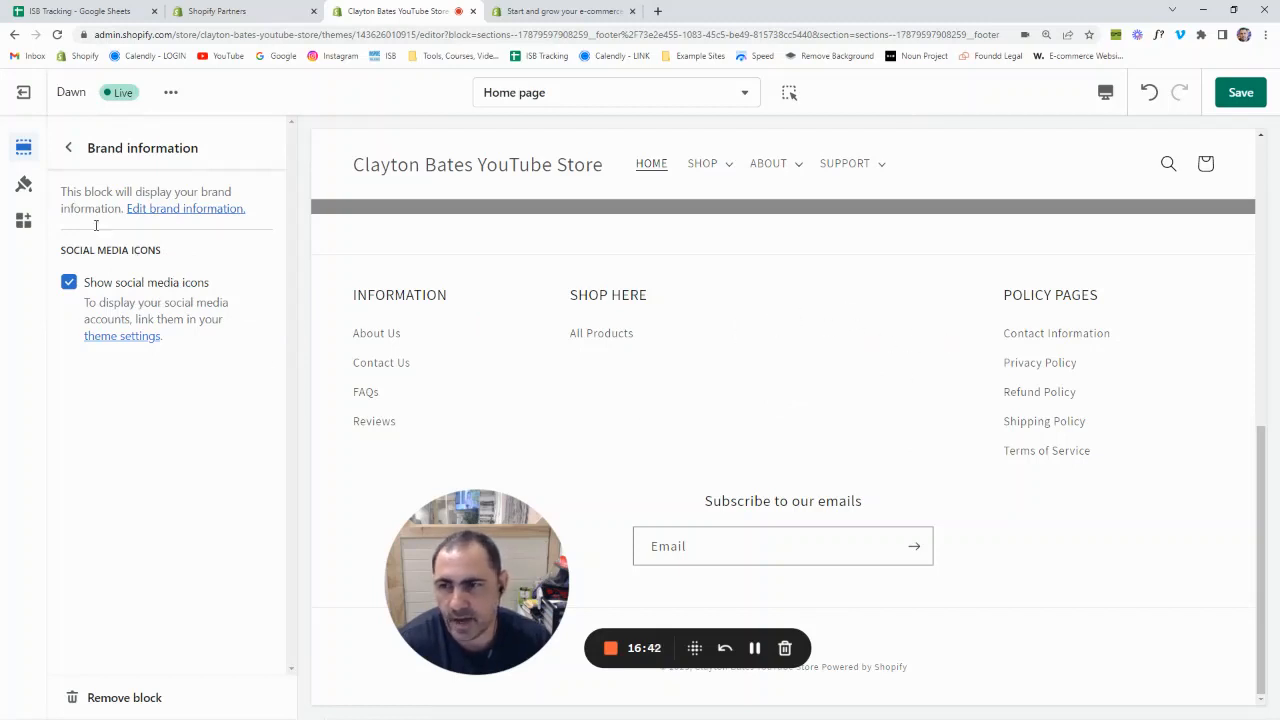
In the theme's social media settings, enter the placeholder "@" for Facebook and "@@" for Instagram
{"action": "left_click", "coordinate": [24, 184]}
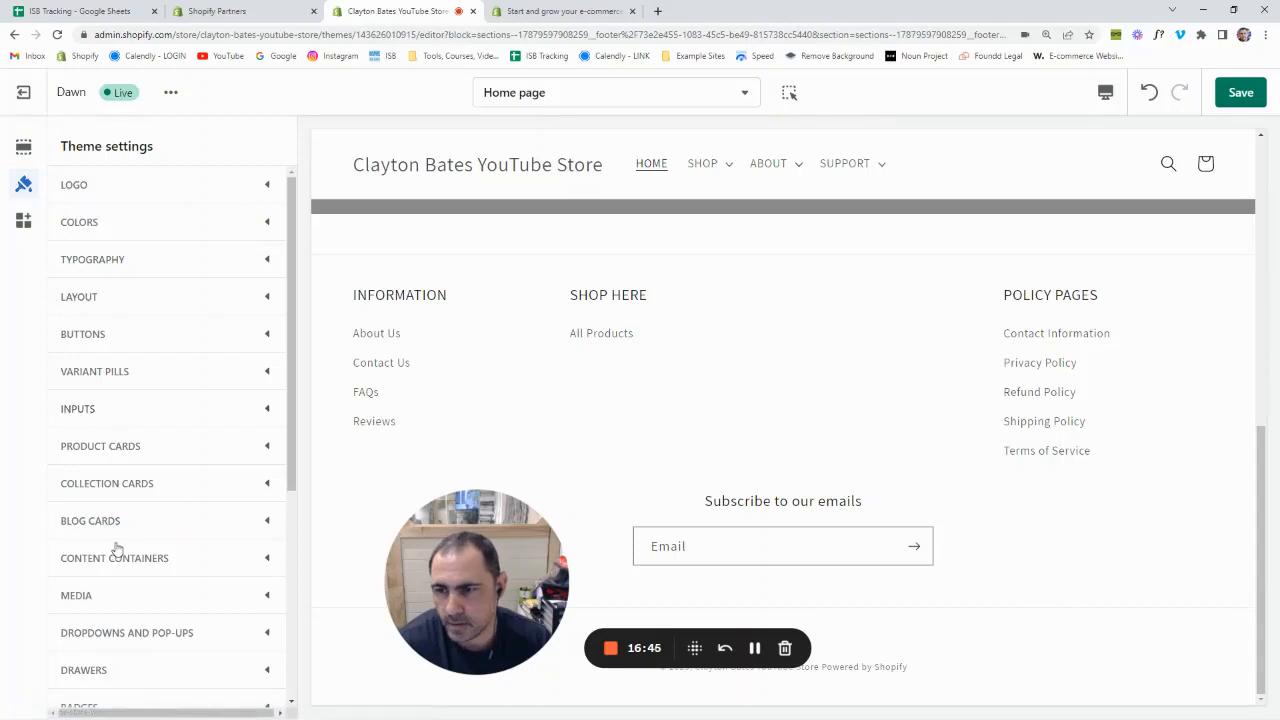
{"action": "scroll", "coordinate": [133, 329], "scroll_direction": "down", "scroll_amount": 1}
{"action": "scroll", "coordinate": [133, 329], "scroll_direction": "down", "scroll_amount": 3}
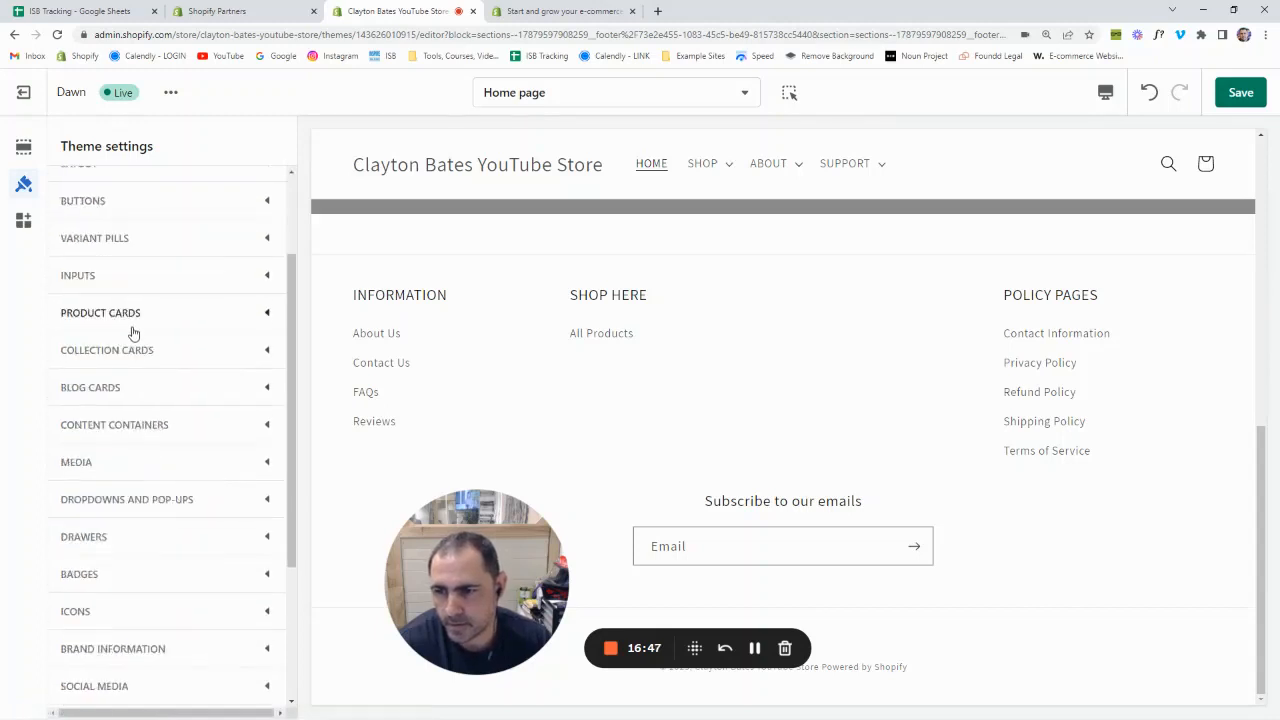
{"action": "left_click", "coordinate": [133, 626]}
{"action": "scroll", "coordinate": [133, 632], "scroll_direction": "down", "scroll_amount": 4}
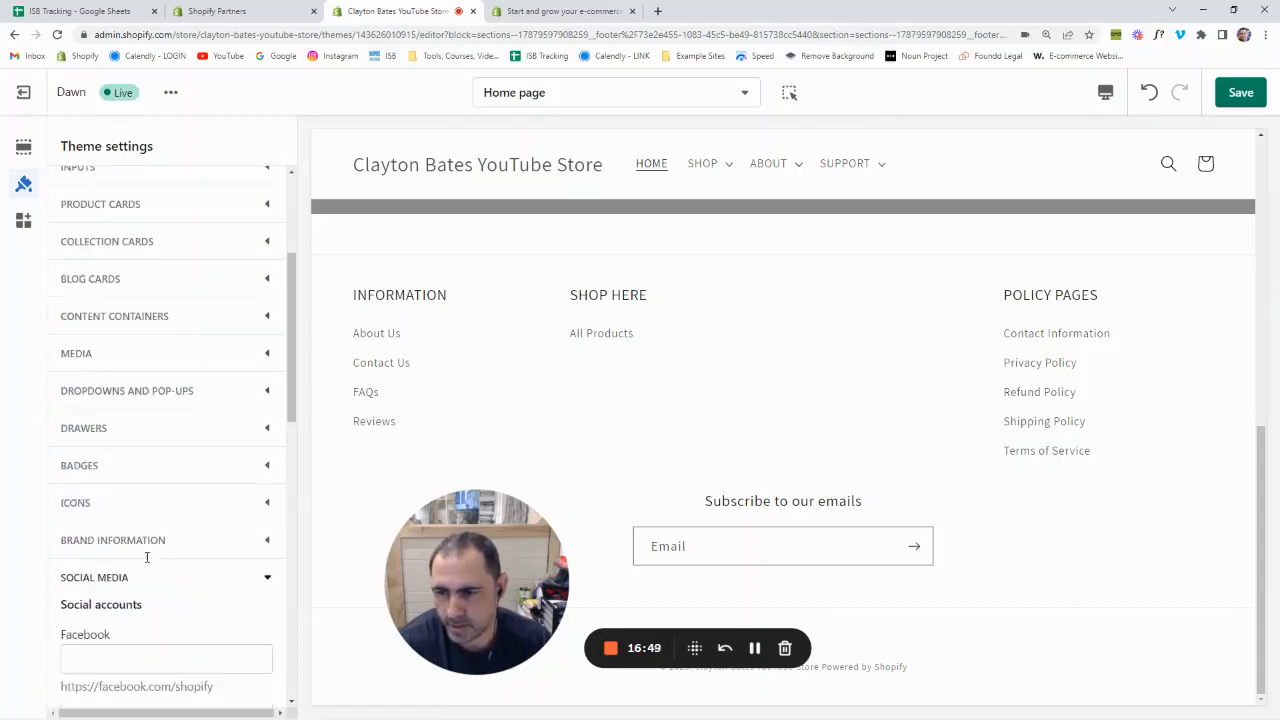
{"action": "left_click", "coordinate": [131, 507]}
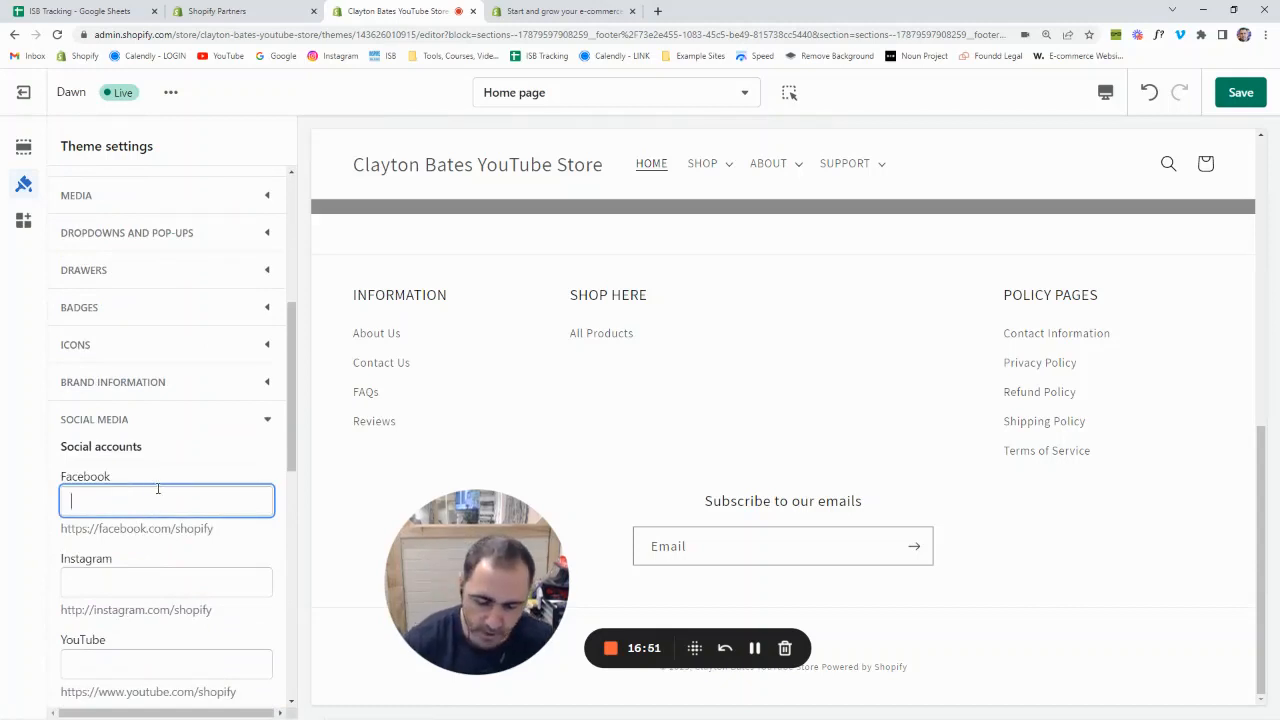
{"action": "left_click", "coordinate": [113, 582]}
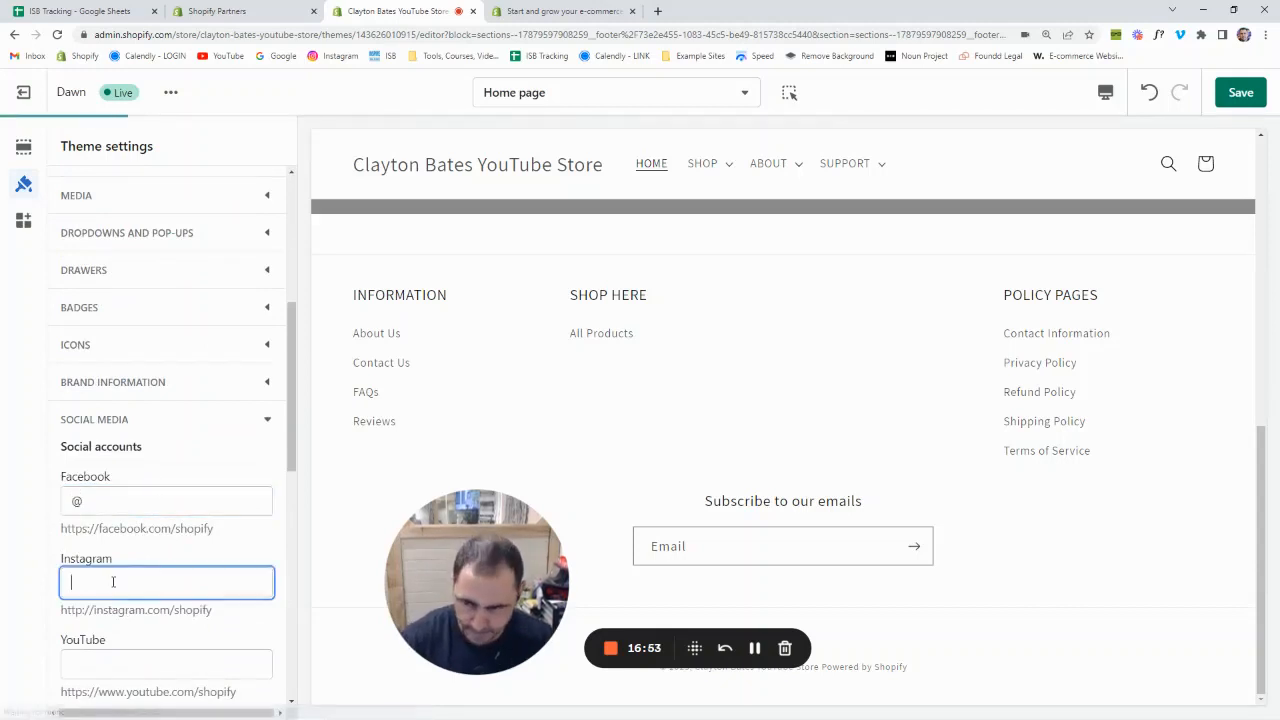
{"action": "type", "text": "@"}
Enter the placeholder "@" for the YouTube and TikTok accounts, collapse the social media settings, and go back to the page sections
{"action": "left_click", "coordinate": [114, 657]}
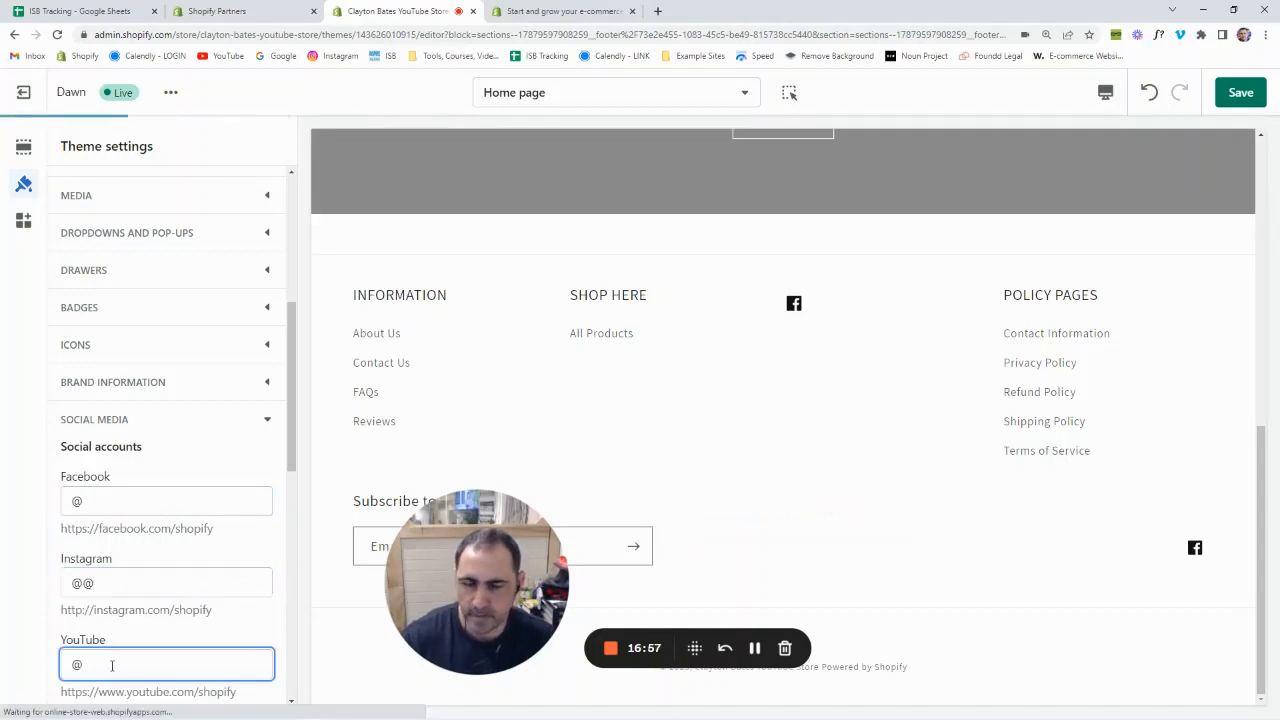
{"action": "scroll", "coordinate": [113, 664], "scroll_direction": "down", "scroll_amount": 1}
{"action": "left_click", "coordinate": [110, 618]}
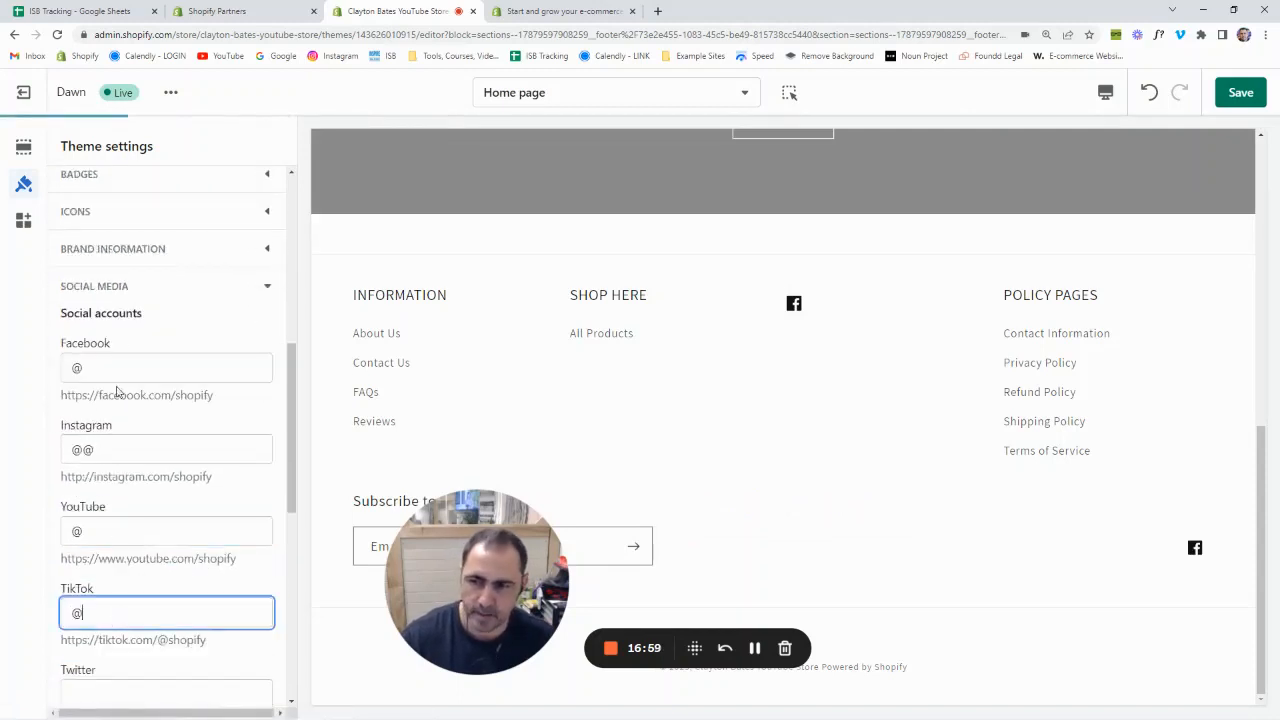
{"action": "scroll", "coordinate": [177, 346], "scroll_direction": "up", "scroll_amount": 3}
{"action": "scroll", "coordinate": [168, 511], "scroll_direction": "down", "scroll_amount": 1}
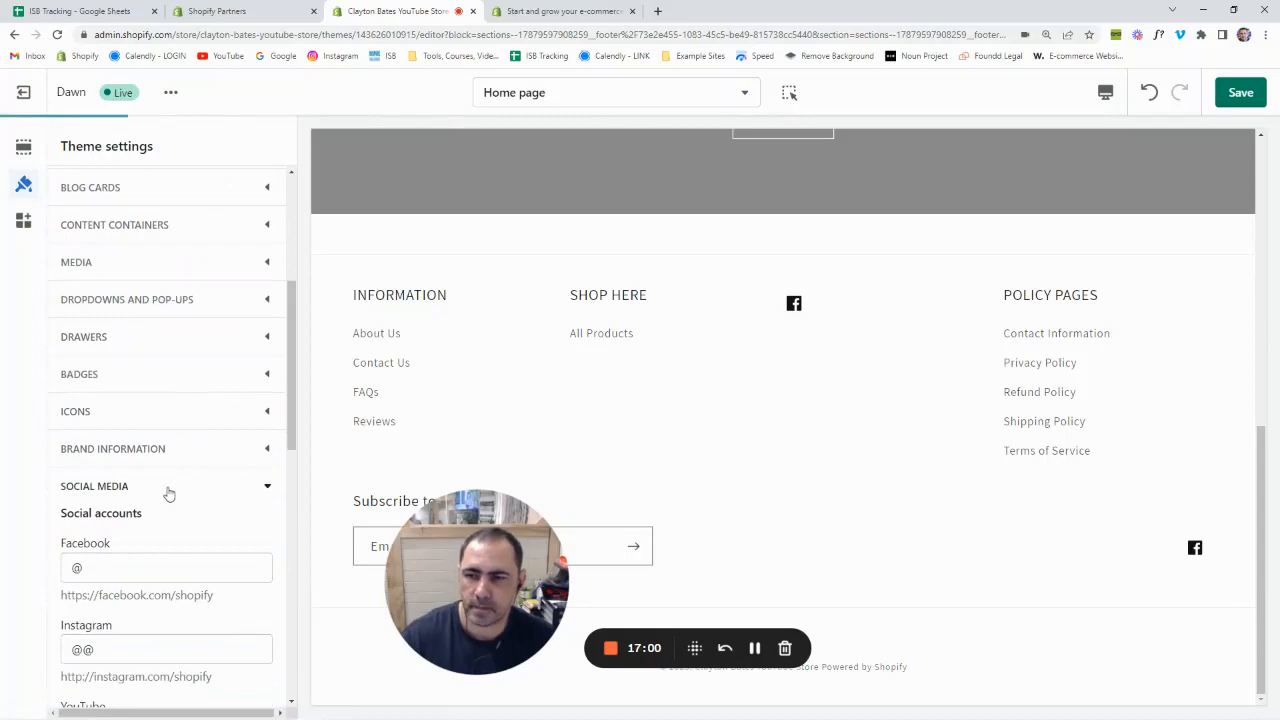
{"action": "left_click", "coordinate": [169, 494]}
{"action": "left_click", "coordinate": [16, 156]}
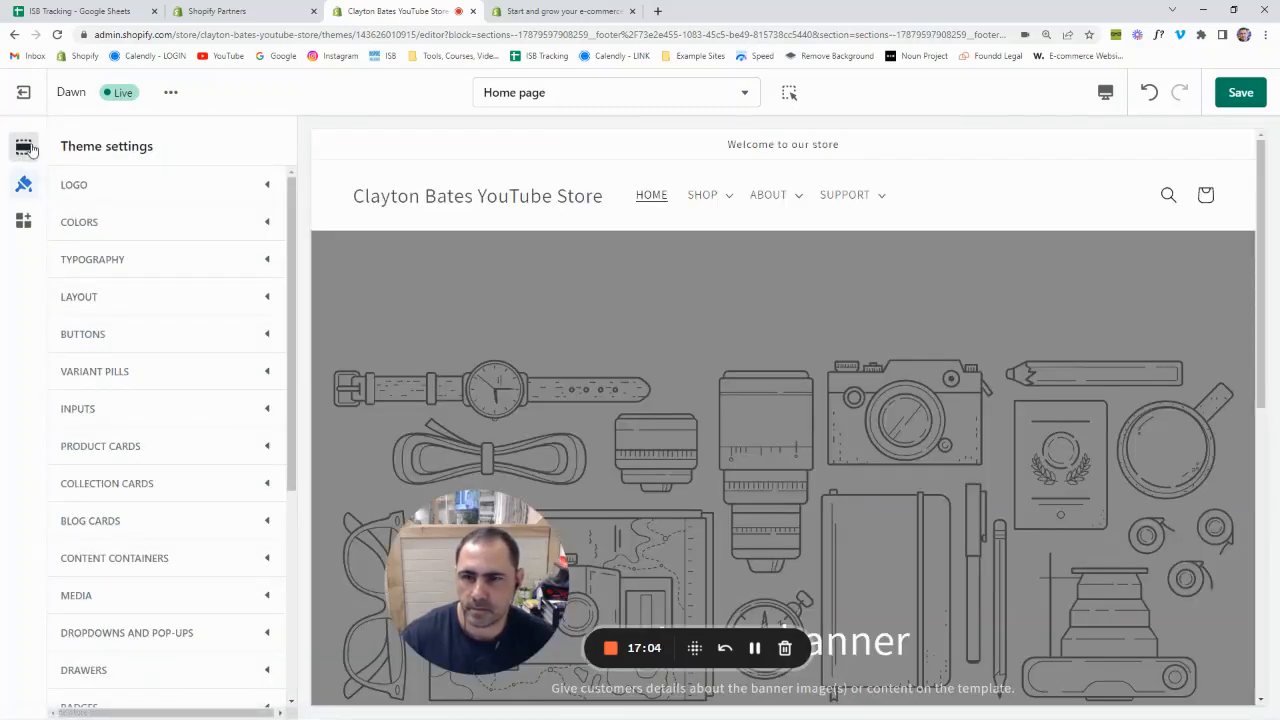
Turn off the social media icons in the Footer section's settings and return to the home page's section list
{"action": "left_click", "coordinate": [26, 148]}
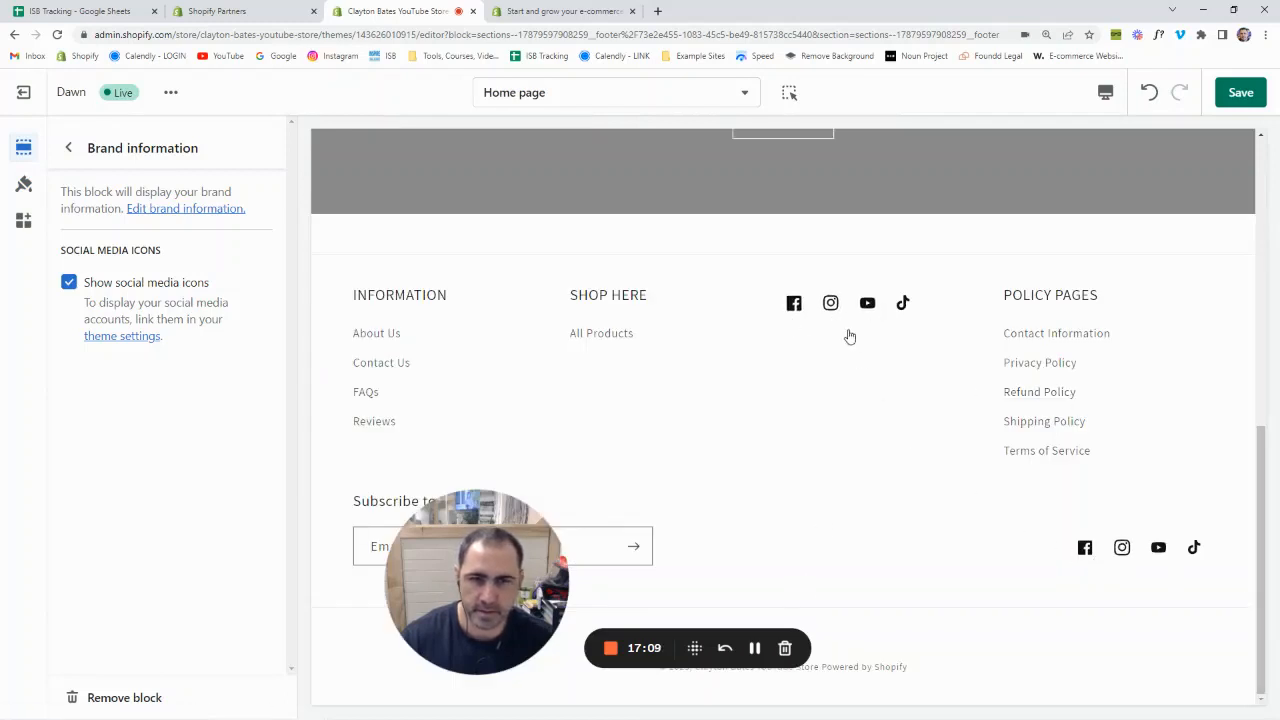
{"action": "left_click", "coordinate": [68, 147]}
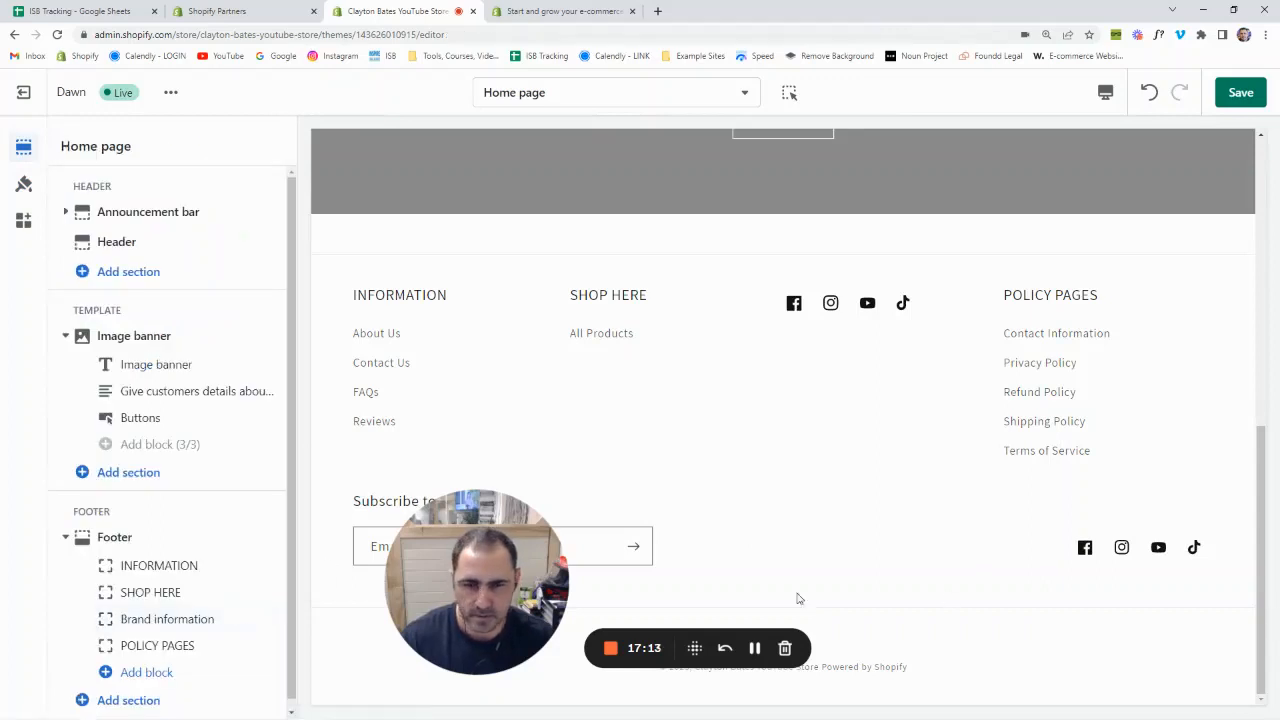
{"action": "left_click", "coordinate": [163, 531]}
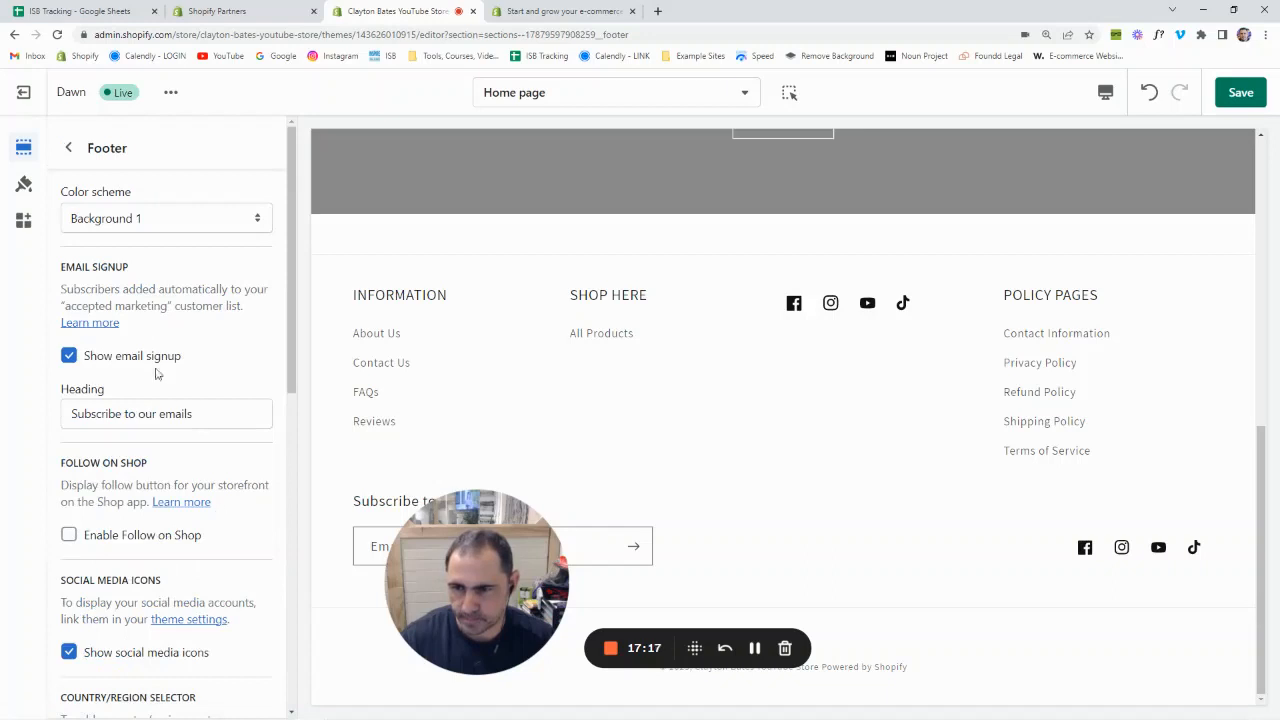
{"action": "scroll", "coordinate": [157, 373], "scroll_direction": "down", "scroll_amount": 2}
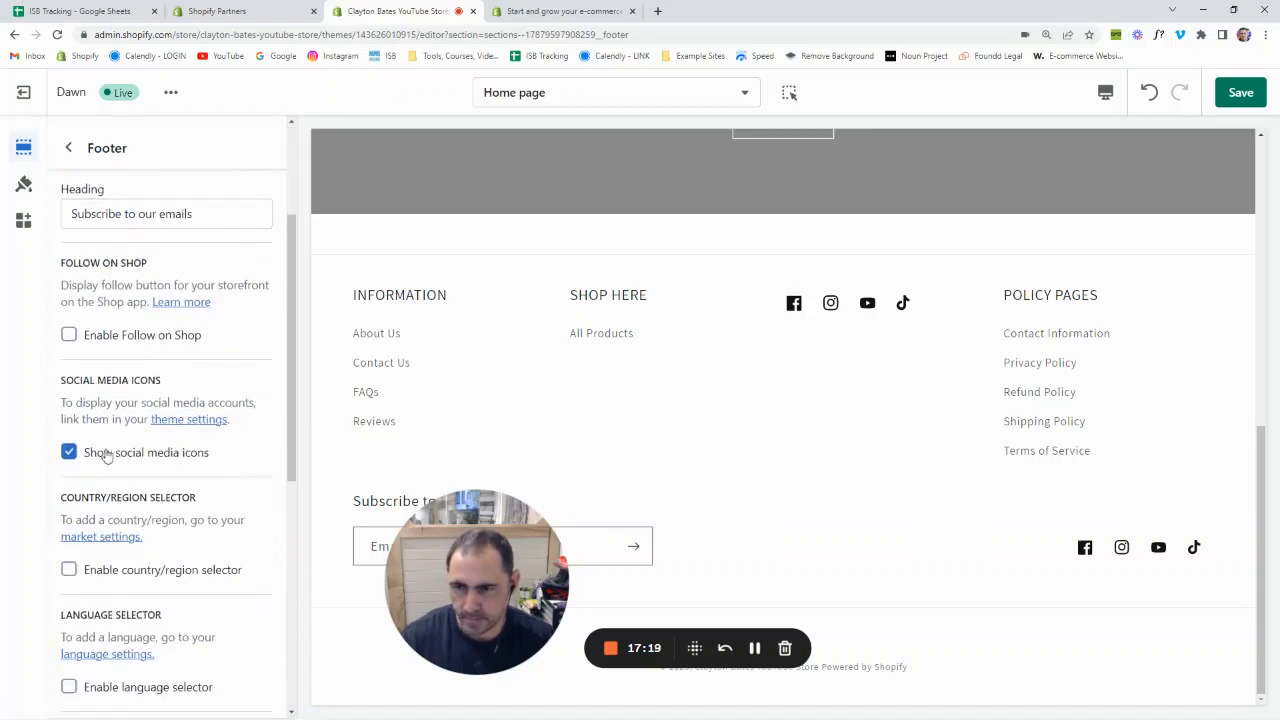
{"action": "left_click", "coordinate": [106, 454]}
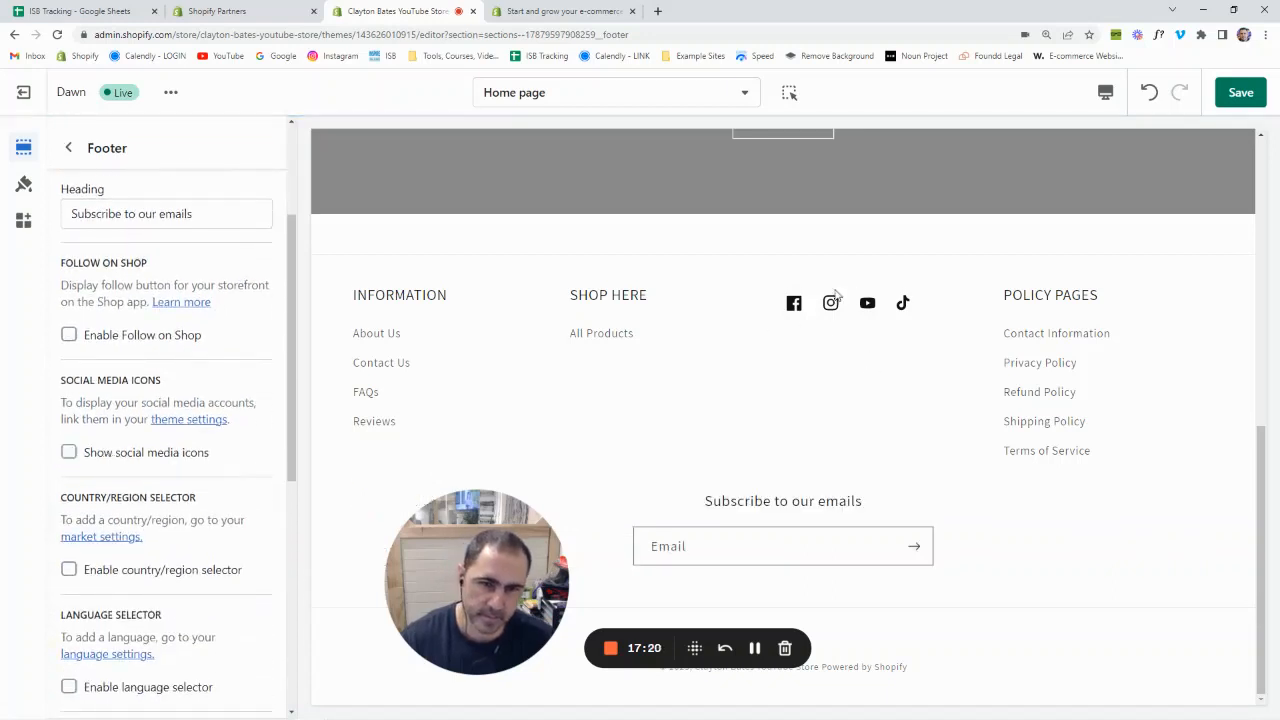
{"action": "left_click", "coordinate": [68, 147]}
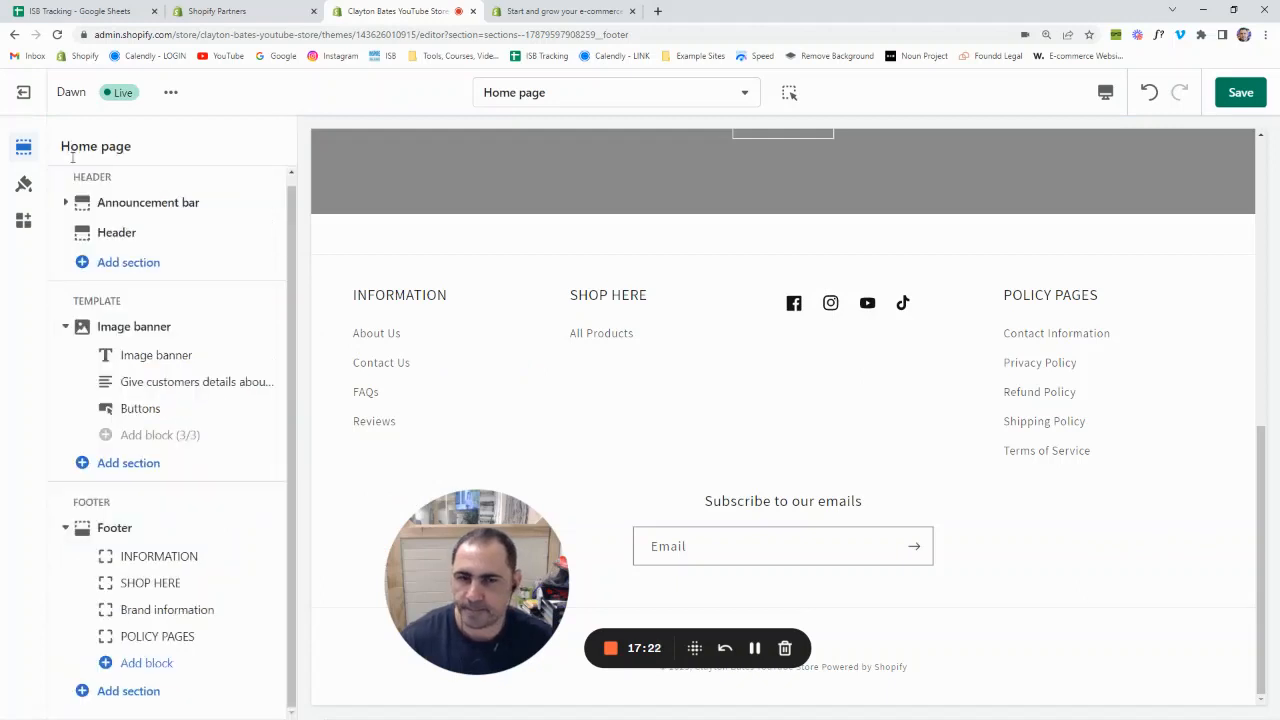
Review the settings of the Footer section and its Brand information block
{"action": "left_click", "coordinate": [114, 528]}
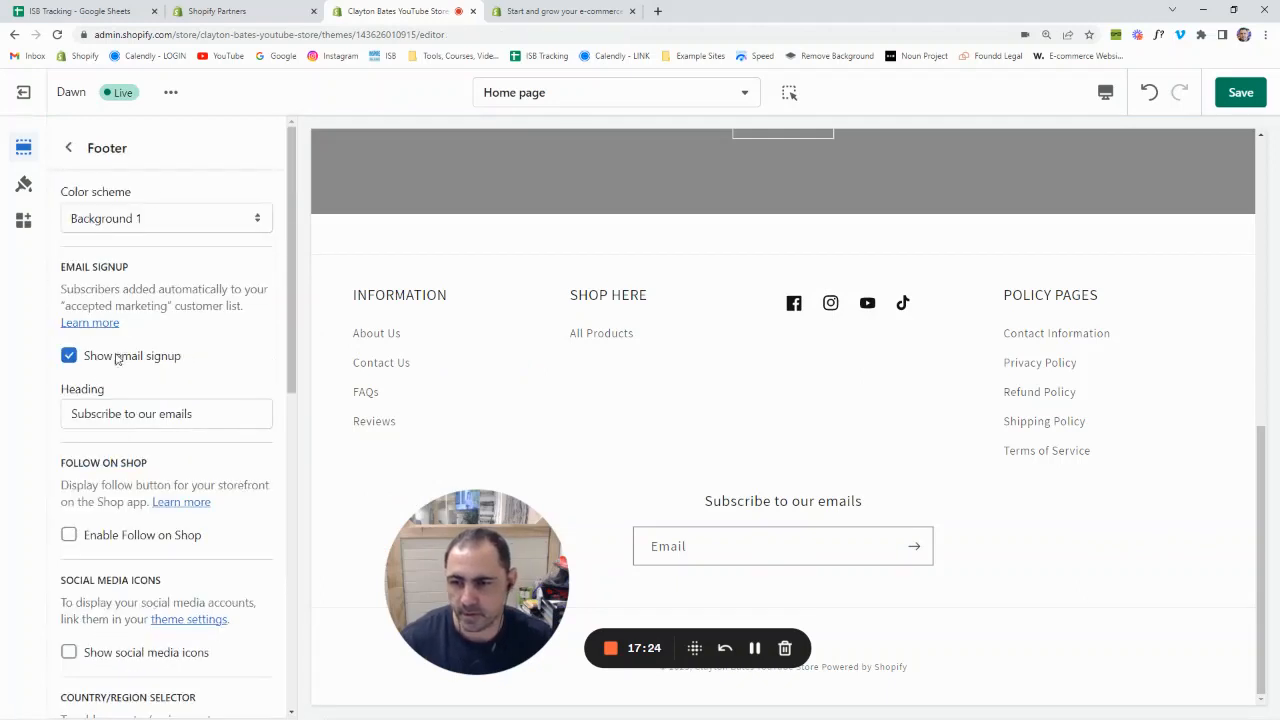
{"action": "left_click", "coordinate": [68, 147]}
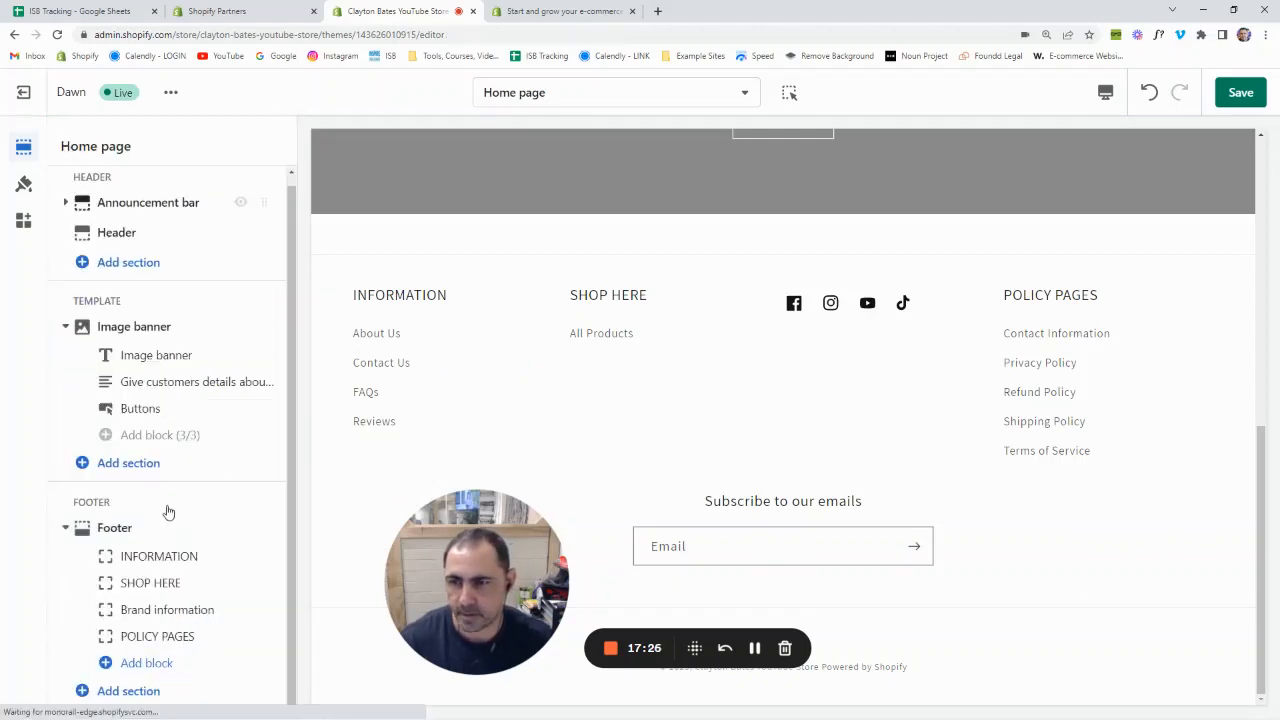
{"action": "left_click", "coordinate": [165, 609]}
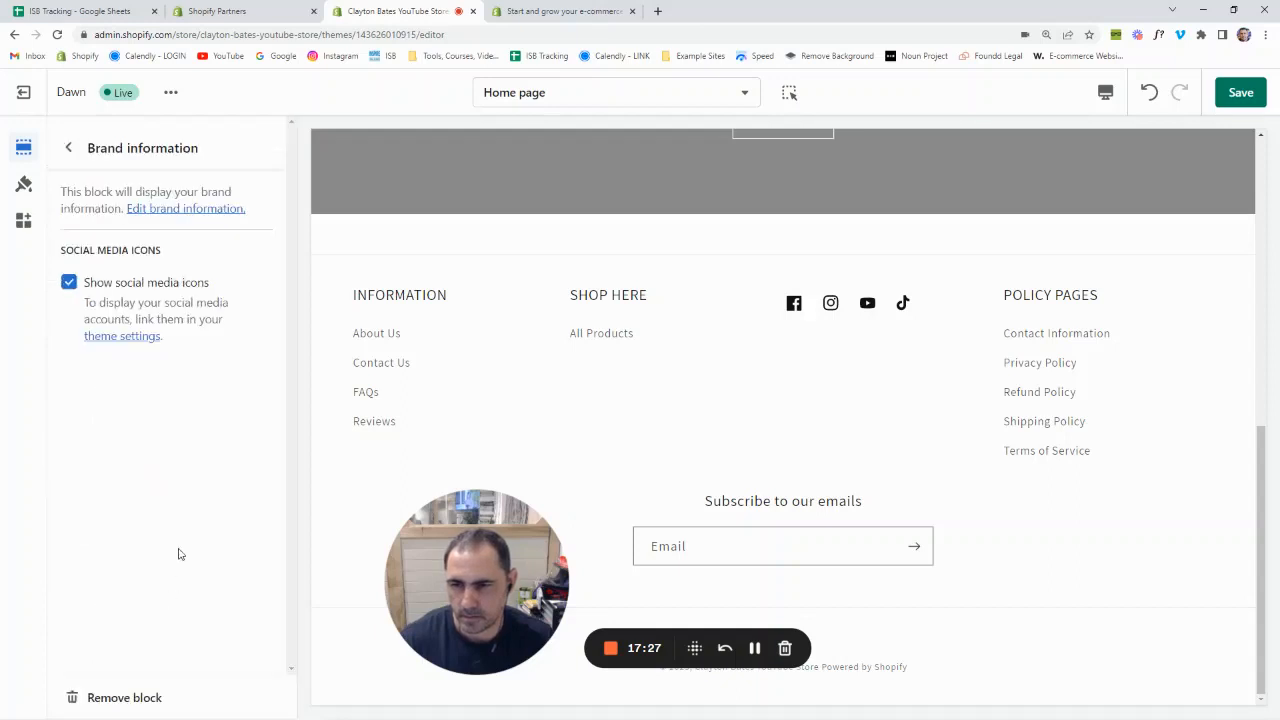
{"action": "left_click", "coordinate": [68, 149]}
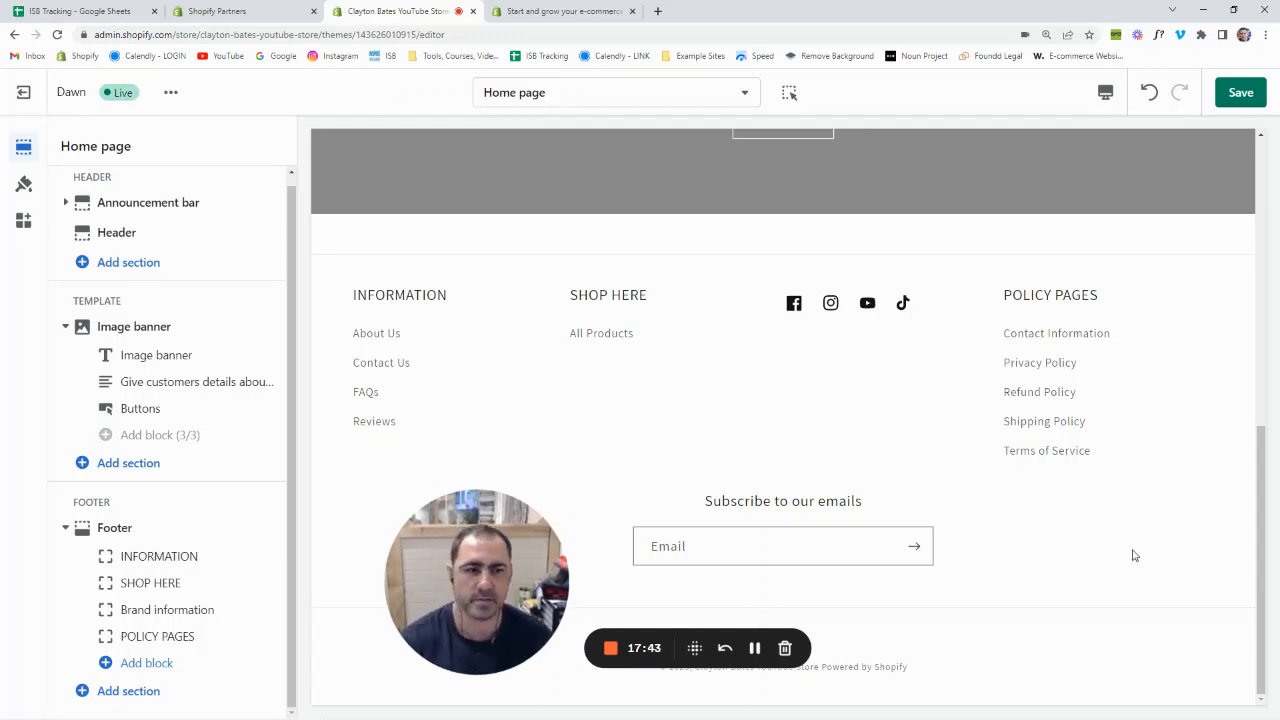
Switch the theme editor from the home page to the Default product template
{"action": "left_click_drag", "start_coordinate": [1260, 491], "coordinate": [1261, 480]}
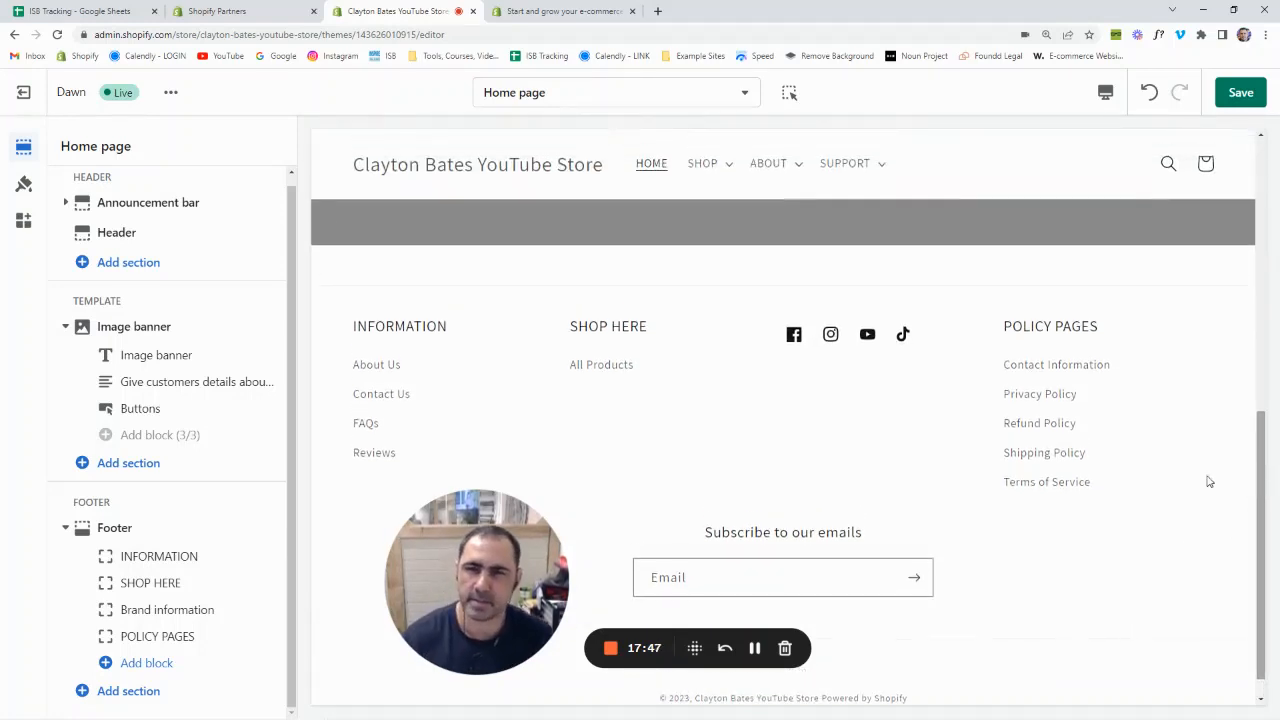
{"action": "scroll", "coordinate": [1212, 474], "scroll_direction": "up", "scroll_amount": 7}
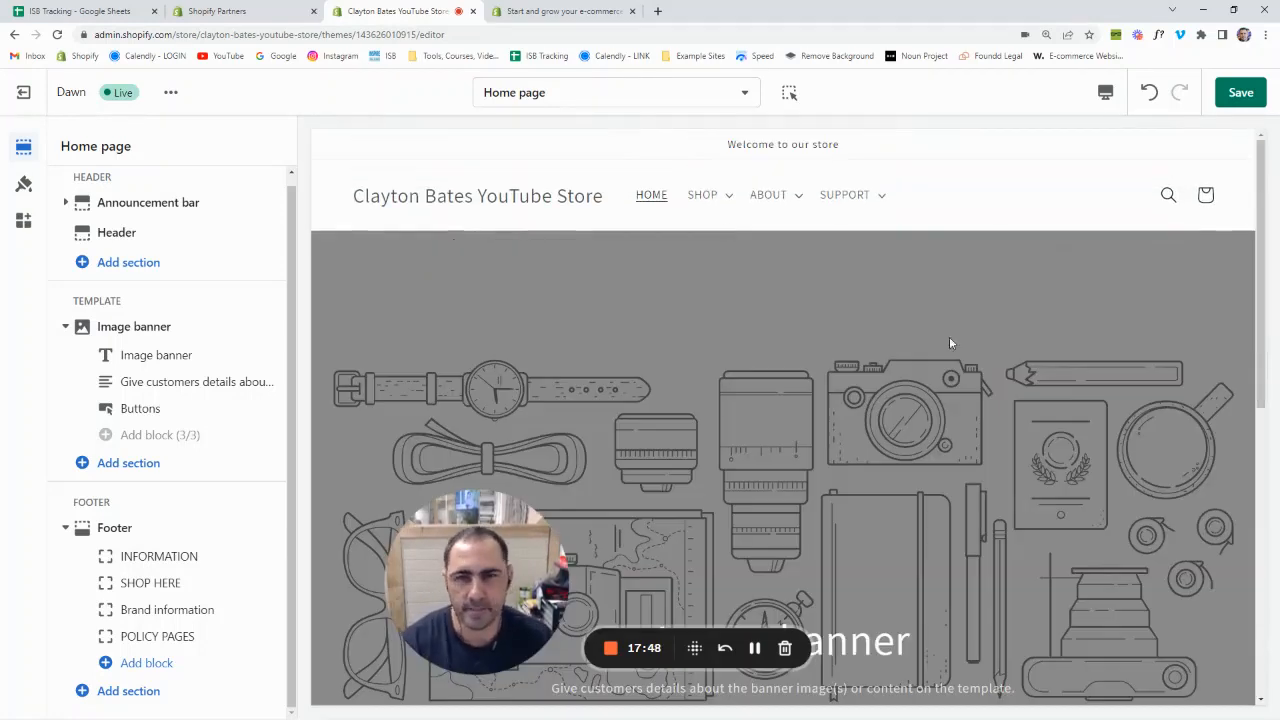
{"action": "left_click", "coordinate": [595, 91]}
{"action": "left_click", "coordinate": [563, 228]}
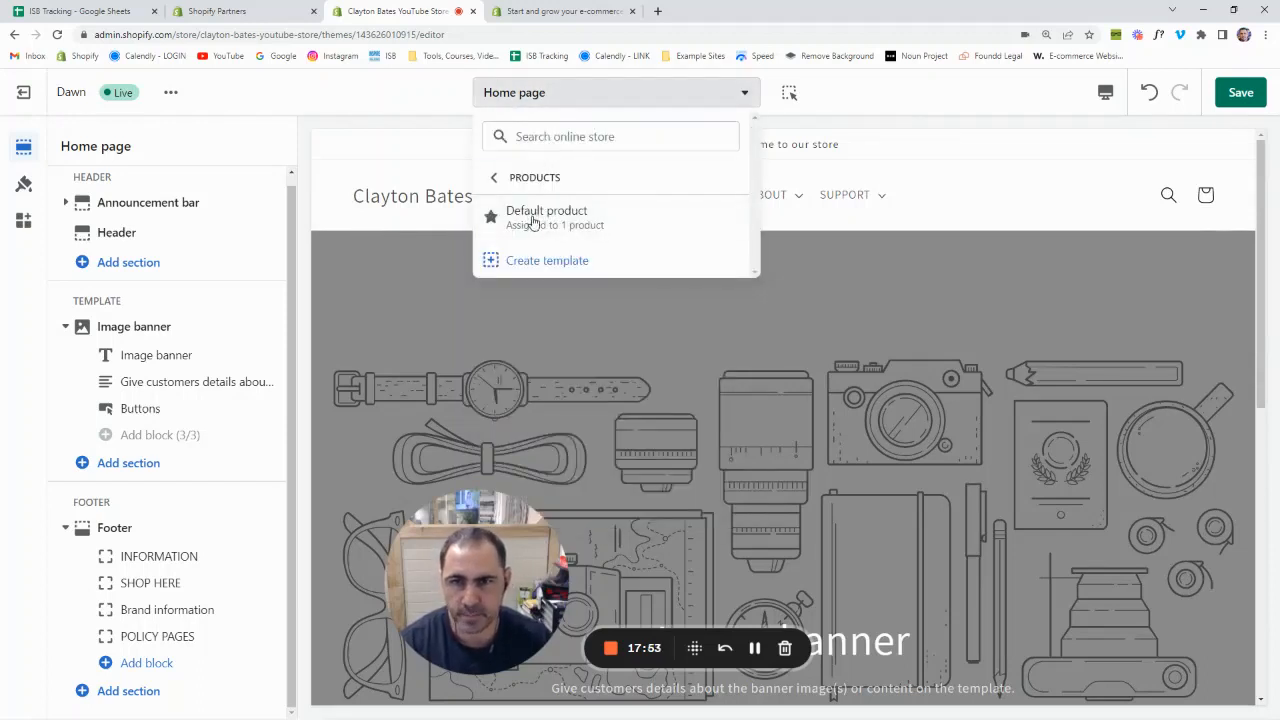
{"action": "left_click", "coordinate": [533, 221]}
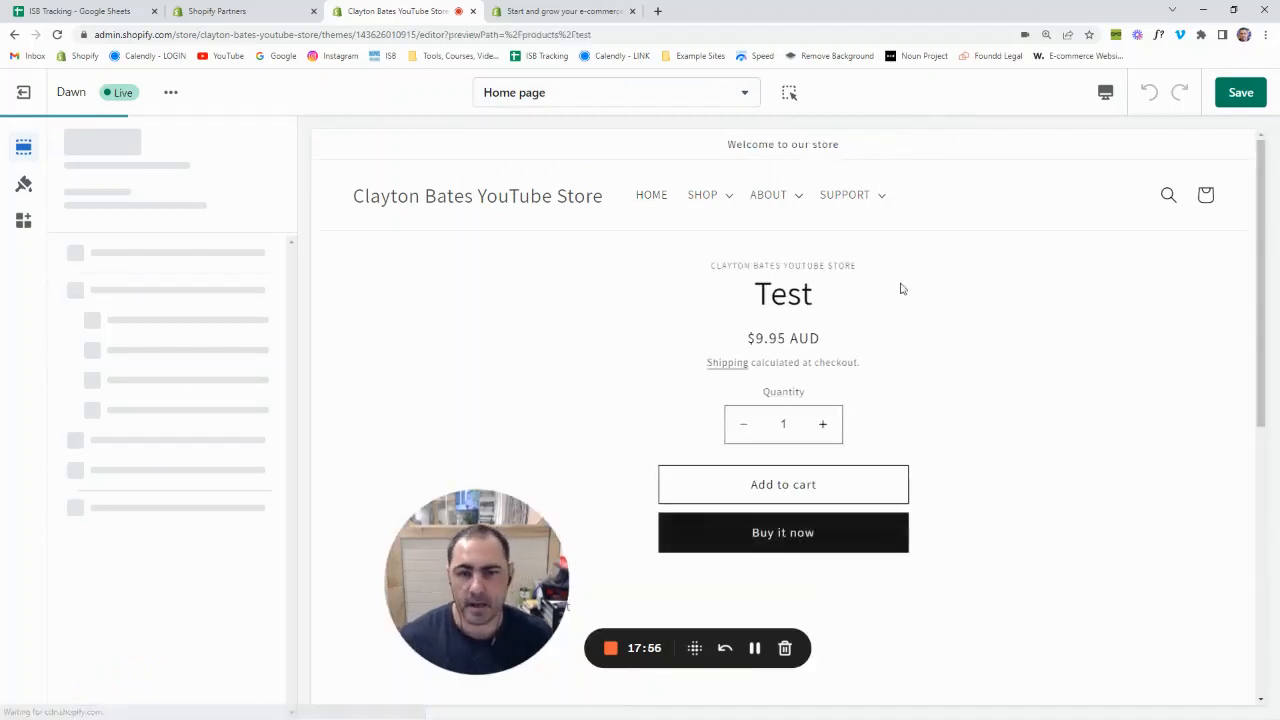
{"action": "scroll", "coordinate": [893, 293], "scroll_direction": "down", "scroll_amount": 1}
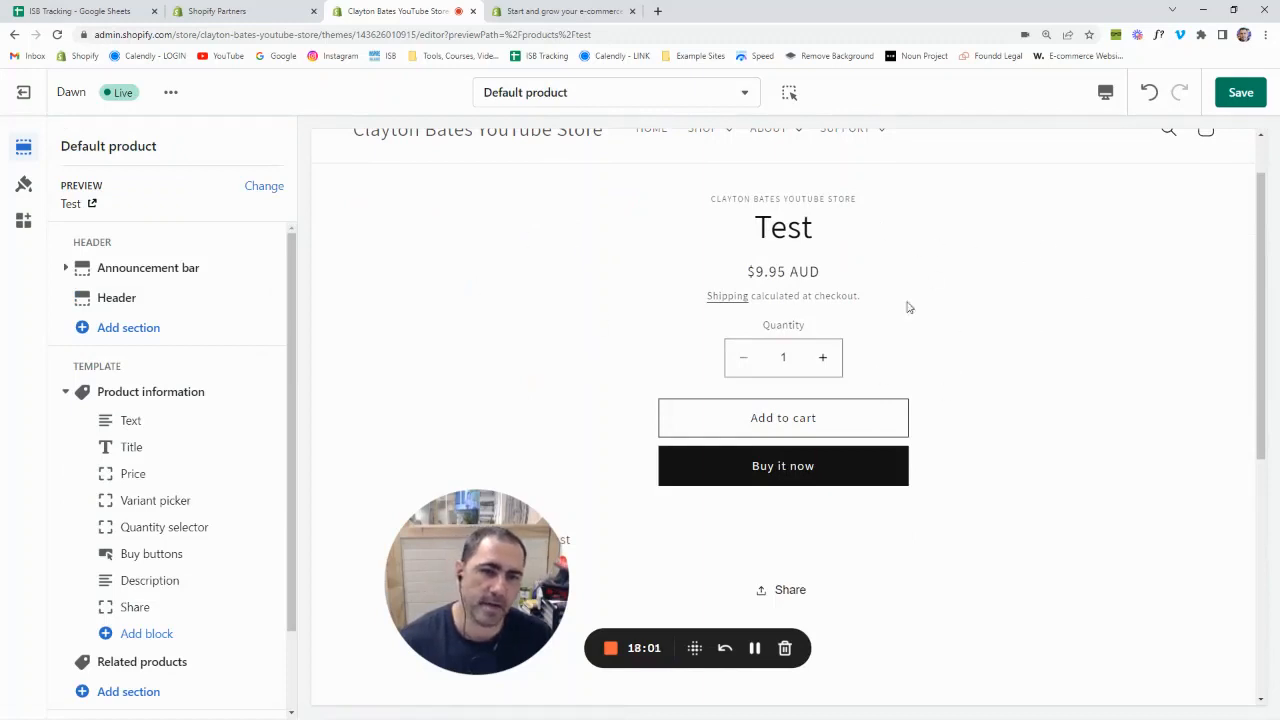
Check the Product information section's settings and remove its Share block
{"action": "left_click", "coordinate": [164, 394]}
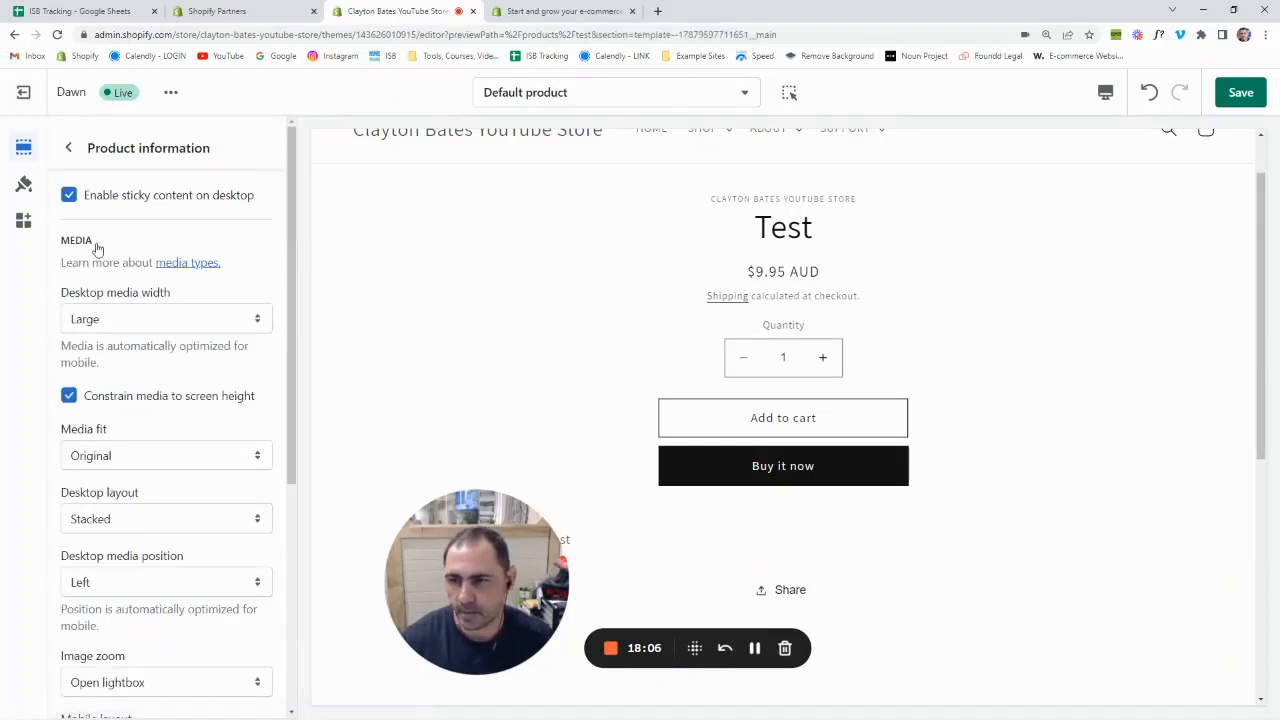
{"action": "left_click", "coordinate": [70, 149]}
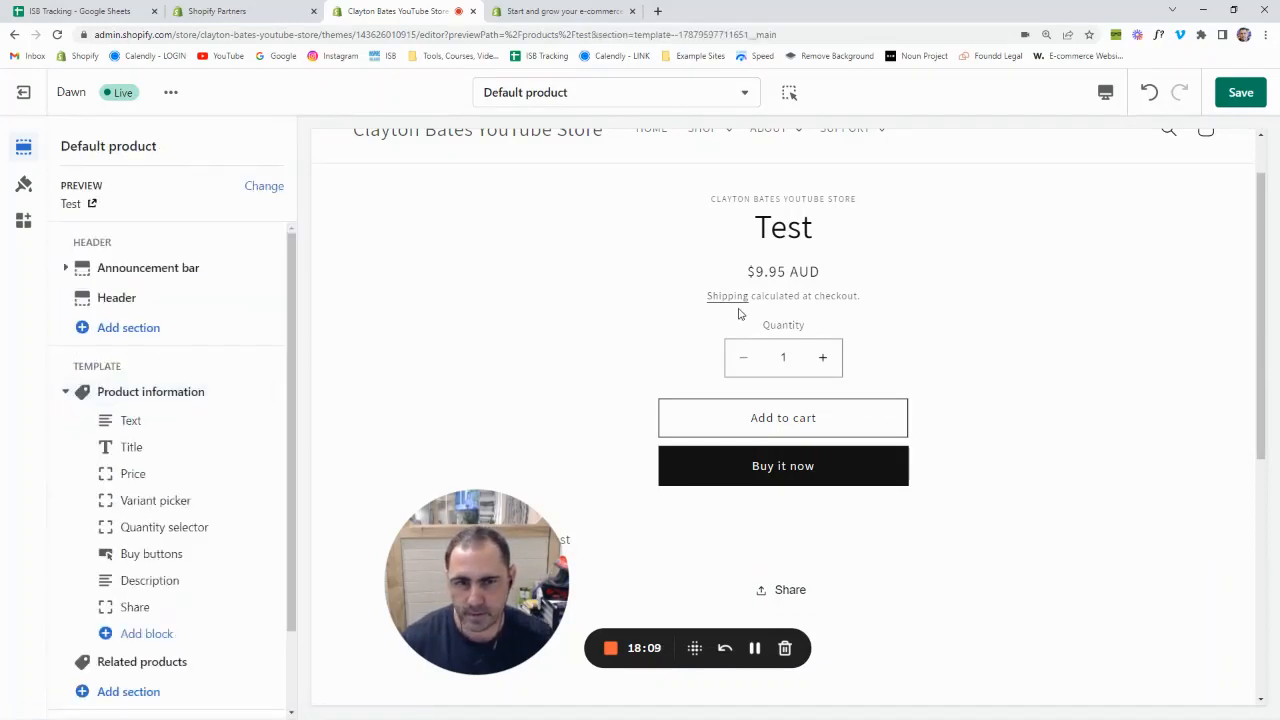
{"action": "scroll", "coordinate": [738, 314], "scroll_direction": "down", "scroll_amount": 3}
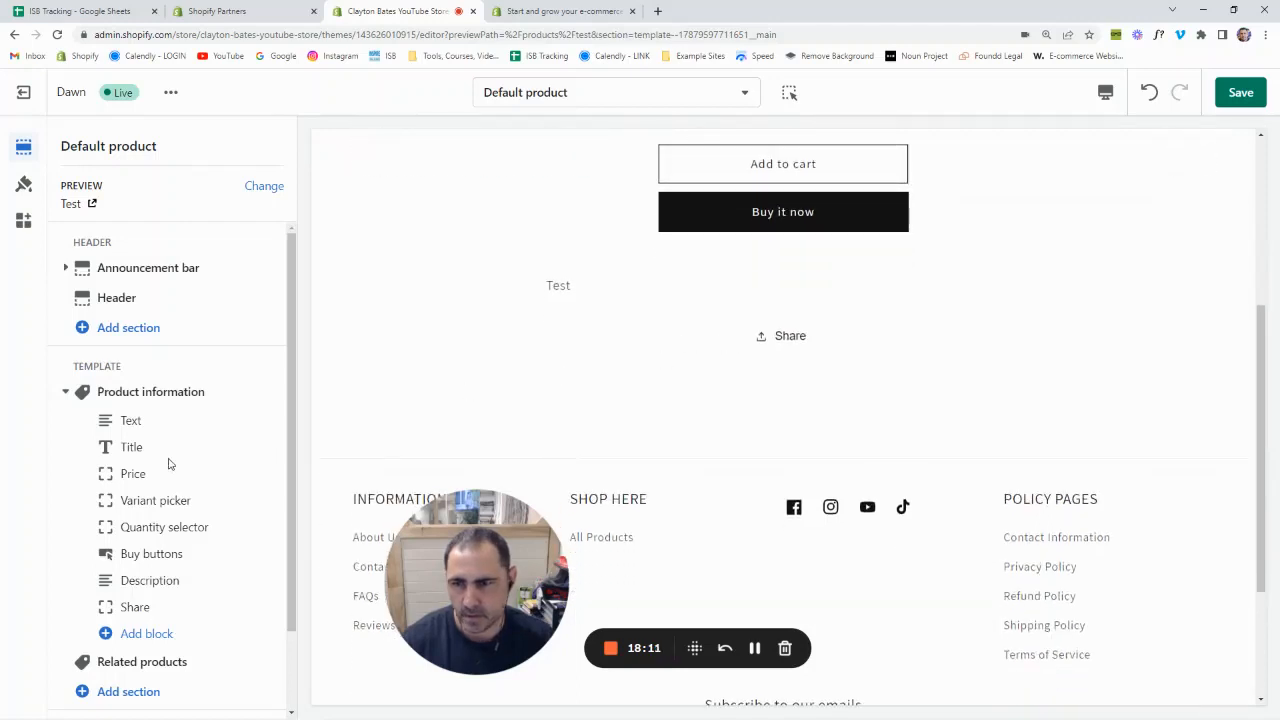
{"action": "left_click", "coordinate": [153, 616]}
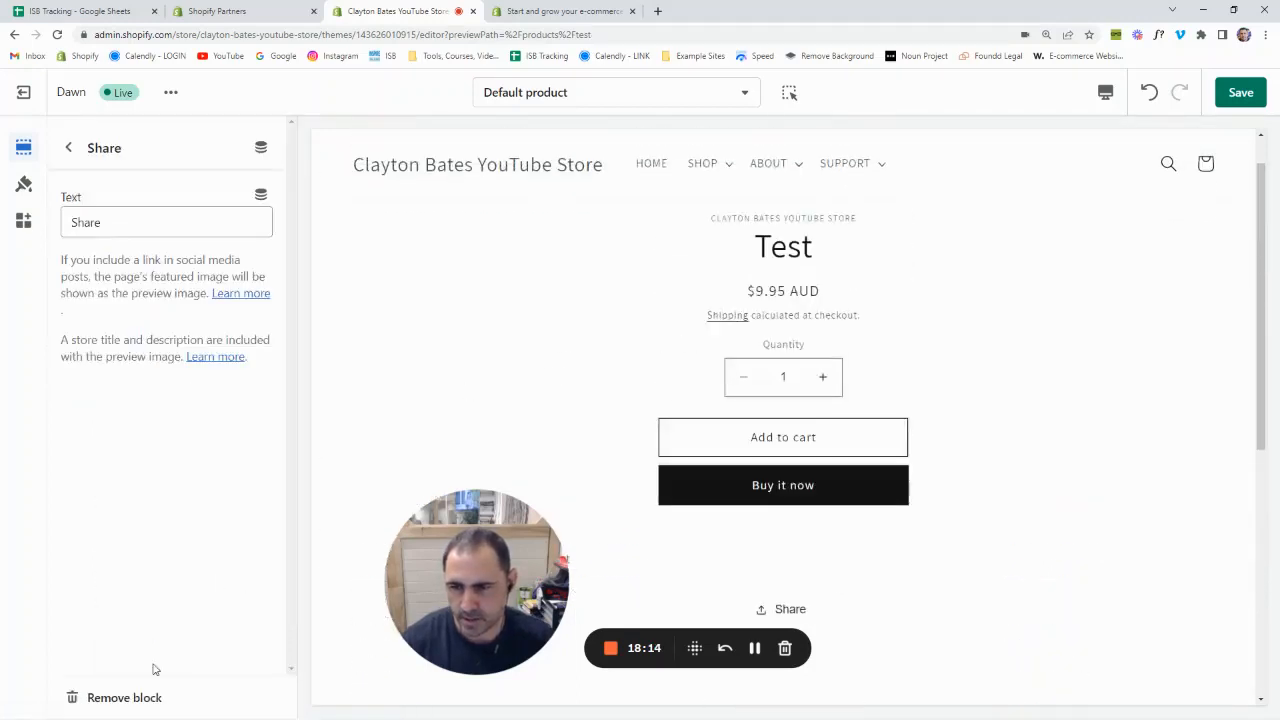
{"action": "left_click", "coordinate": [143, 699]}
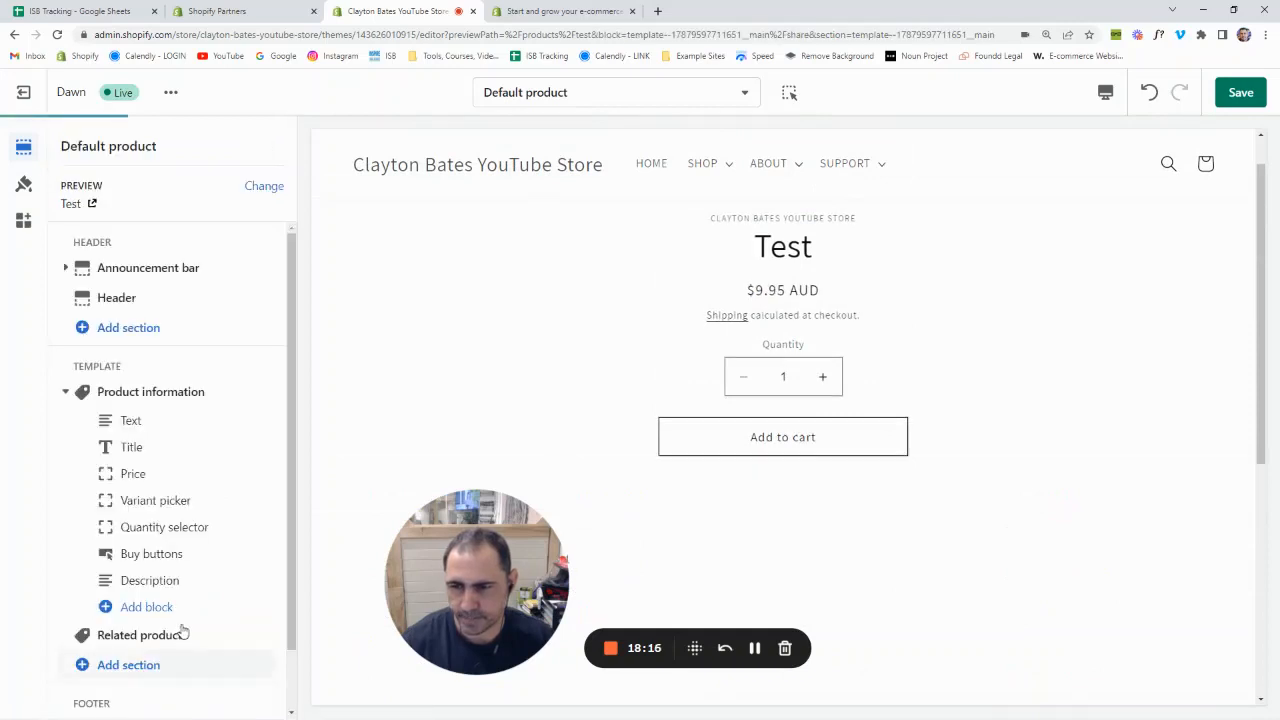
Add a Collapsible row block to the Product information section and set its heading to "Shipping Information"
{"action": "left_click", "coordinate": [161, 610]}
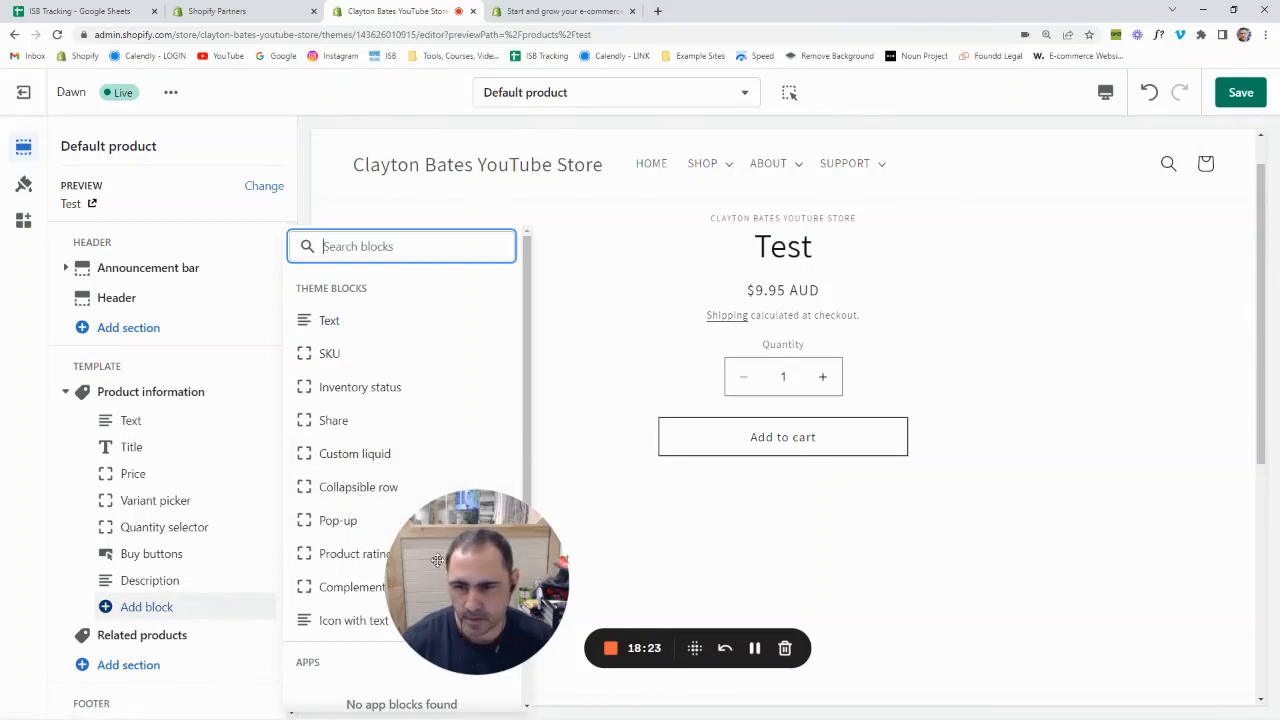
{"action": "left_click_drag", "start_coordinate": [532, 567], "coordinate": [779, 569]}
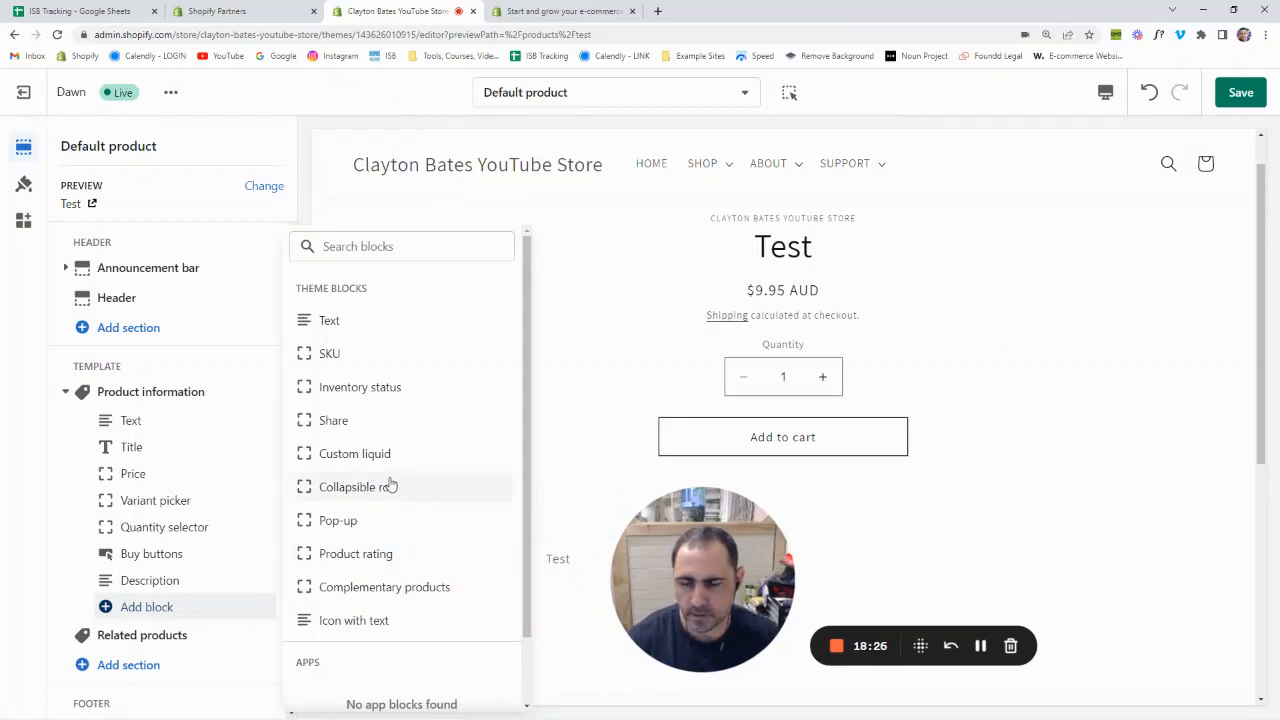
{"action": "left_click", "coordinate": [391, 487]}
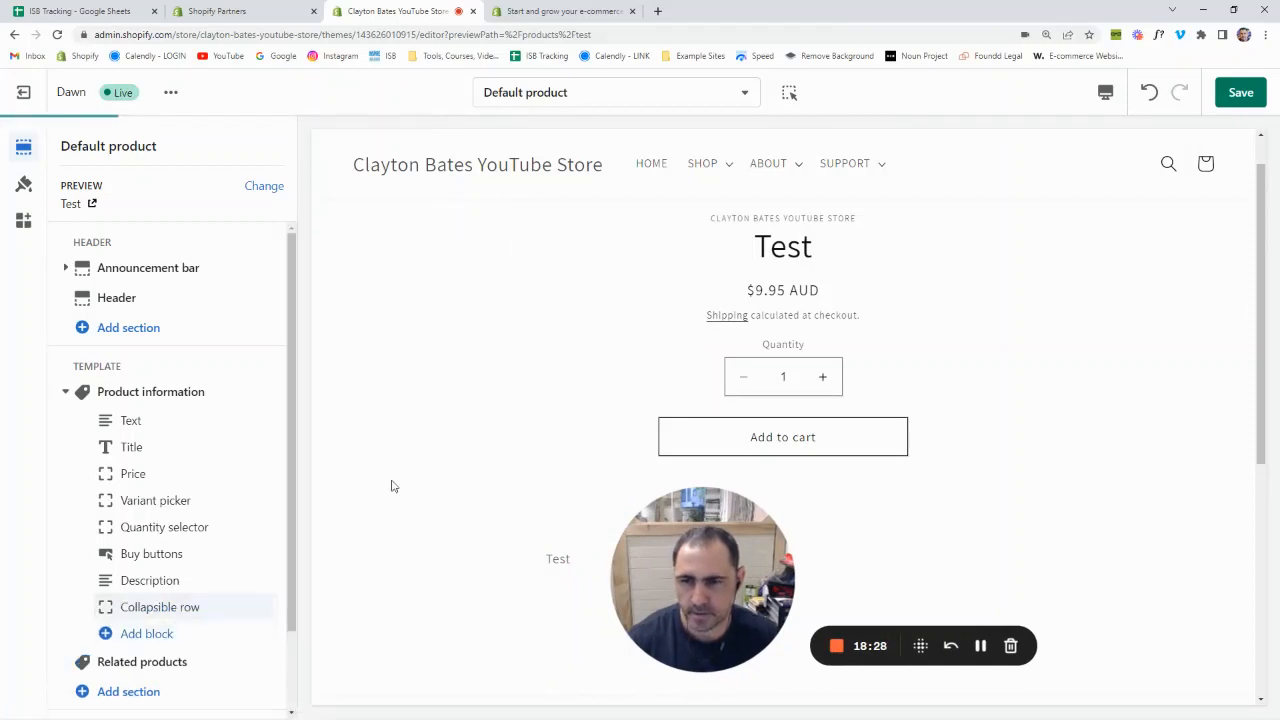
{"action": "left_click", "coordinate": [170, 617]}
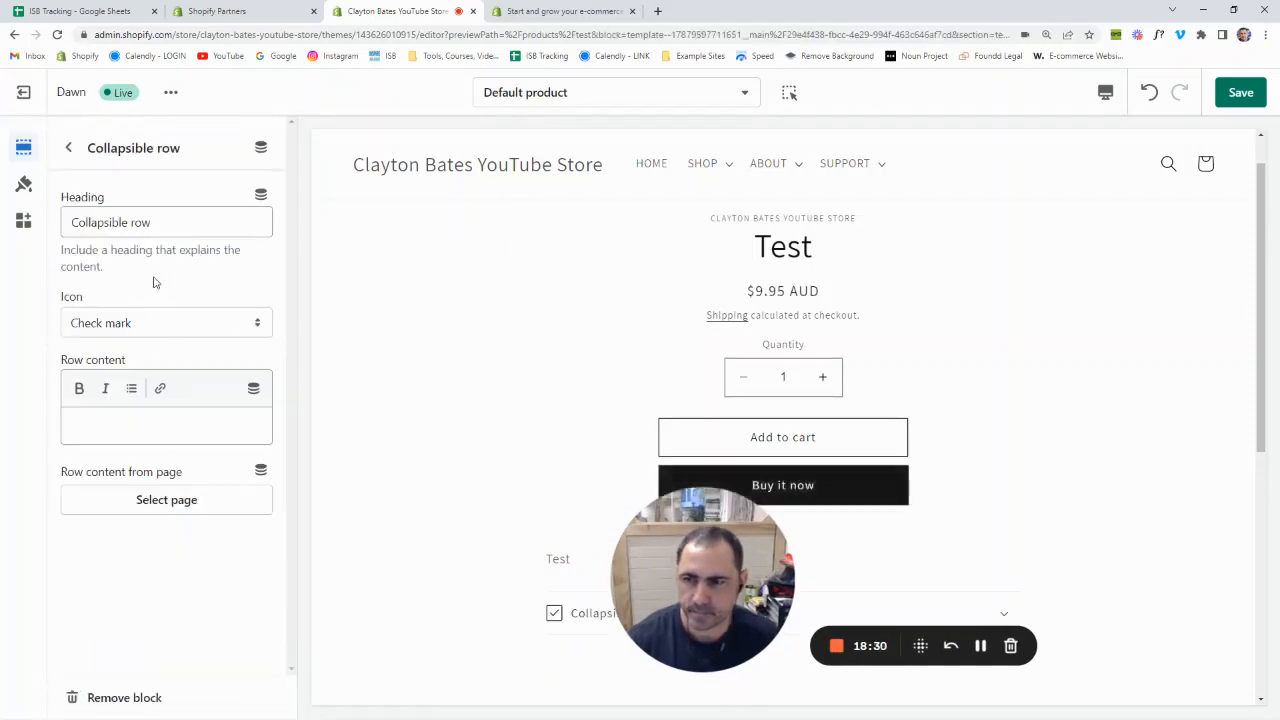
{"action": "left_click", "coordinate": [208, 223]}
{"action": "left_click_drag", "start_coordinate": [208, 223], "coordinate": [58, 223]}
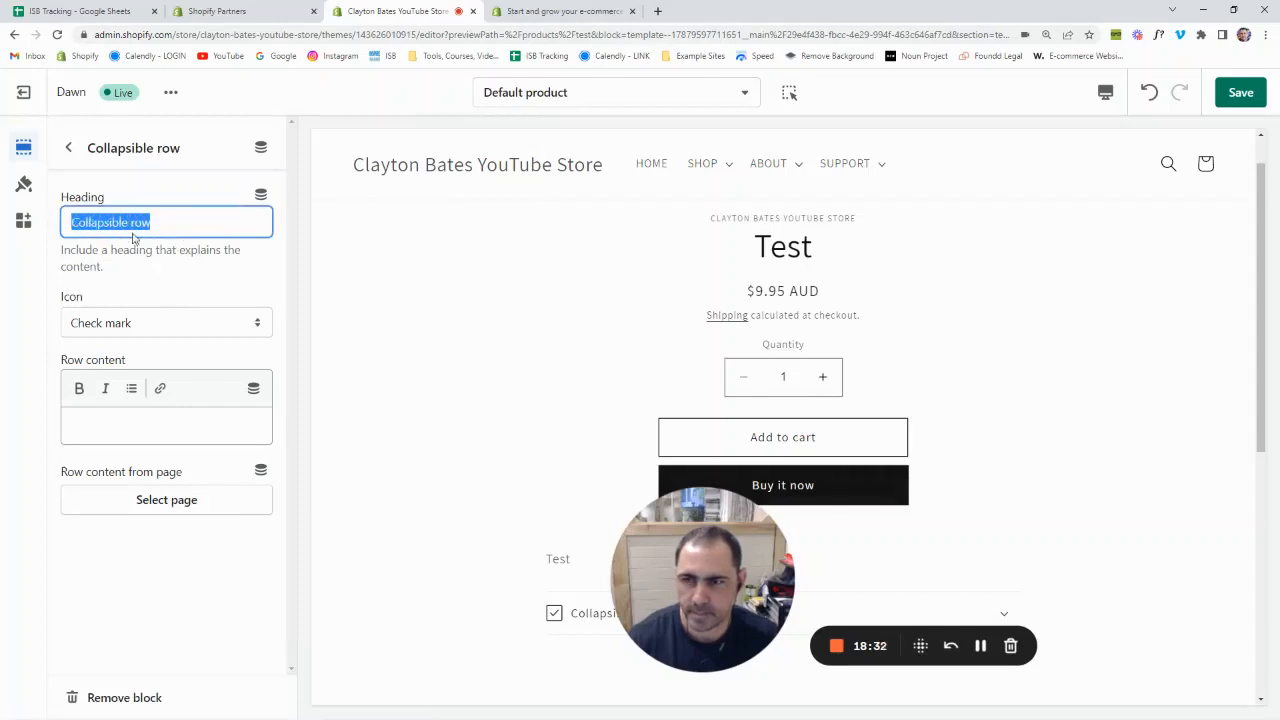
{"action": "type", "text": "Shippi"}
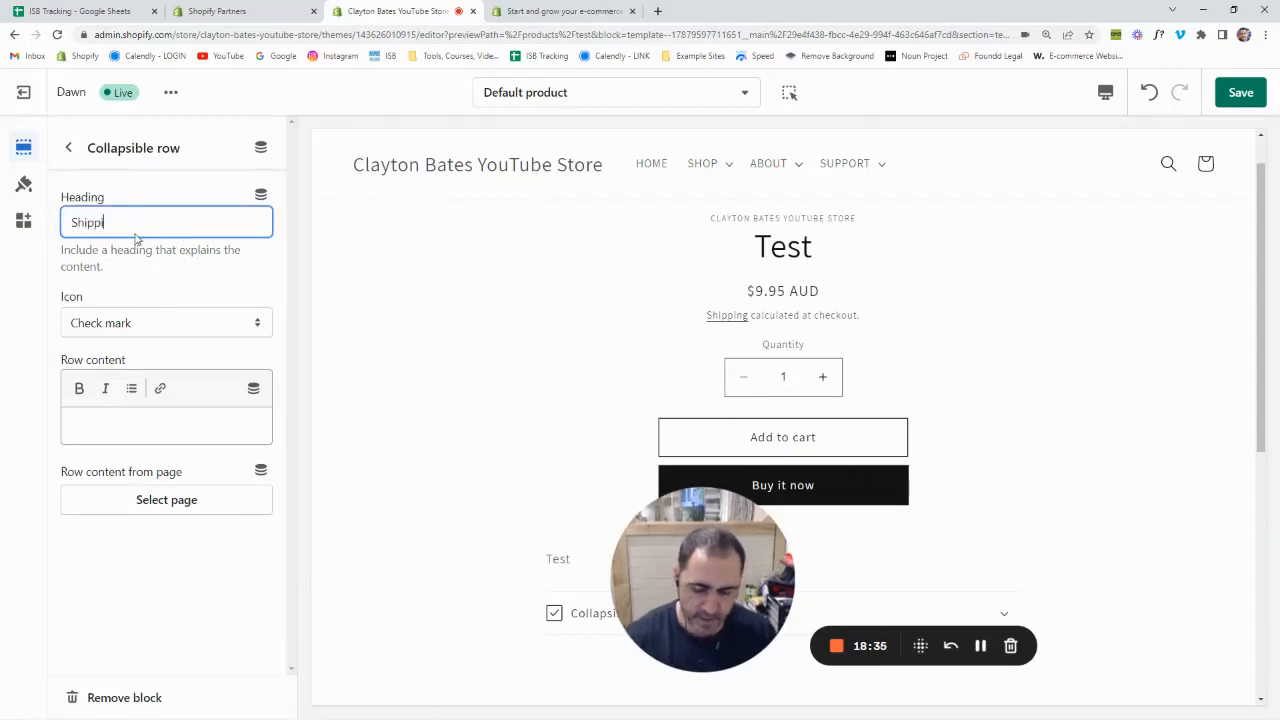
{"action": "type", "text": "ng Information"}
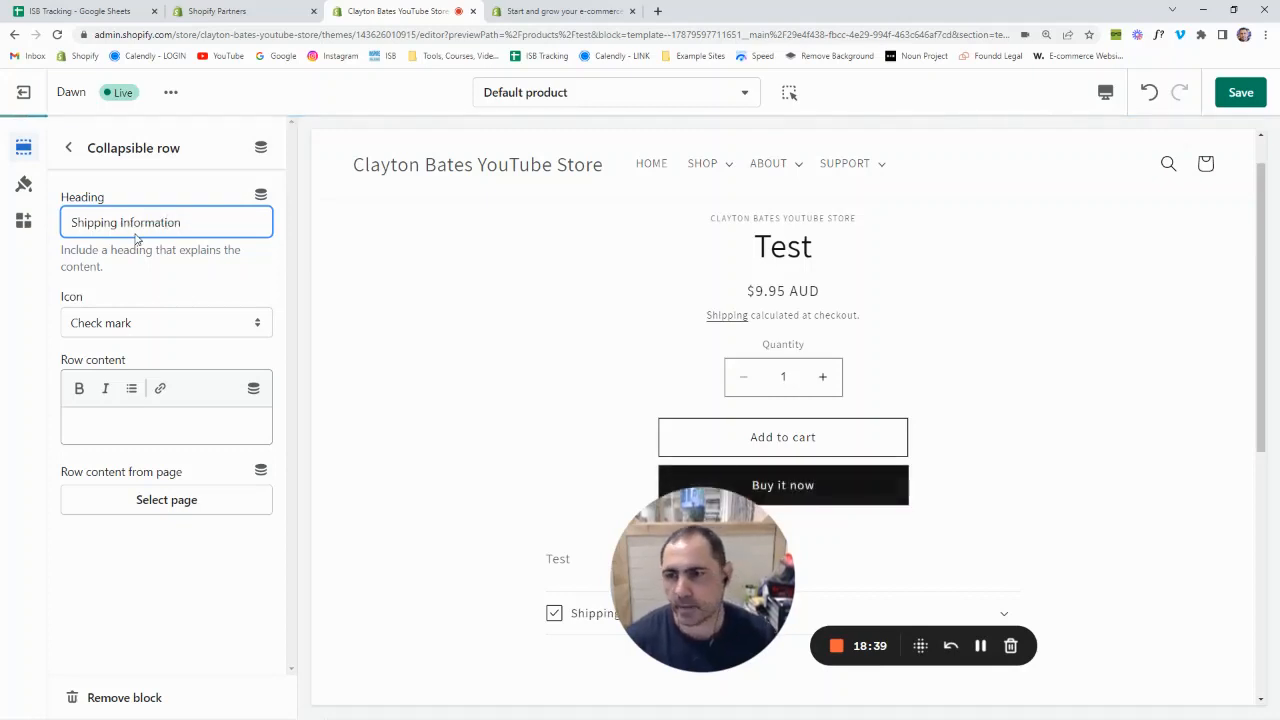
{"action": "left_click", "coordinate": [979, 457]}
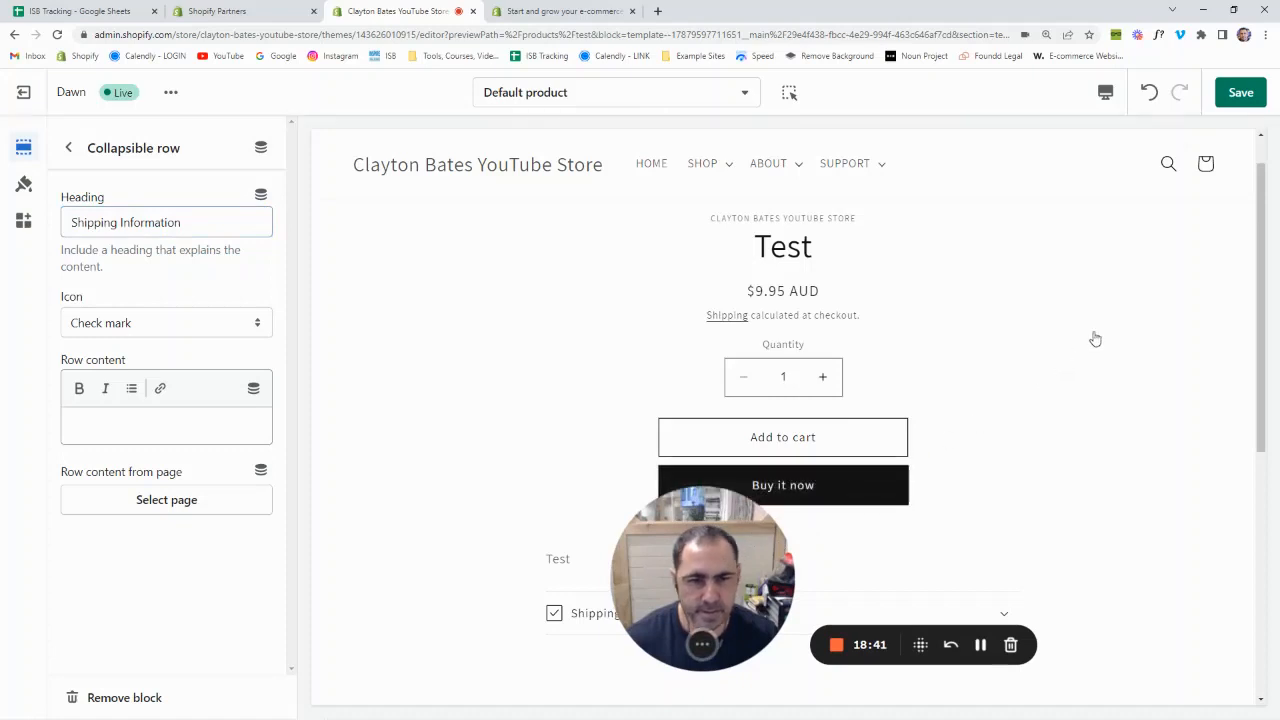
{"action": "left_click_drag", "start_coordinate": [702, 579], "coordinate": [467, 608]}
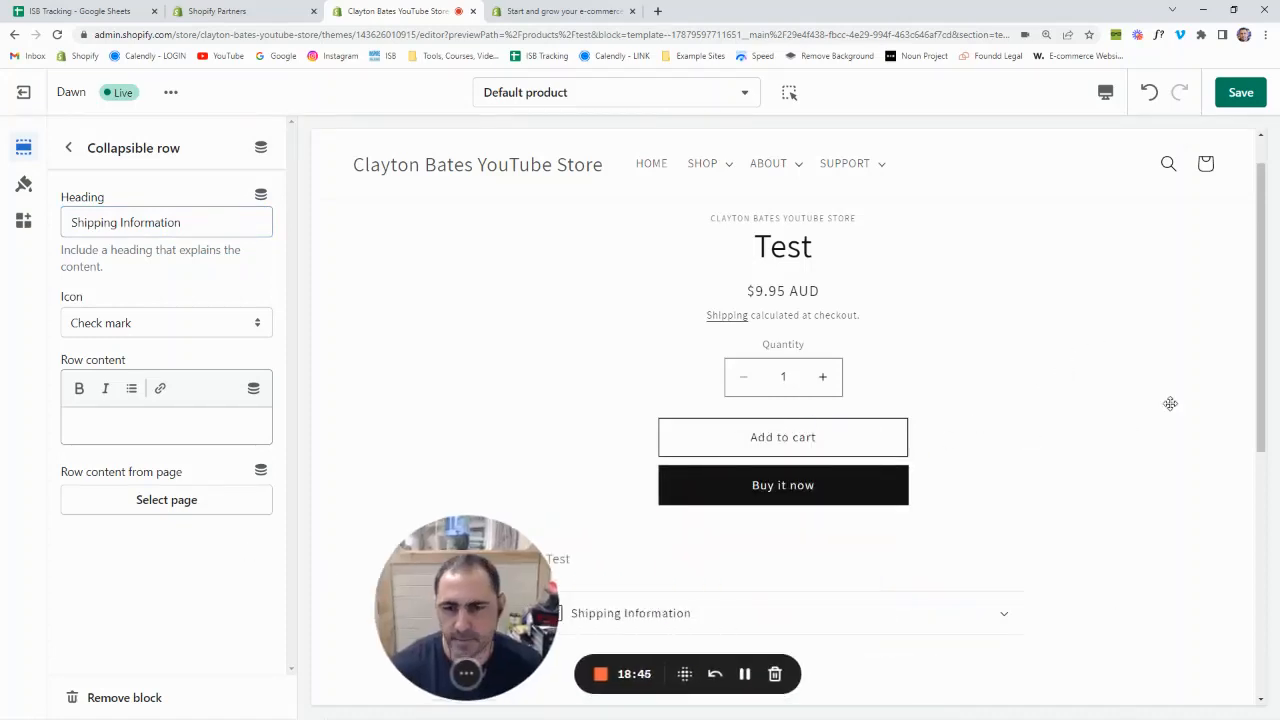
{"action": "left_click_drag", "start_coordinate": [1170, 404], "coordinate": [1149, 385]}
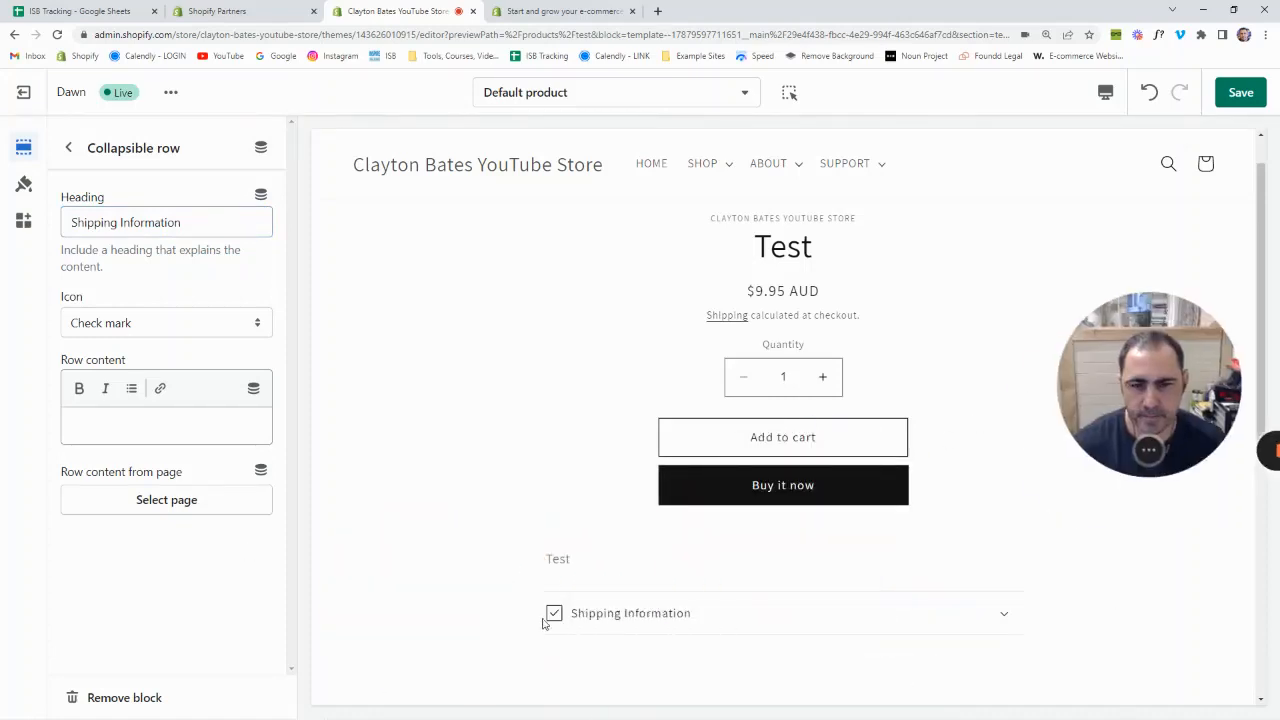
Add a second Collapsible row block to the Product information section and set its heading to "Refund Policy"
{"action": "left_click", "coordinate": [71, 149]}
{"action": "left_click", "coordinate": [153, 636]}
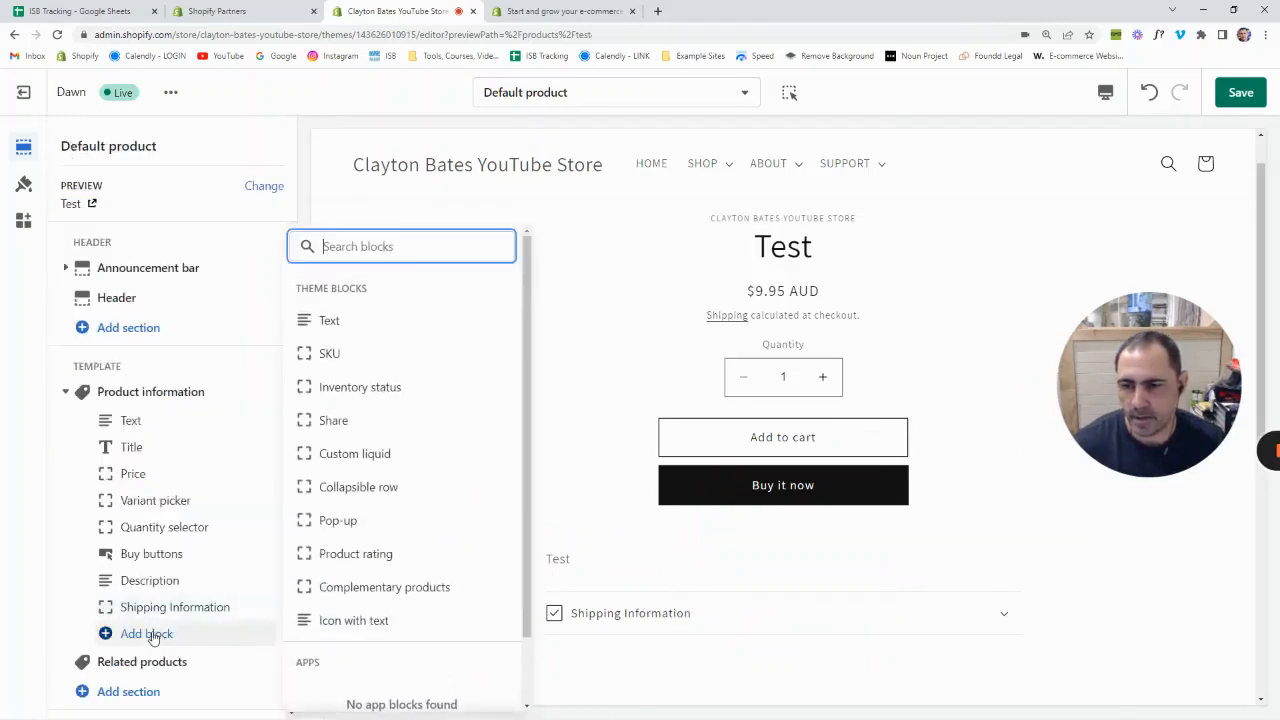
{"action": "left_click", "coordinate": [414, 487]}
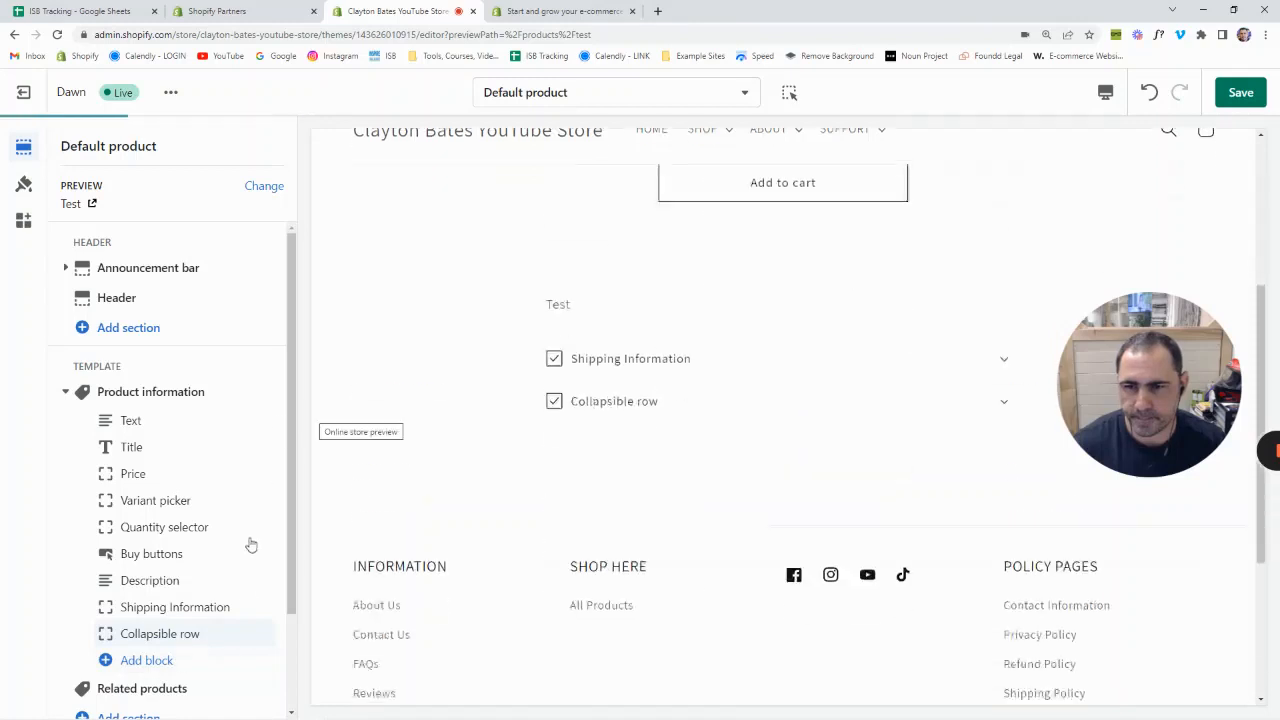
{"action": "left_click", "coordinate": [194, 633]}
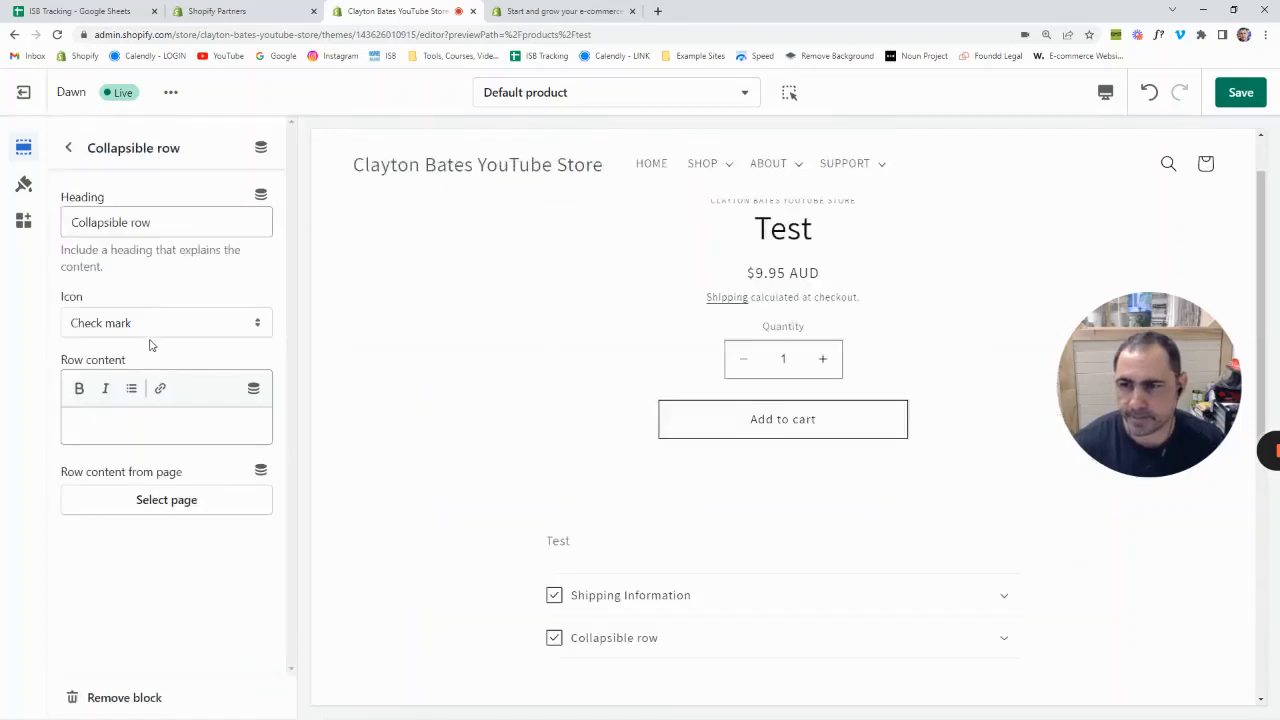
{"action": "left_click_drag", "start_coordinate": [165, 221], "coordinate": [42, 221]}
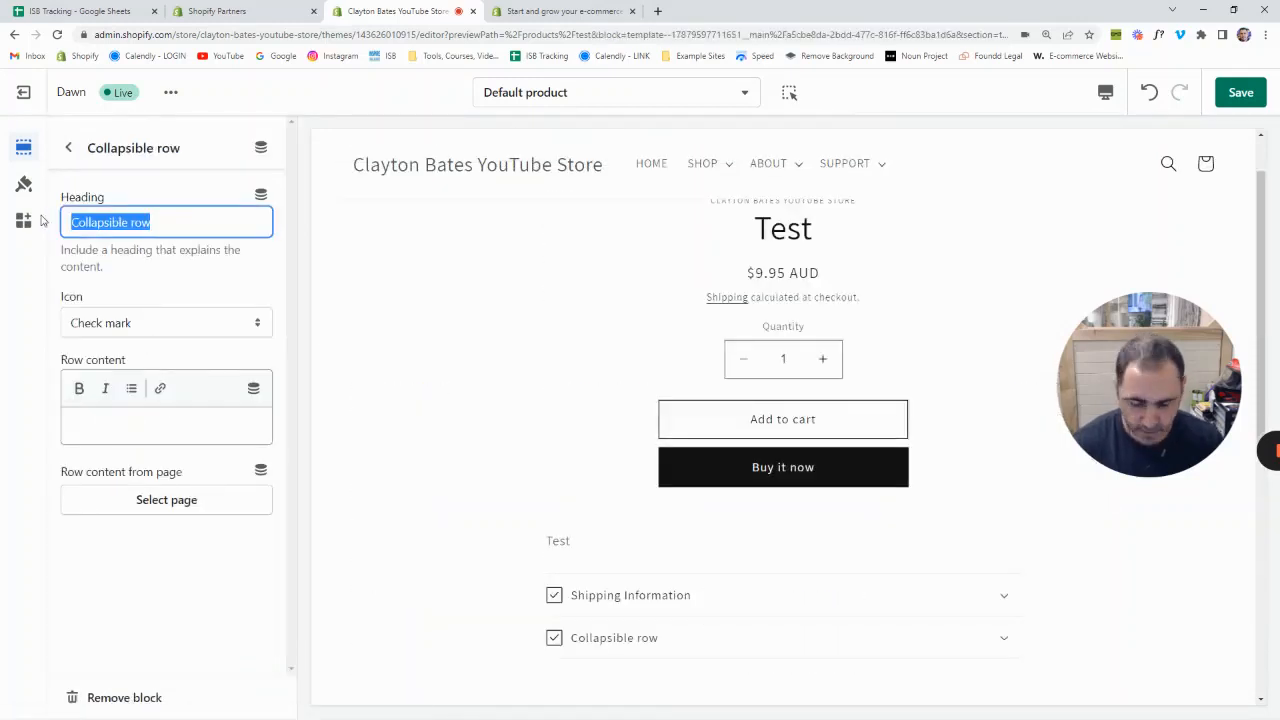
{"action": "type", "text": "Refund Poli"}
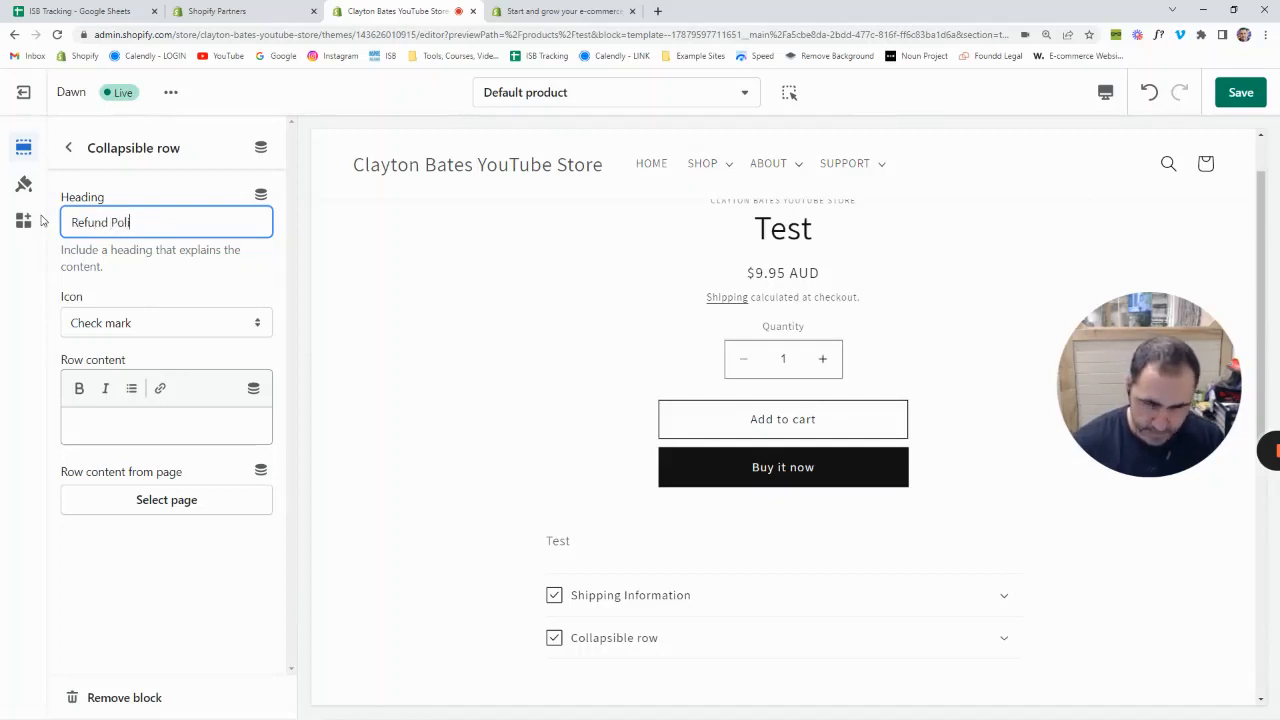
{"action": "type", "text": "cy"}
{"action": "scroll", "coordinate": [689, 500], "scroll_direction": "down", "scroll_amount": 2}
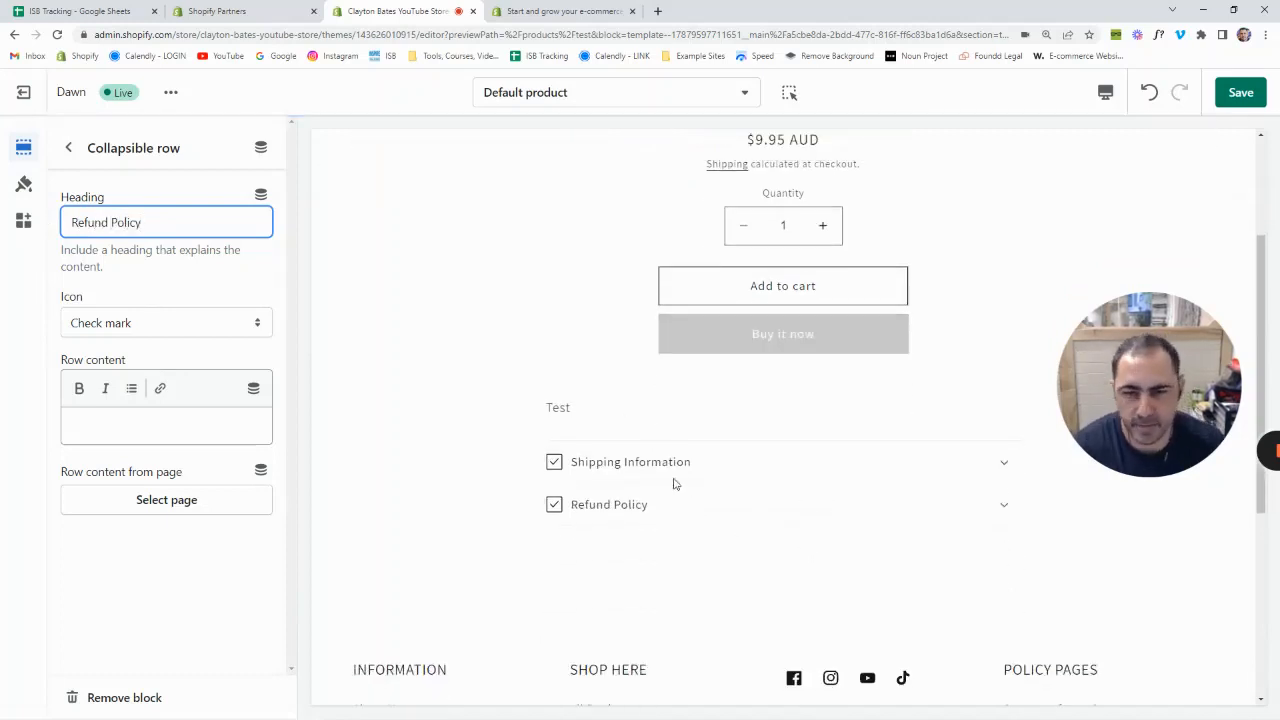
Check the template's section list and open the settings of the Related products section
{"action": "left_click", "coordinate": [68, 148]}
{"action": "scroll", "coordinate": [215, 508], "scroll_direction": "down", "scroll_amount": 1}
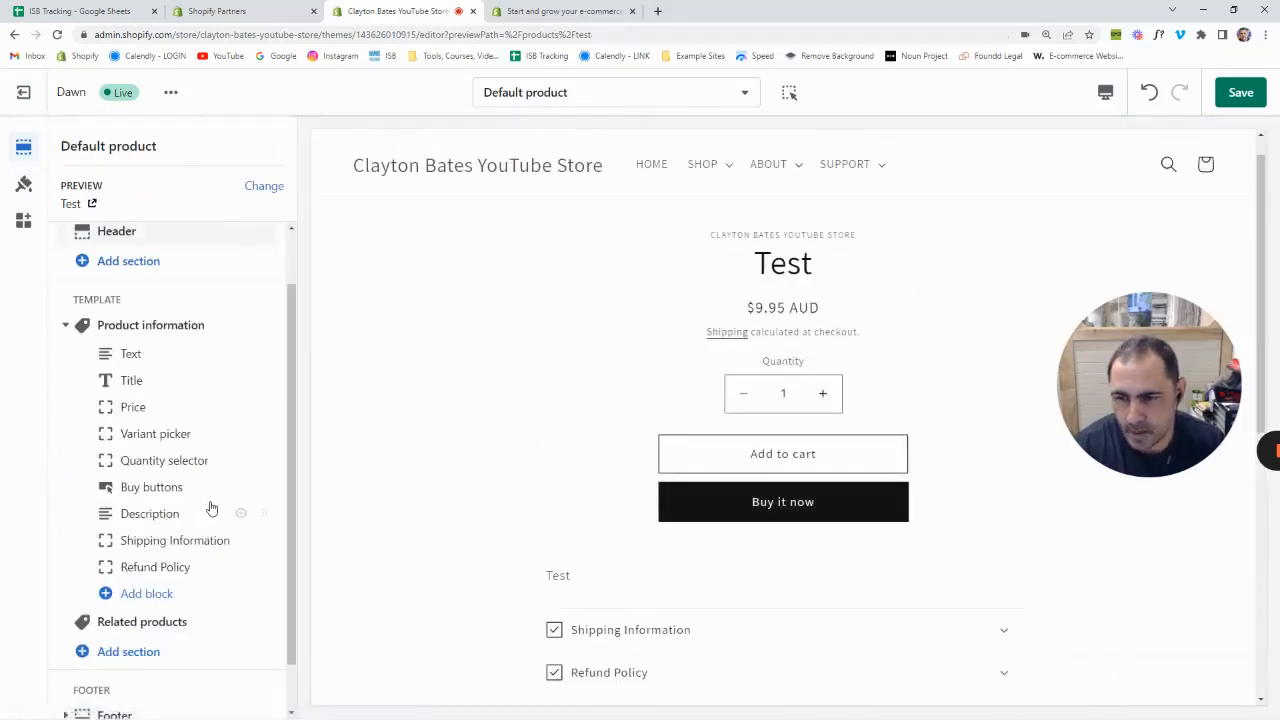
{"action": "scroll", "coordinate": [212, 509], "scroll_direction": "down", "scroll_amount": 1}
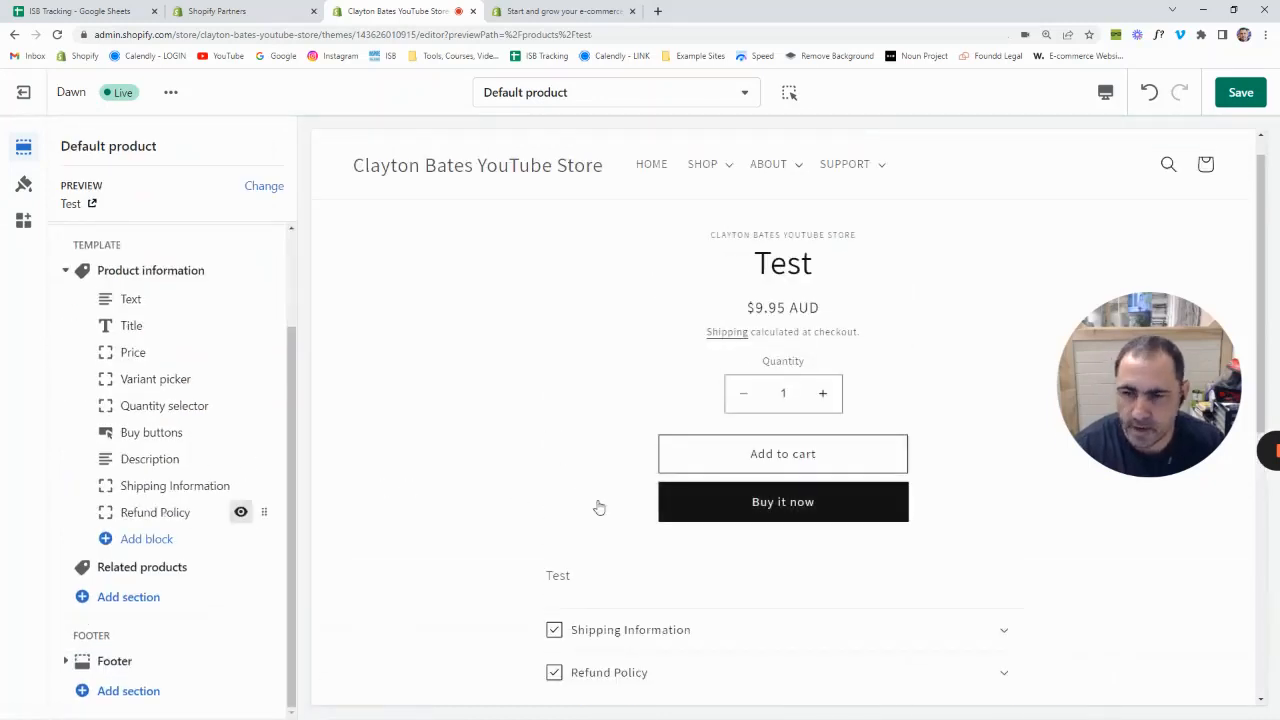
{"action": "left_click", "coordinate": [152, 568]}
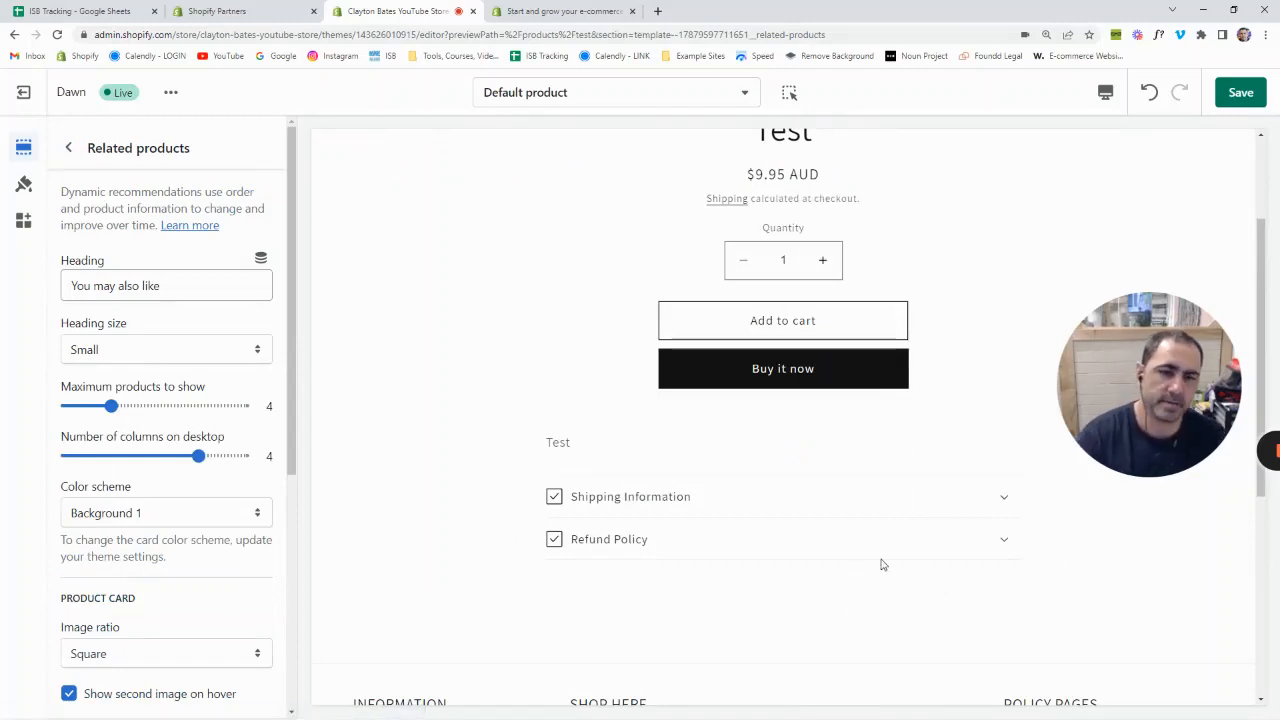
Switch the theme editor to the Default collection template and return to its section list
{"action": "left_click", "coordinate": [640, 92]}
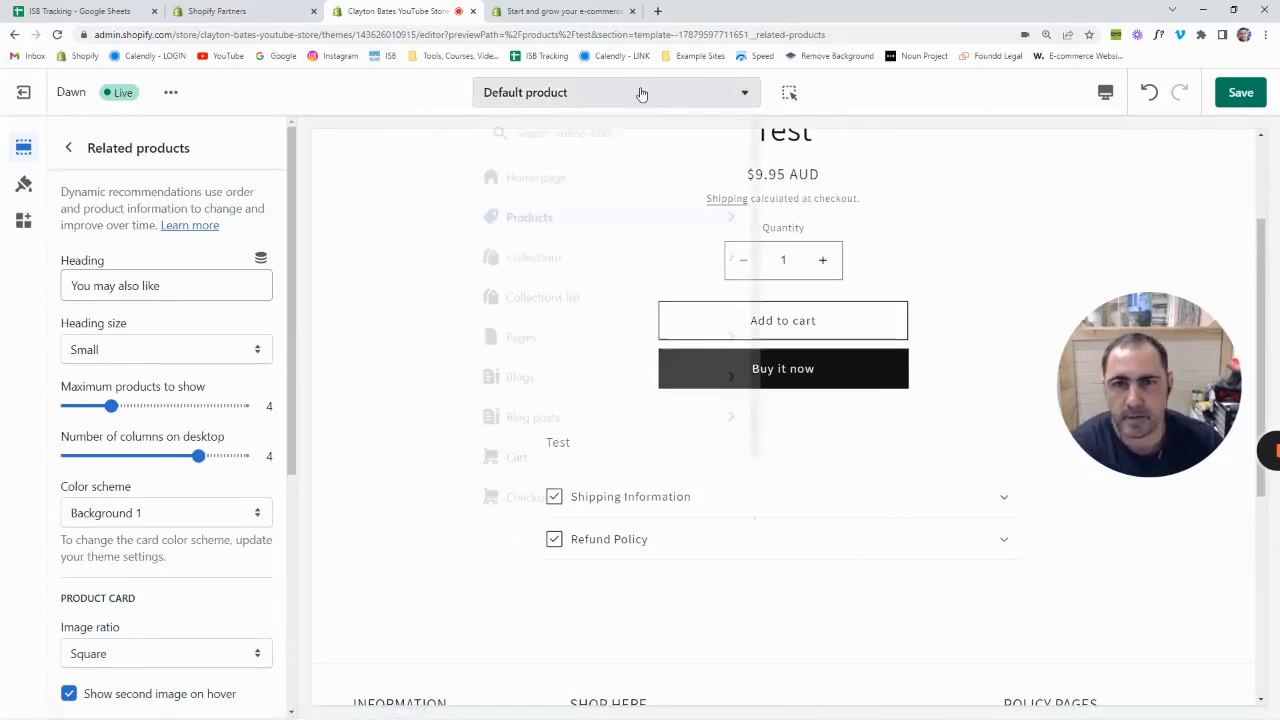
{"action": "left_click", "coordinate": [561, 261]}
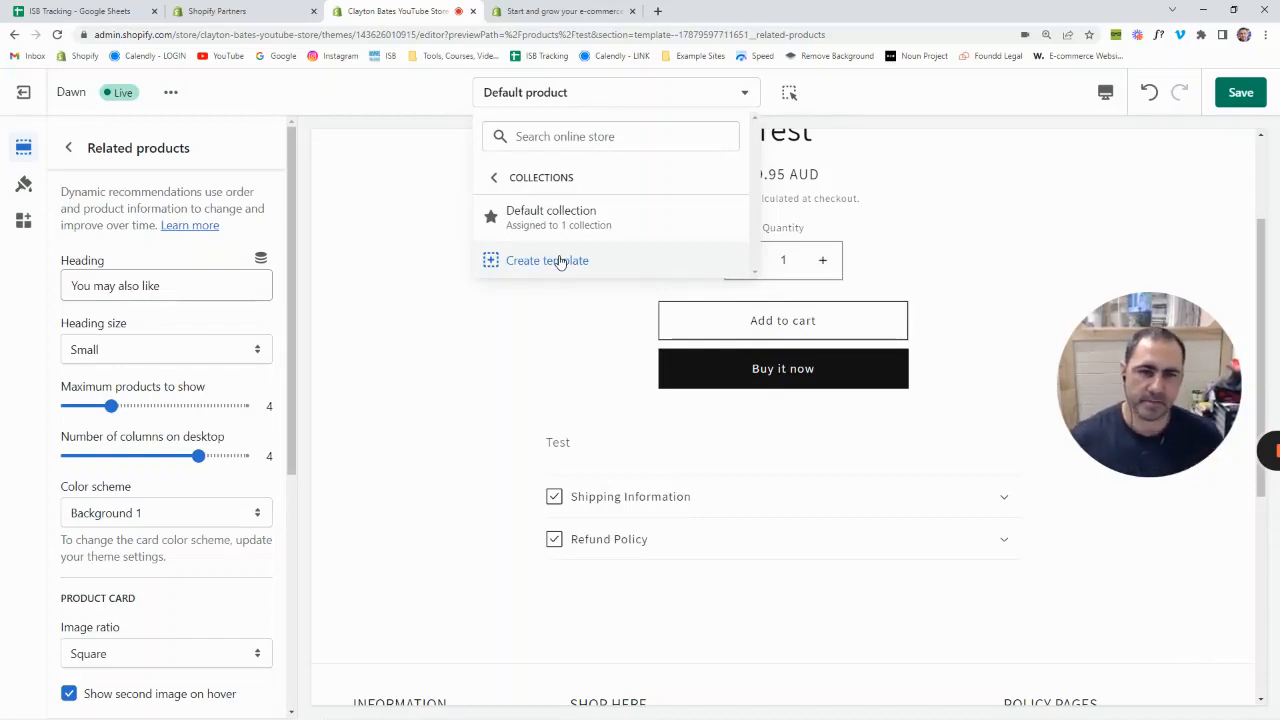
{"action": "left_click", "coordinate": [585, 213]}
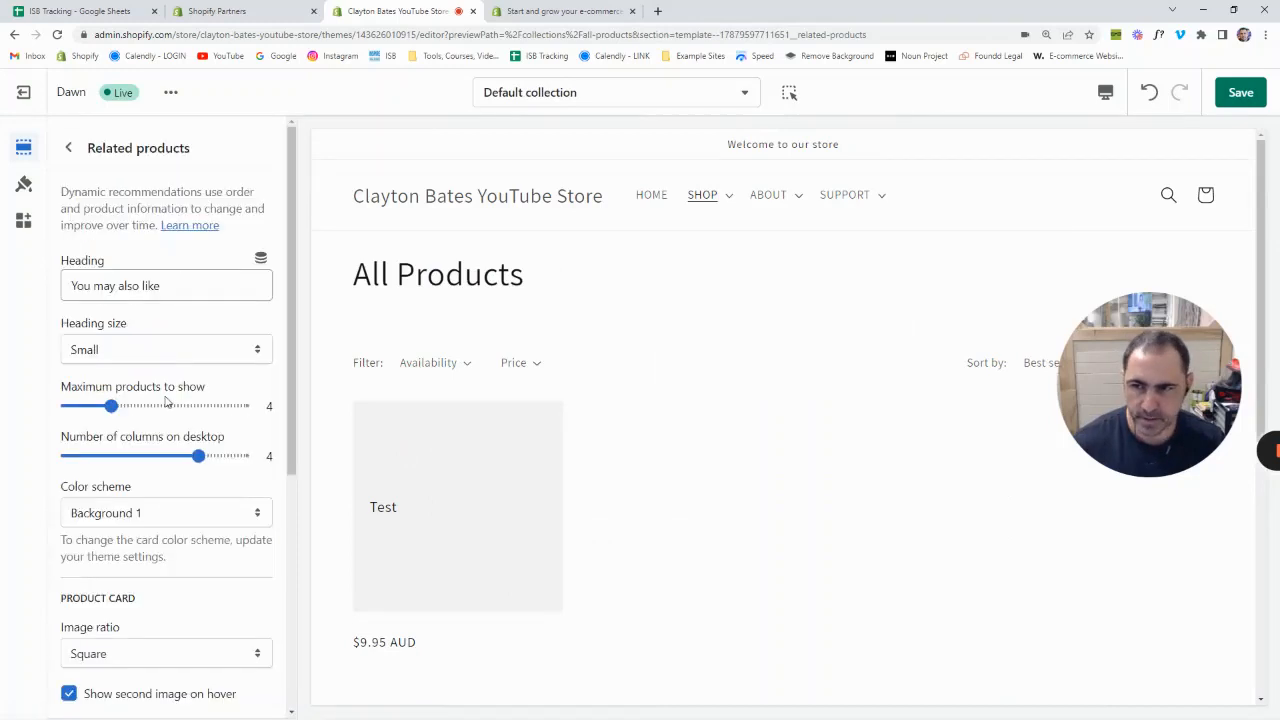
{"action": "left_click", "coordinate": [68, 147]}
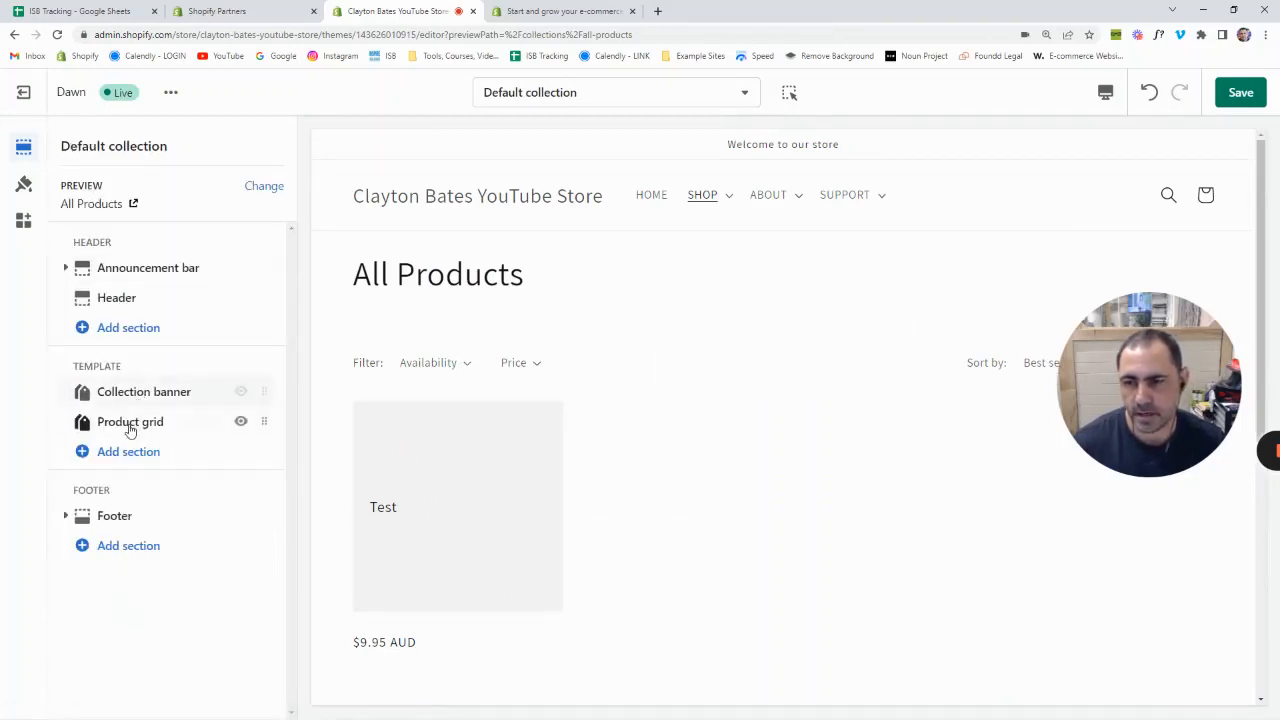
Set the Product grid section to show 24 products per page and check the collection page preview
{"action": "left_click", "coordinate": [167, 431]}
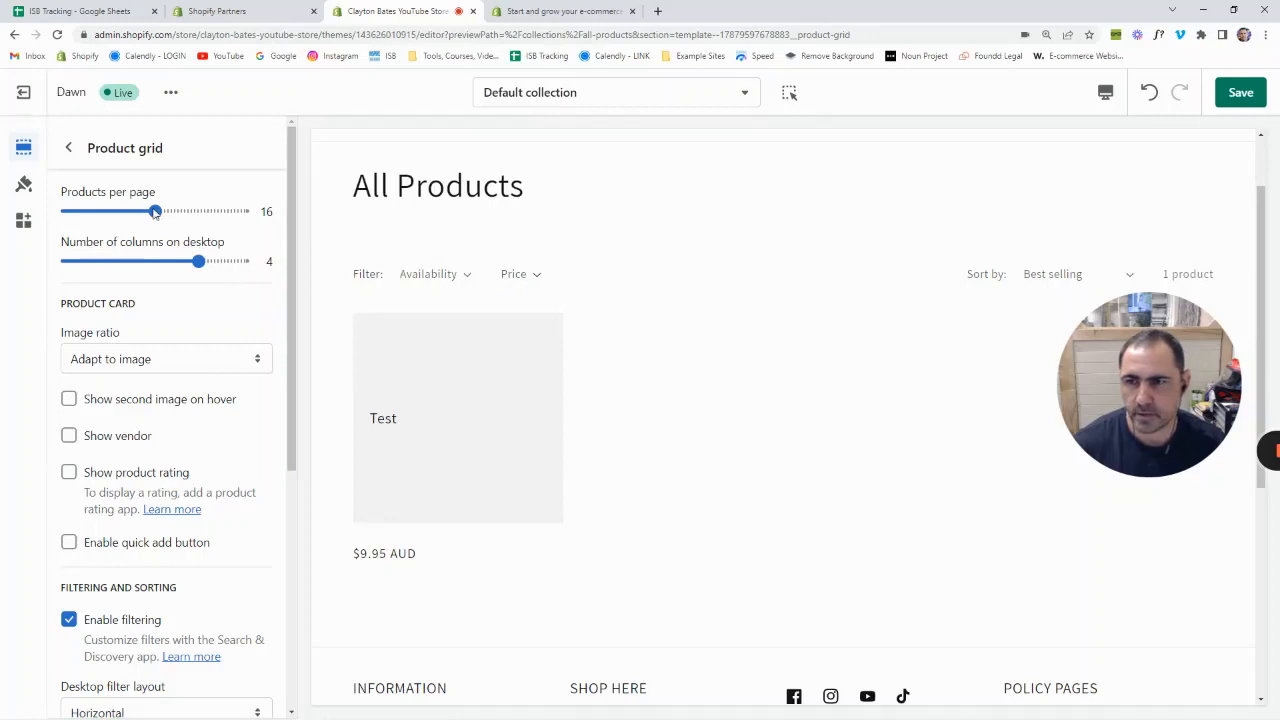
{"action": "left_click", "coordinate": [153, 210]}
{"action": "left_click_drag", "start_coordinate": [153, 210], "coordinate": [266, 210]}
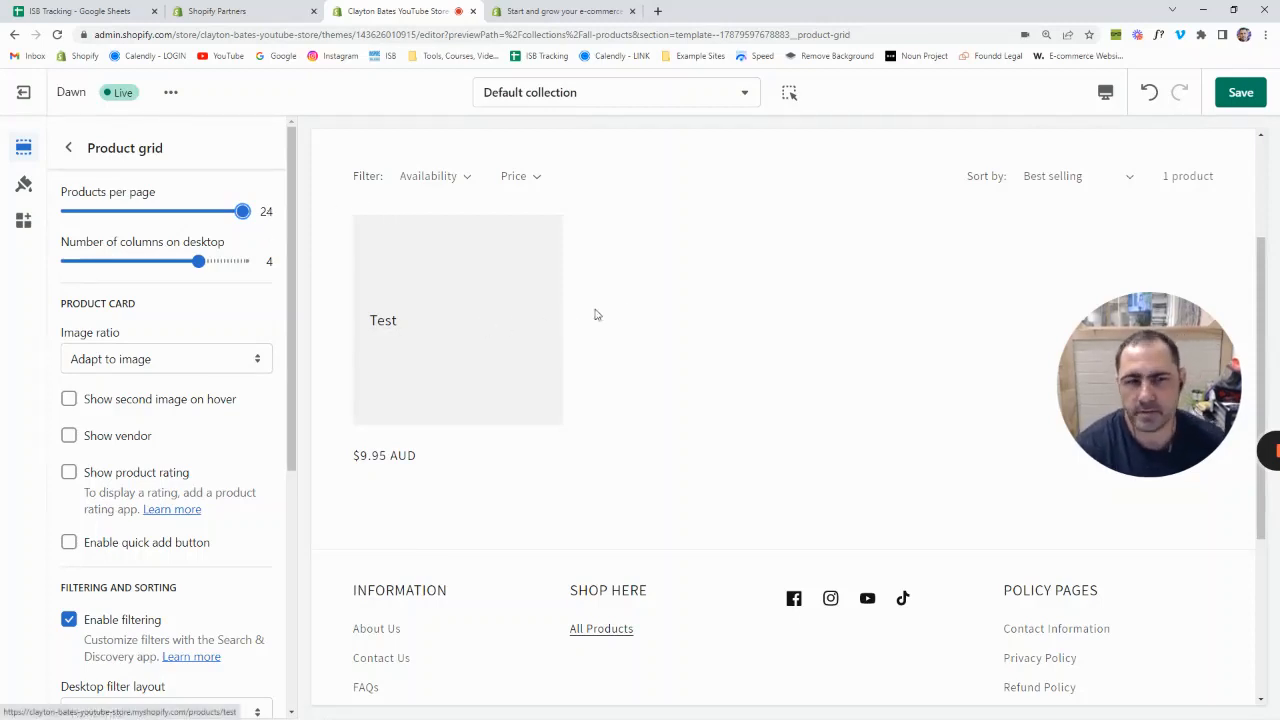
{"action": "scroll", "coordinate": [774, 491], "scroll_direction": "up", "scroll_amount": 1}
{"action": "scroll", "coordinate": [772, 500], "scroll_direction": "up", "scroll_amount": 3}
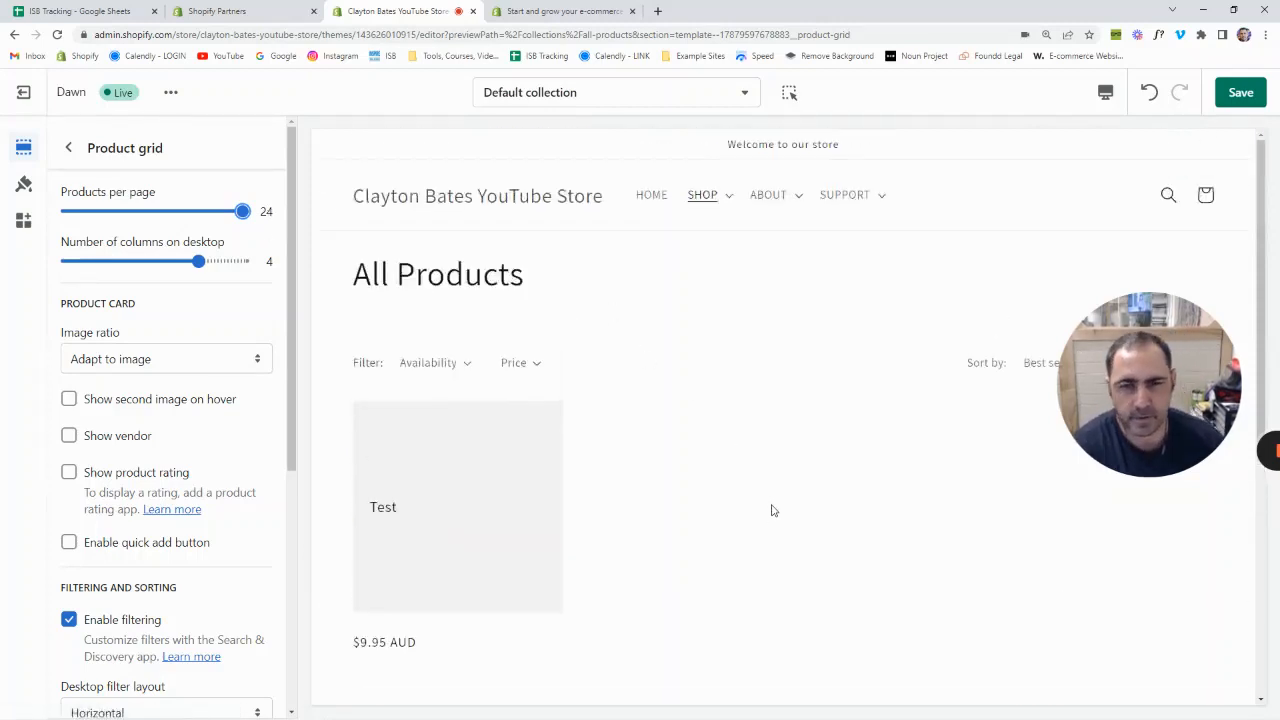
Return to the home page through the store name in the preview and review the page down to the footer
{"action": "left_click", "coordinate": [517, 198]}
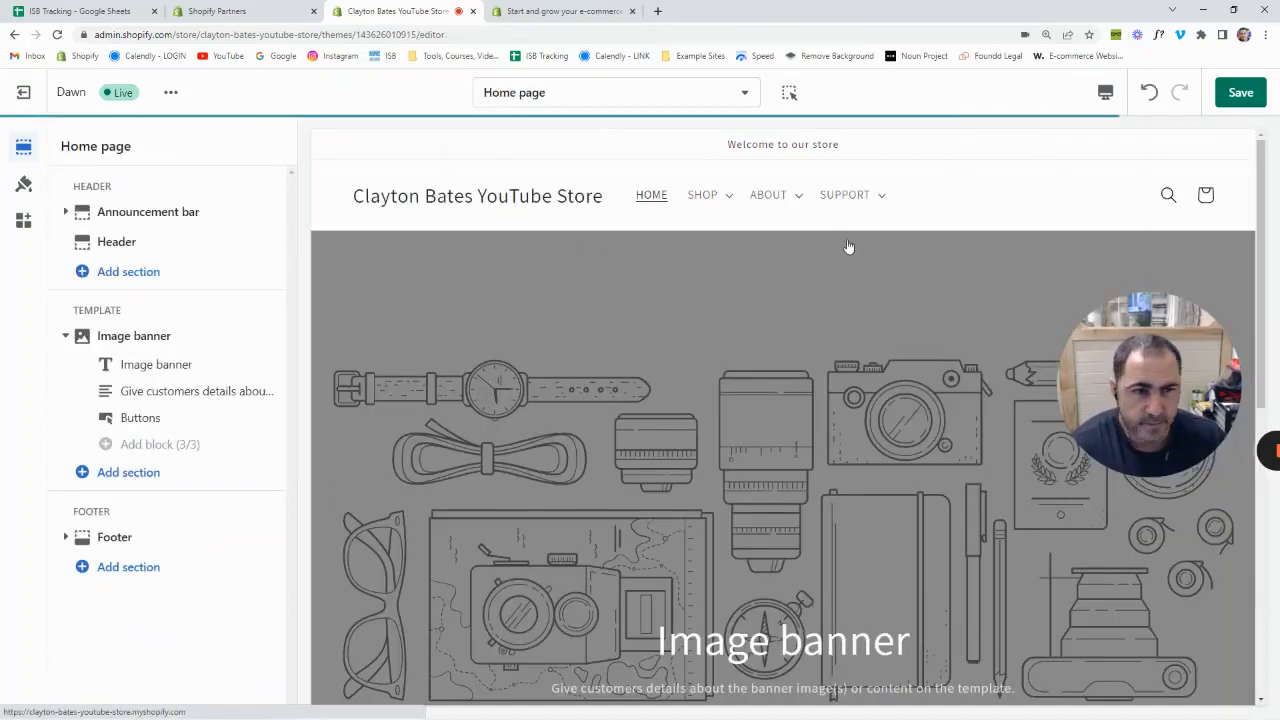
{"action": "scroll", "coordinate": [903, 249], "scroll_direction": "down", "scroll_amount": 2}
{"action": "scroll", "coordinate": [905, 255], "scroll_direction": "down", "scroll_amount": 3}
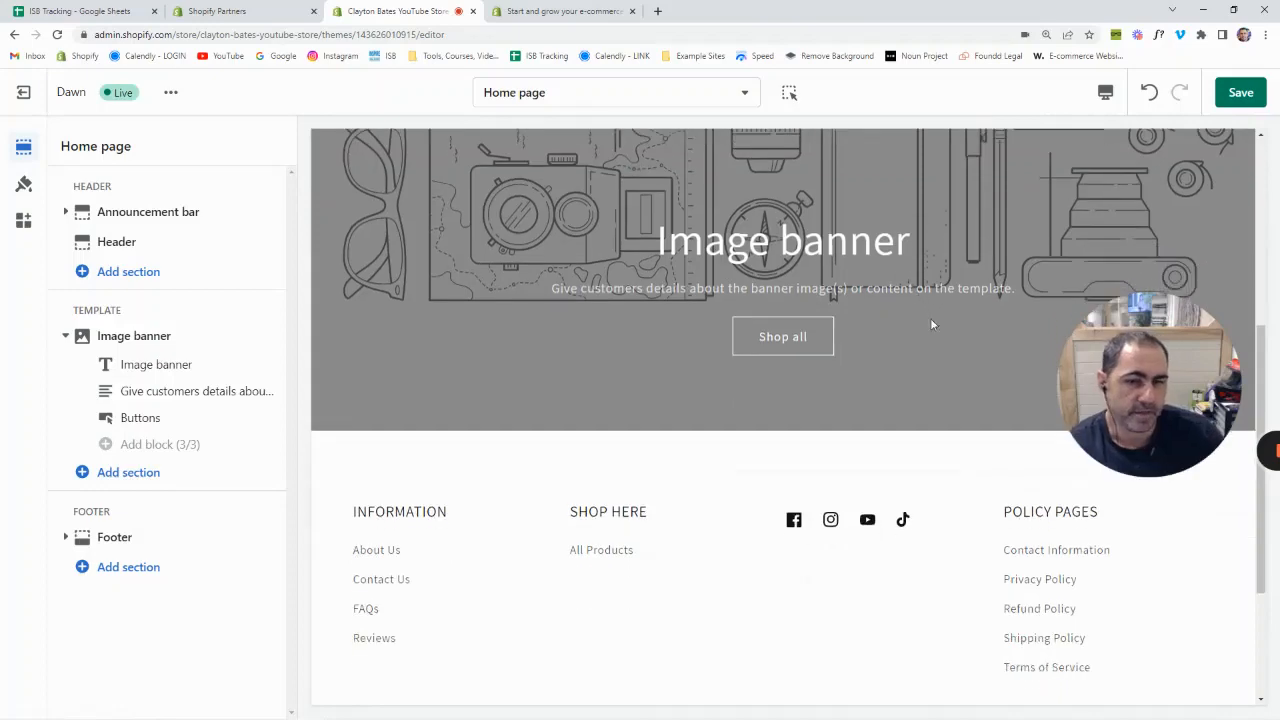
{"action": "scroll", "coordinate": [930, 318], "scroll_direction": "up", "scroll_amount": 5}
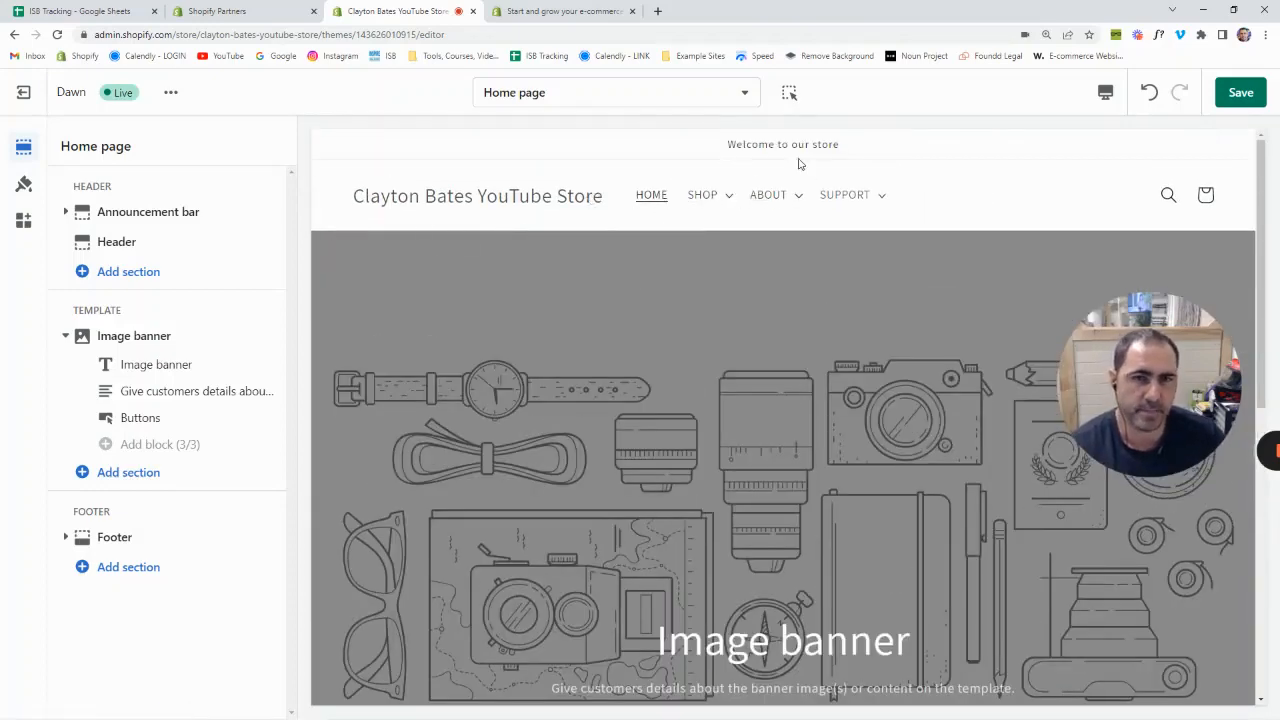
{"action": "scroll", "coordinate": [946, 194], "scroll_direction": "down", "scroll_amount": 5}
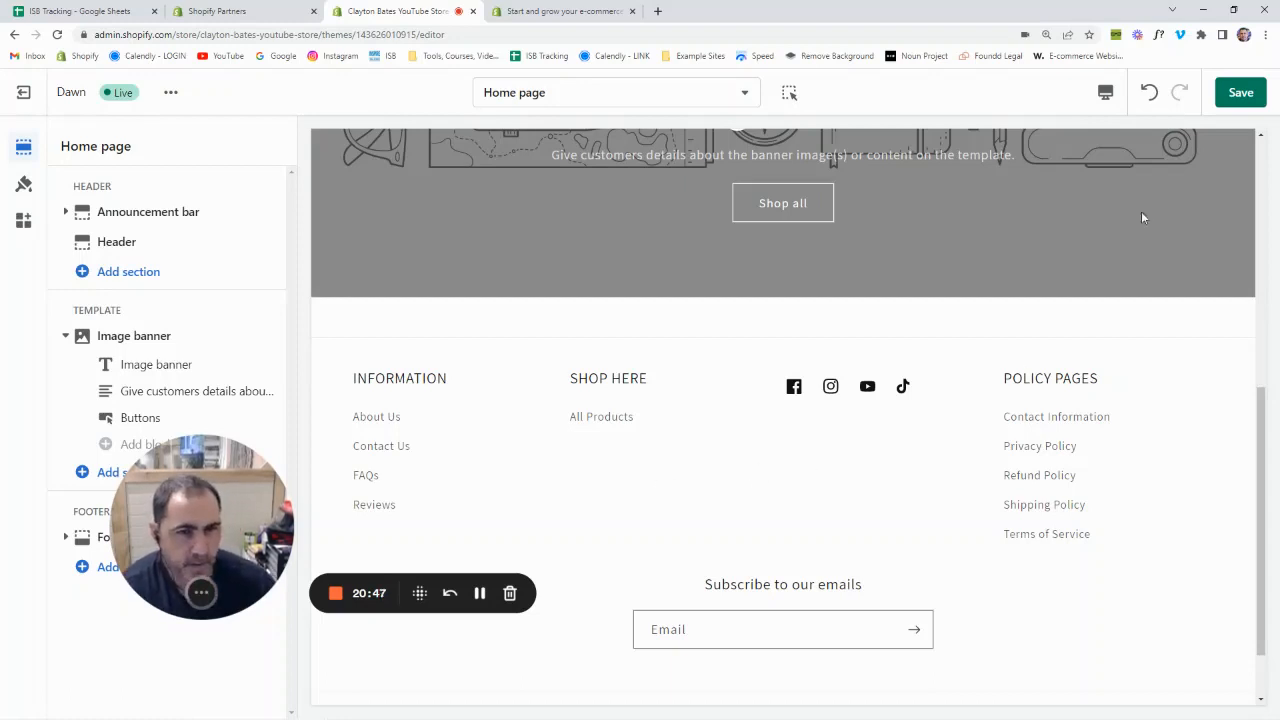
Save the theme changes and exit the theme editor to the Themes page
{"action": "left_click", "coordinate": [1241, 92]}
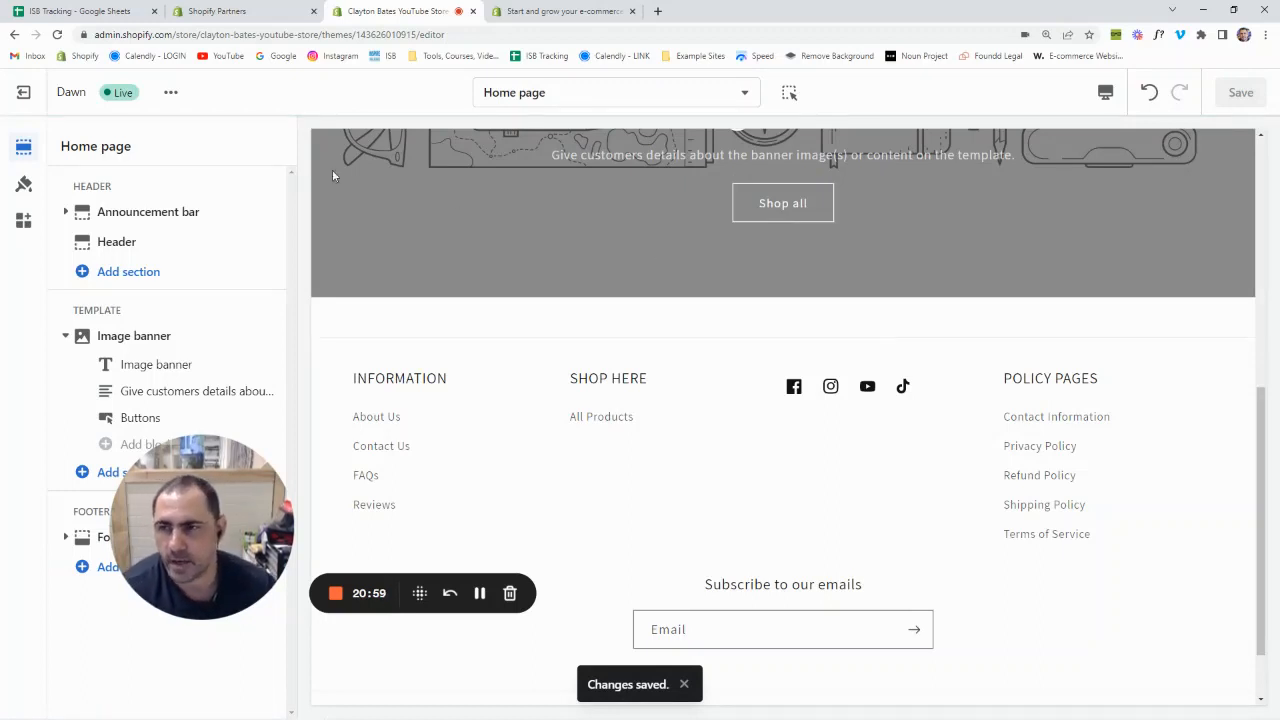
{"action": "left_click", "coordinate": [24, 92]}
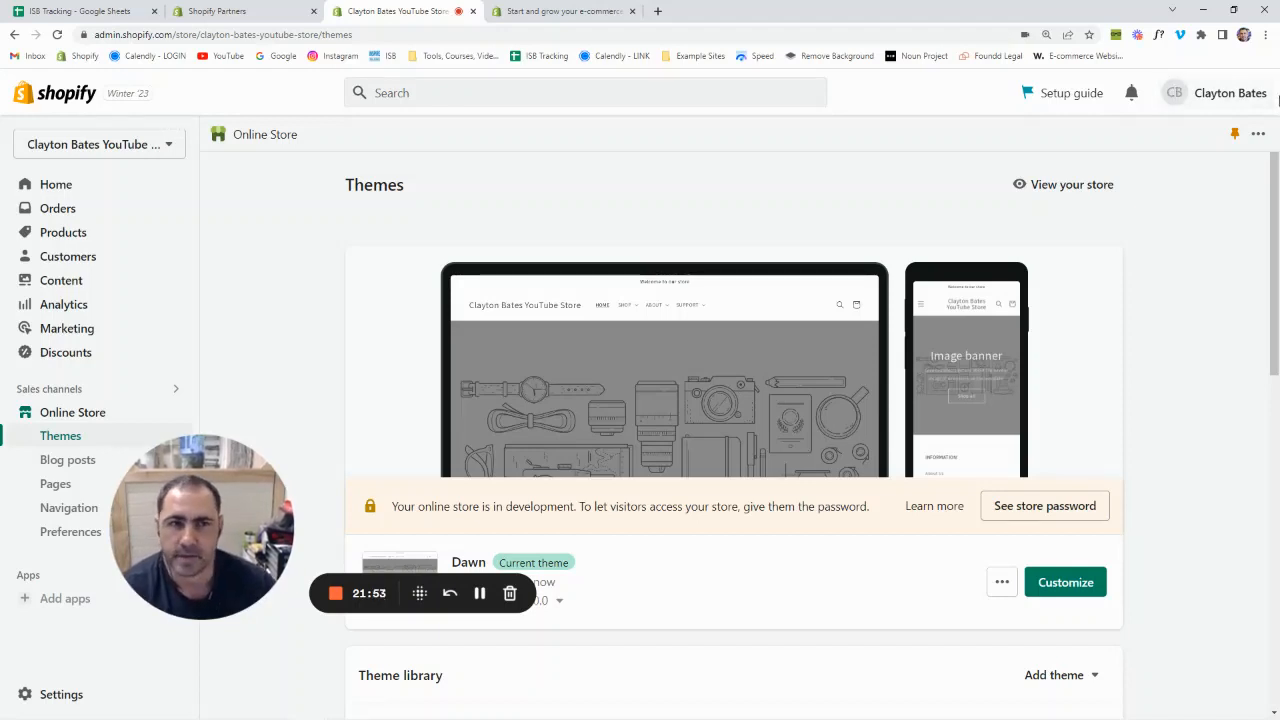
{"action": "left_click", "coordinate": [1137, 36]}
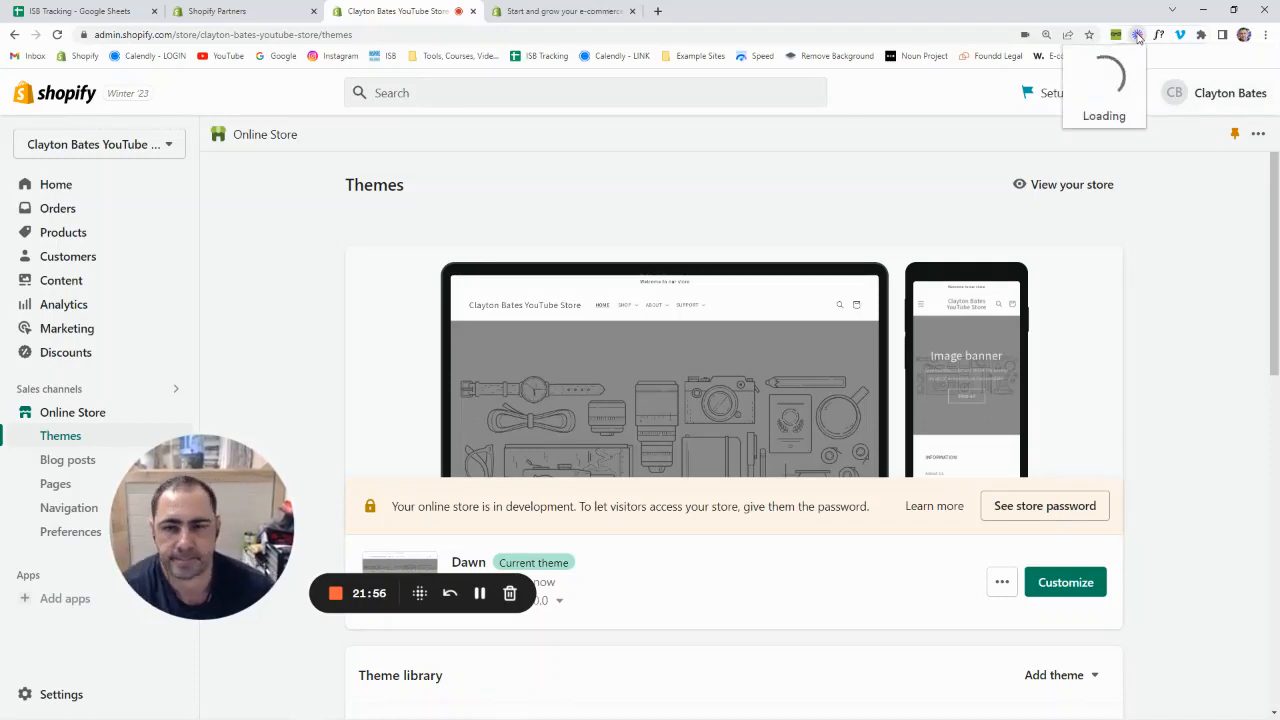